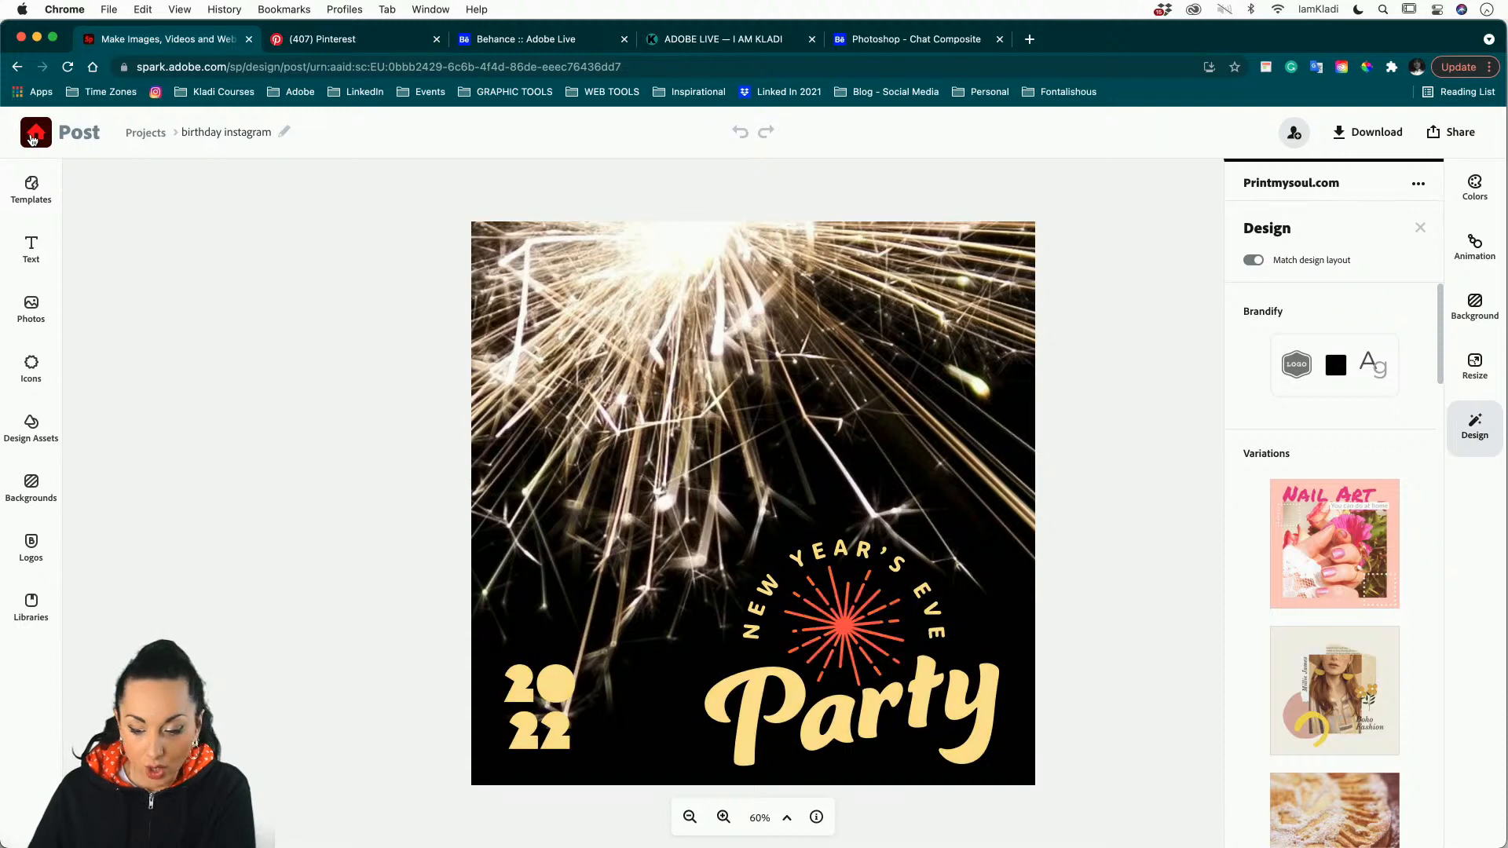
Leave the birthday instagram project and return to the Spark home page.
left_click(32, 139)
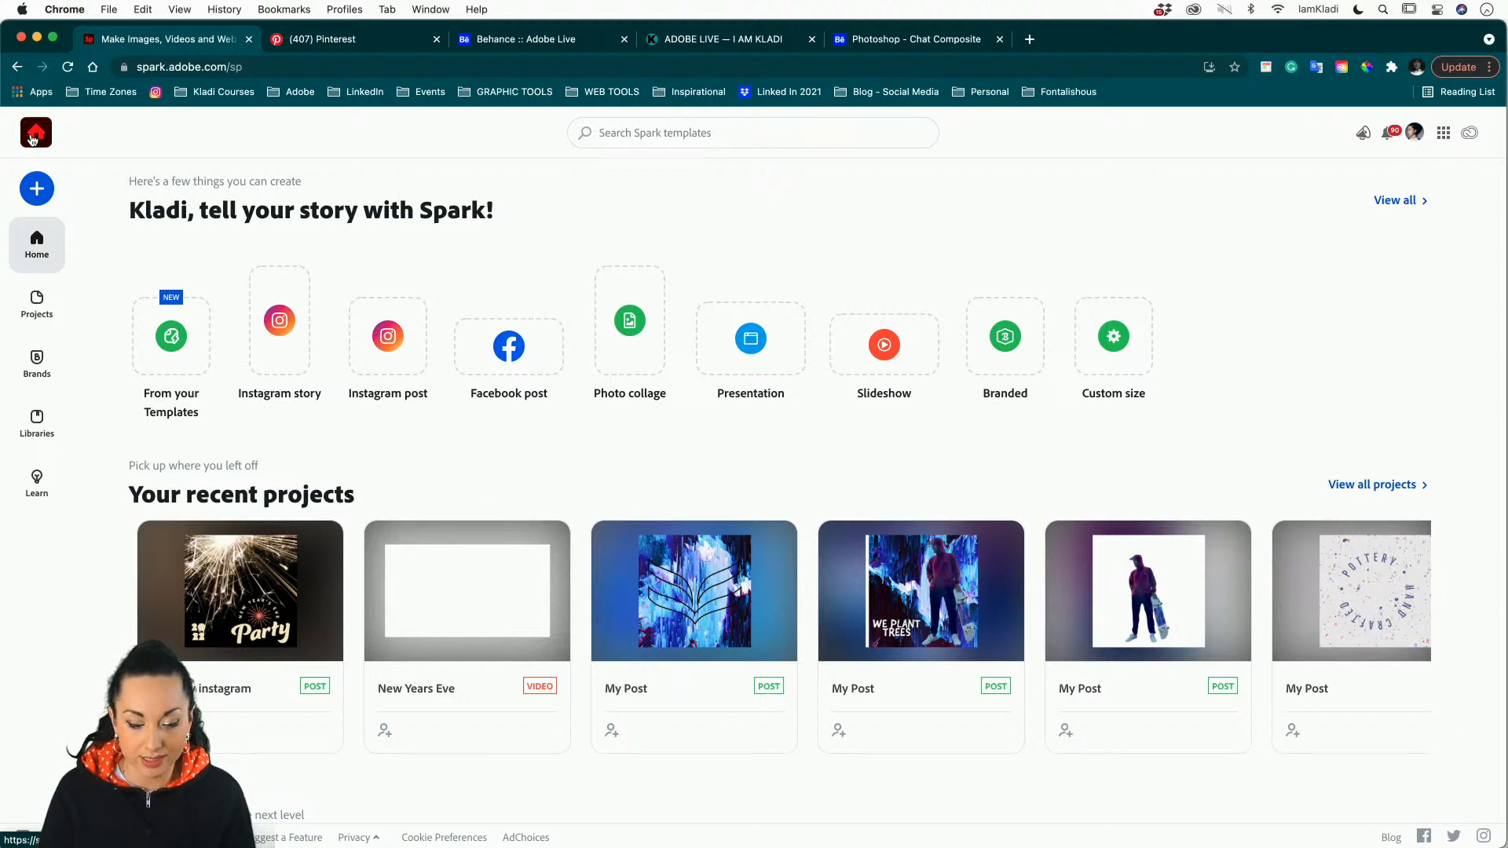
mouse_move(625, 580)
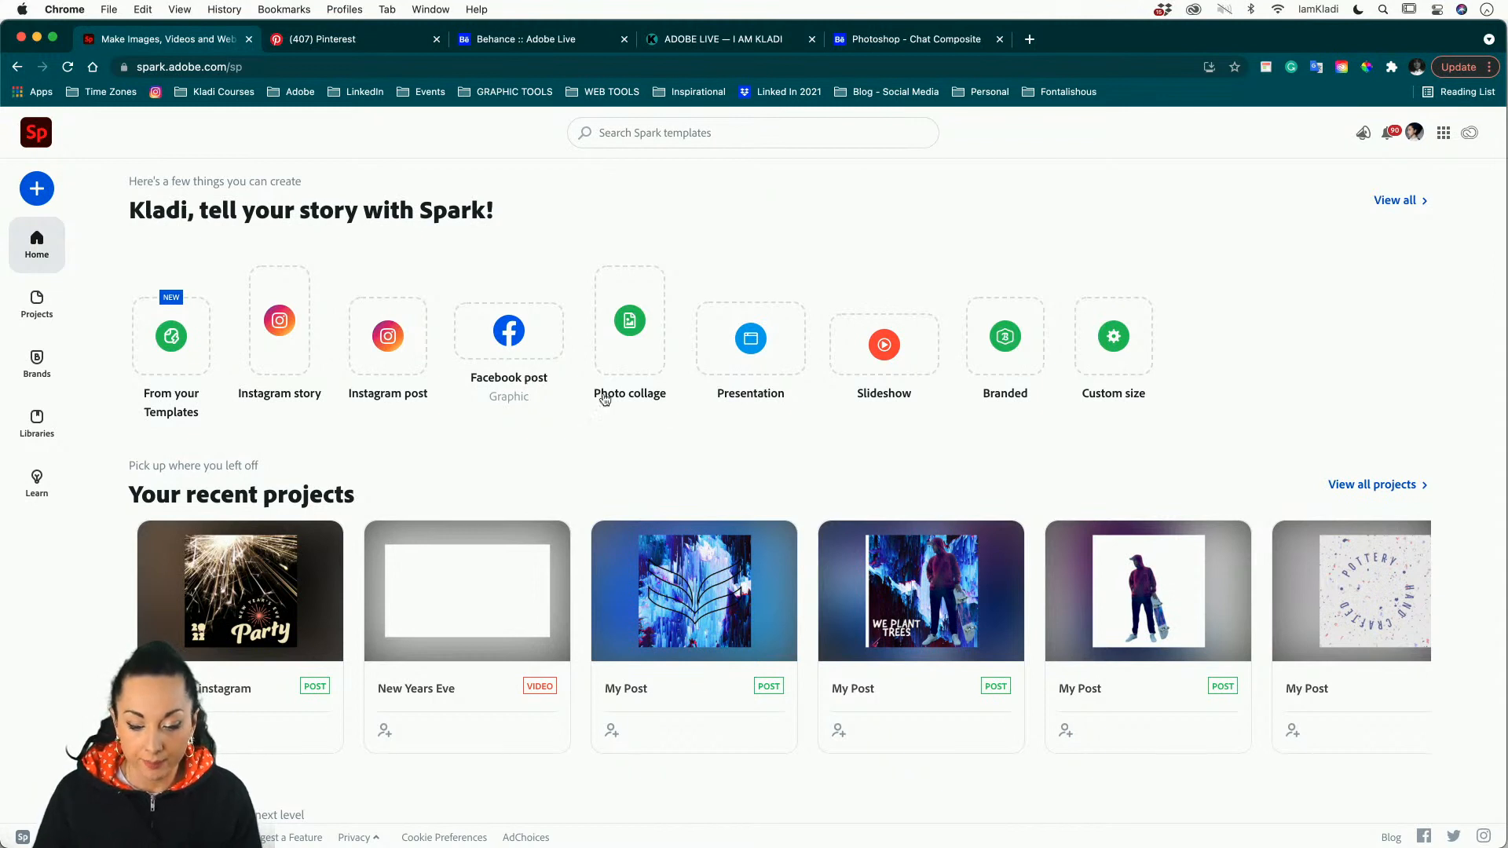
Switch to the designer's website, view the Social Media Size Cheat Sheet 2021 among its freebies, and return to Adobe Spark.
left_click(719, 41)
mouse_move(1147, 195)
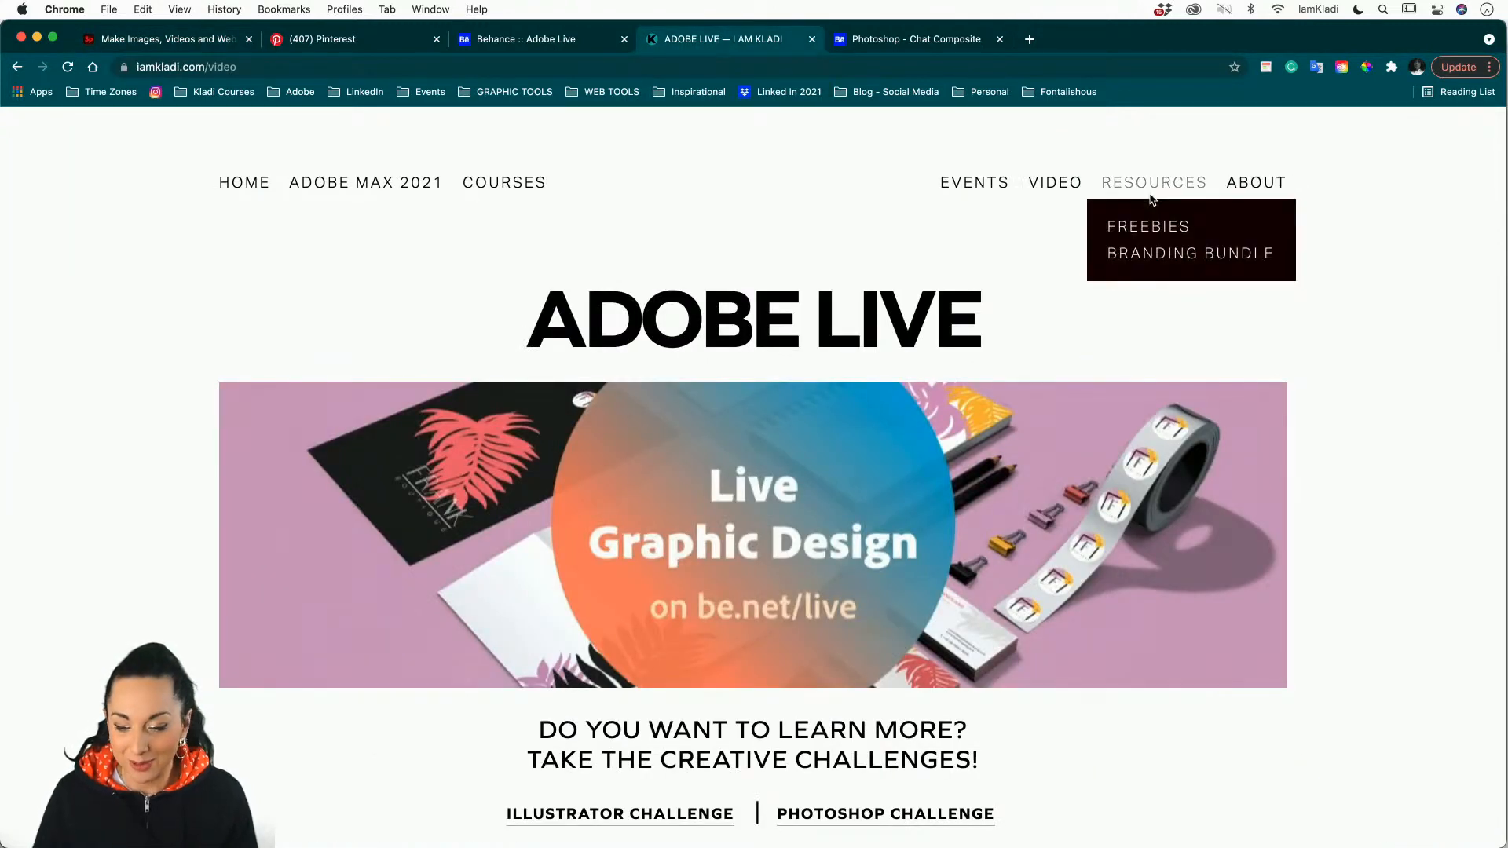
left_click(1147, 261)
mouse_move(1142, 193)
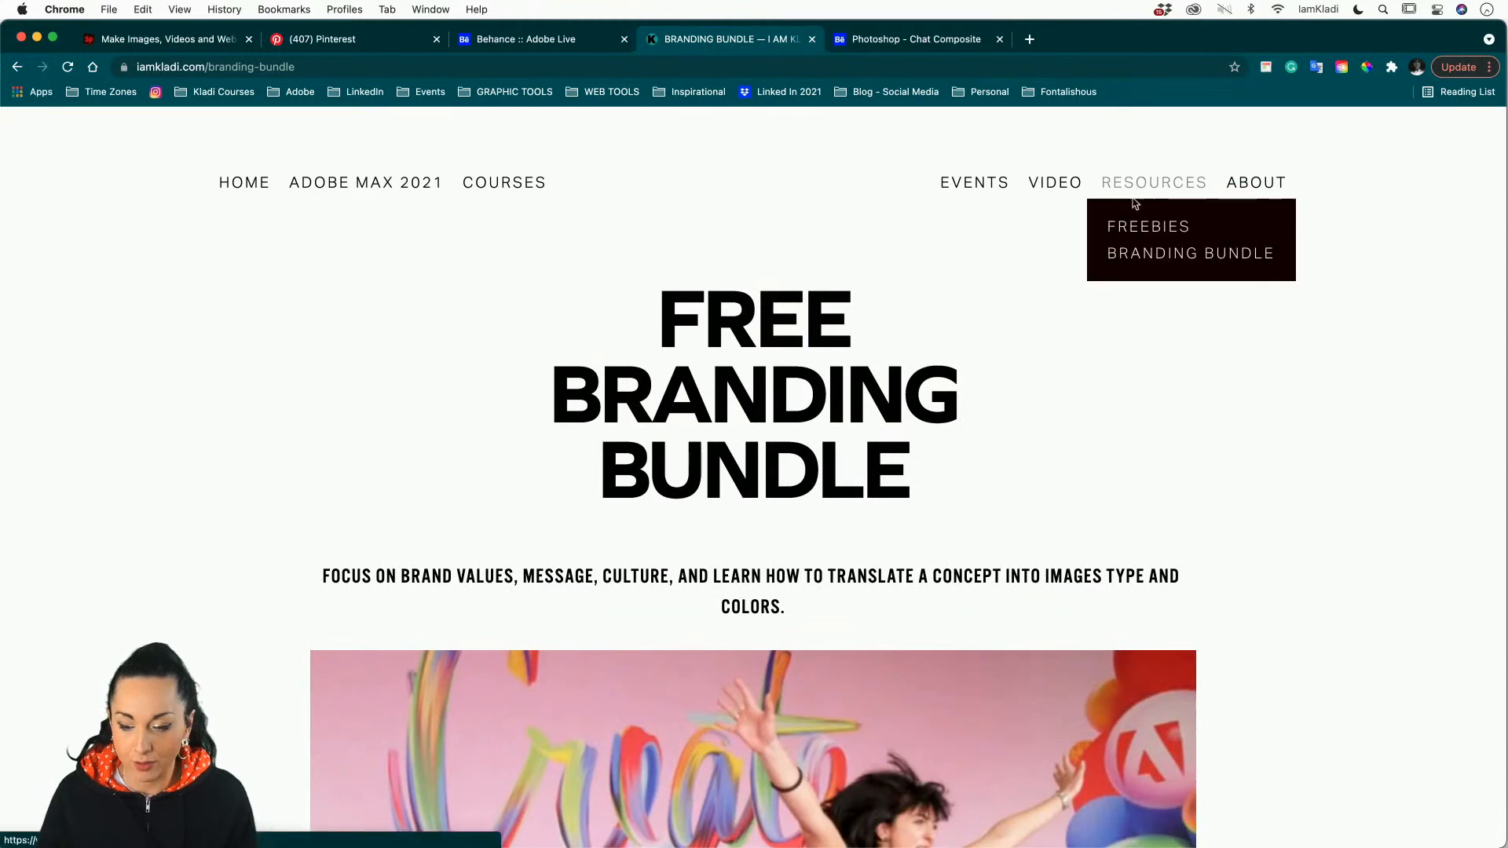
left_click(1137, 229)
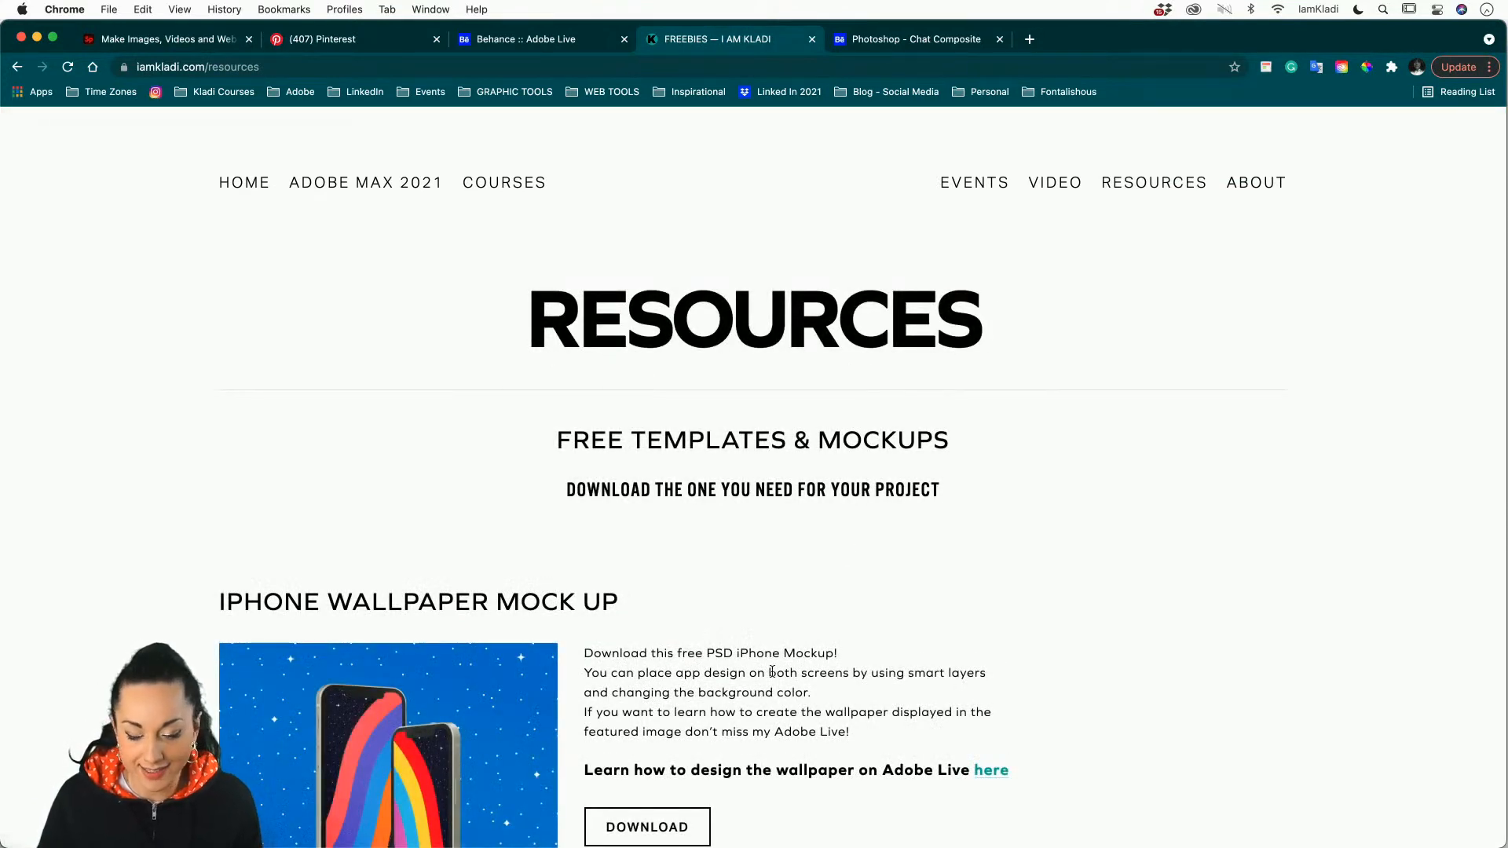
scroll(772, 671, "down", 3)
scroll(772, 672, "down", 7)
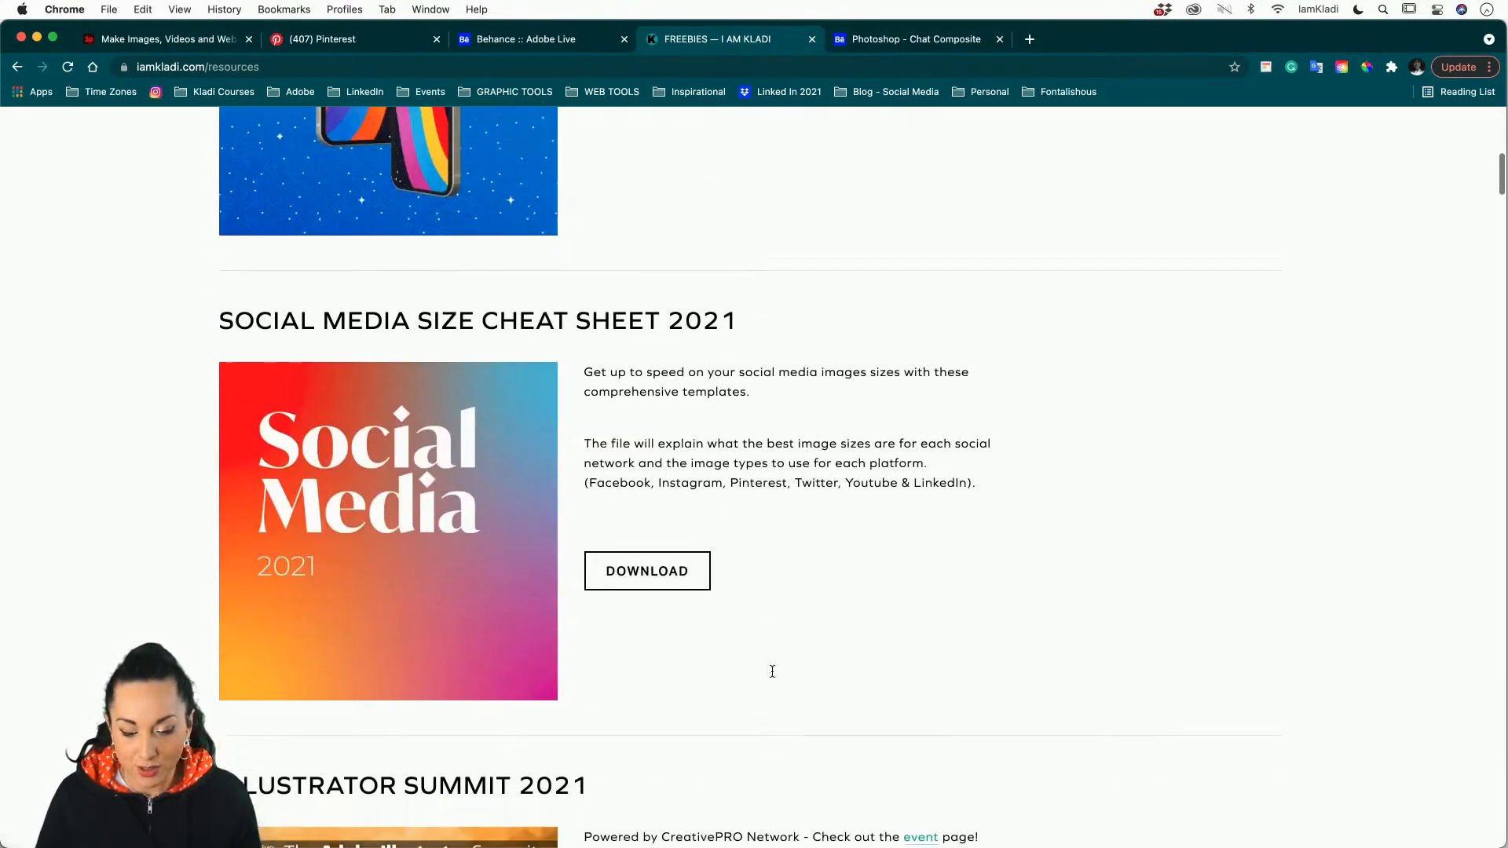
scroll(772, 670, "down", 2)
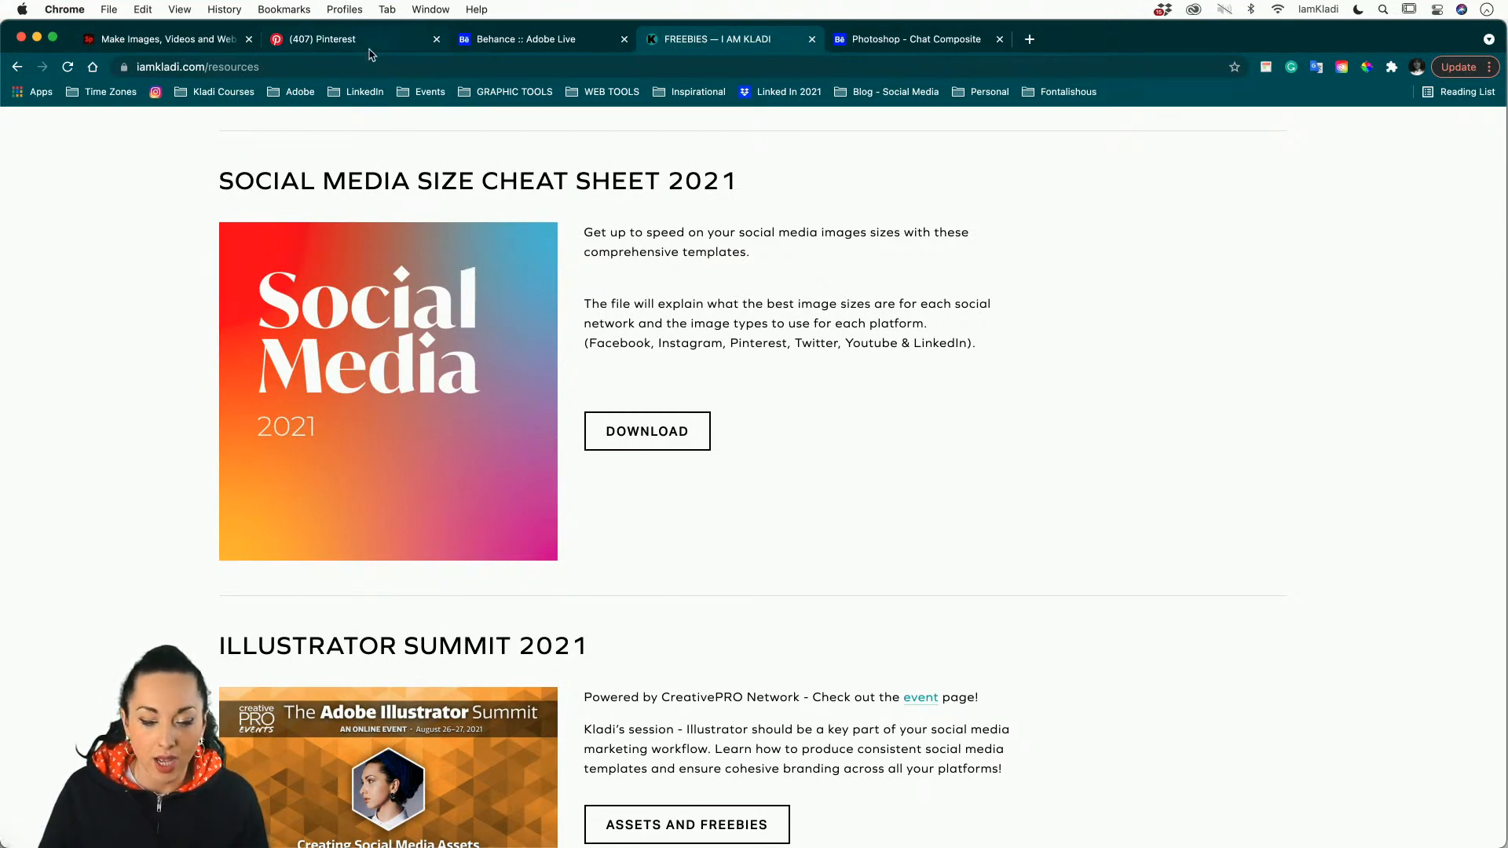
left_click(126, 39)
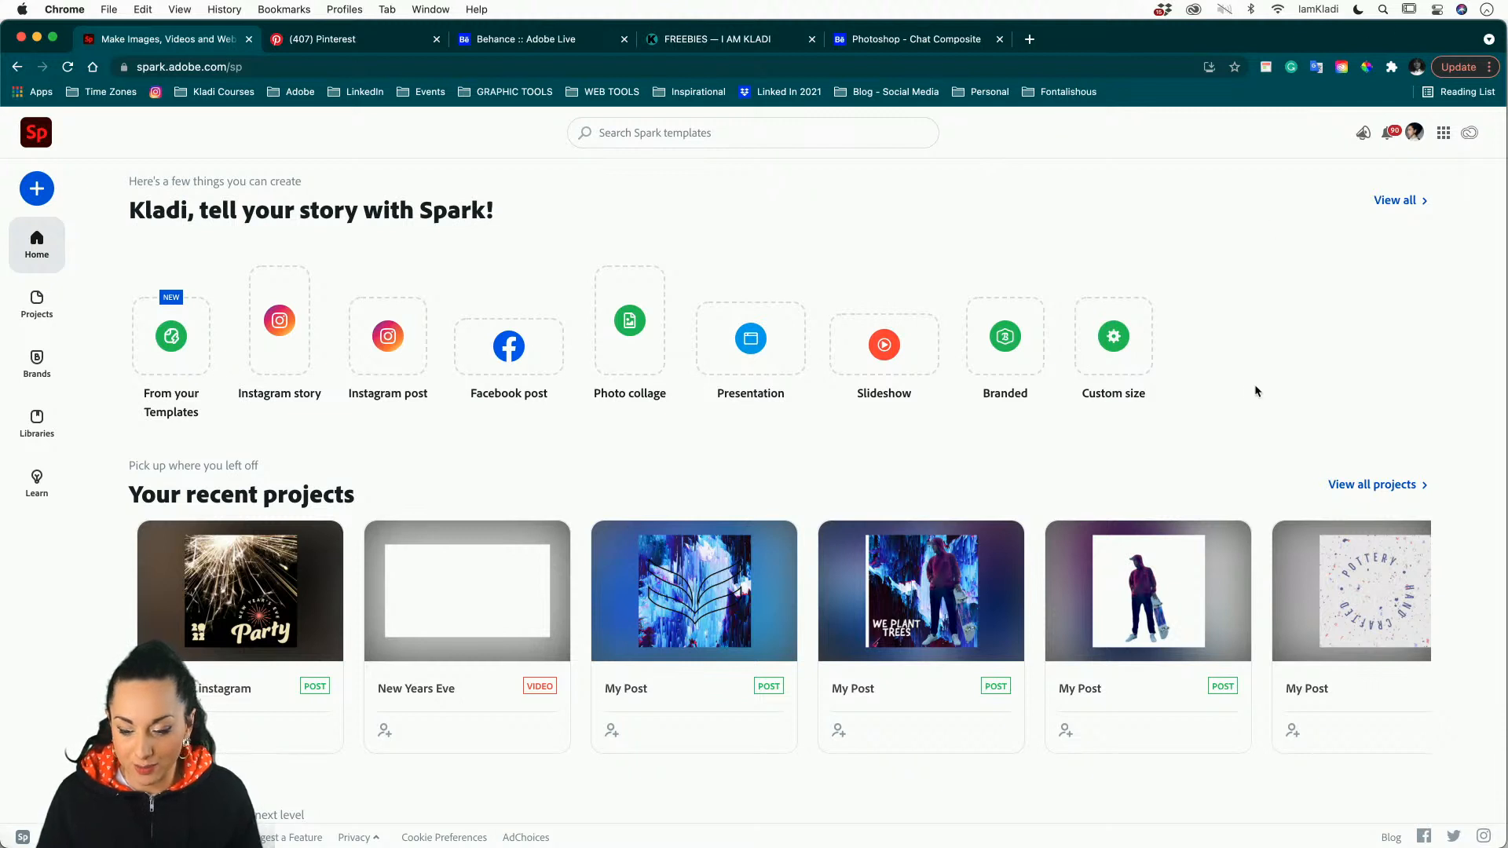
left_click(1116, 356)
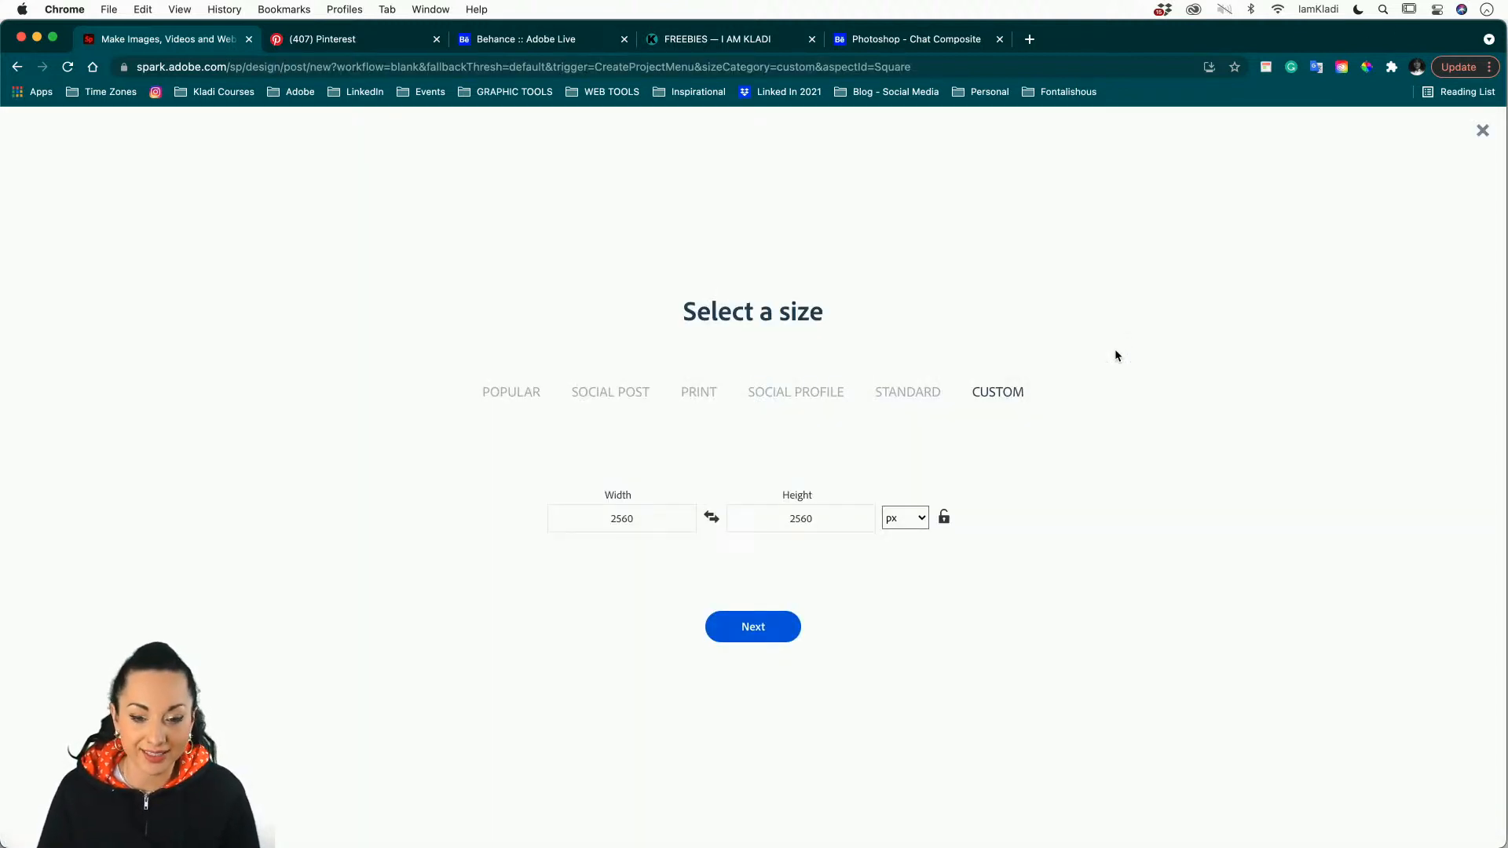
left_click(16, 68)
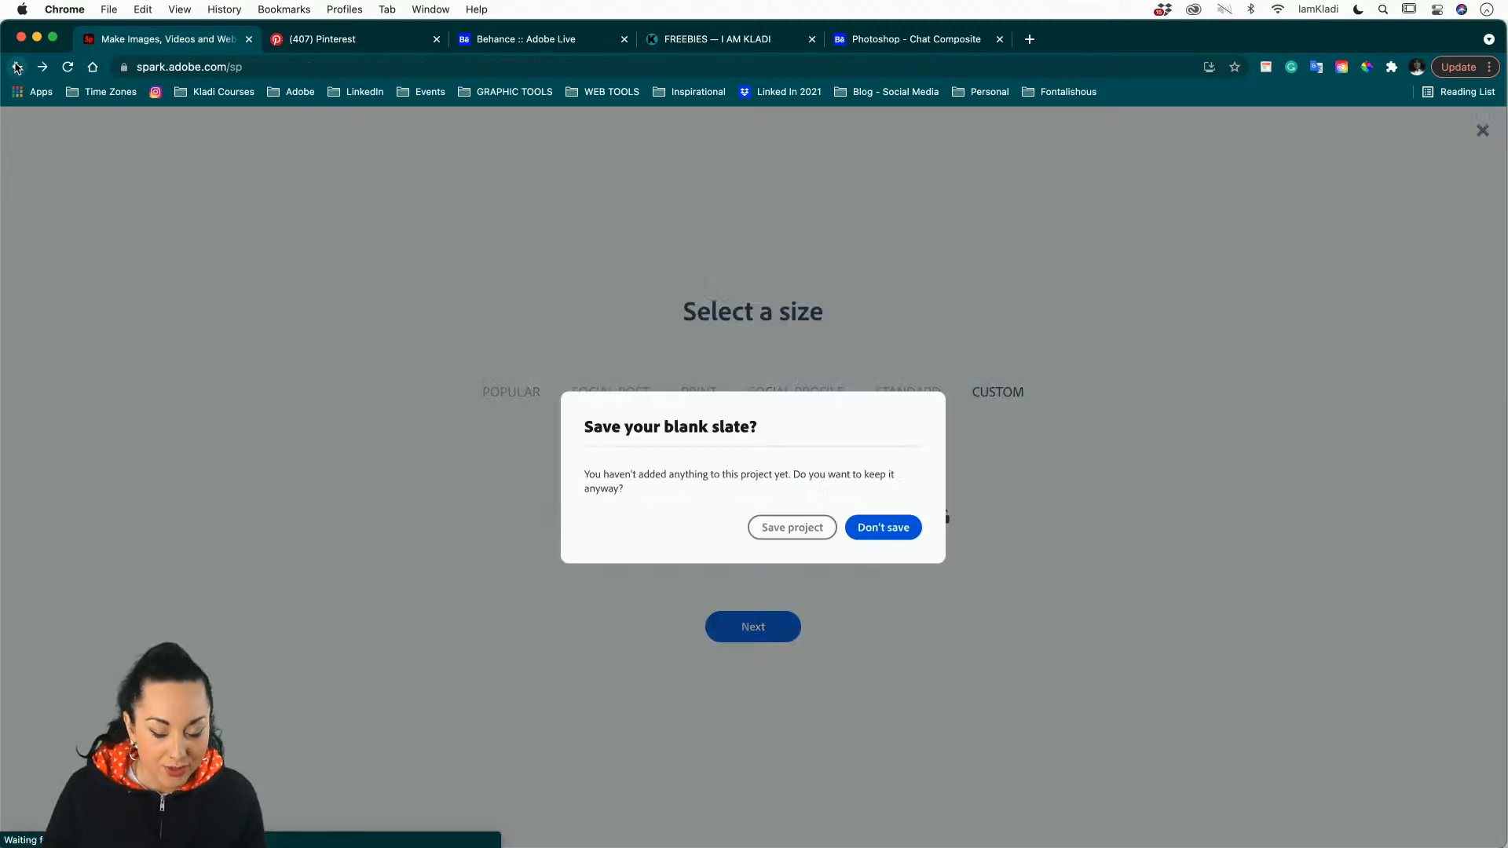
left_click(880, 529)
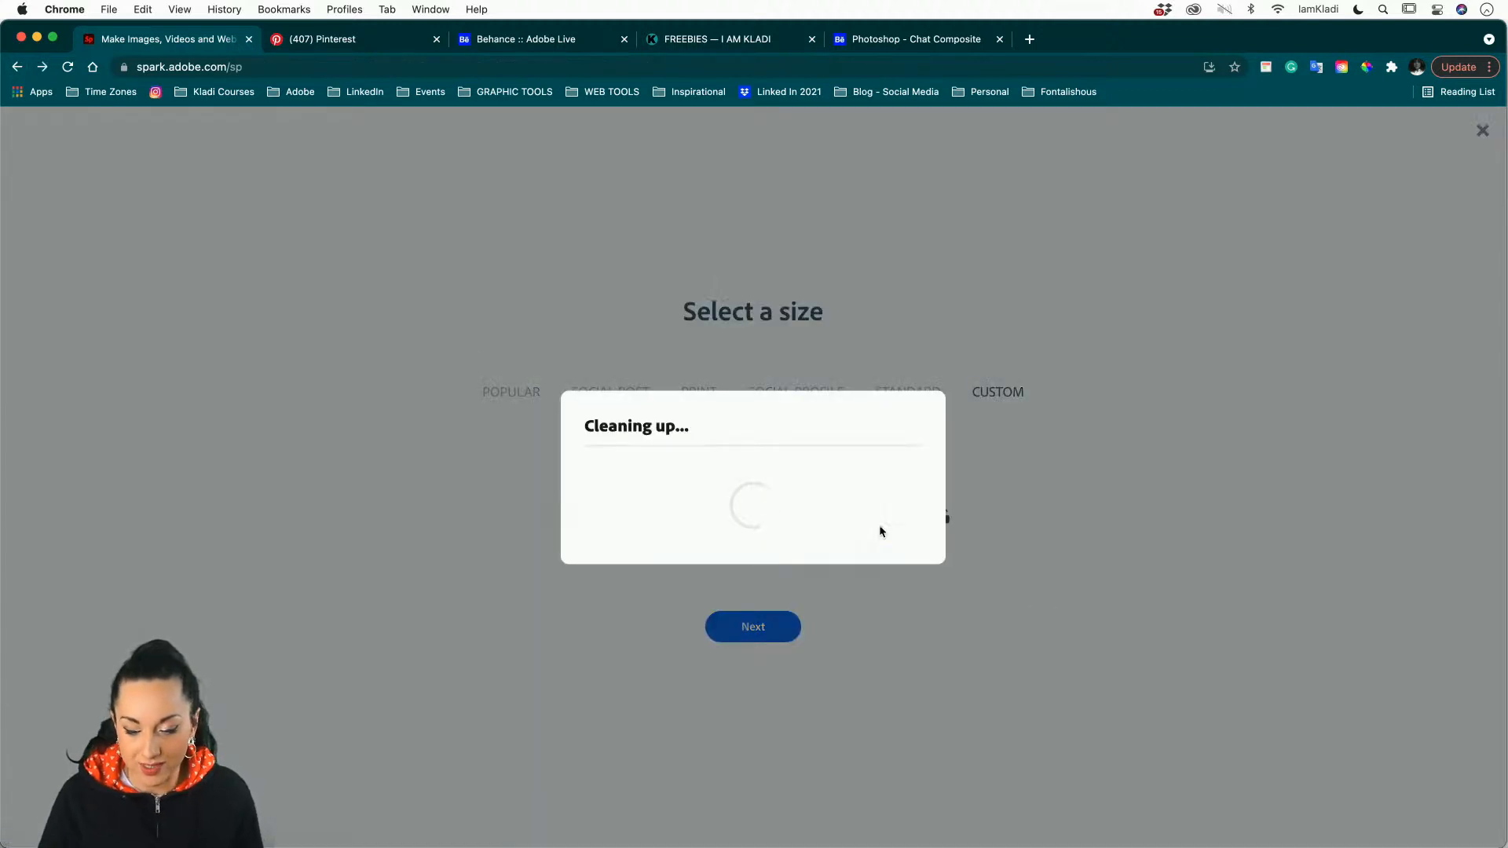
Search the Spark templates for "new year" and browse the designs.
left_click(629, 141)
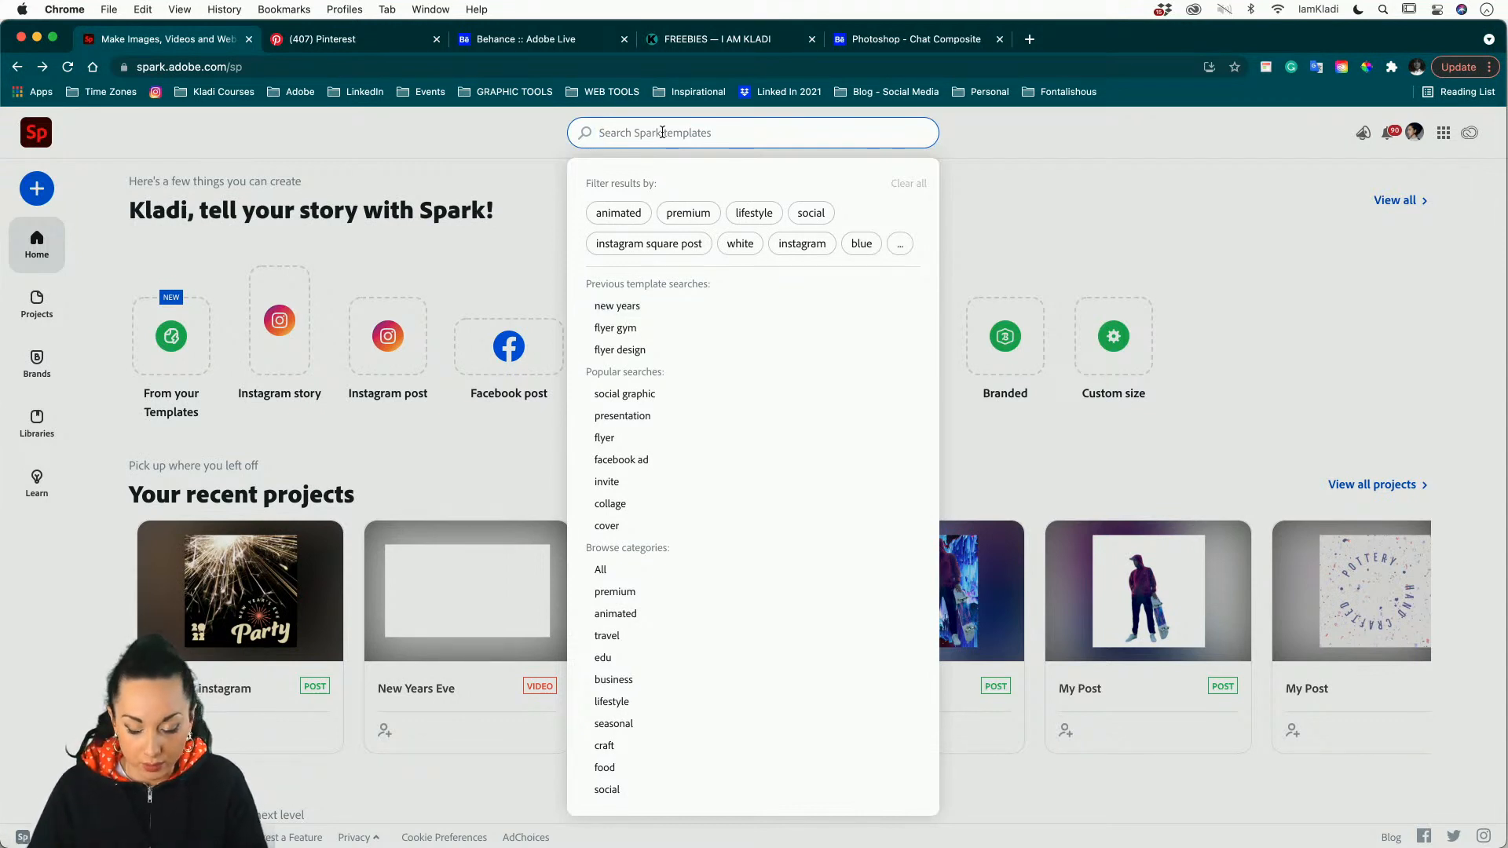
type("new y")
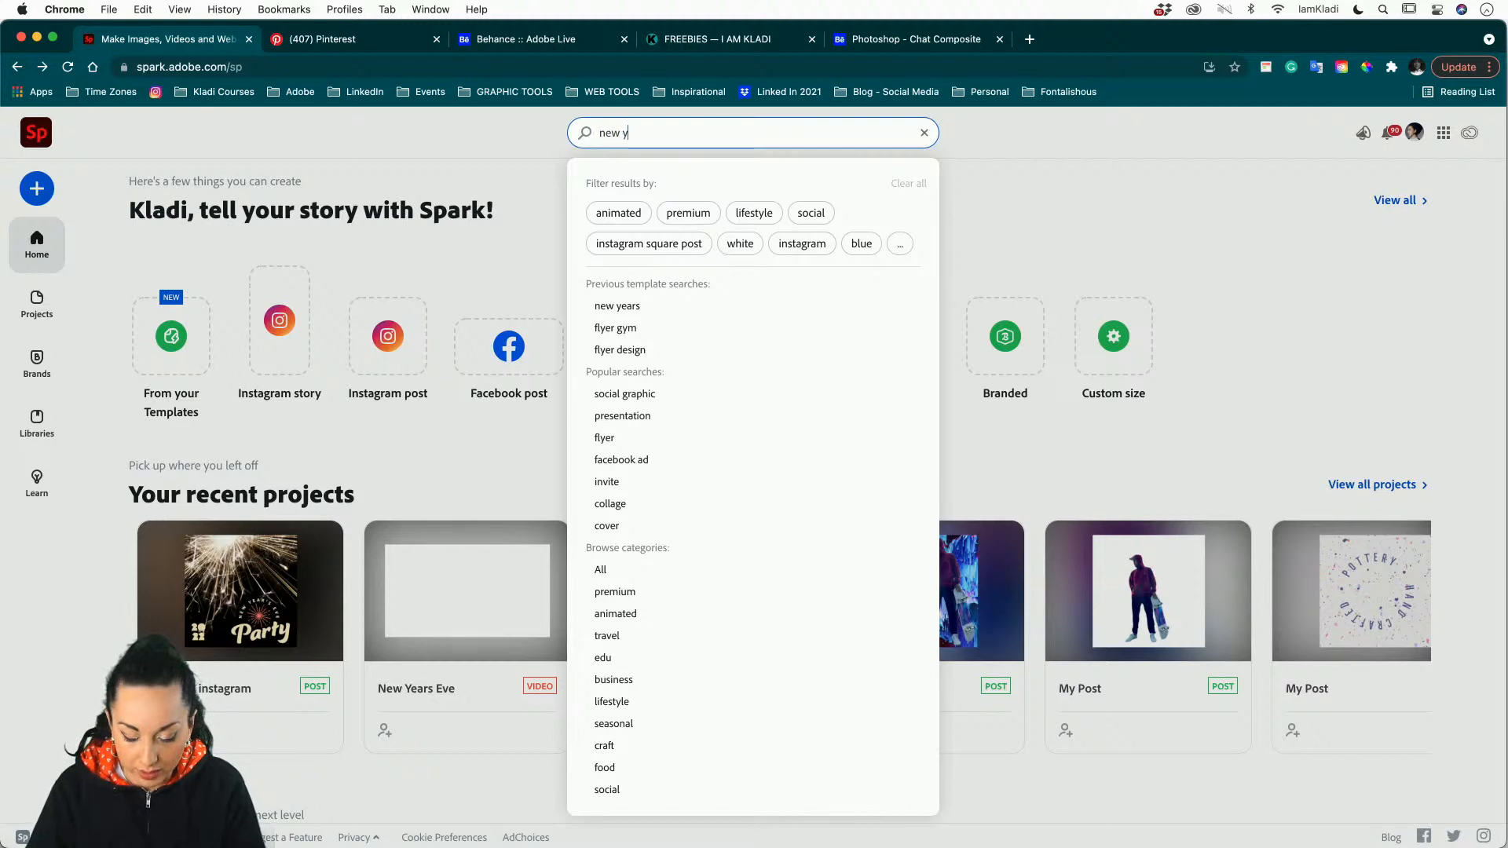
type("ear")
key("Return")
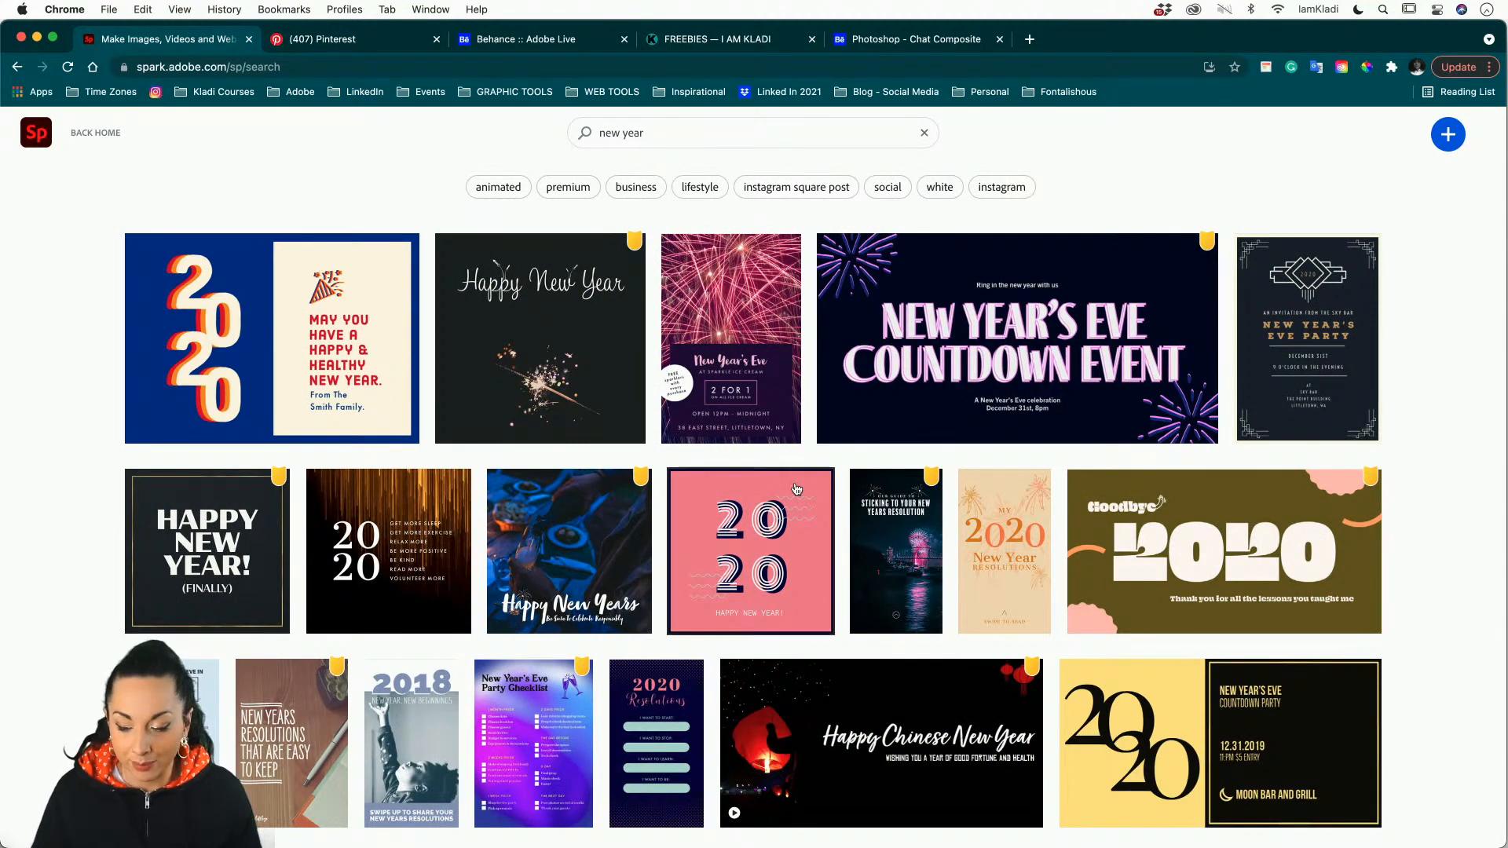
scroll(796, 489, "down", 5)
scroll(797, 488, "down", 3)
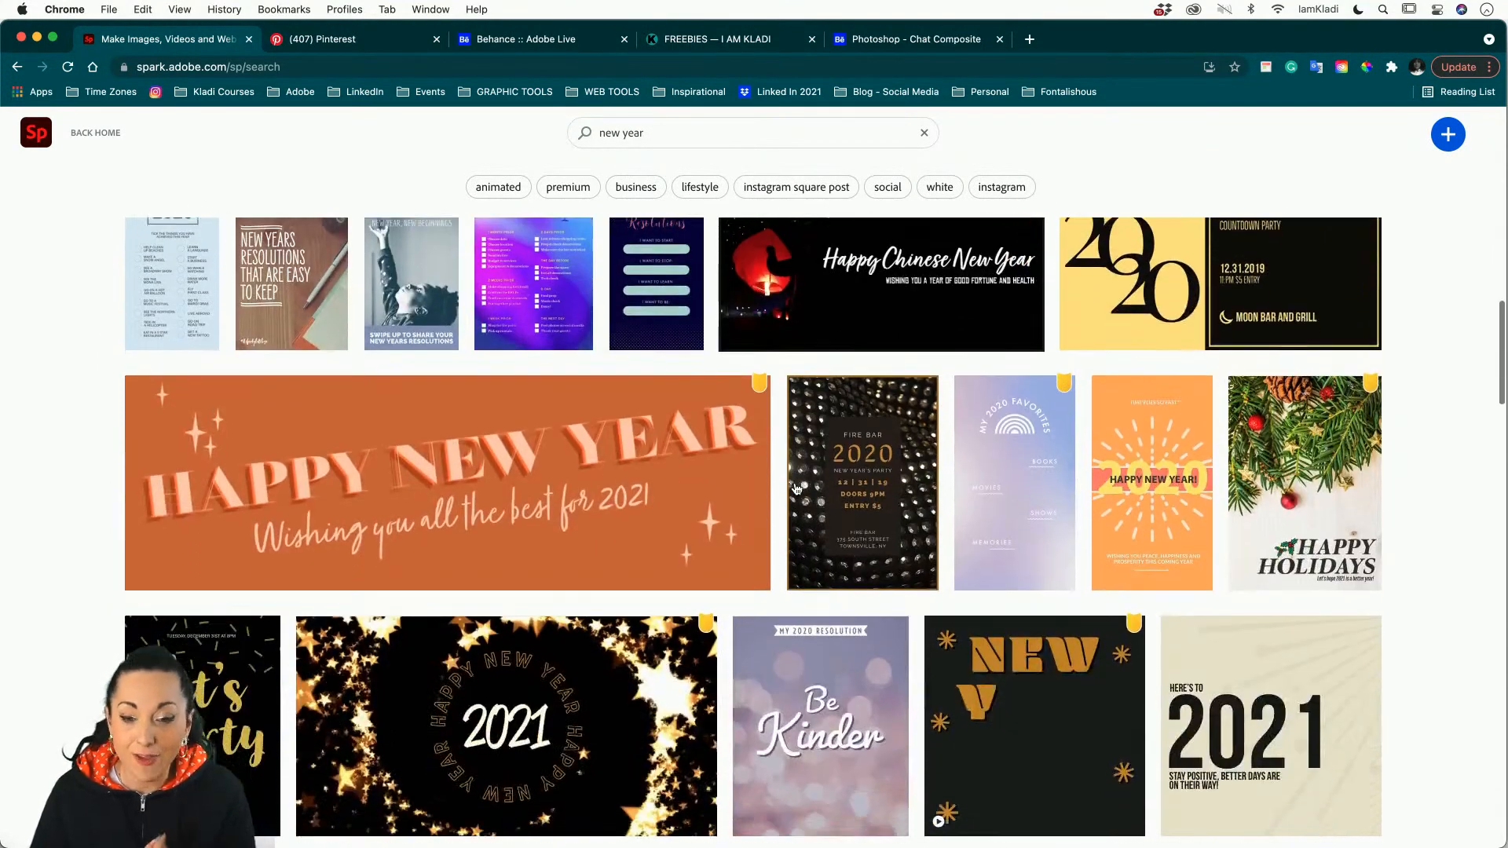
scroll(797, 488, "down", 3)
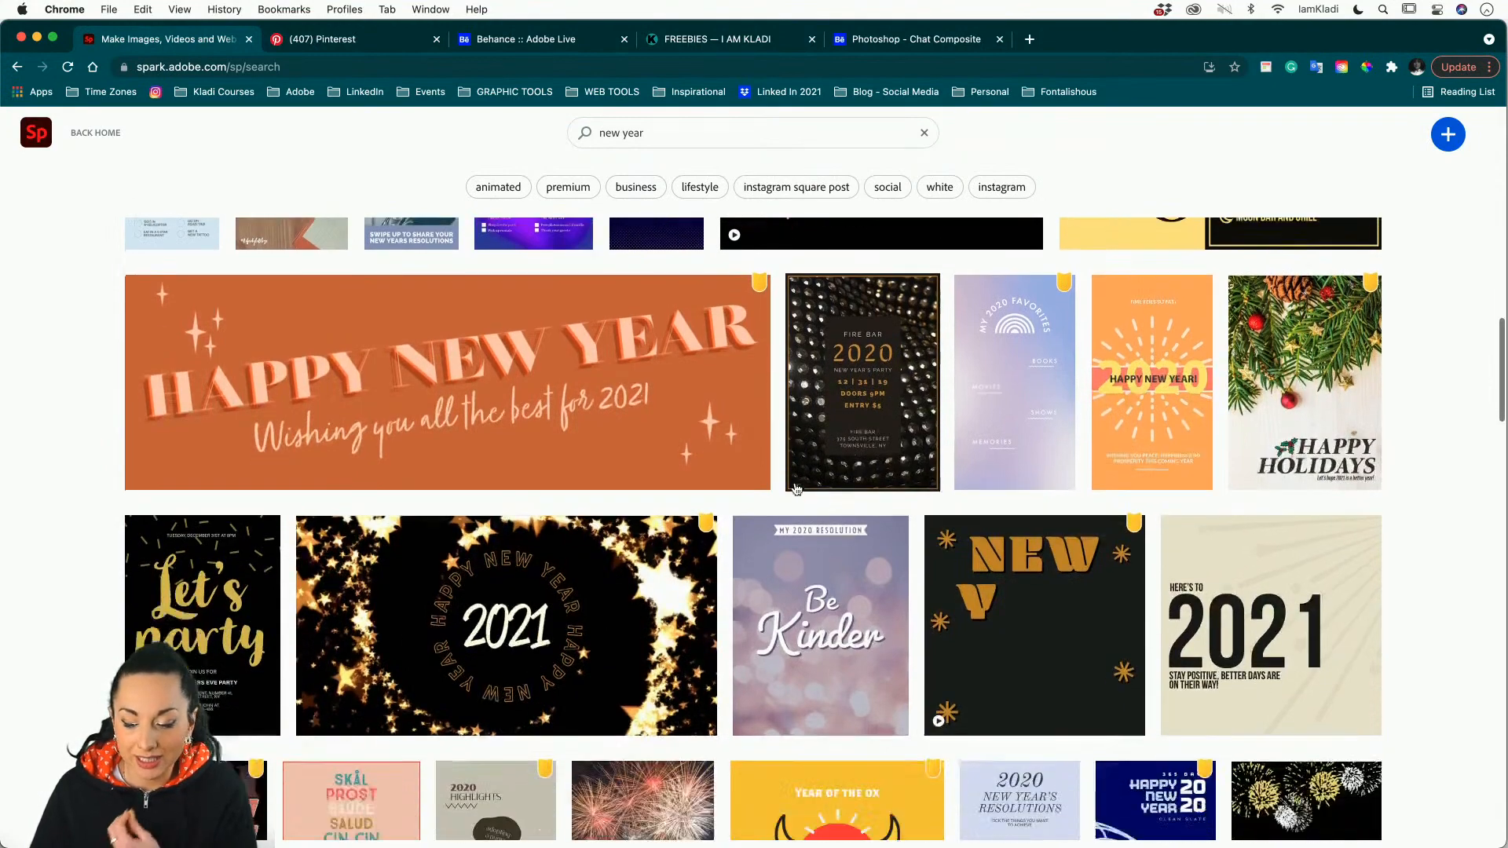
scroll(796, 488, "down", 3)
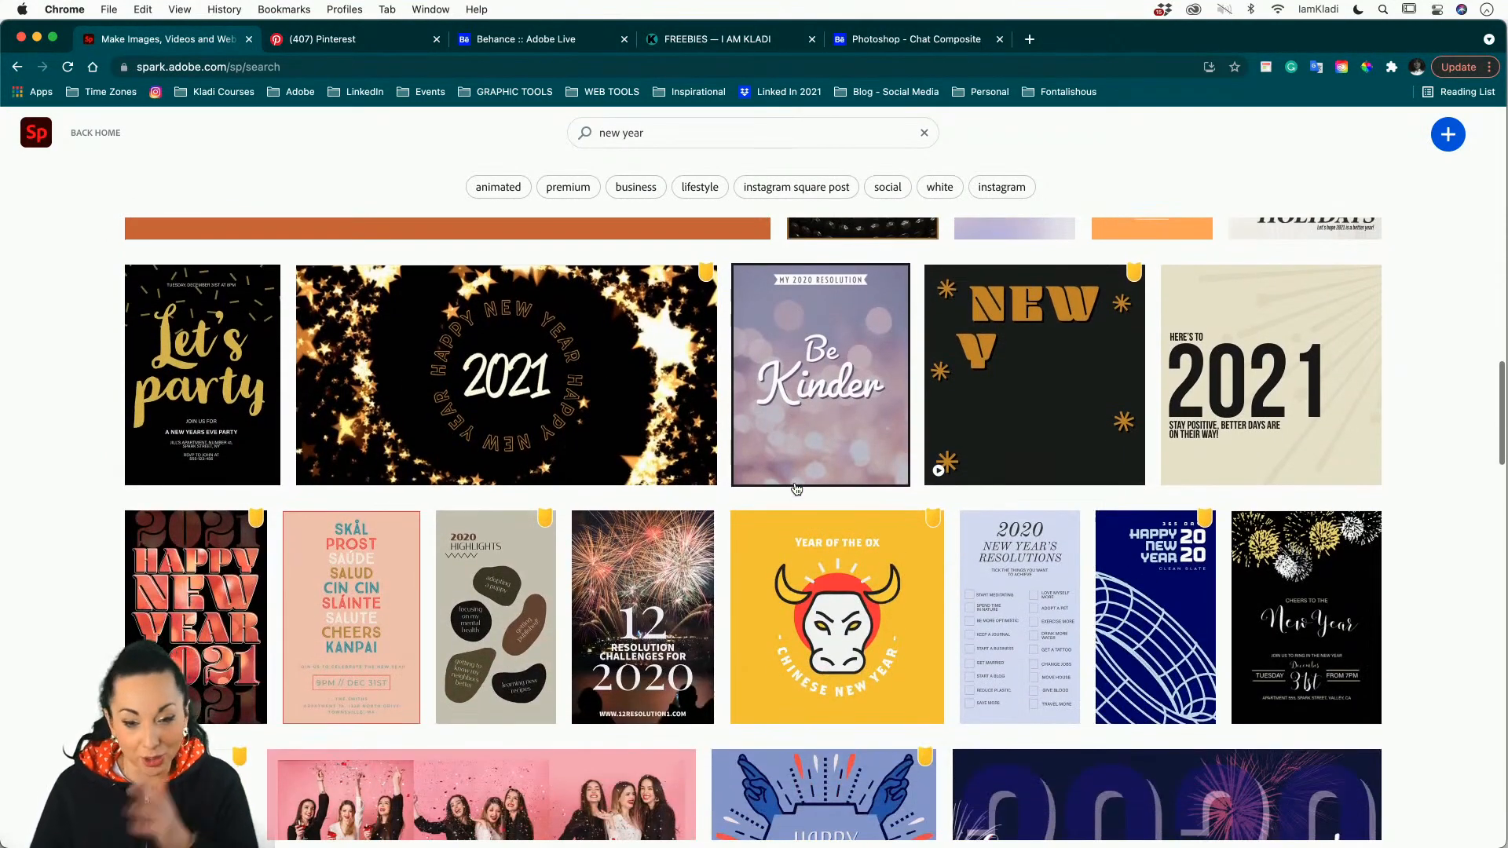
scroll(797, 489, "up", 3)
scroll(776, 549, "up", 2)
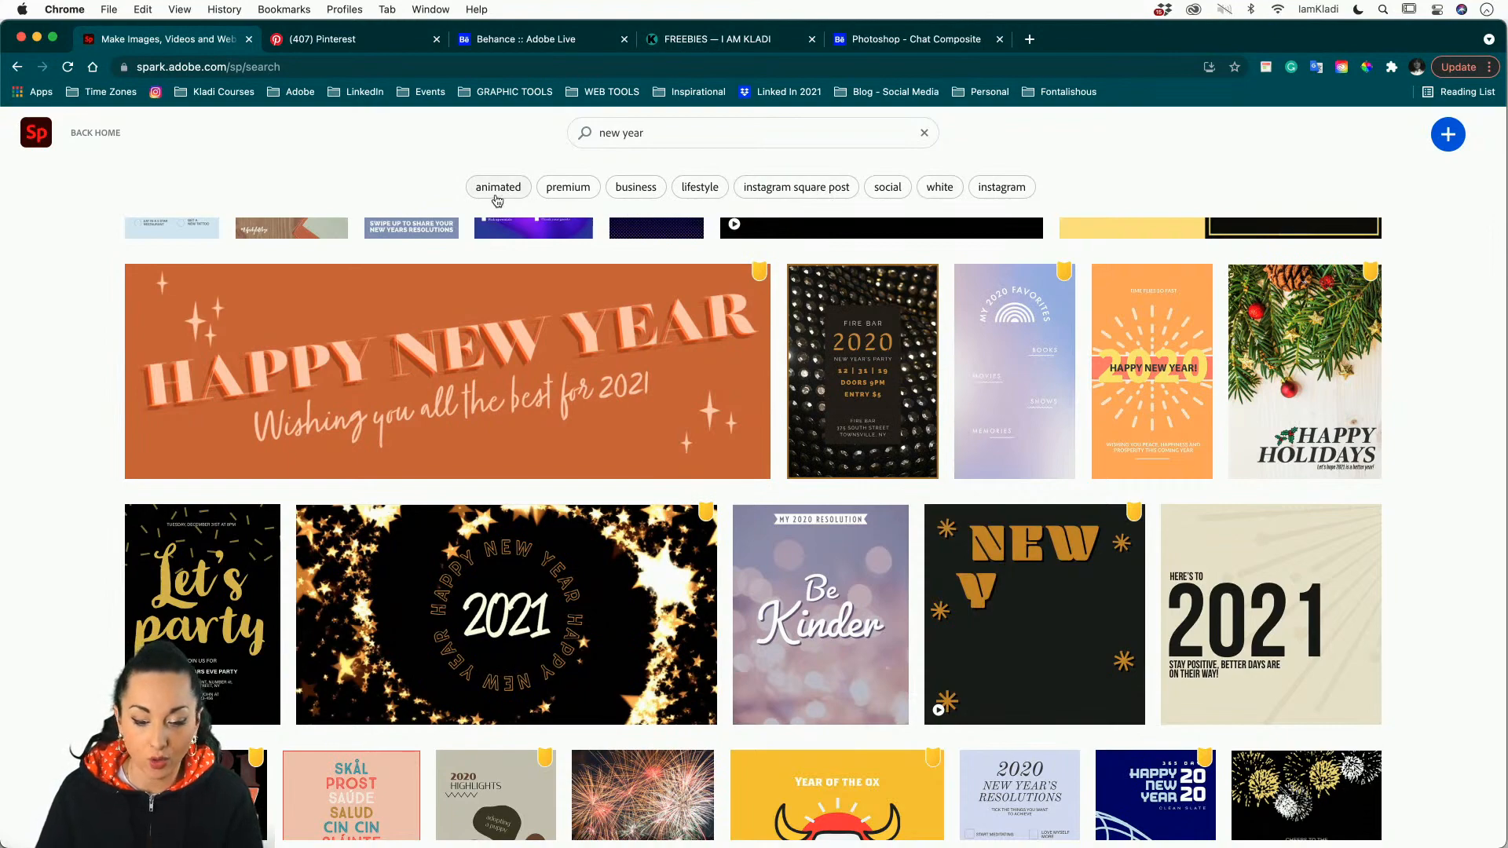
Filter the new year templates to animated ones and take a closer look at the sparkler design.
left_click(497, 189)
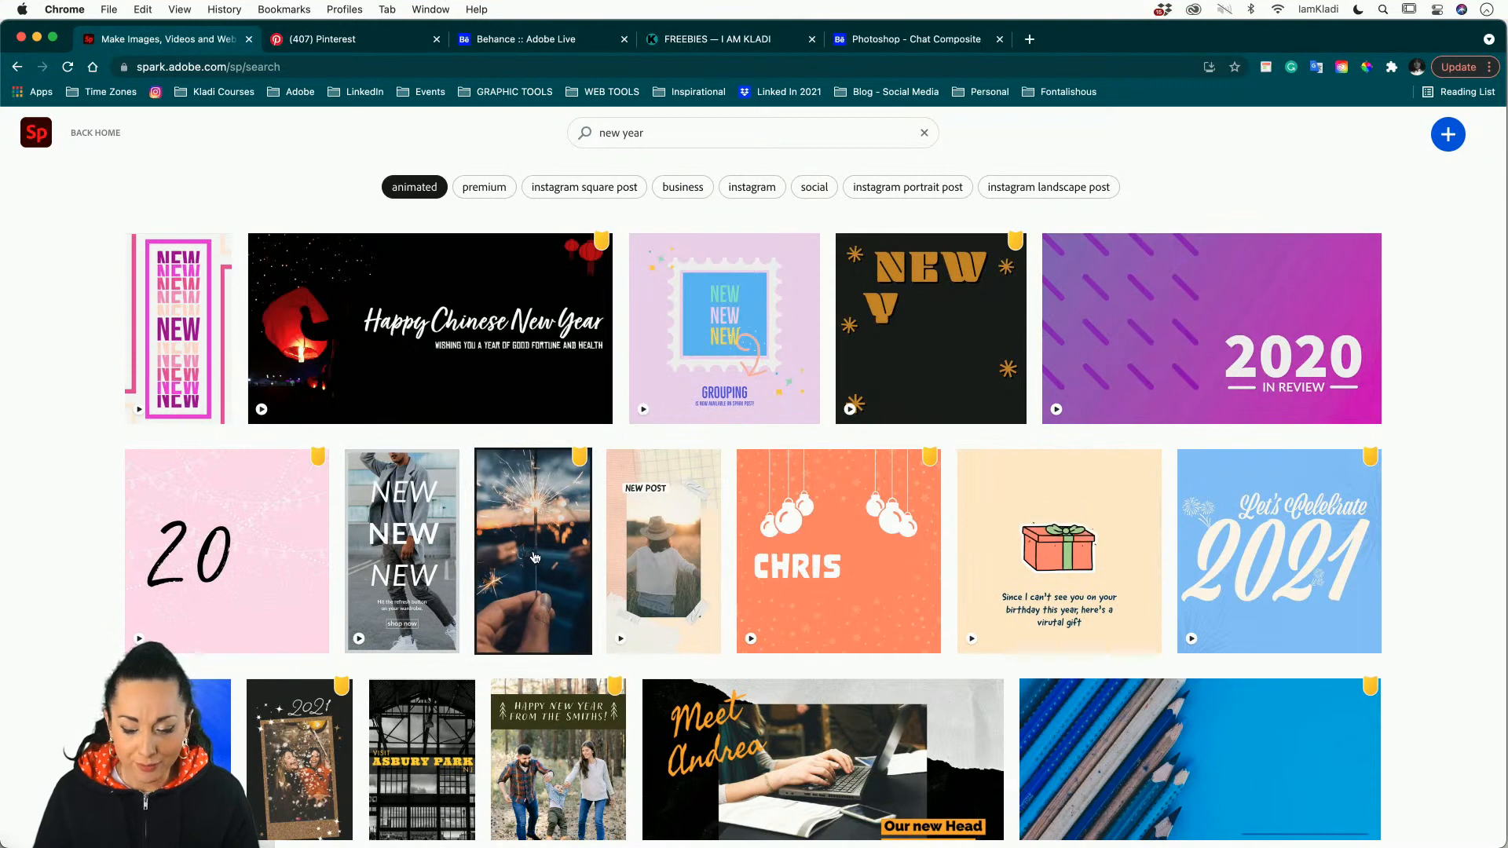
scroll(535, 555, "up", 3)
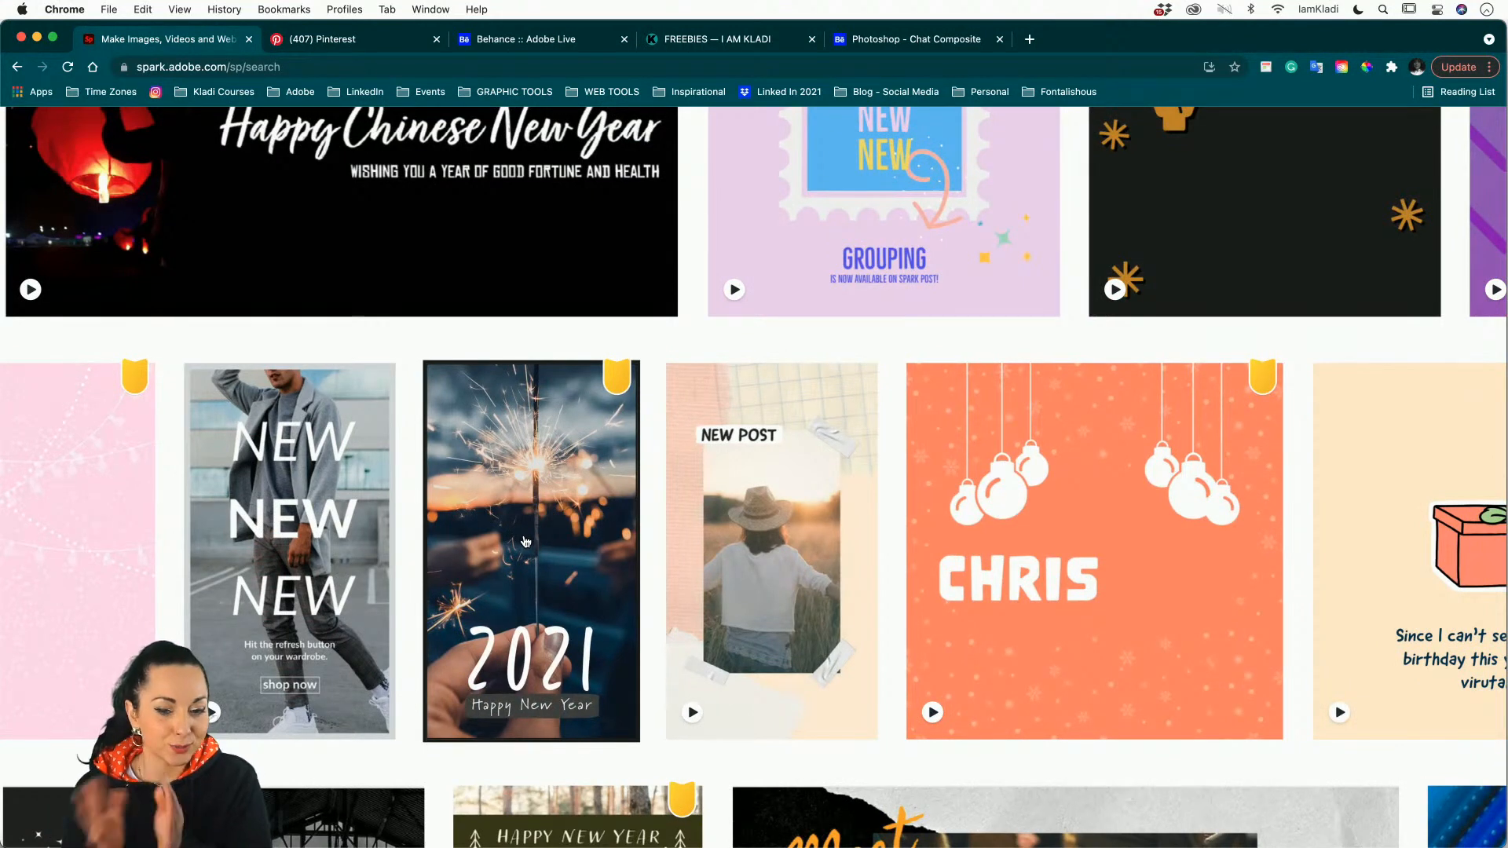
scroll(526, 542, "down", 3)
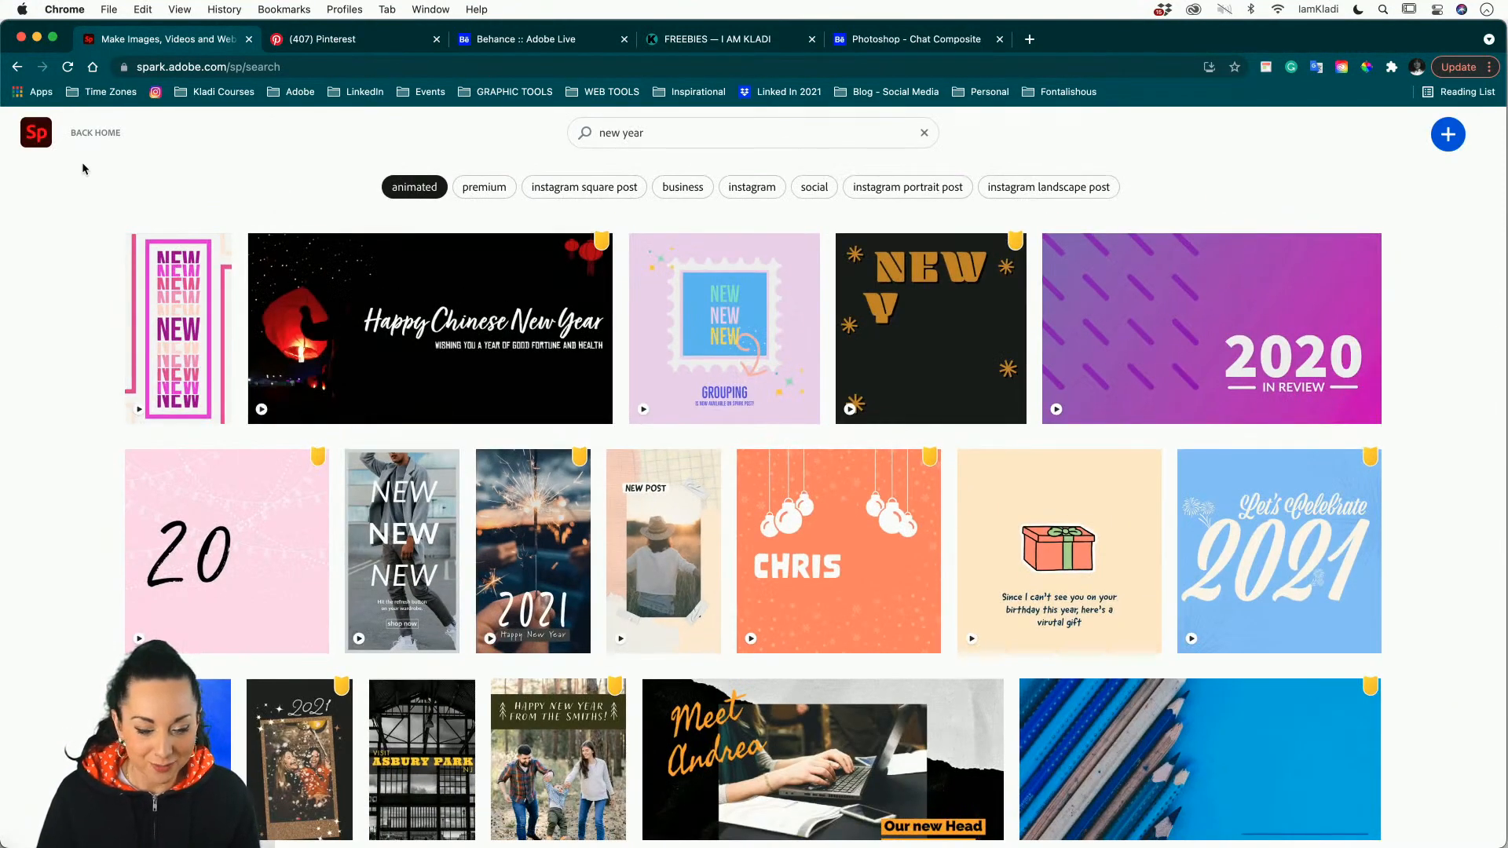
Return to the Spark home page and start a new blank Instagram post.
left_click(35, 134)
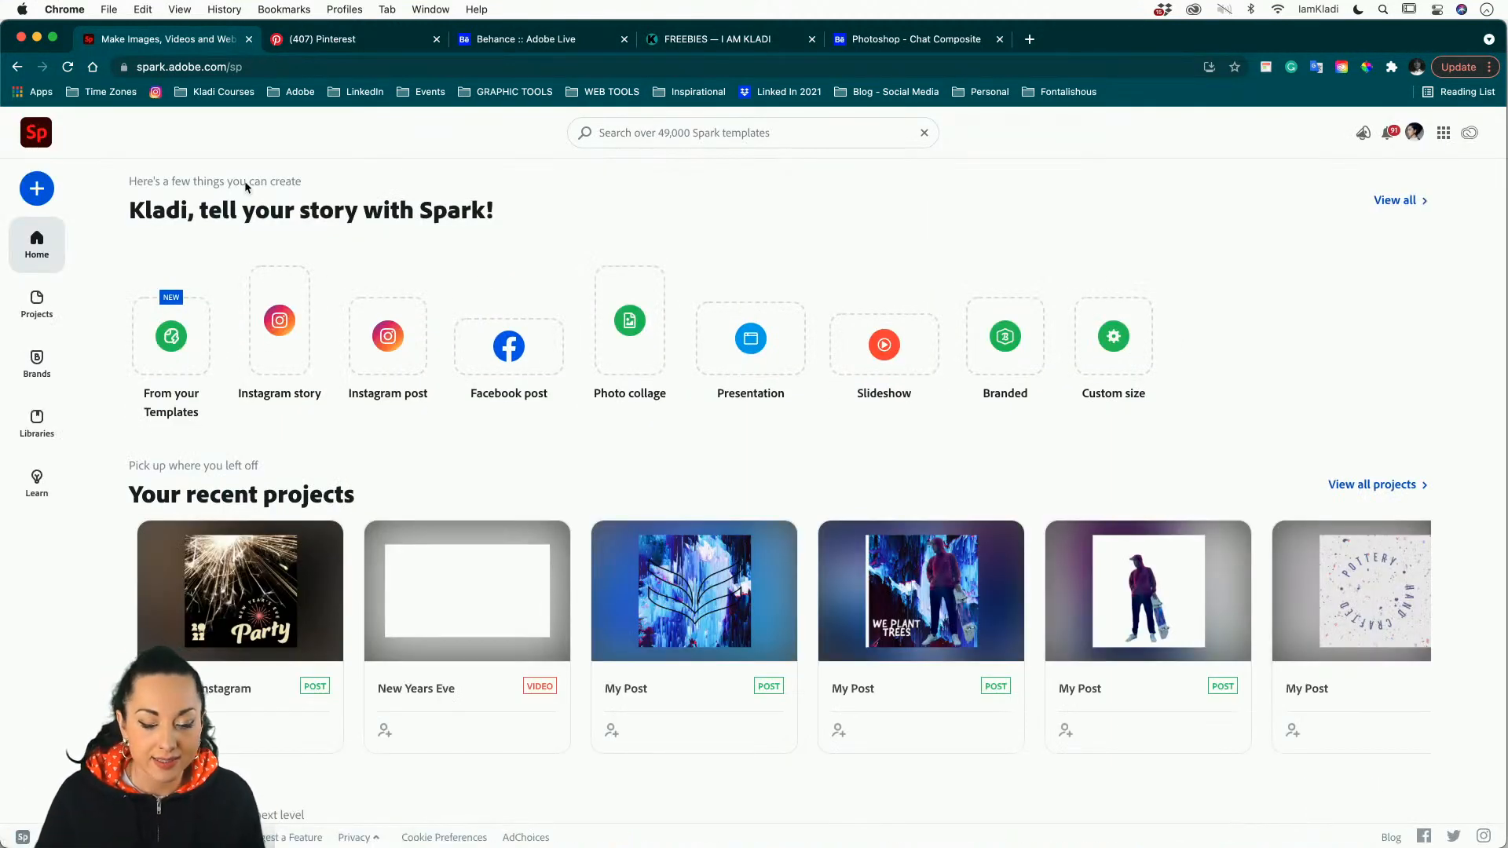
left_click(393, 362)
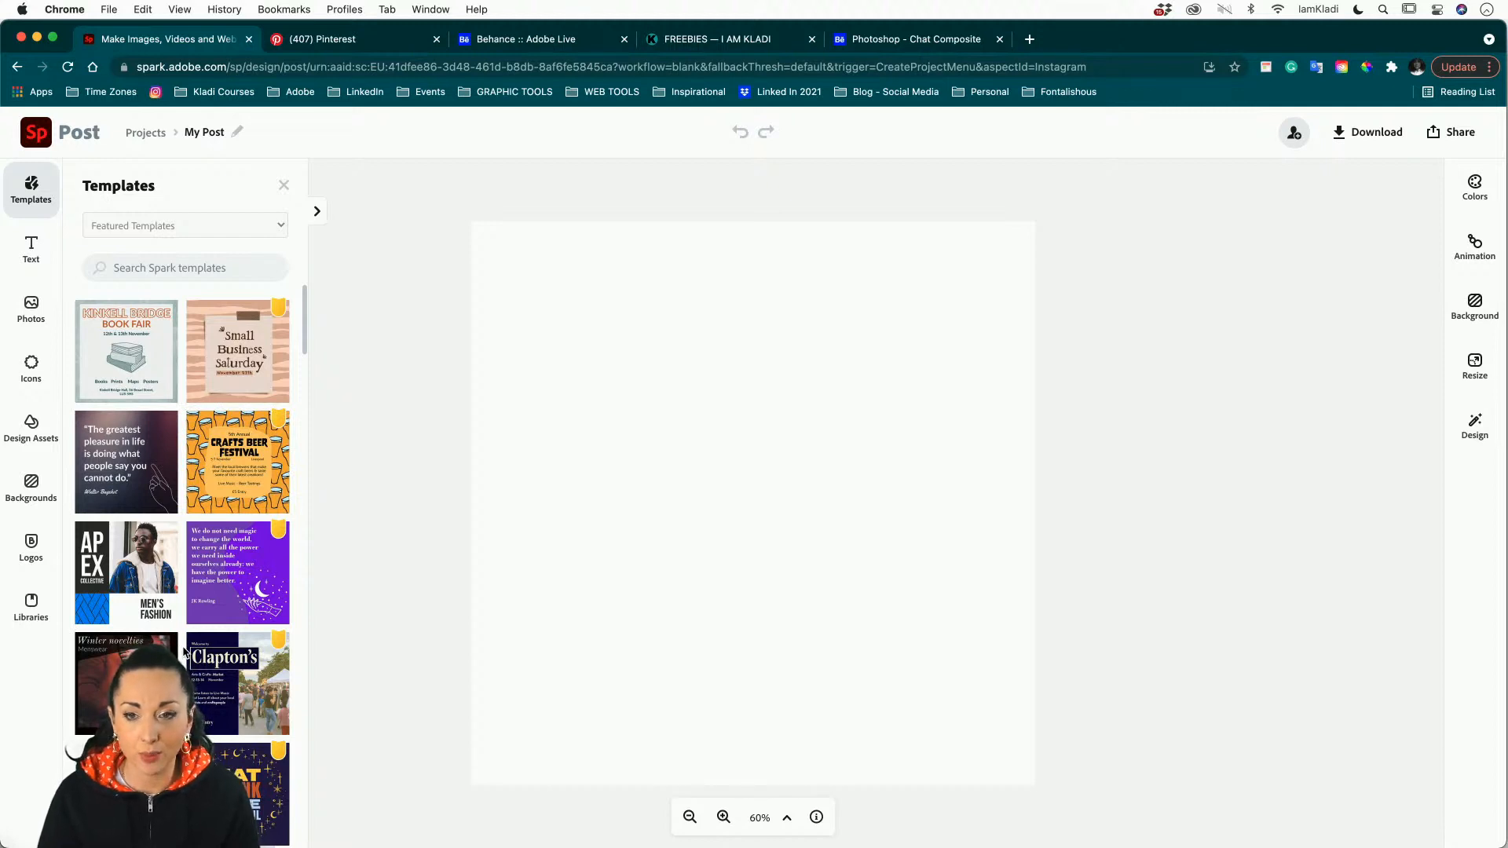
Add a text element reading "2021" to the blank post.
left_click(33, 254)
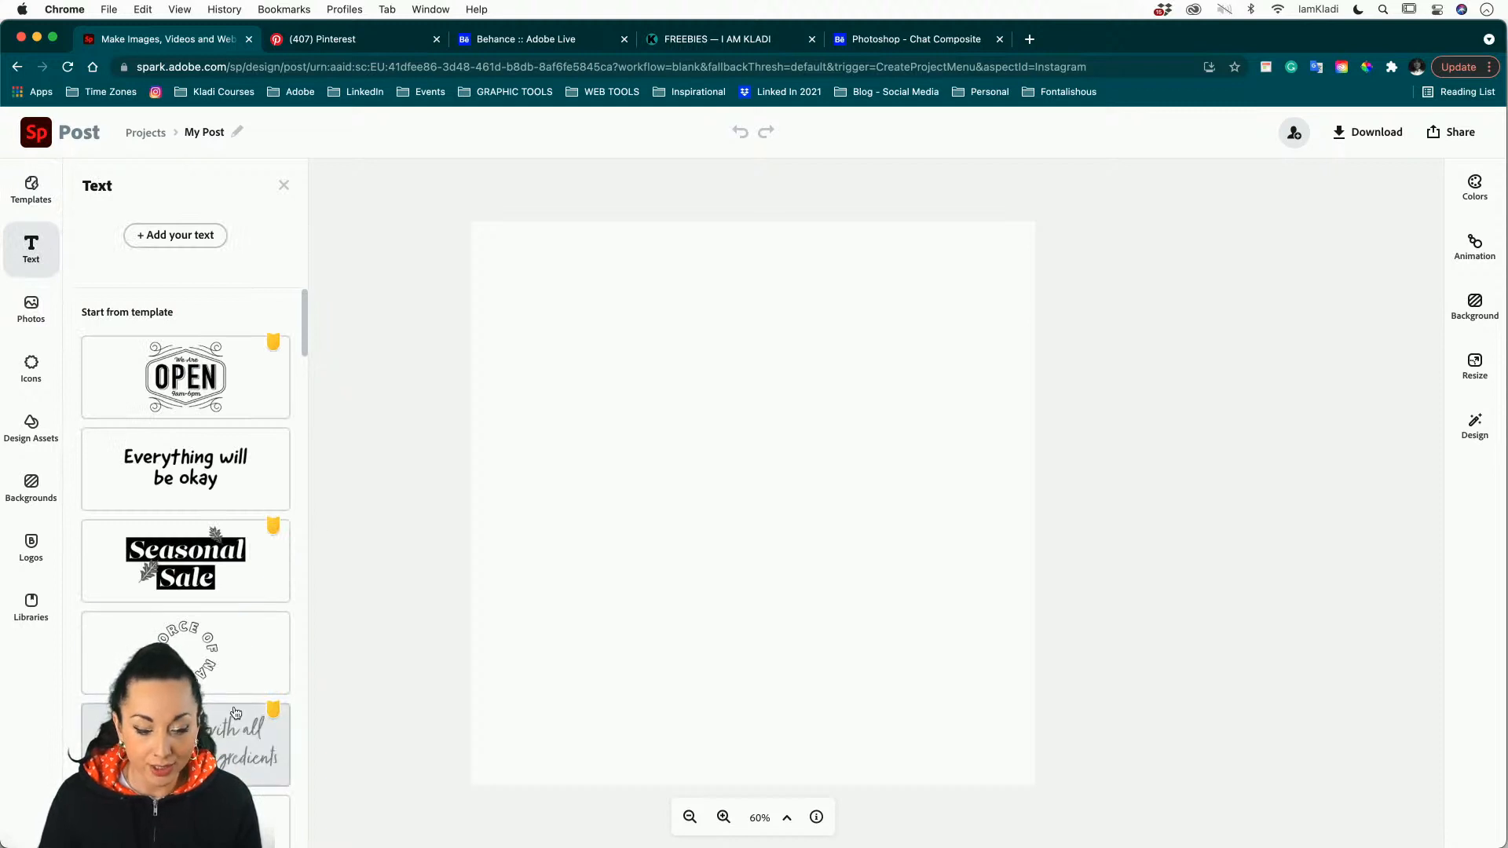
left_click(145, 236)
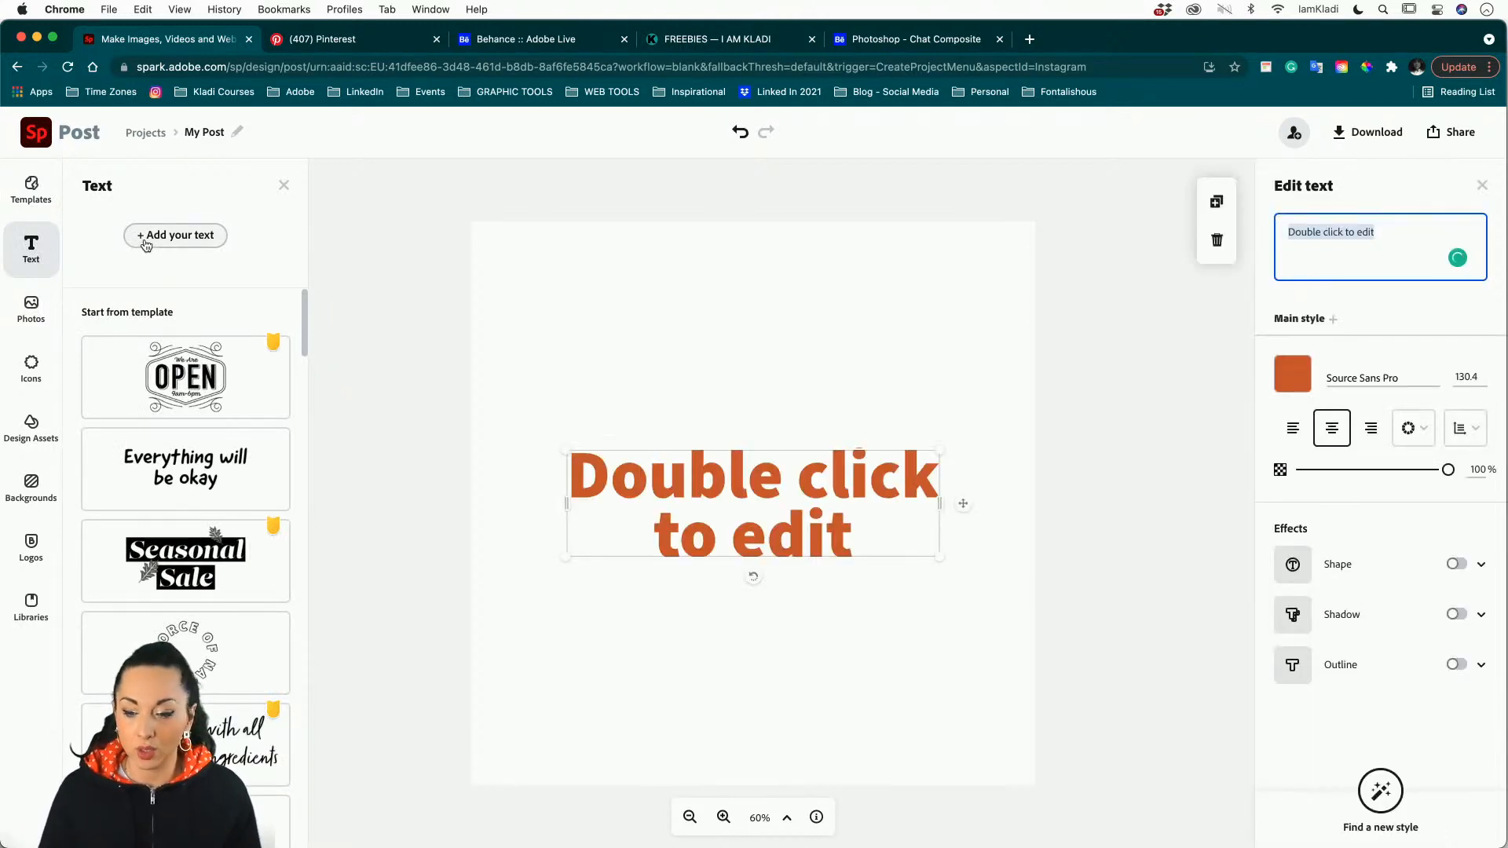
type("2021")
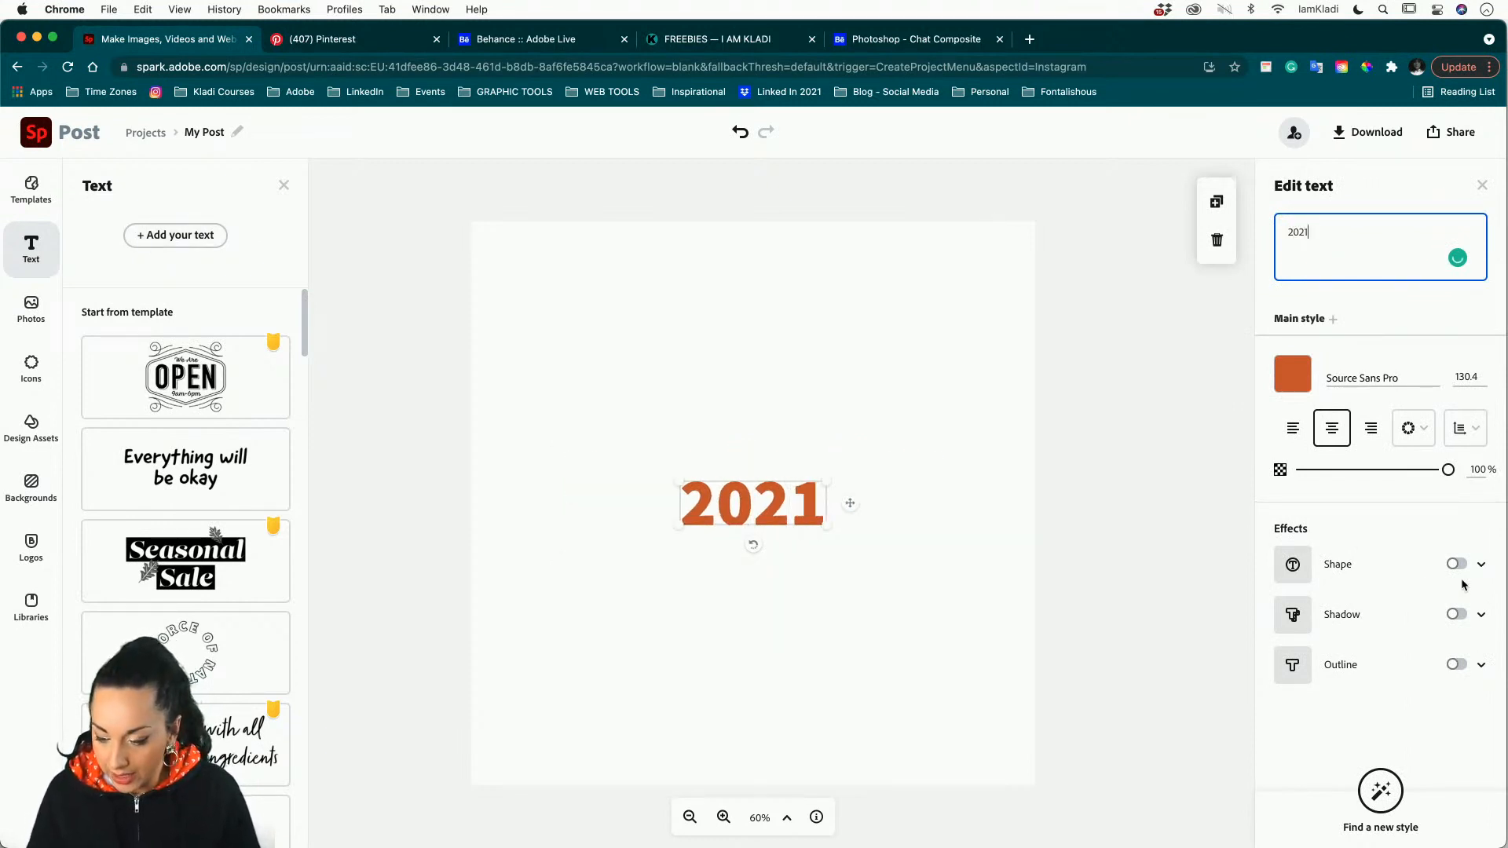
Browse the Adobe Fonts for the 2021 text and try Beastly 60 Point on it.
left_click(1434, 382)
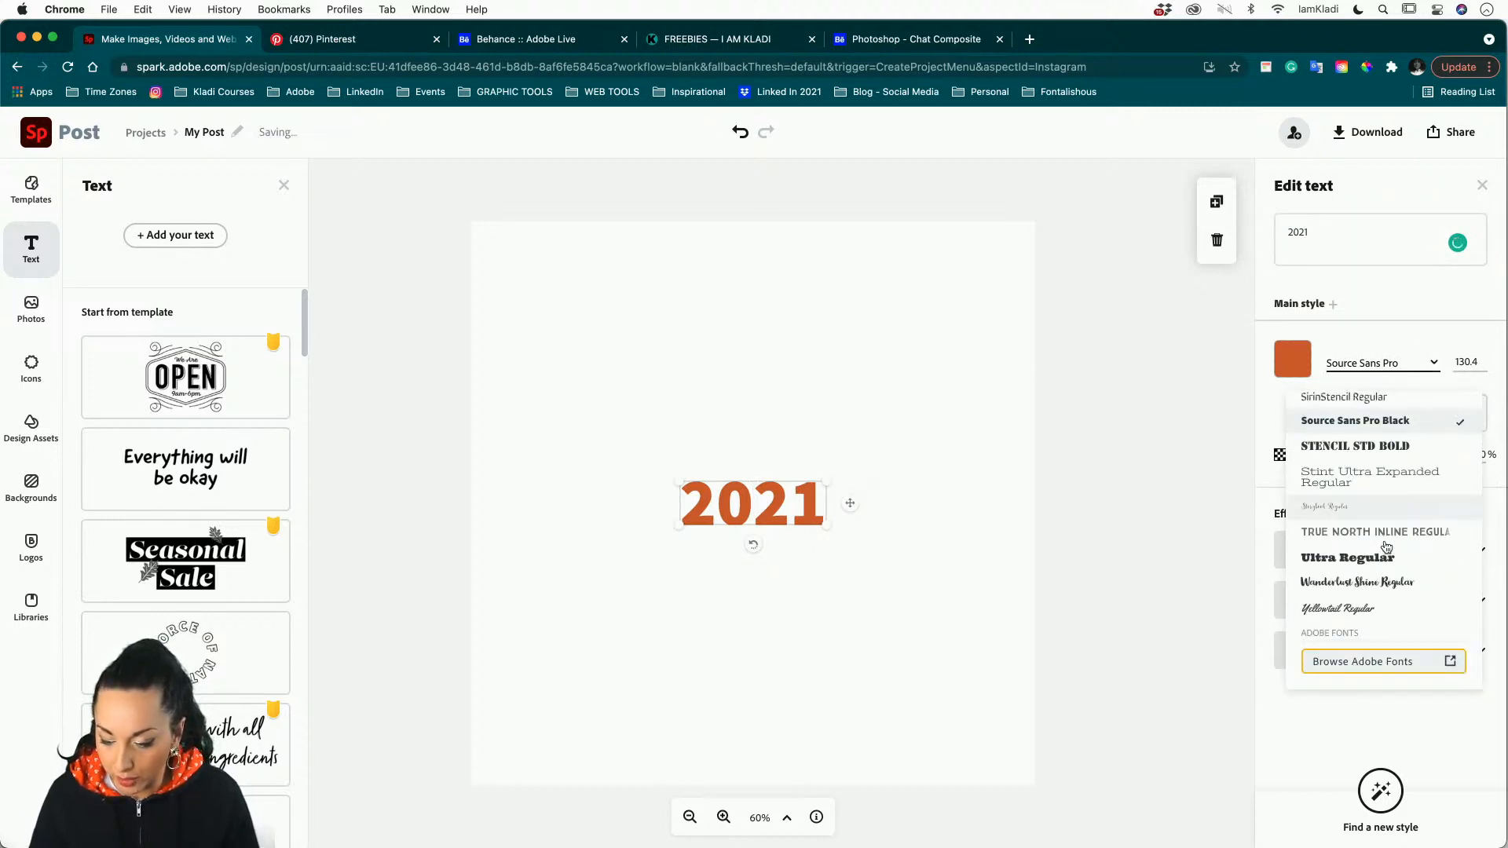
scroll(1386, 547, "down", 5)
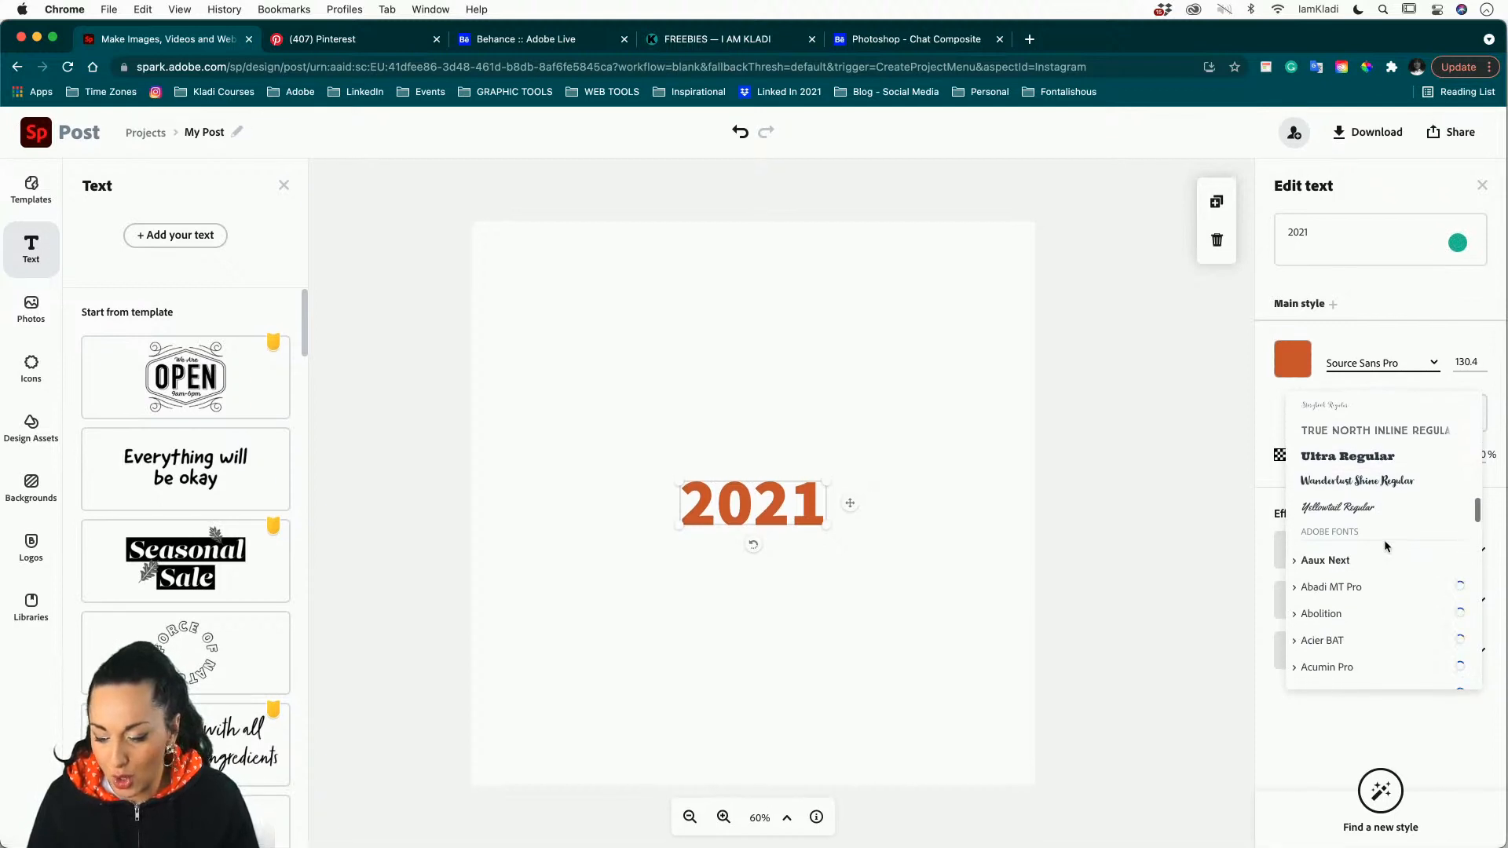
scroll(1386, 547, "down", 1)
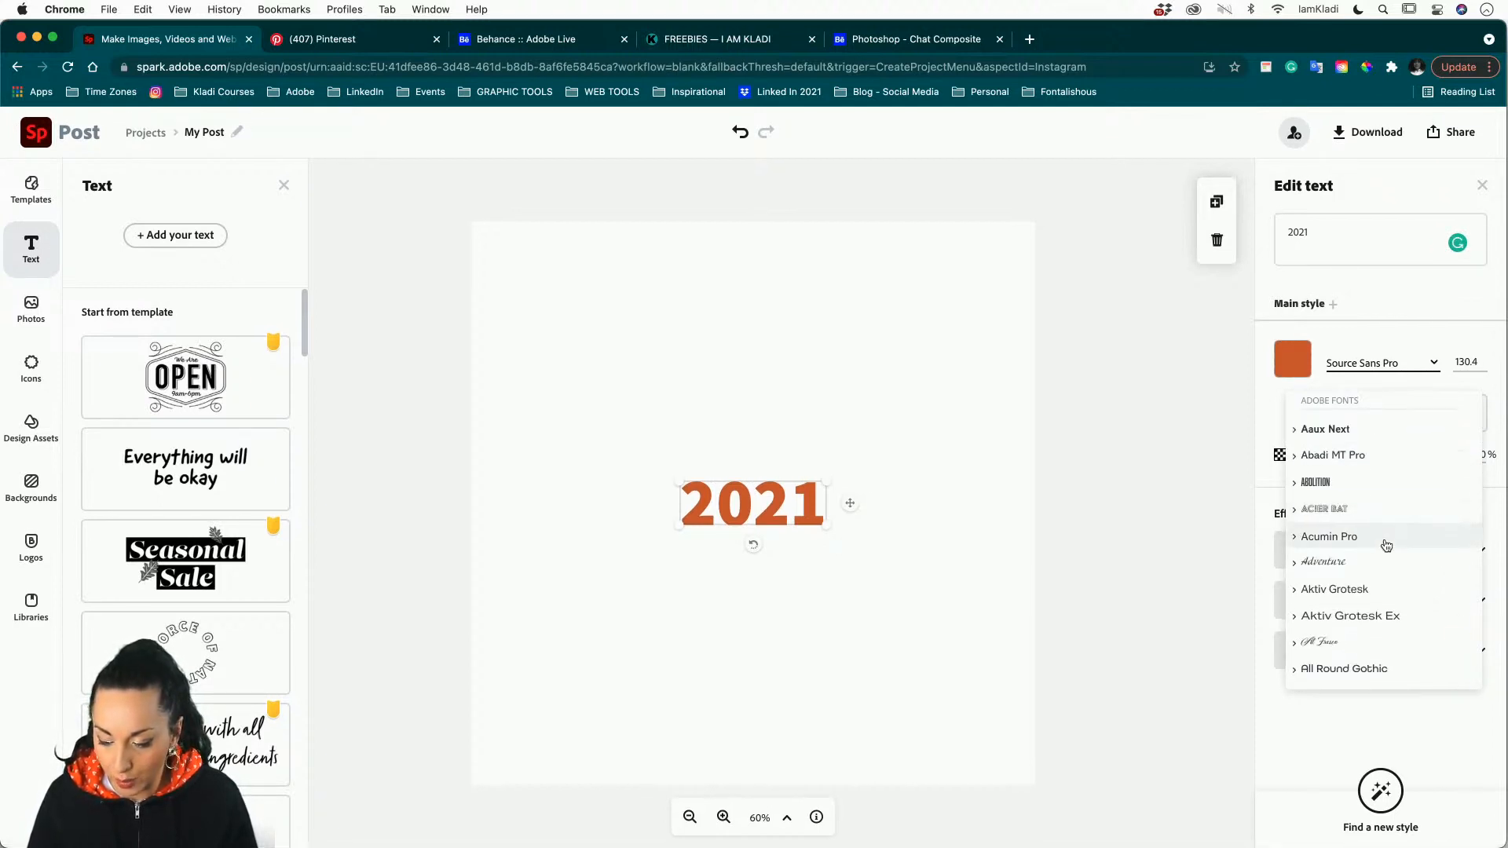
scroll(1386, 545, "down", 3)
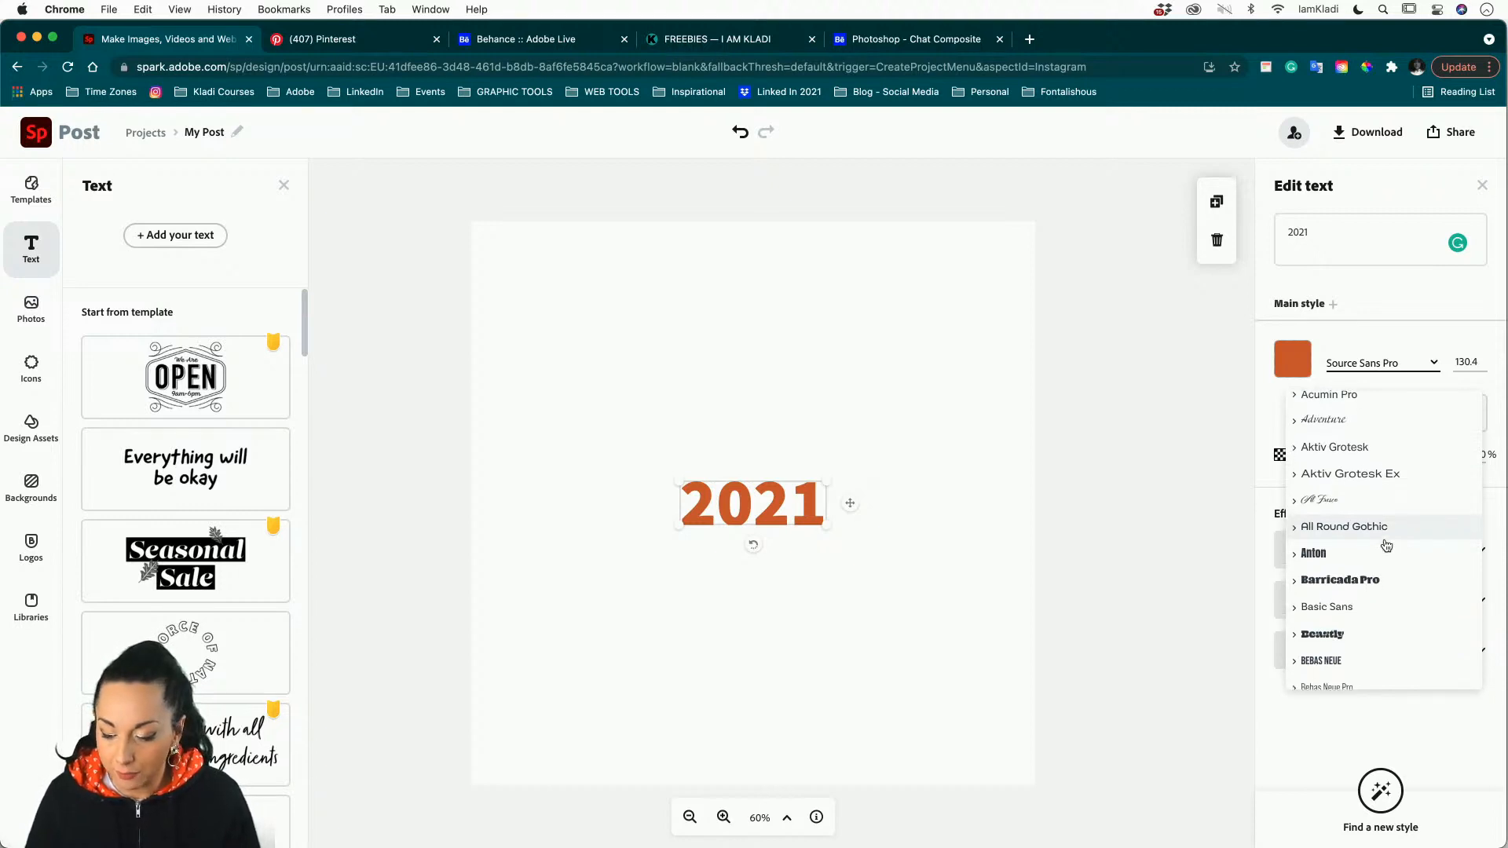
scroll(1386, 546, "down", 2)
scroll(1386, 545, "down", 1)
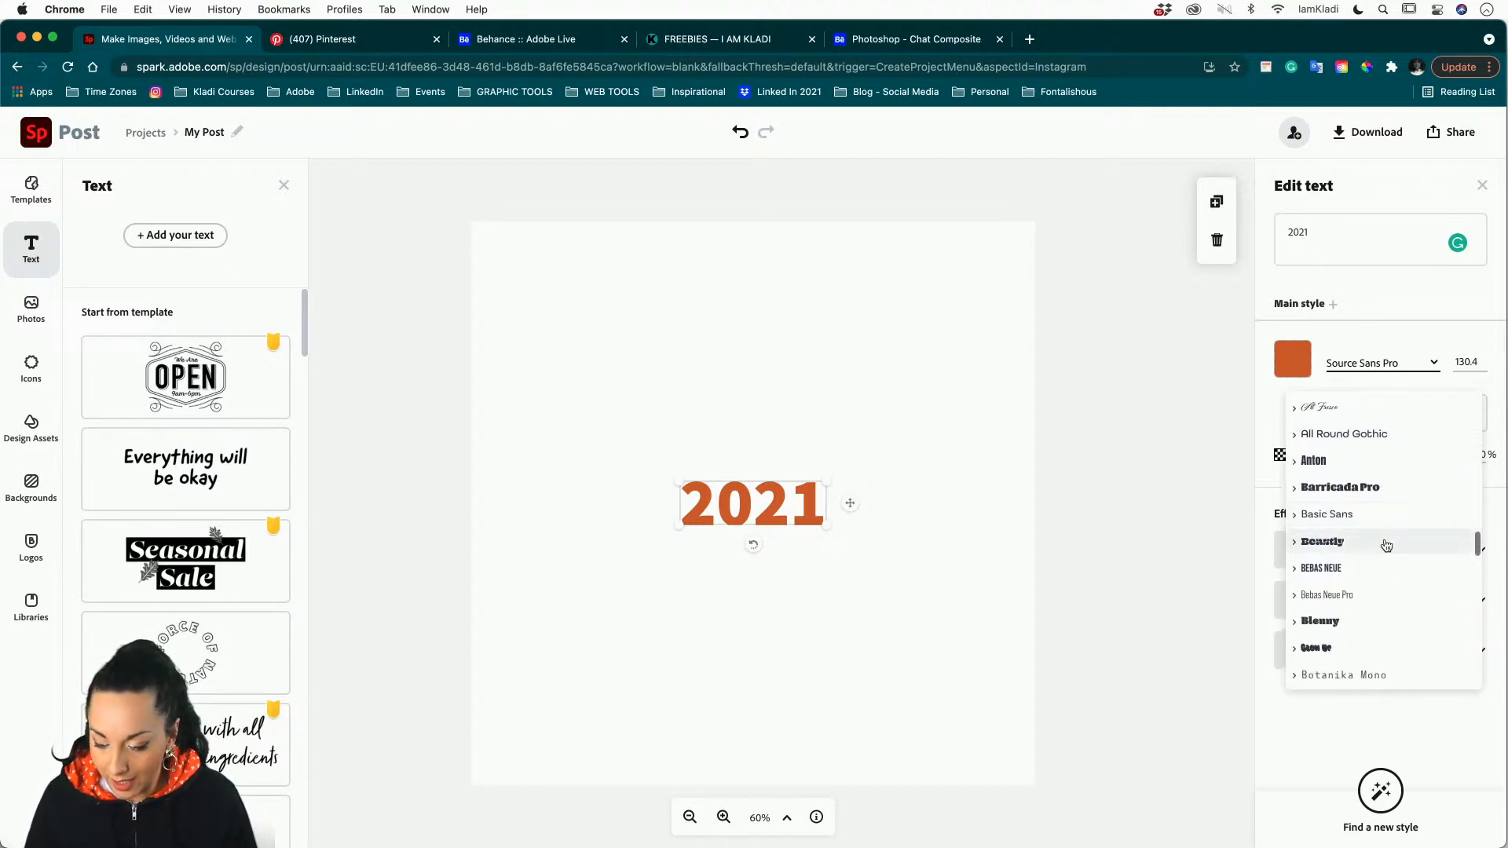
left_click(1364, 550)
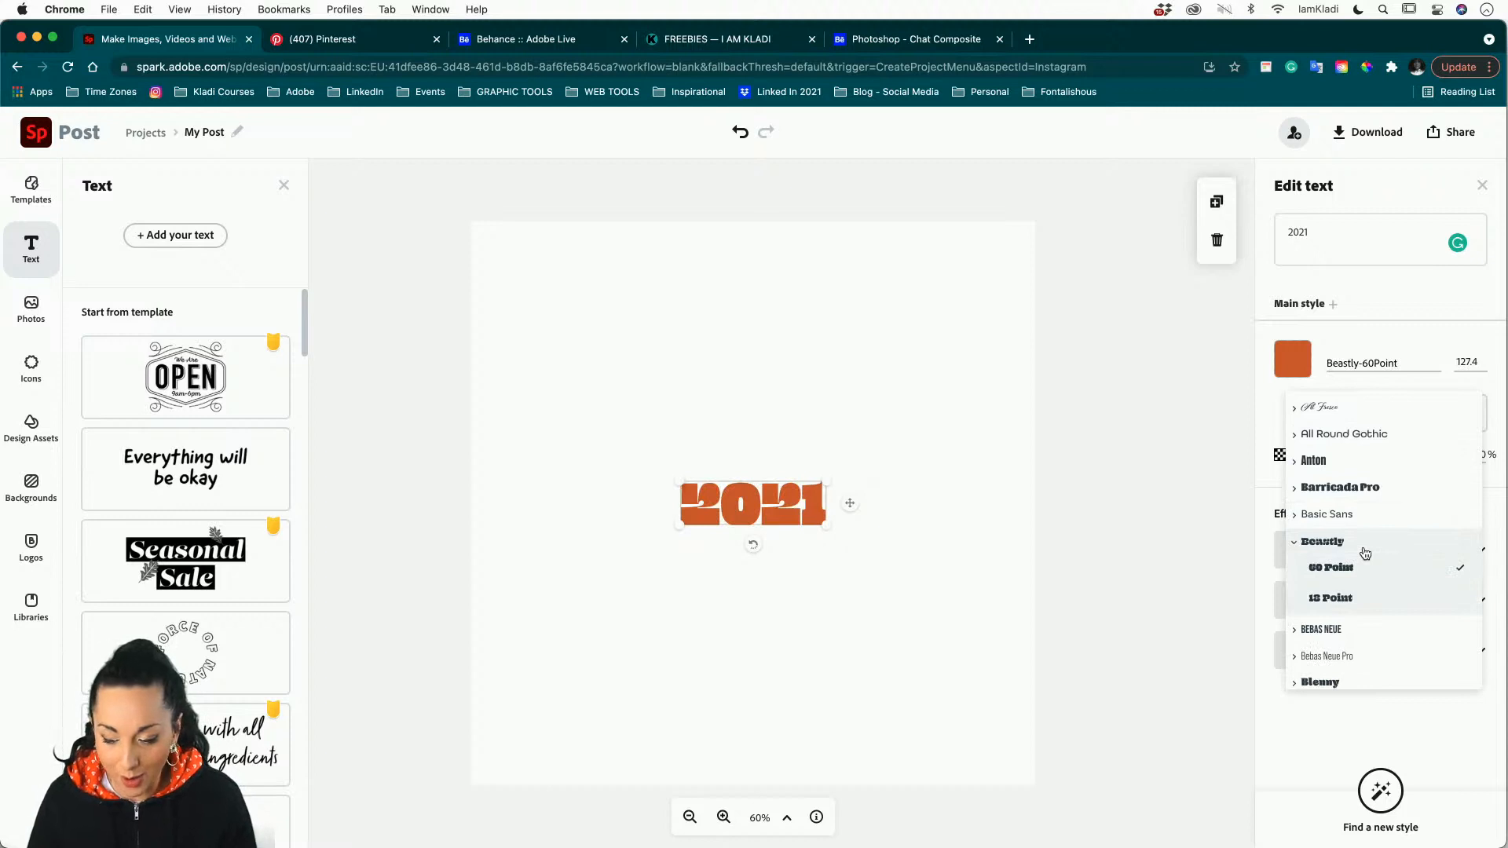
Try the Blenny Black, Chantal Bold Italic and Bungee Regular fonts on the 2021 text.
scroll(1355, 569, "down", 2)
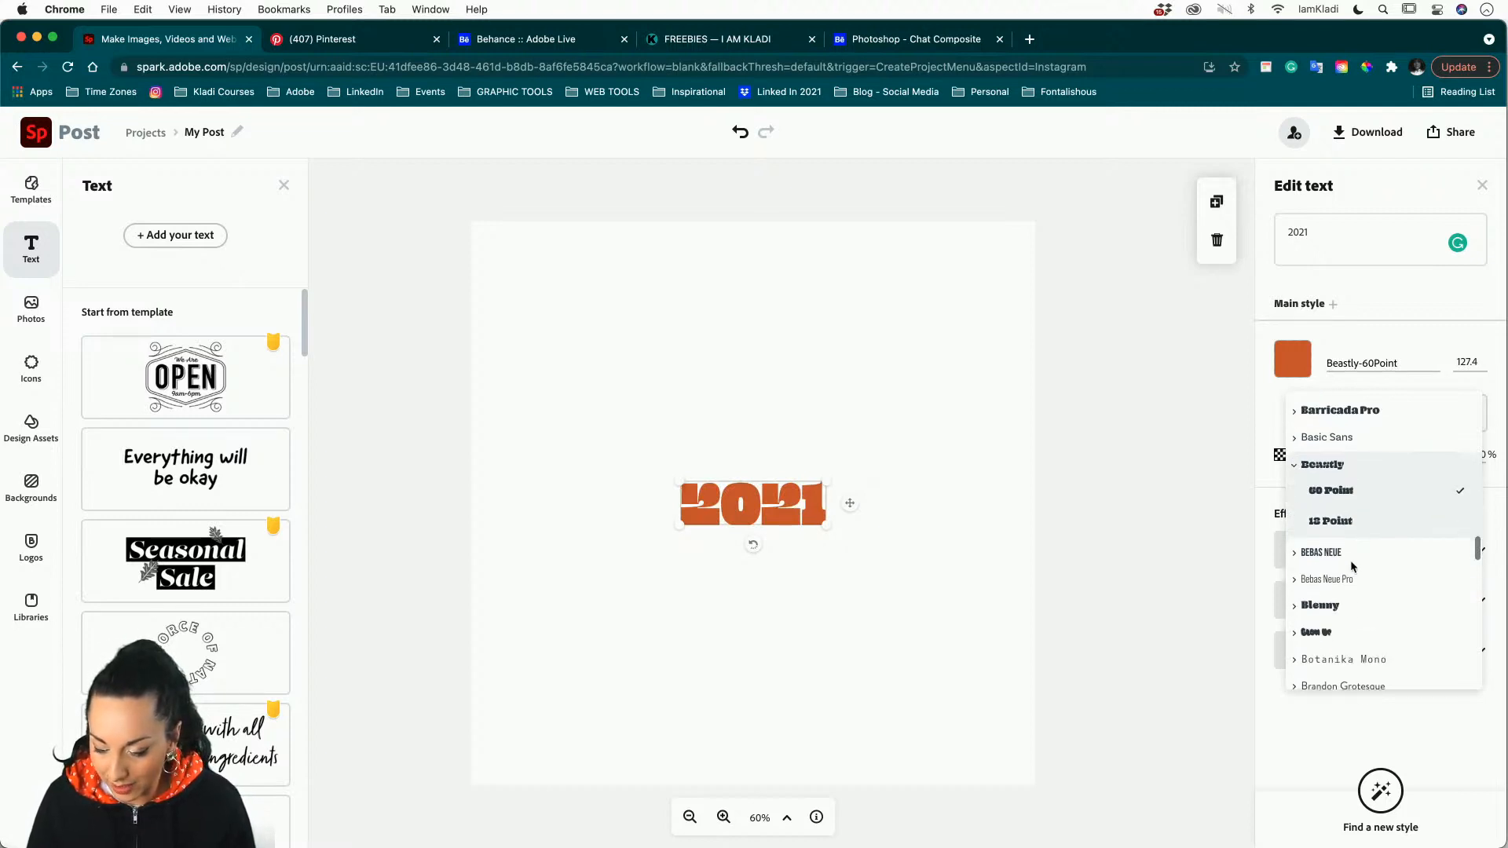
left_click(1327, 609)
scroll(1327, 611, "down", 3)
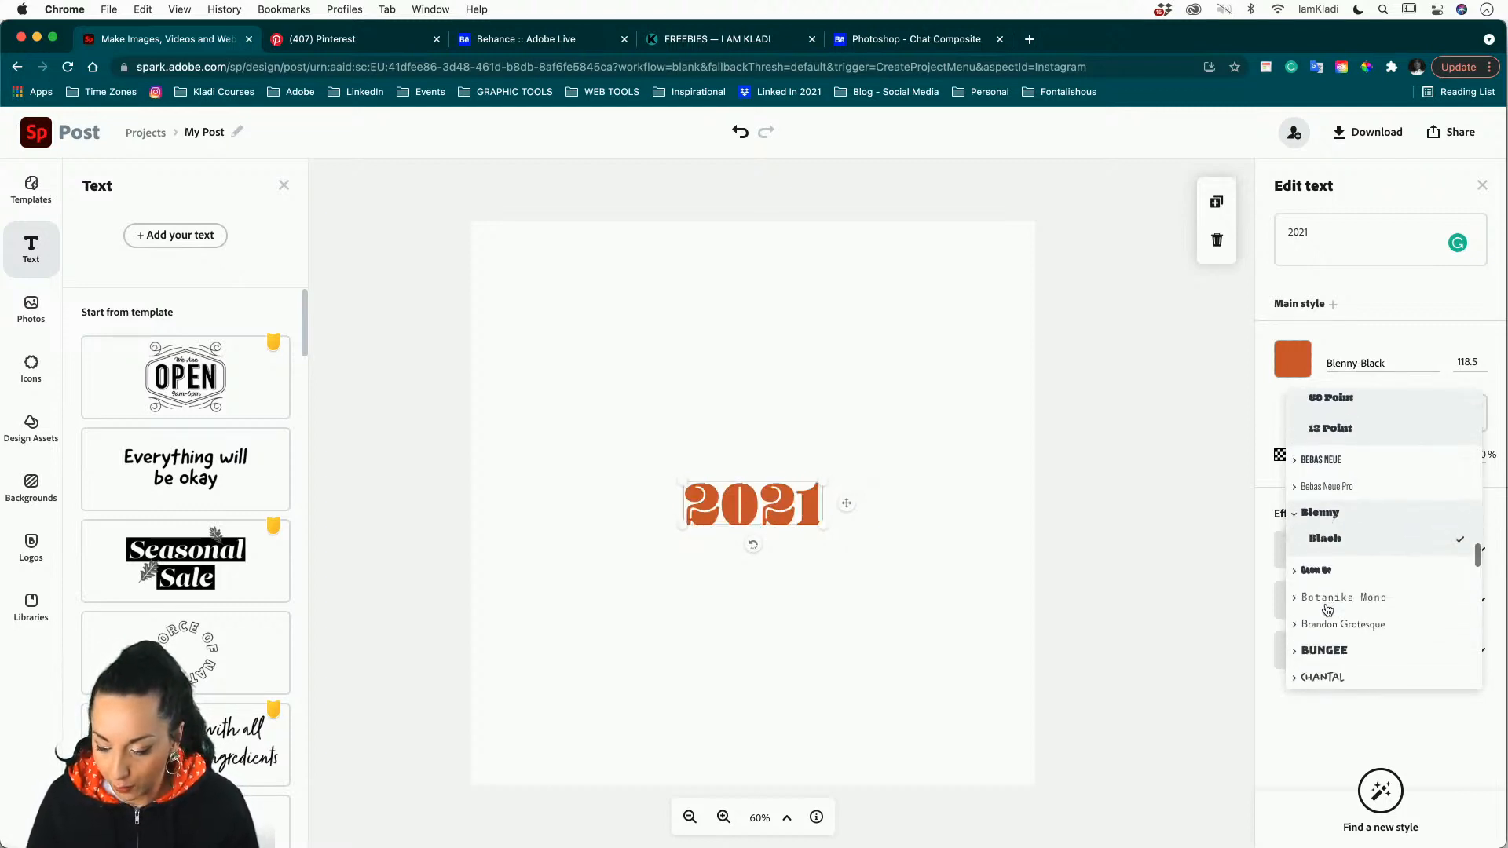
left_click(1323, 652)
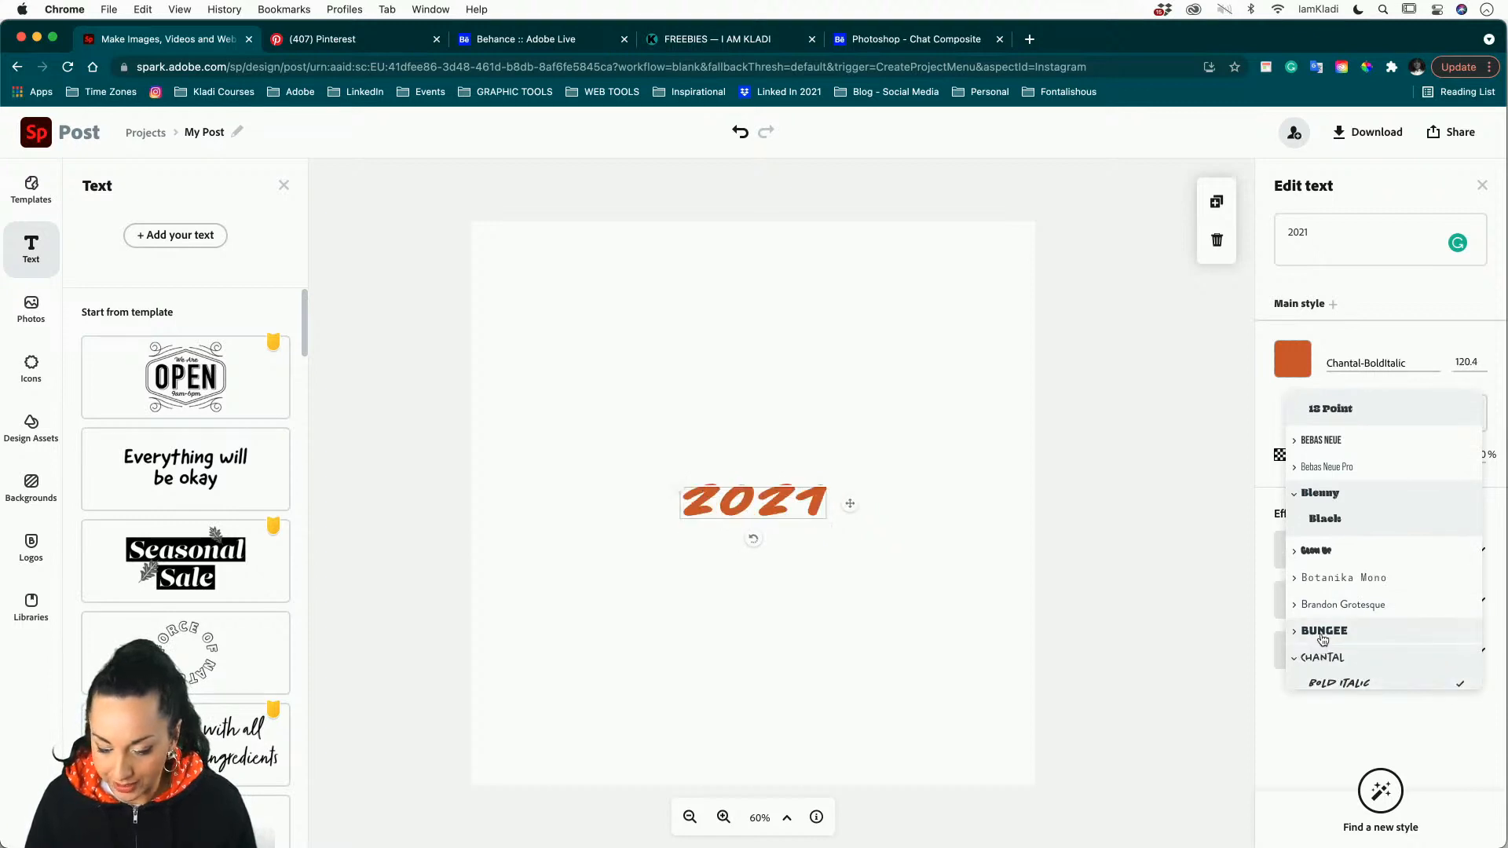
left_click(1324, 633)
Set the font of the 2021 text to Flegrei Regular.
scroll(1323, 638, "down", 3)
scroll(1323, 638, "down", 8)
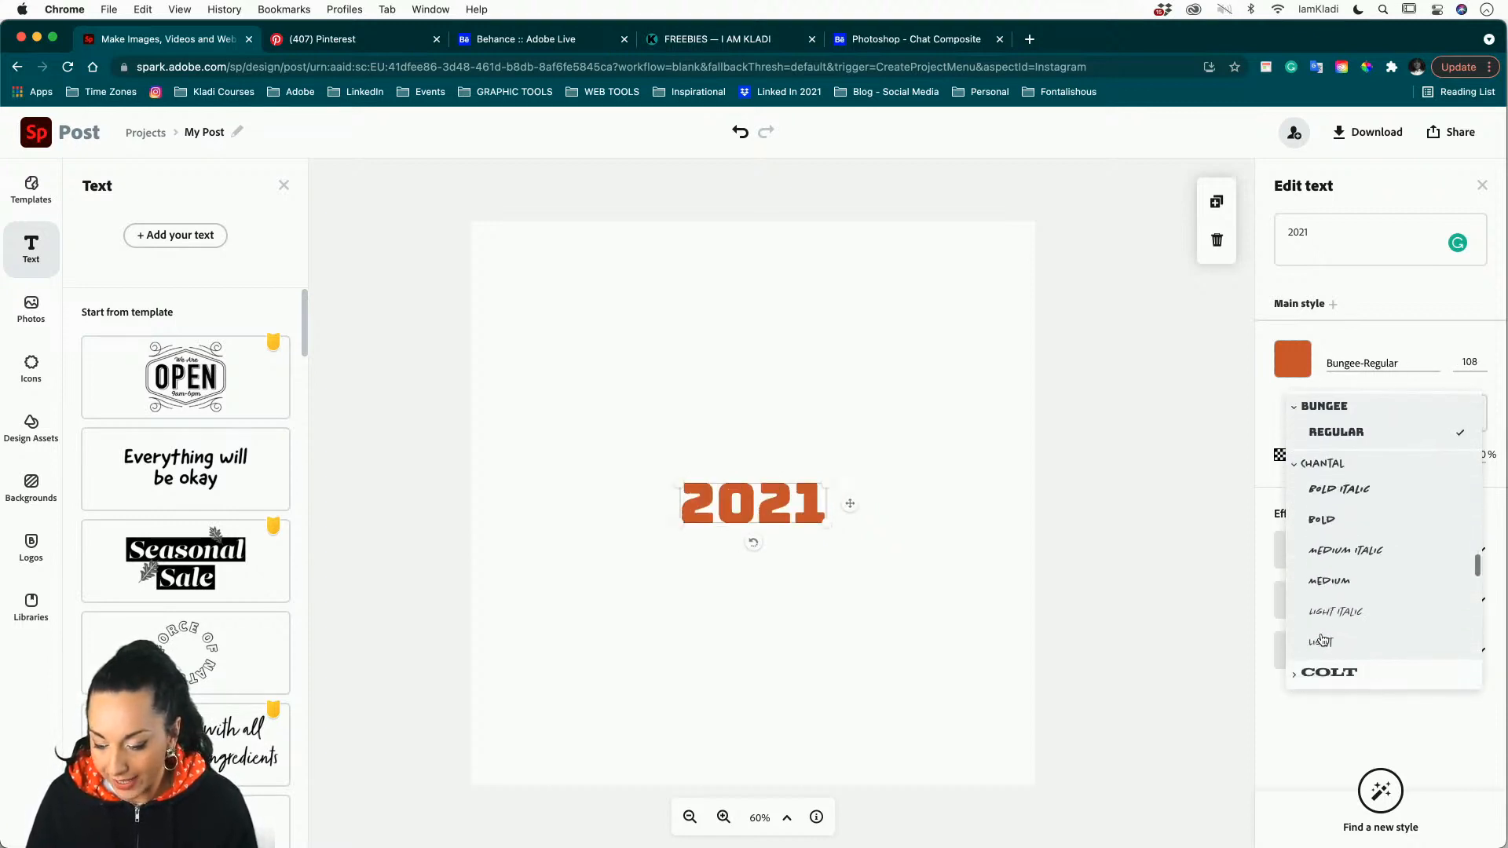
scroll(1323, 638, "down", 1)
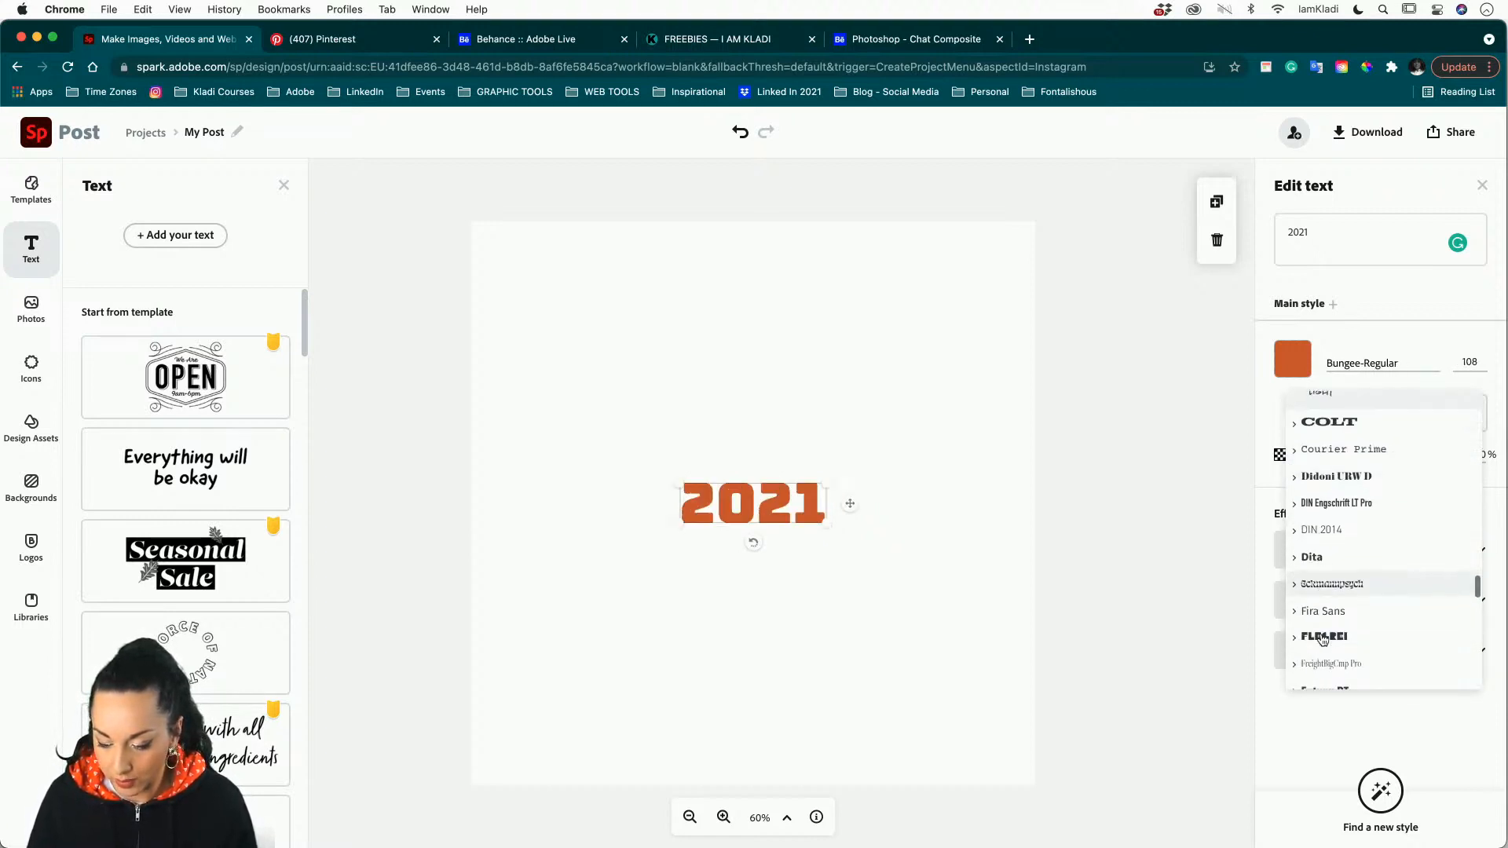
left_click(1324, 638)
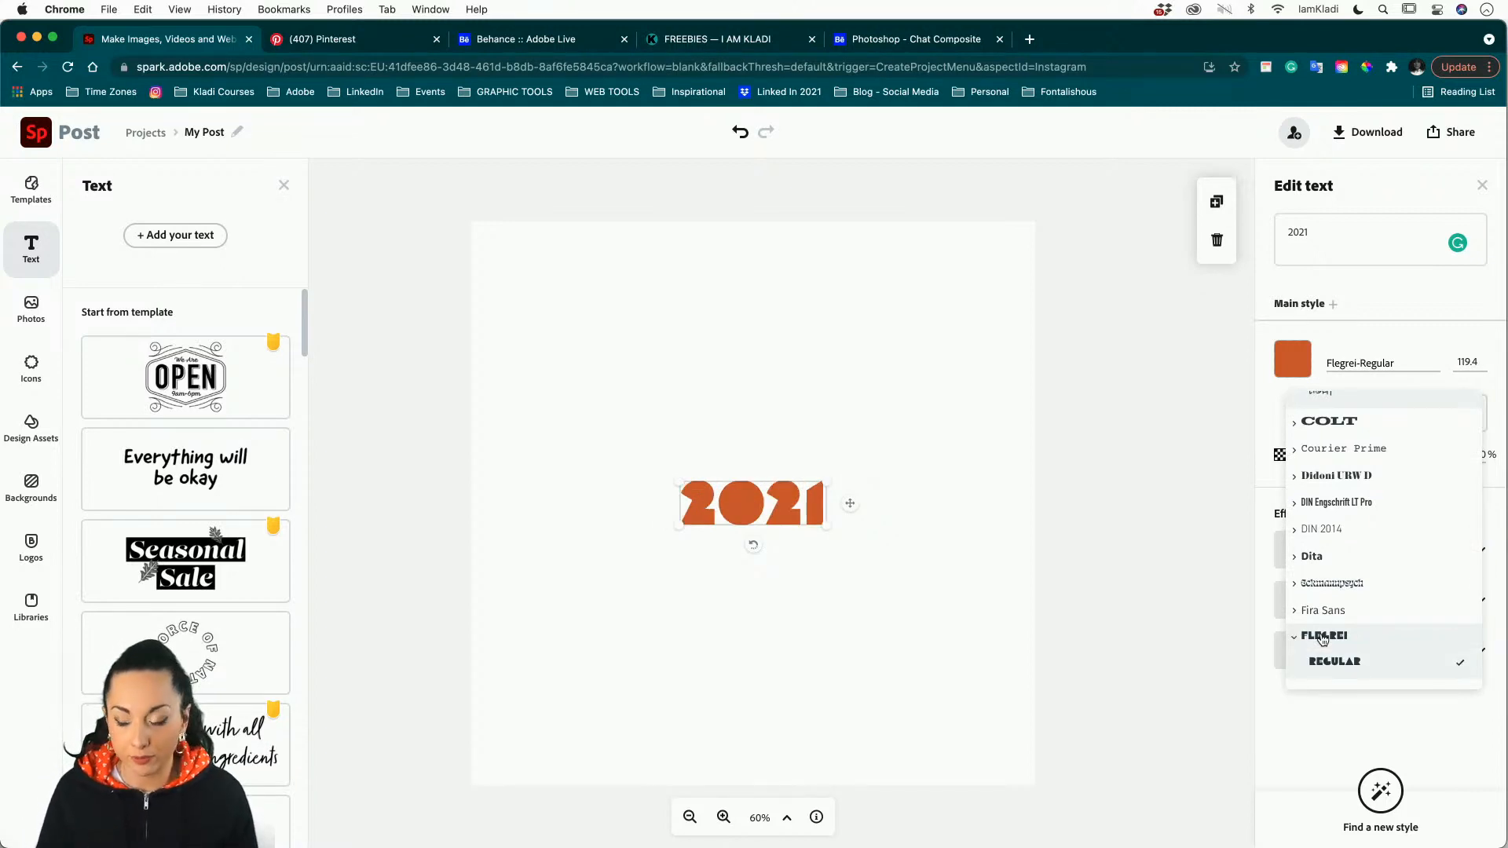
Try adding "!!" after 2021 in the text element, and remove it again.
left_click(1302, 229)
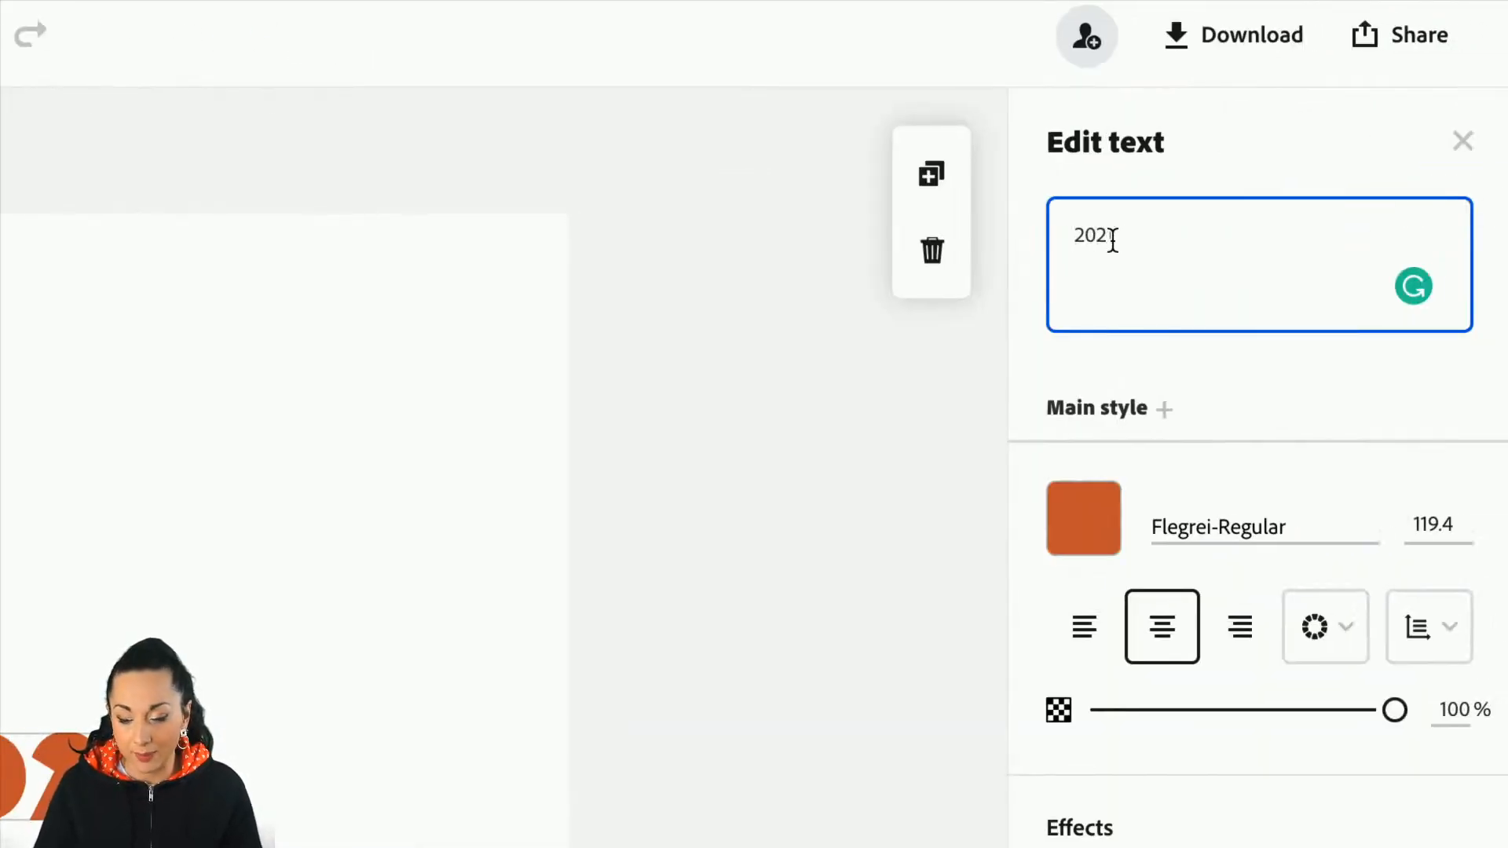
type("!!")
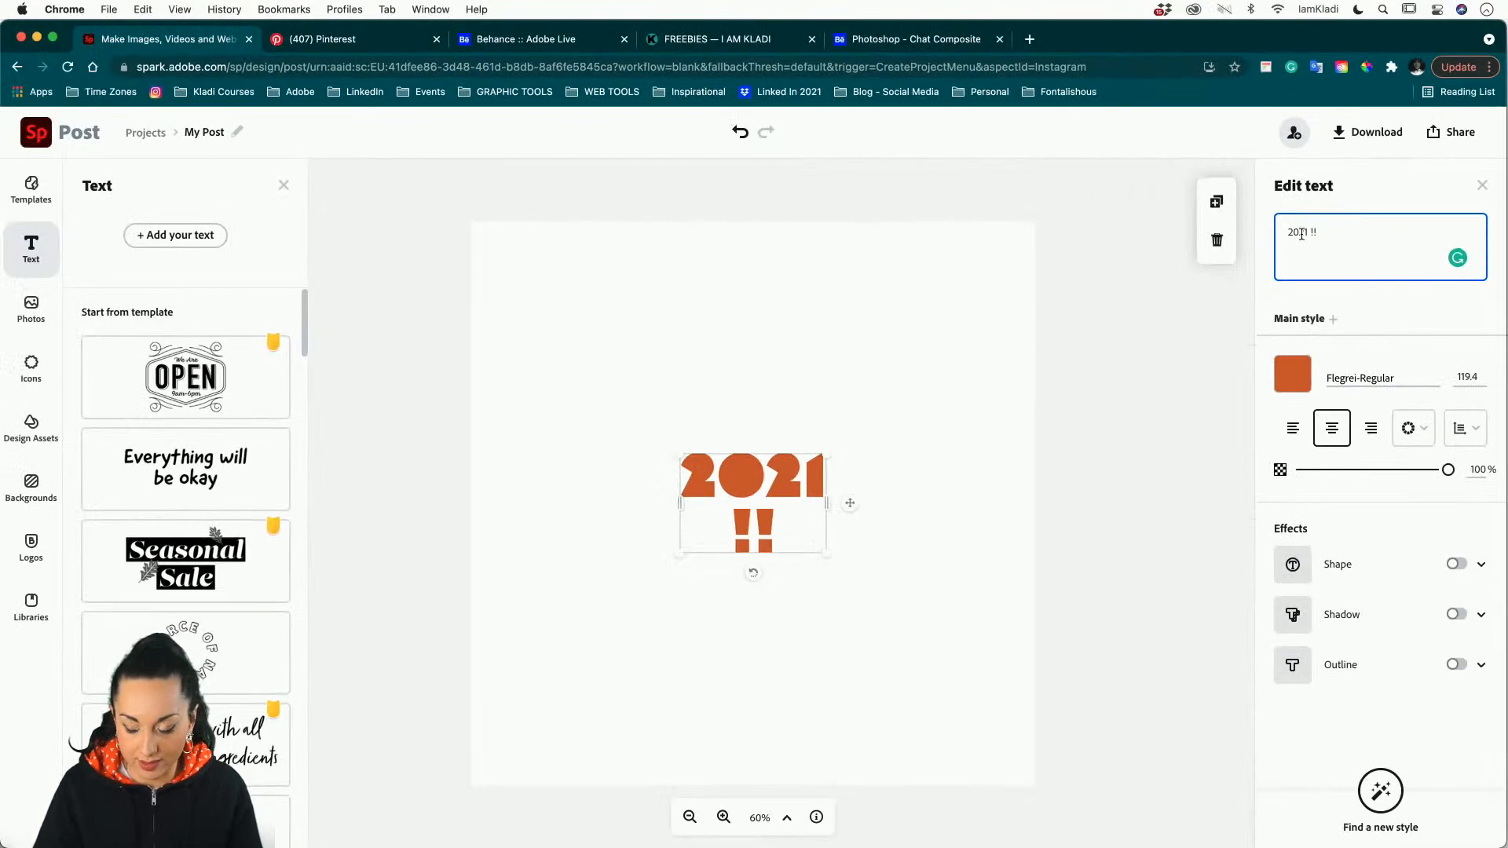
key("BackSpace")
key("BackSpace")
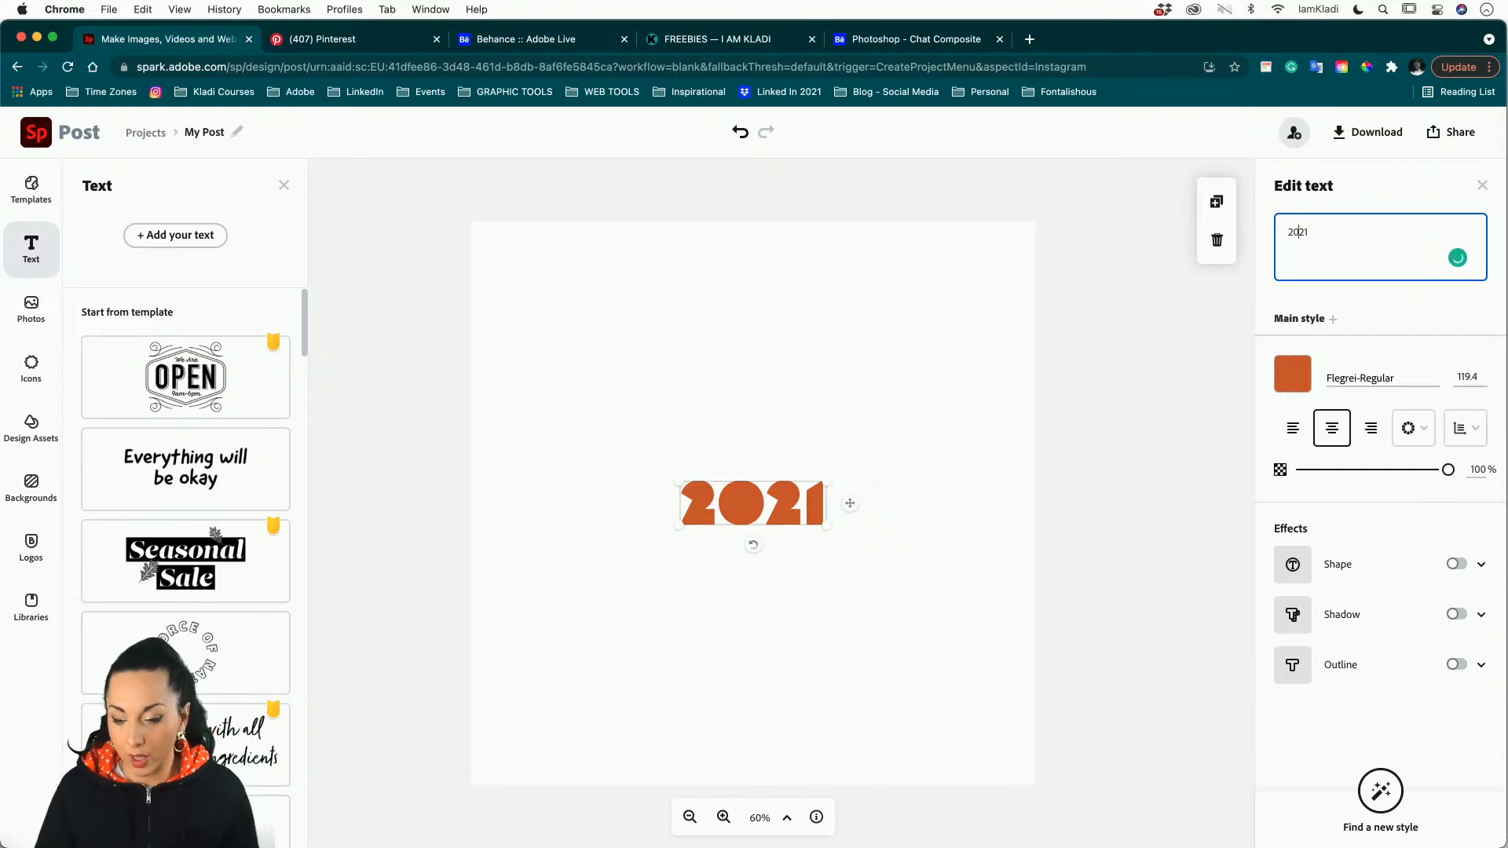
Split the year onto two lines after "20" and change the second line to "22".
key("Return")
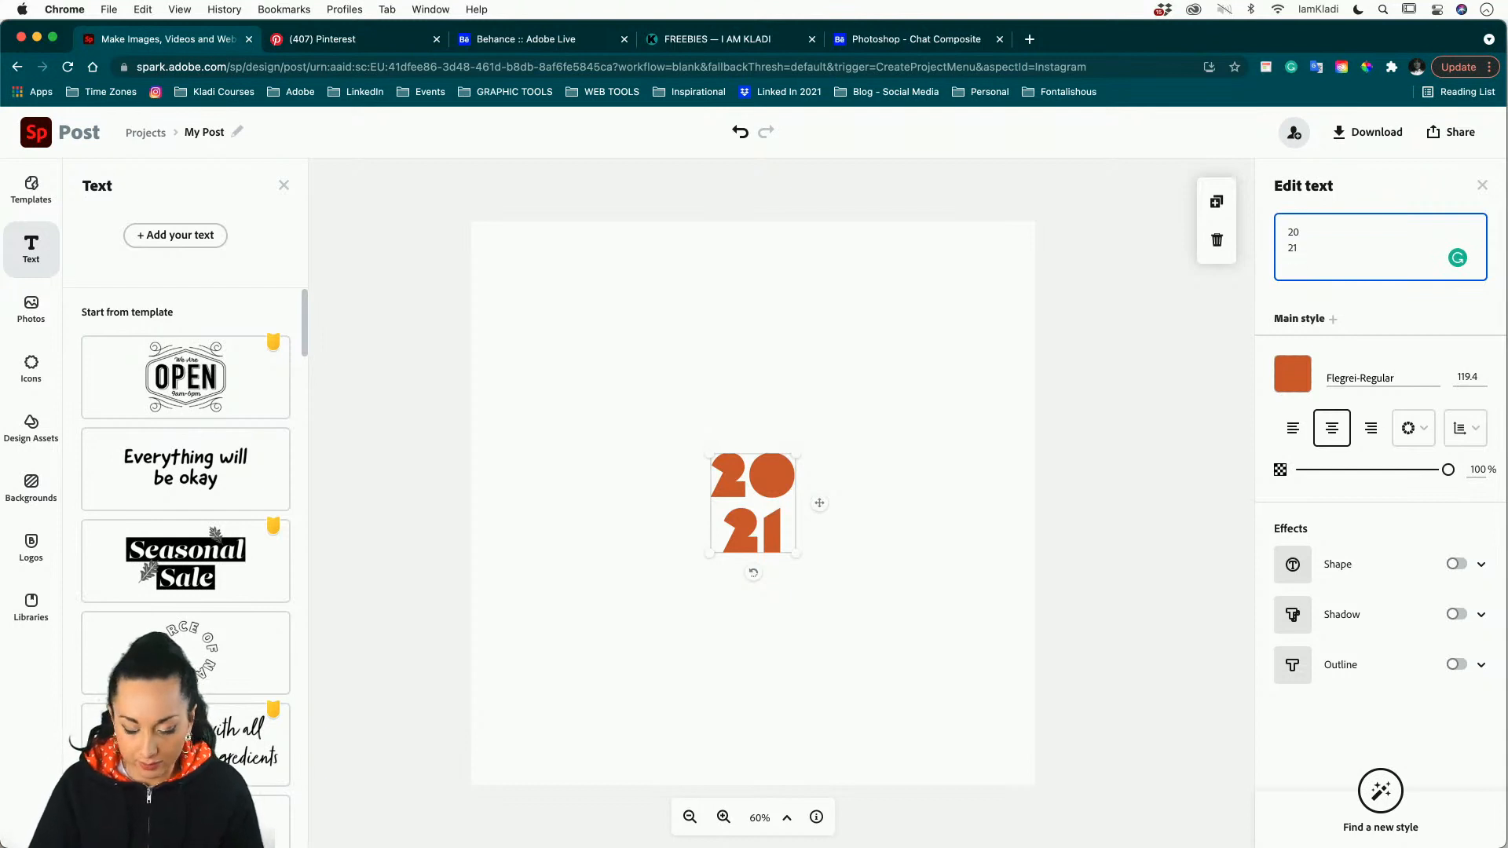
key("BackSpace")
type("2")
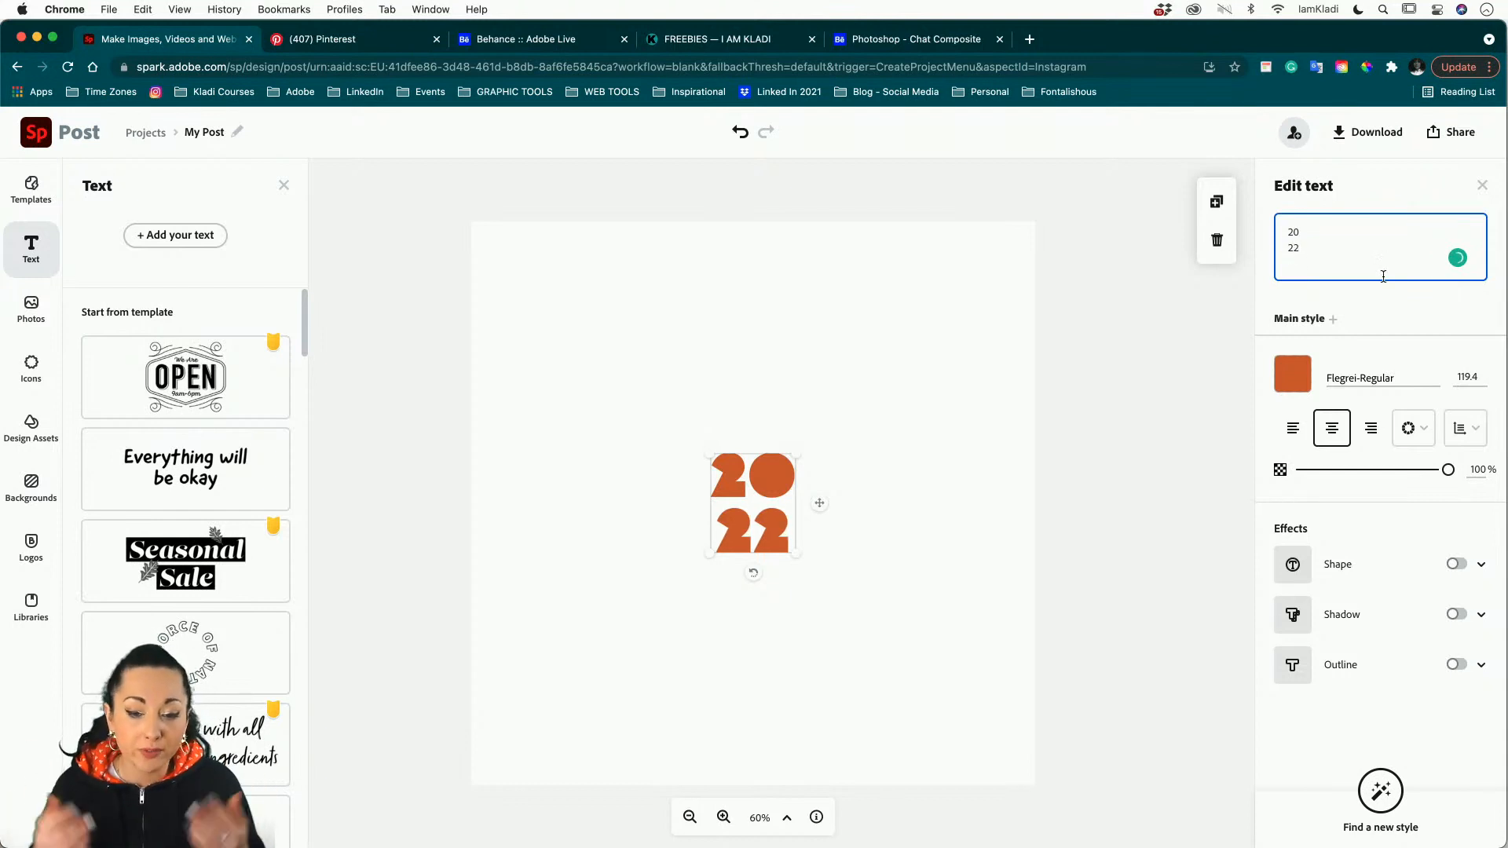
left_click(1400, 298)
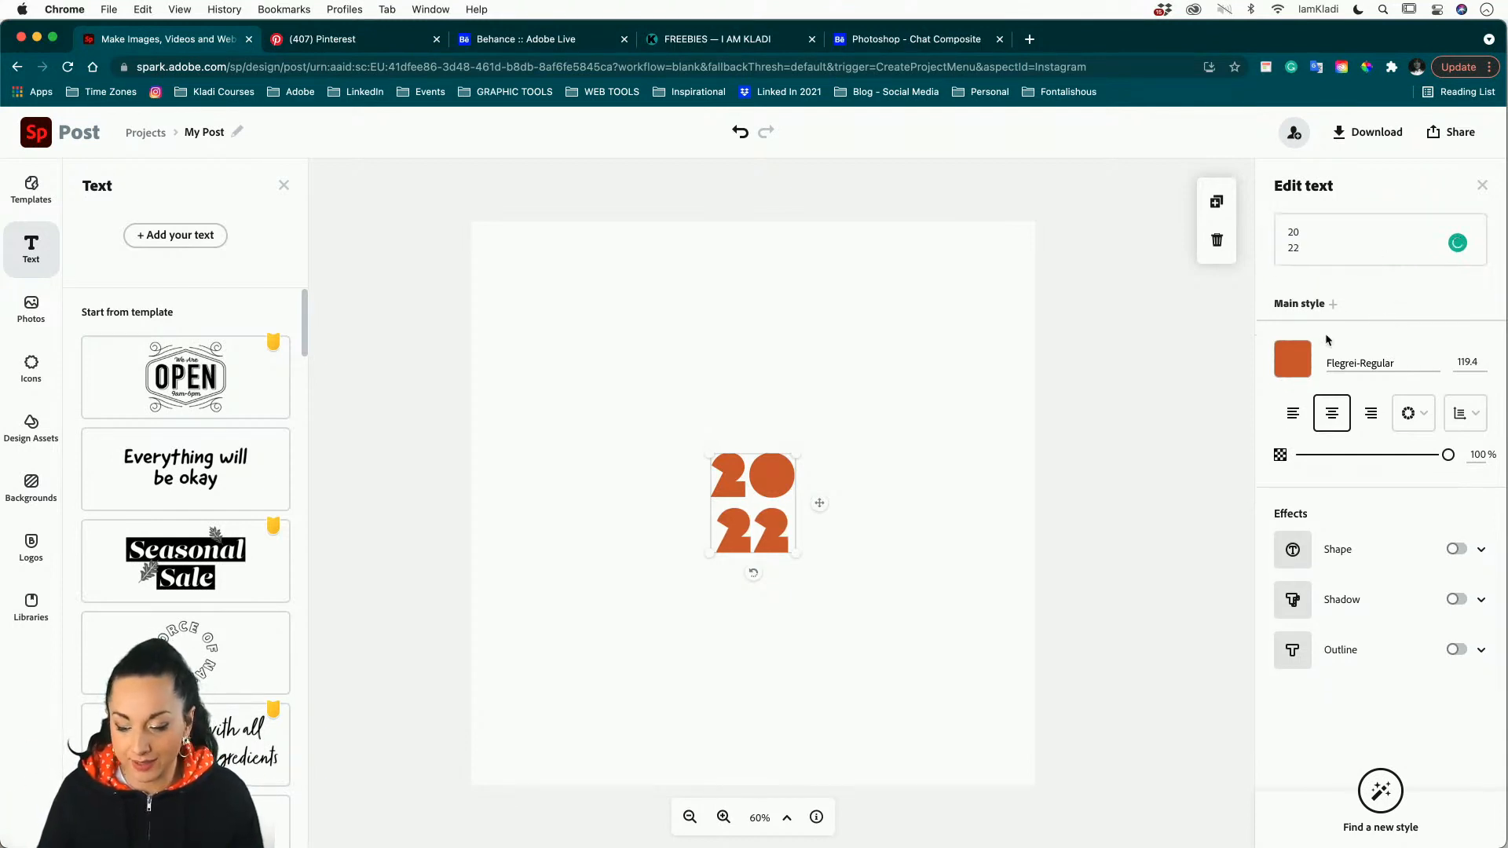
Move the two-line year text to the lower-left corner of the canvas.
left_click(1293, 361)
left_click(1293, 361)
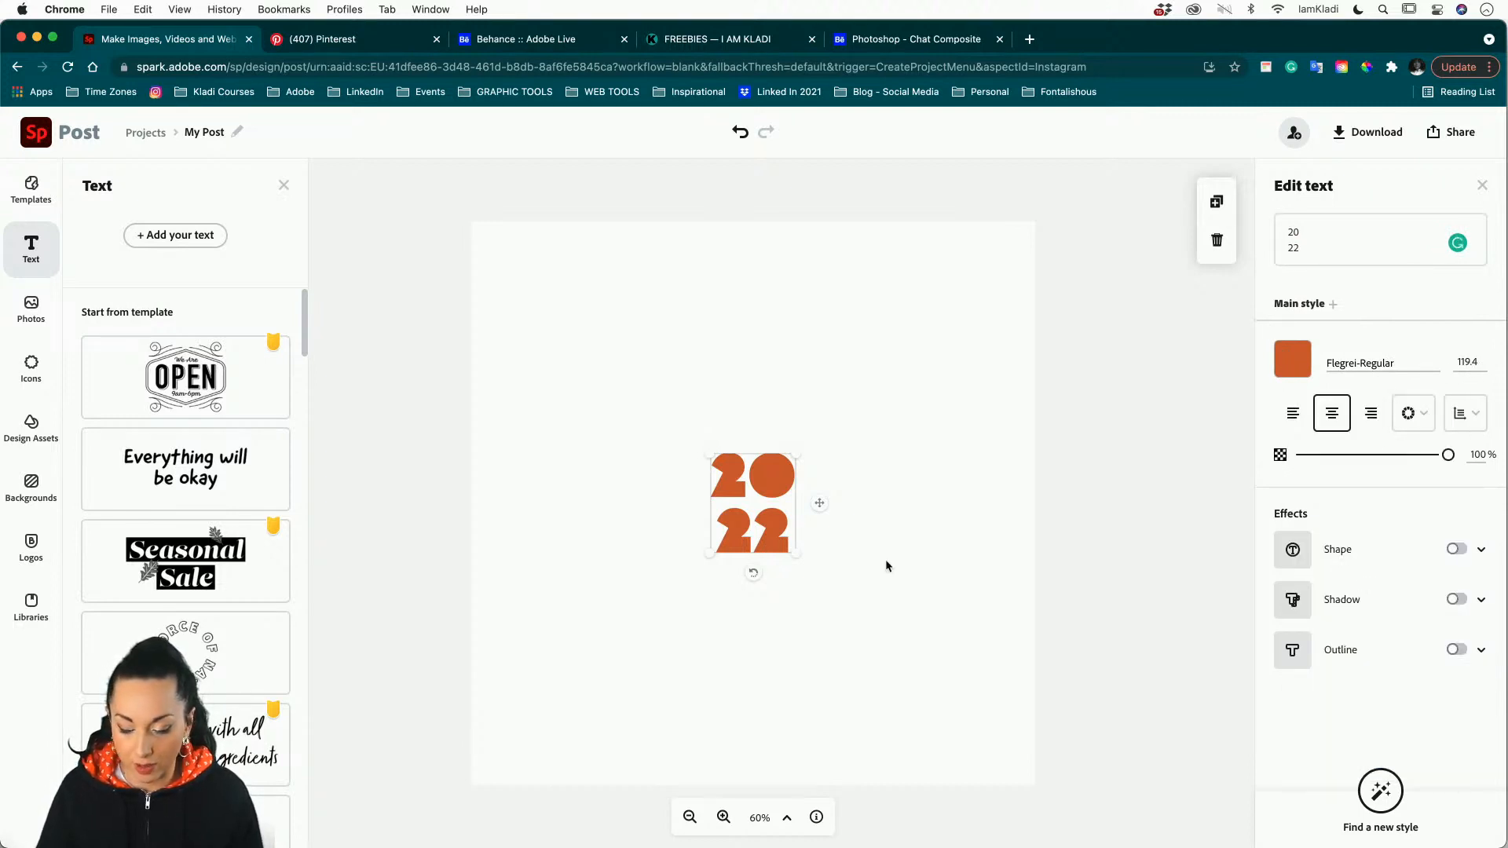
left_click_drag(754, 522, 552, 715)
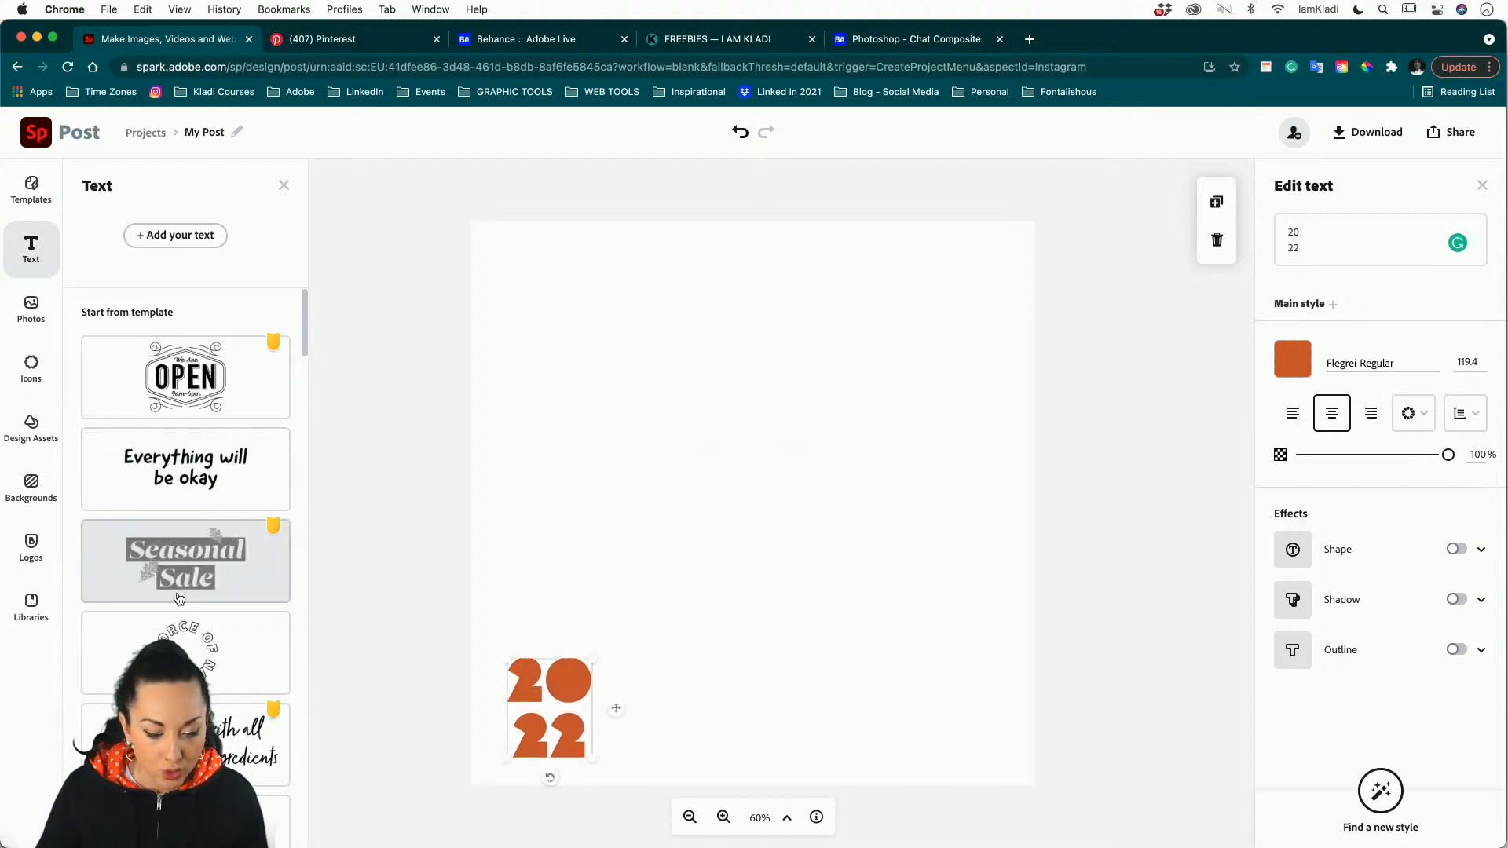
Browse the text templates, add the "If not now When?" design to the post, and select its group.
scroll(181, 589, "down", 5)
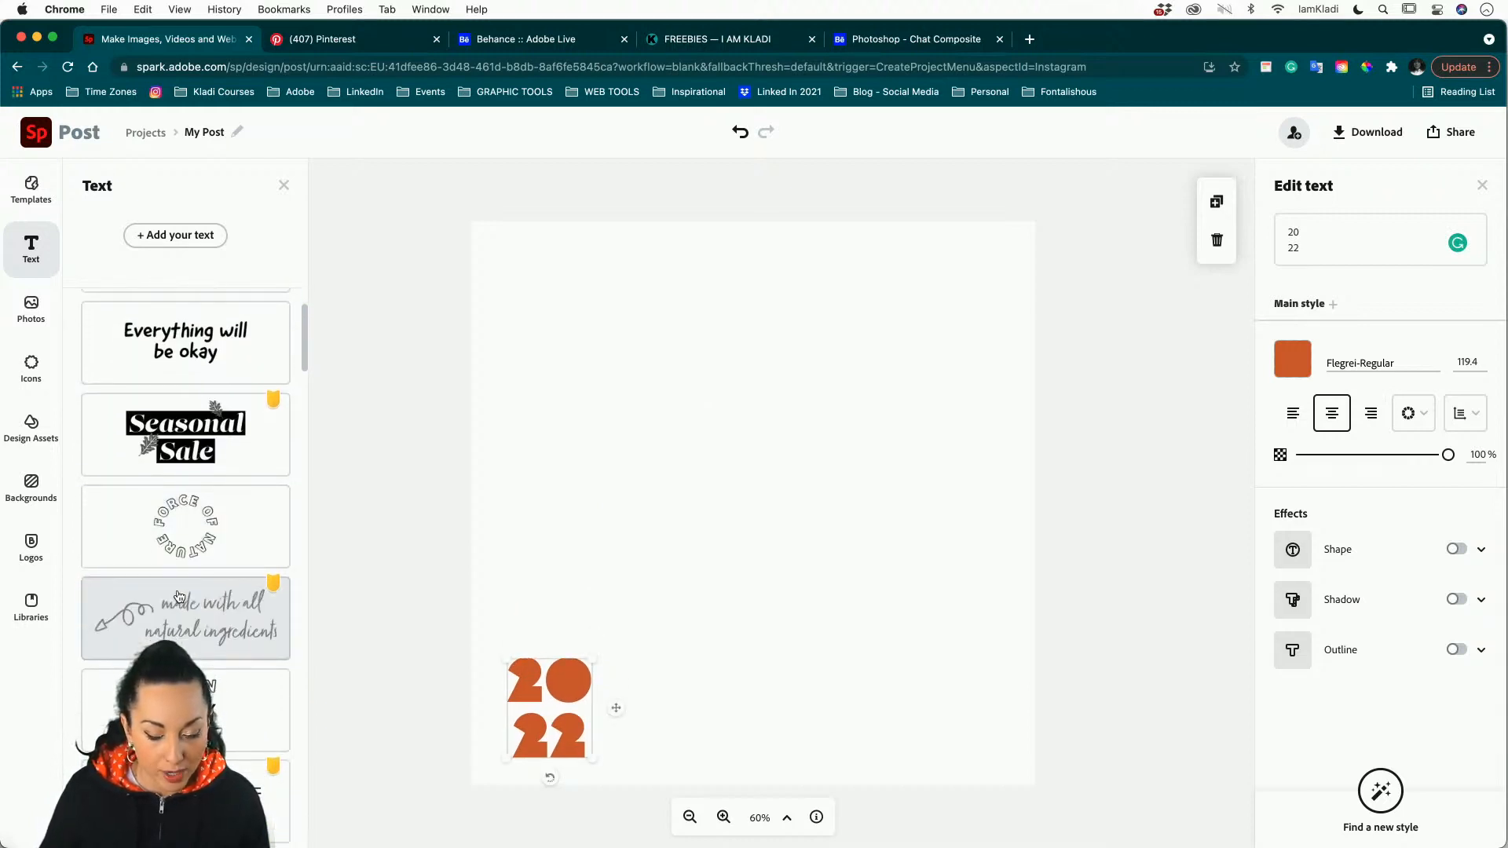
scroll(182, 582, "down", 1)
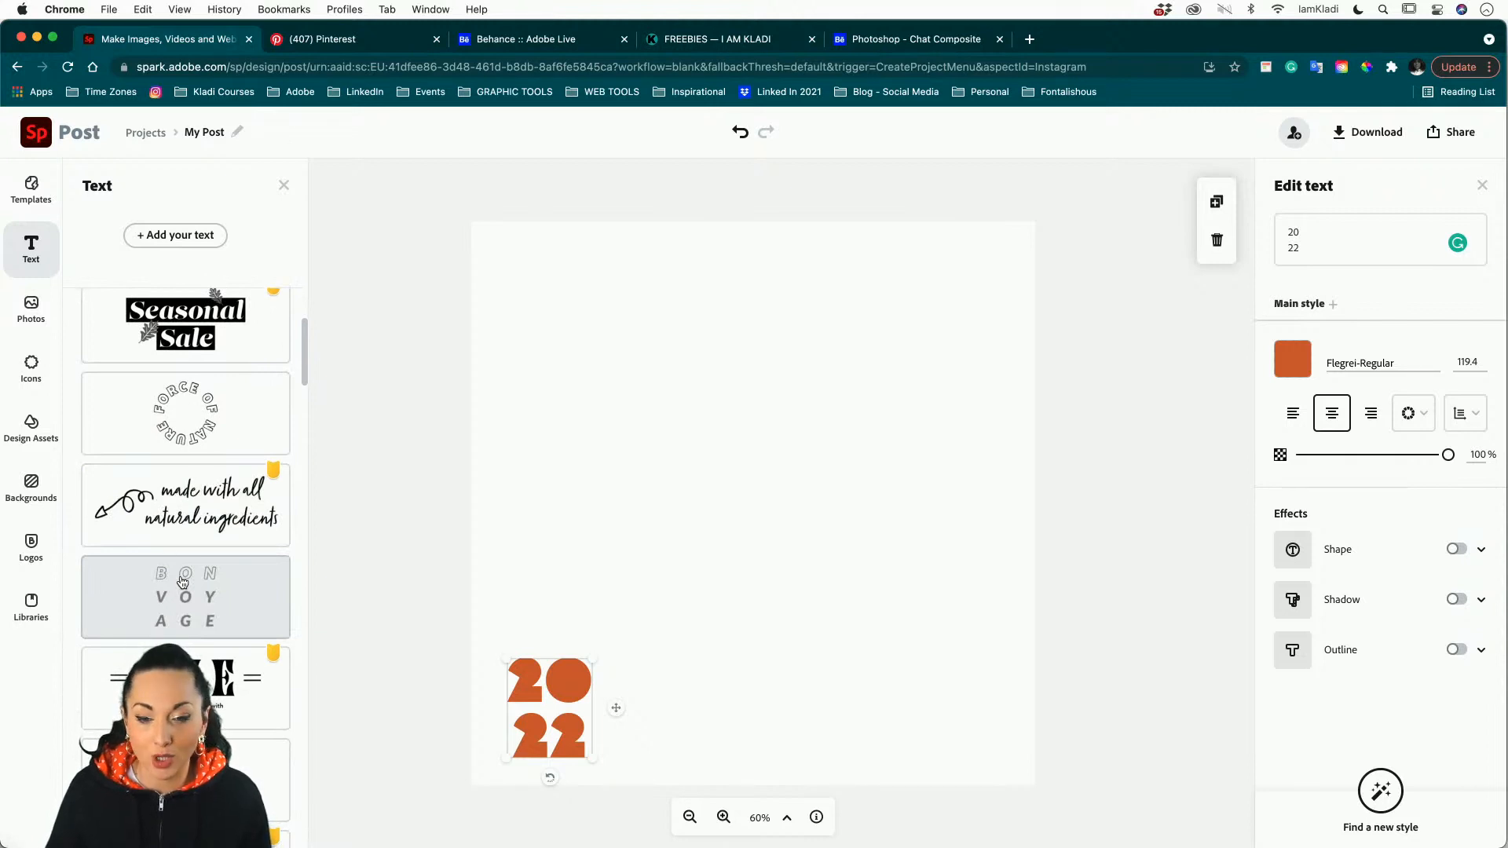
scroll(182, 581, "down", 2)
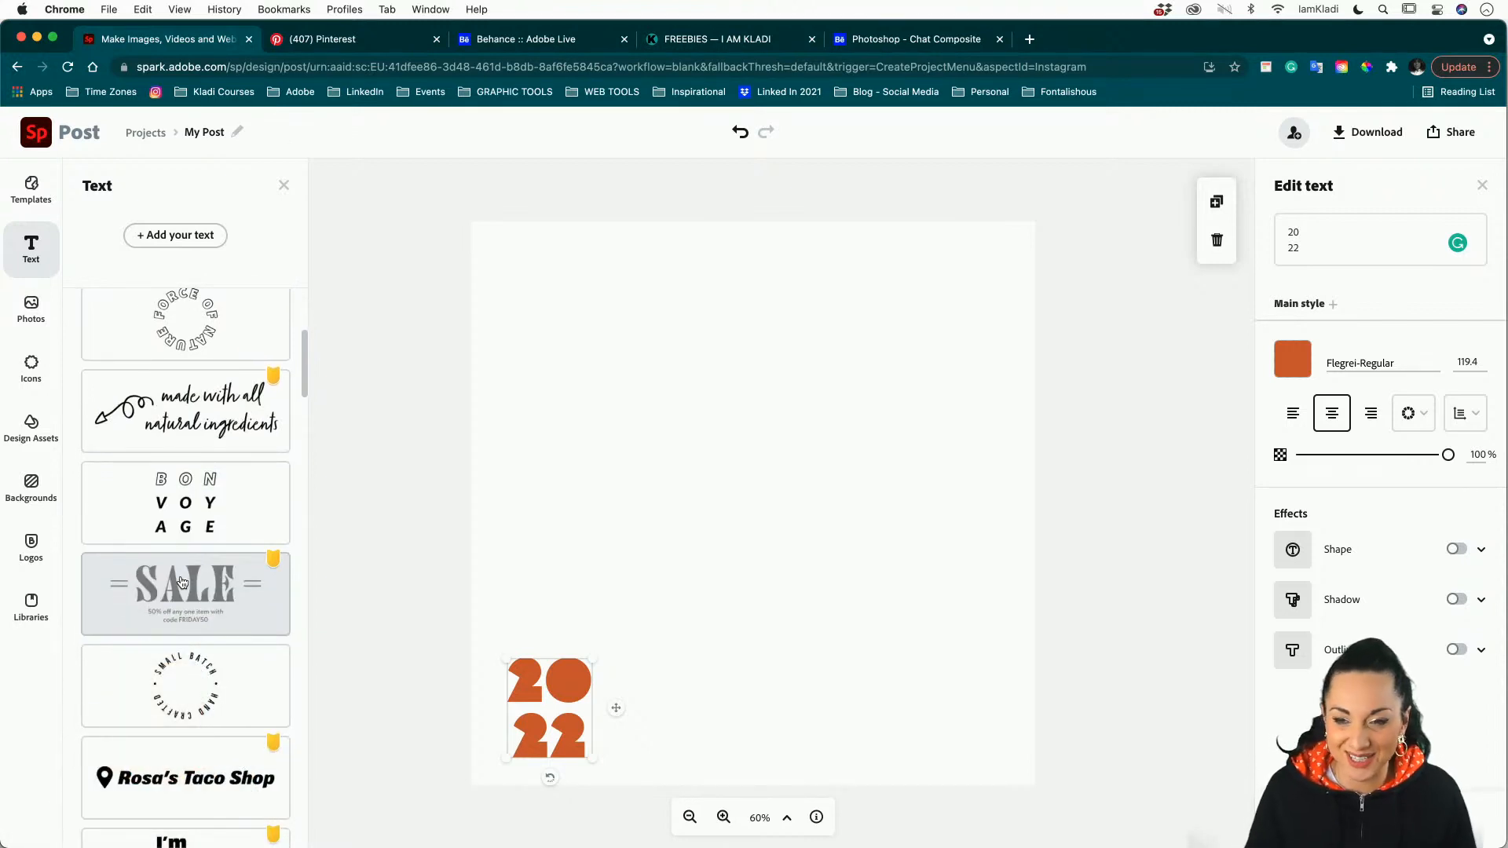
scroll(182, 581, "down", 5)
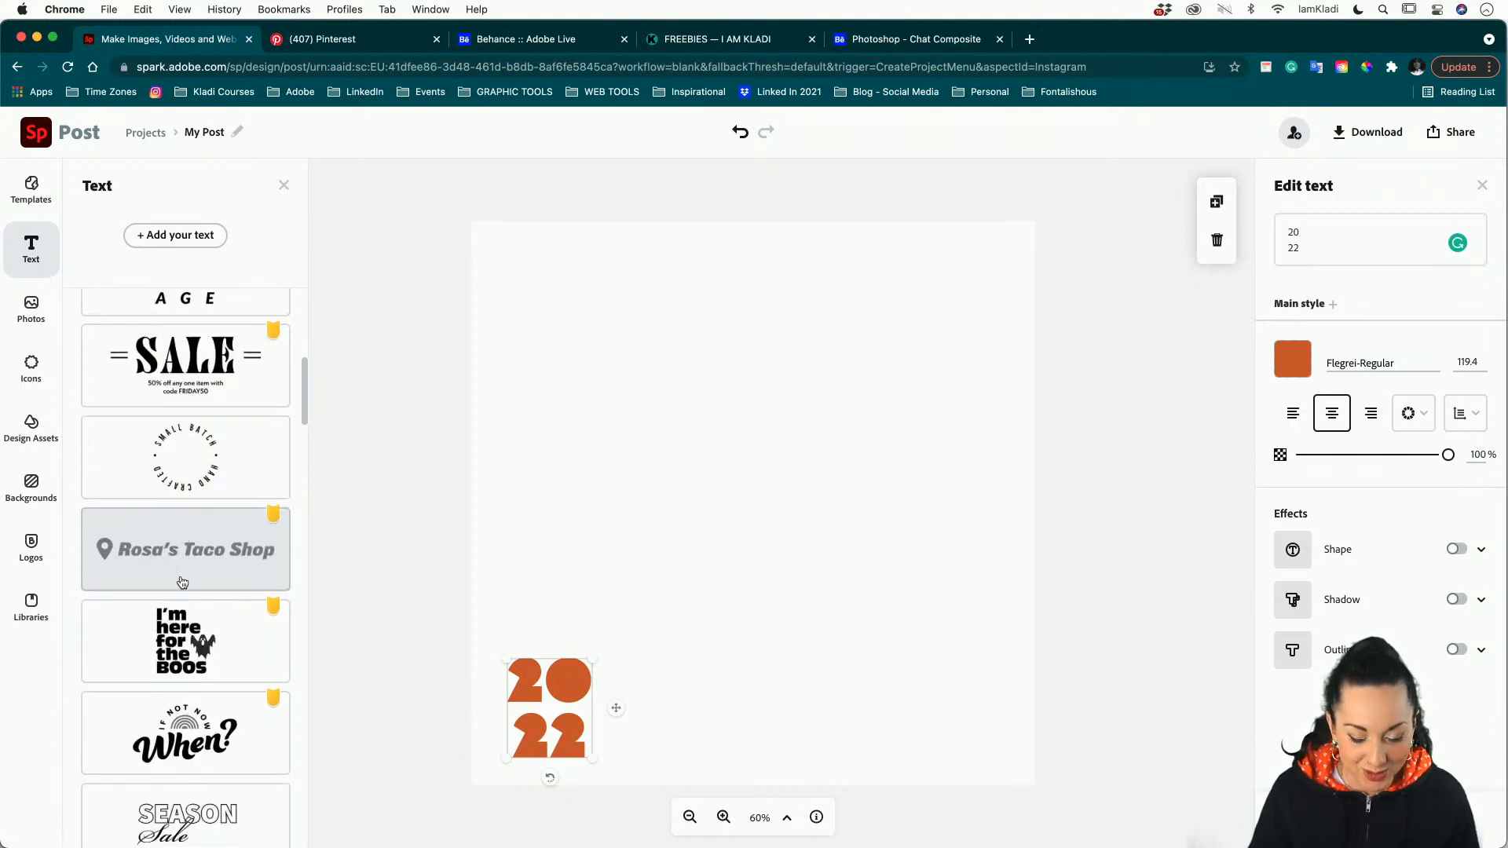
scroll(181, 582, "down", 5)
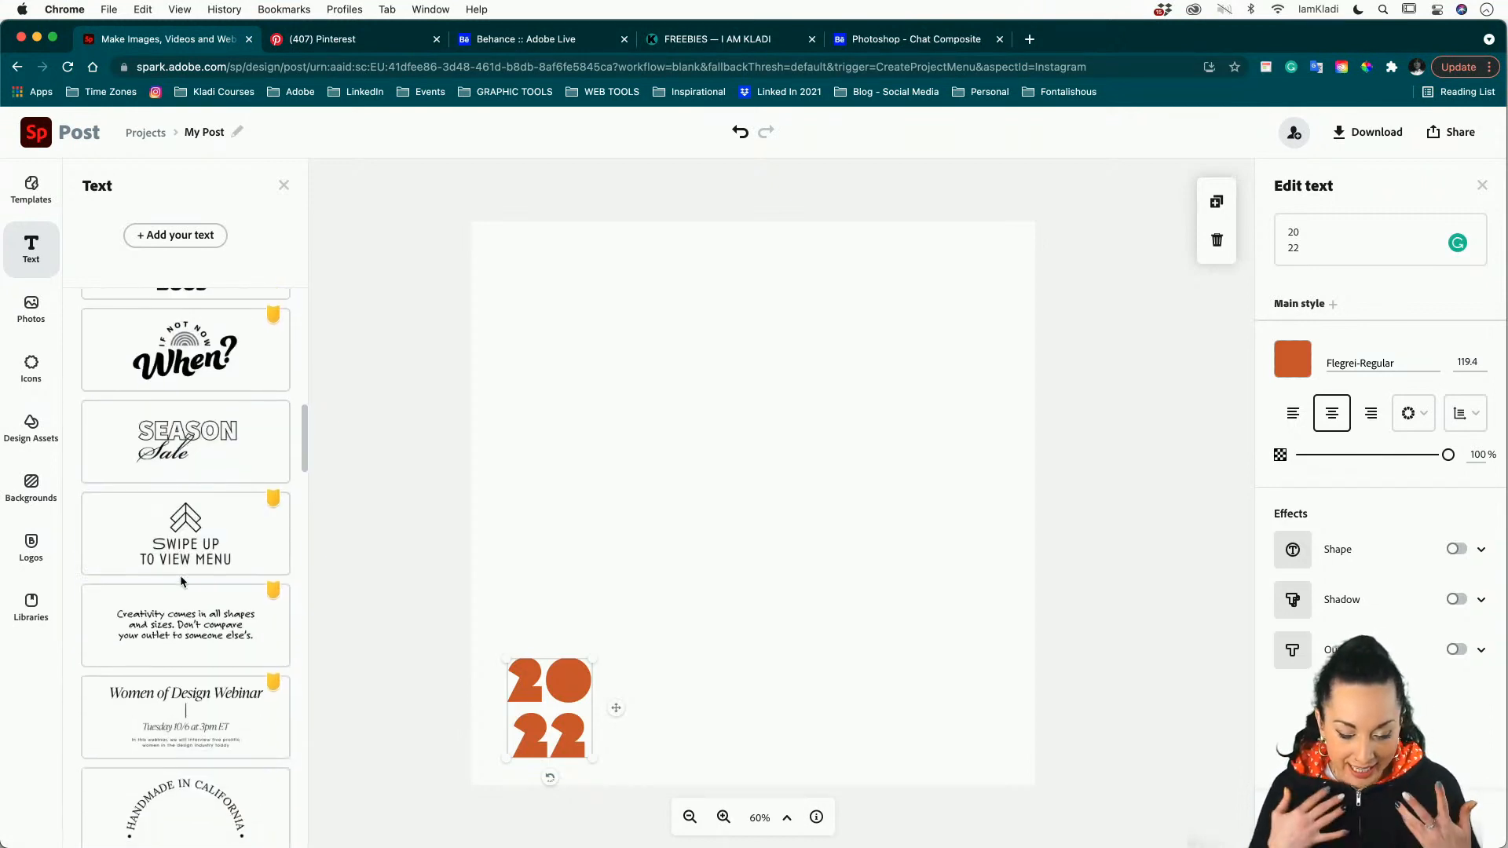
scroll(181, 582, "down", 8)
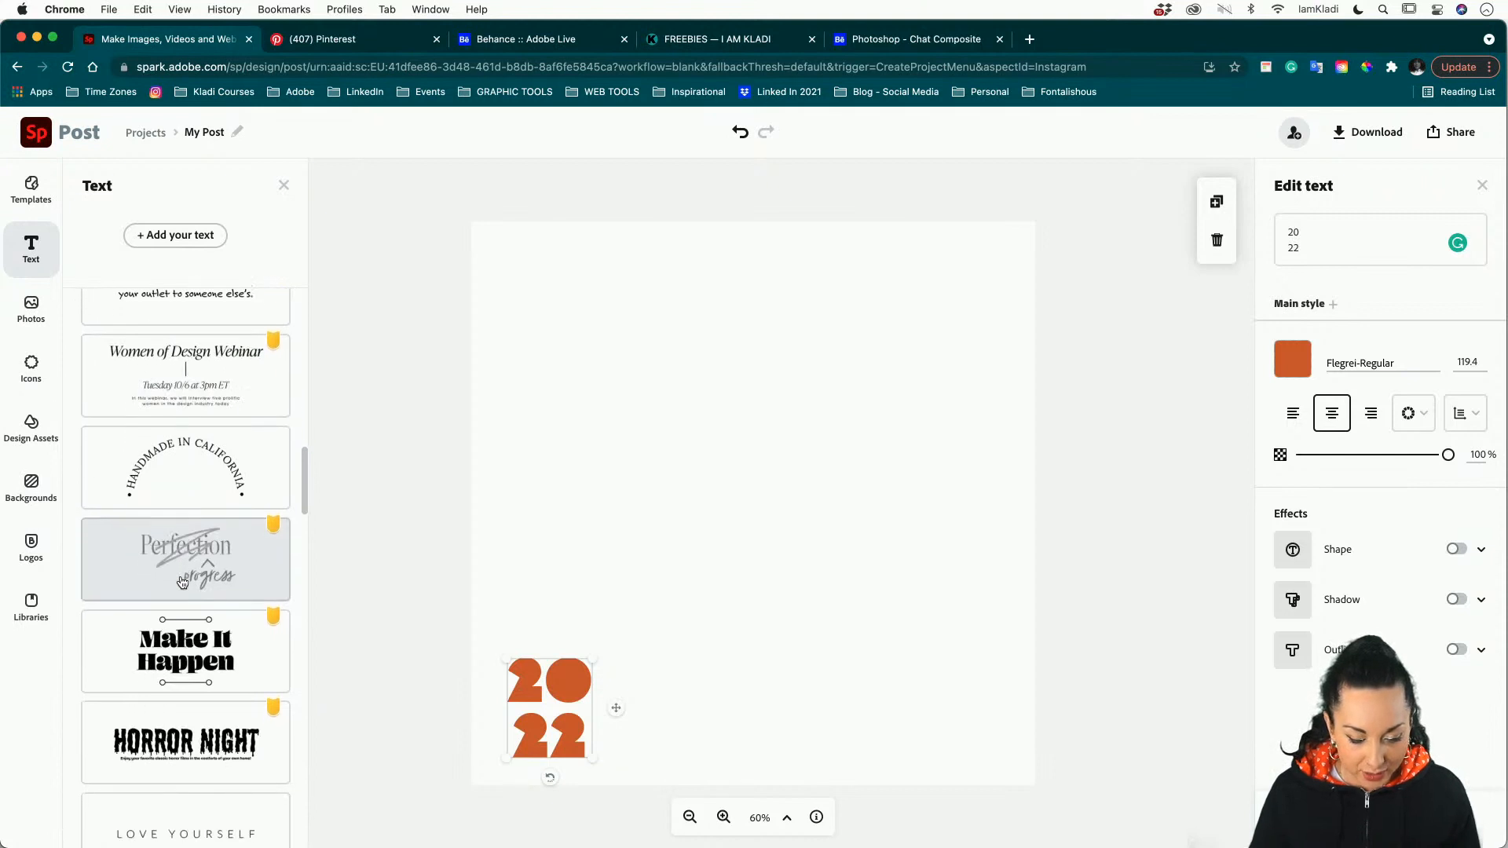
scroll(181, 581, "down", 3)
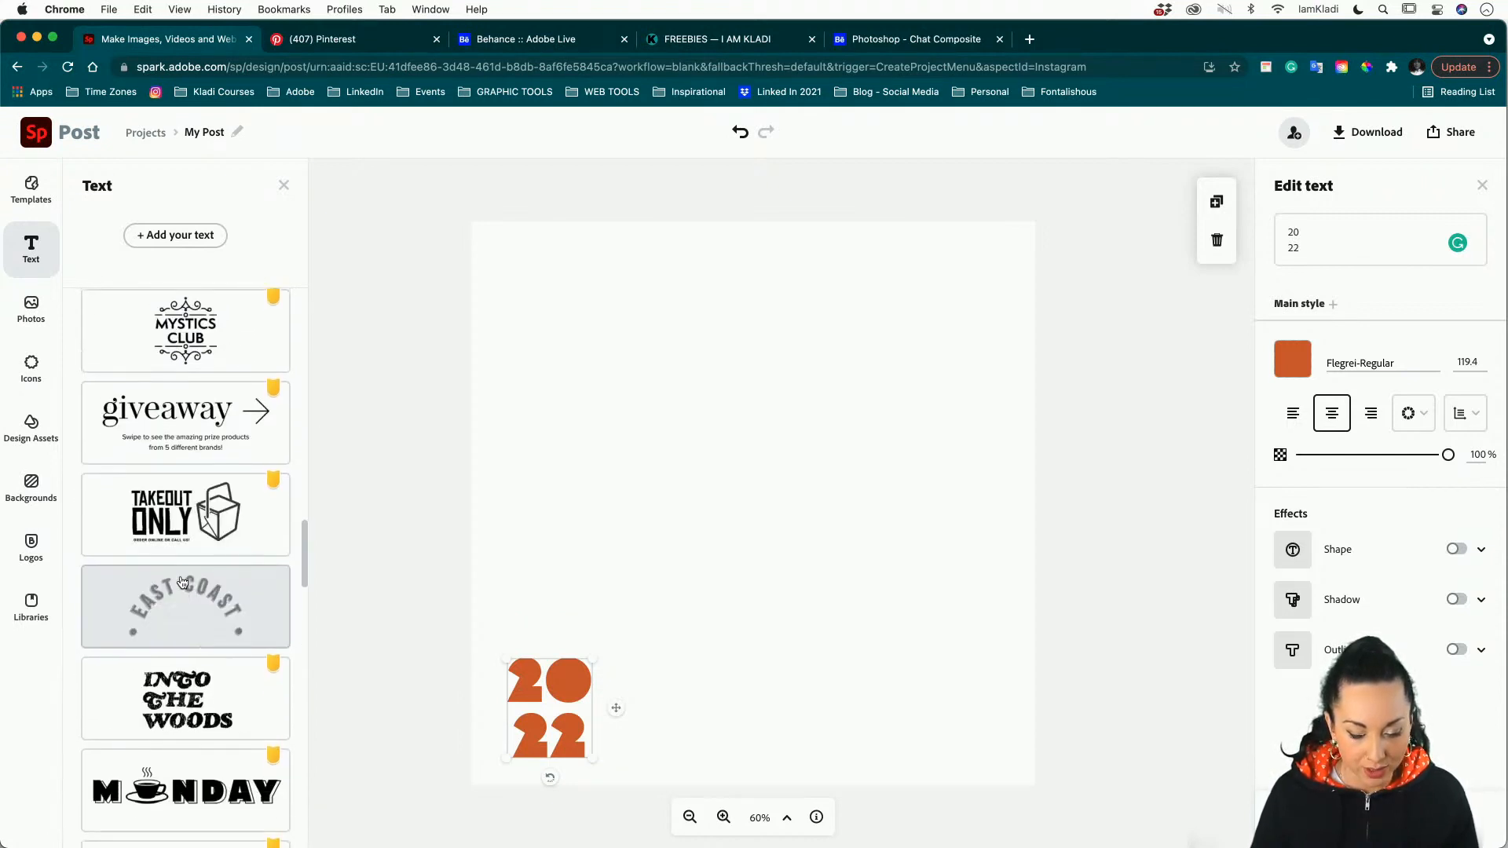
scroll(181, 581, "up", 7)
scroll(181, 581, "up", 7)
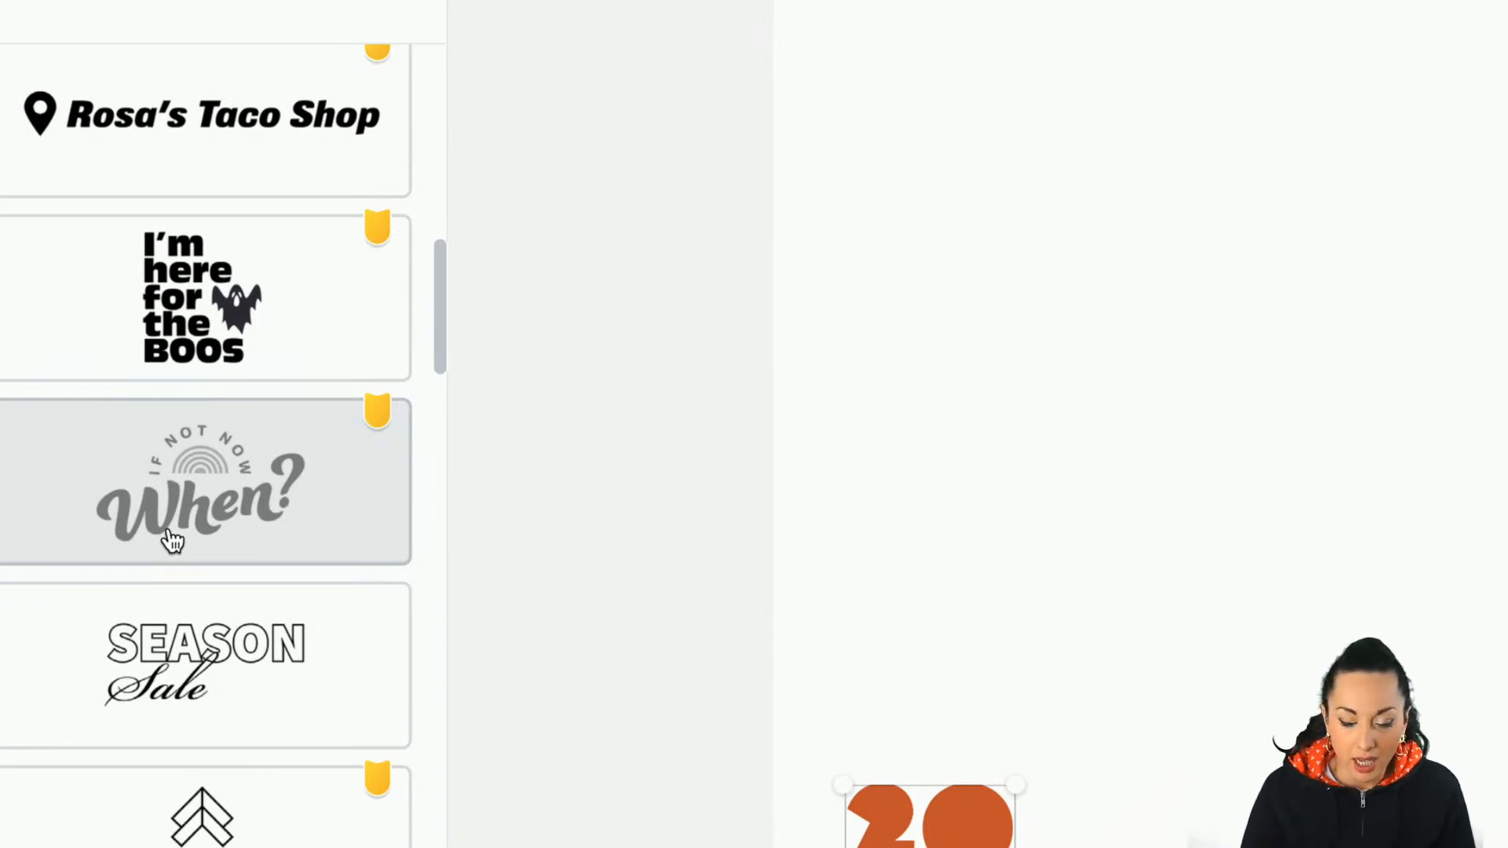
left_click(173, 540)
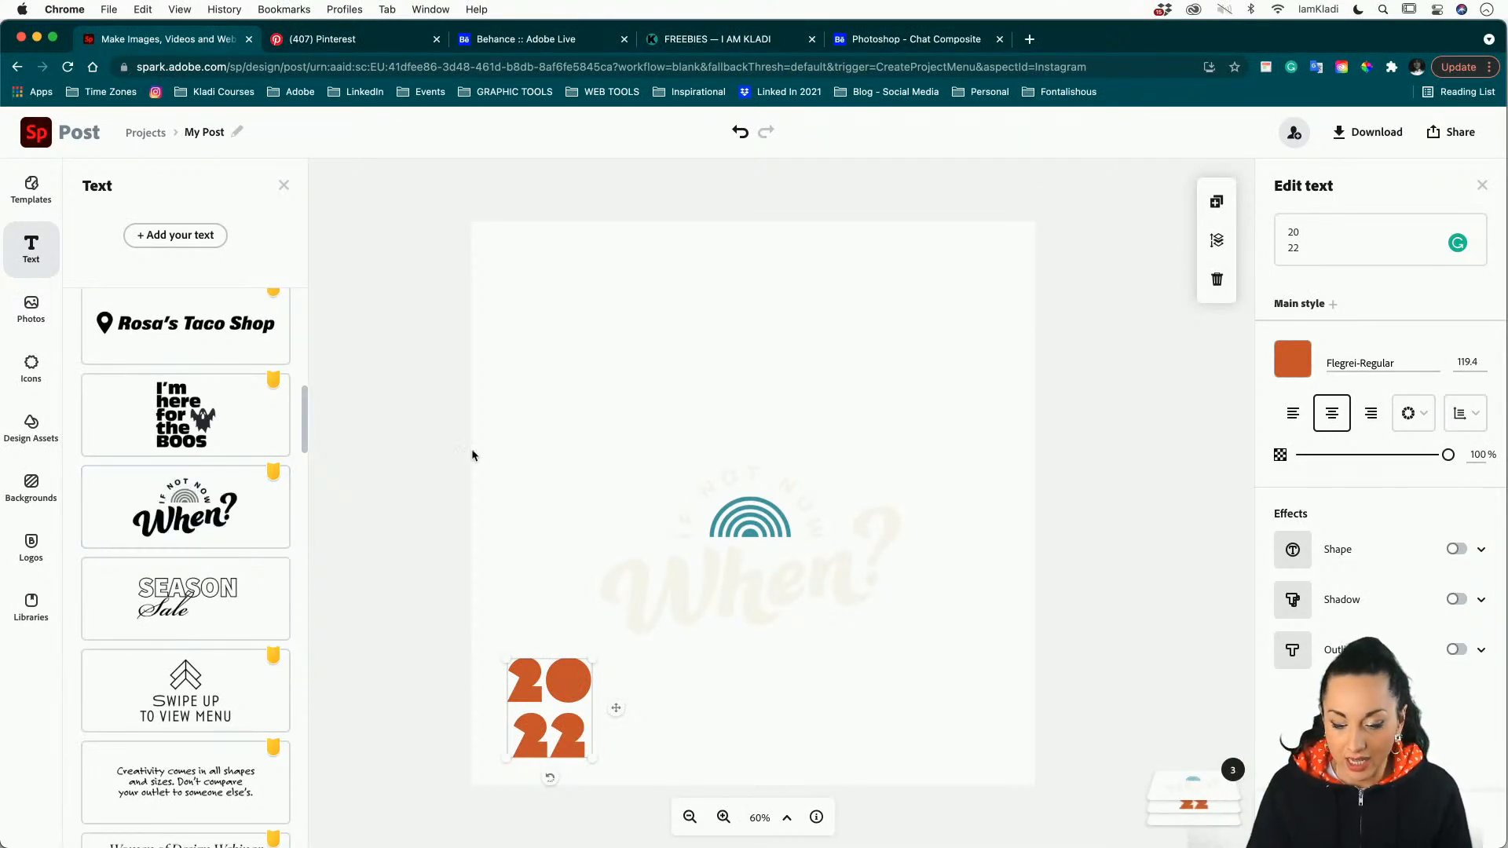
left_click(725, 591)
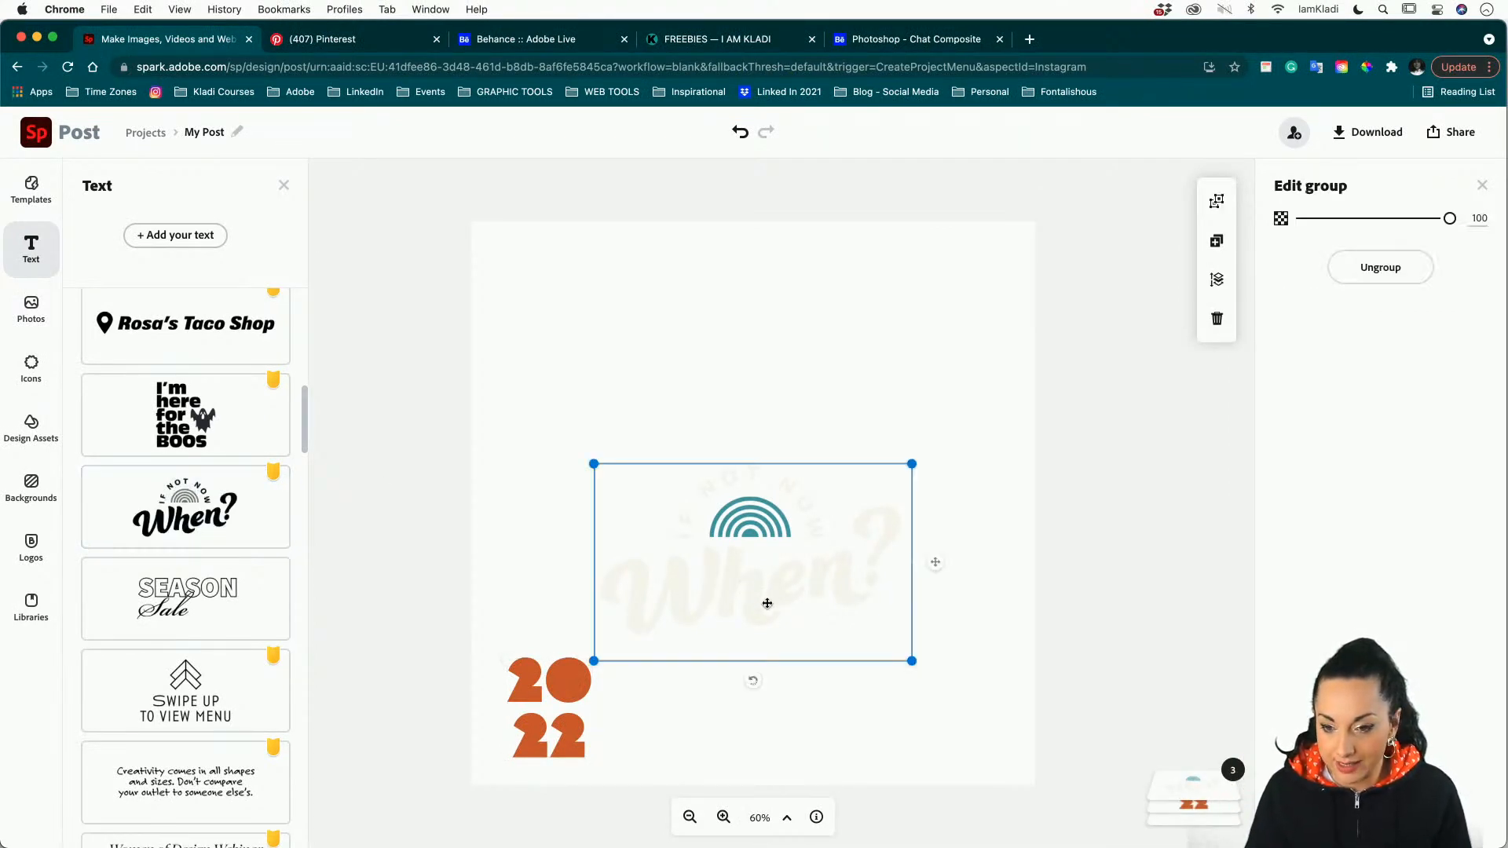
Try a black background for the post, and set it to the current palette's orange, #FF9666.
left_click(839, 768)
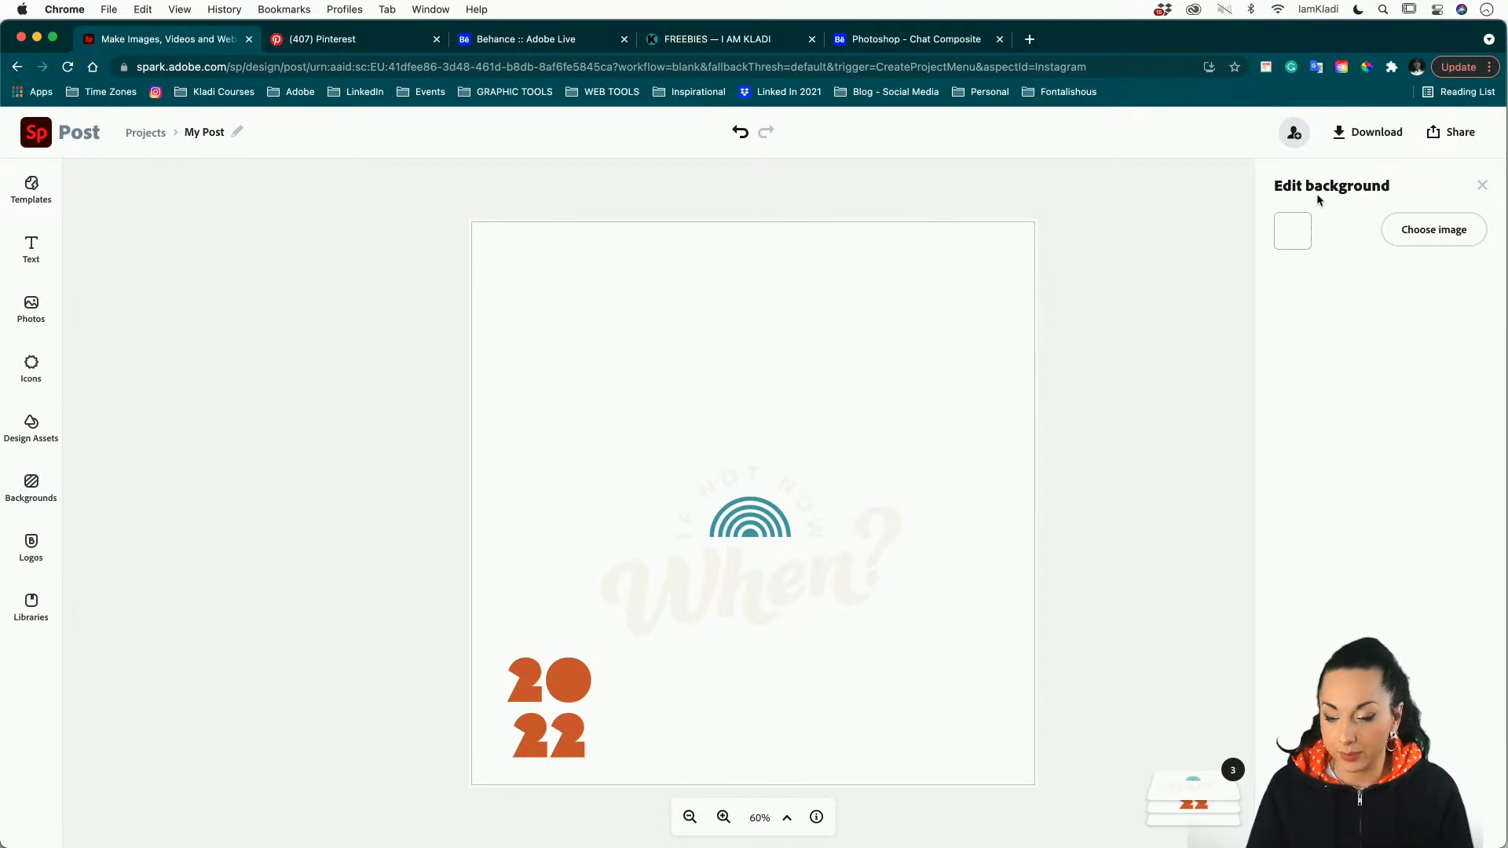
left_click(1295, 229)
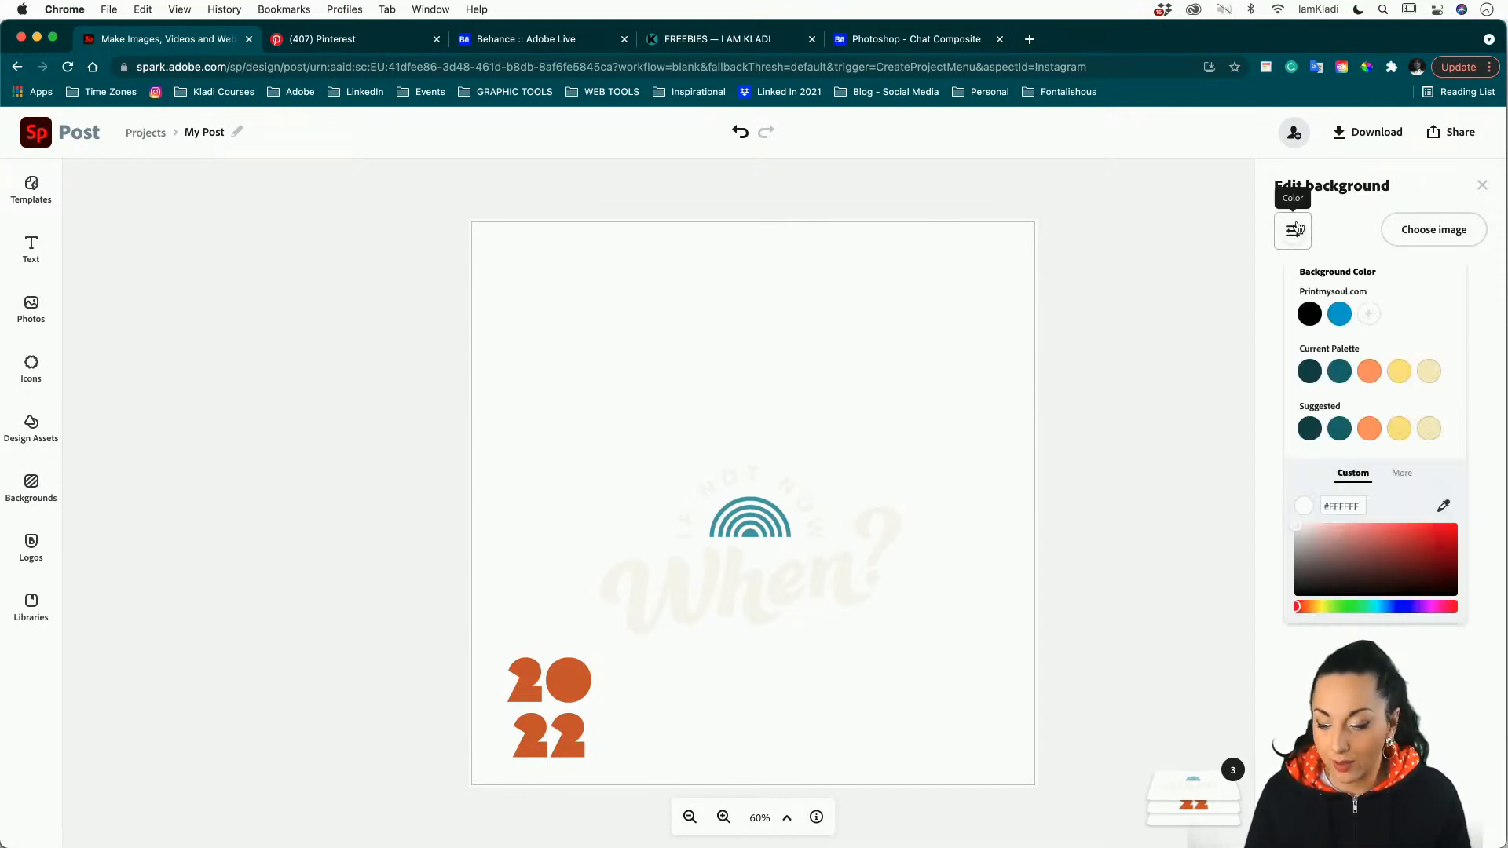
left_click(1310, 316)
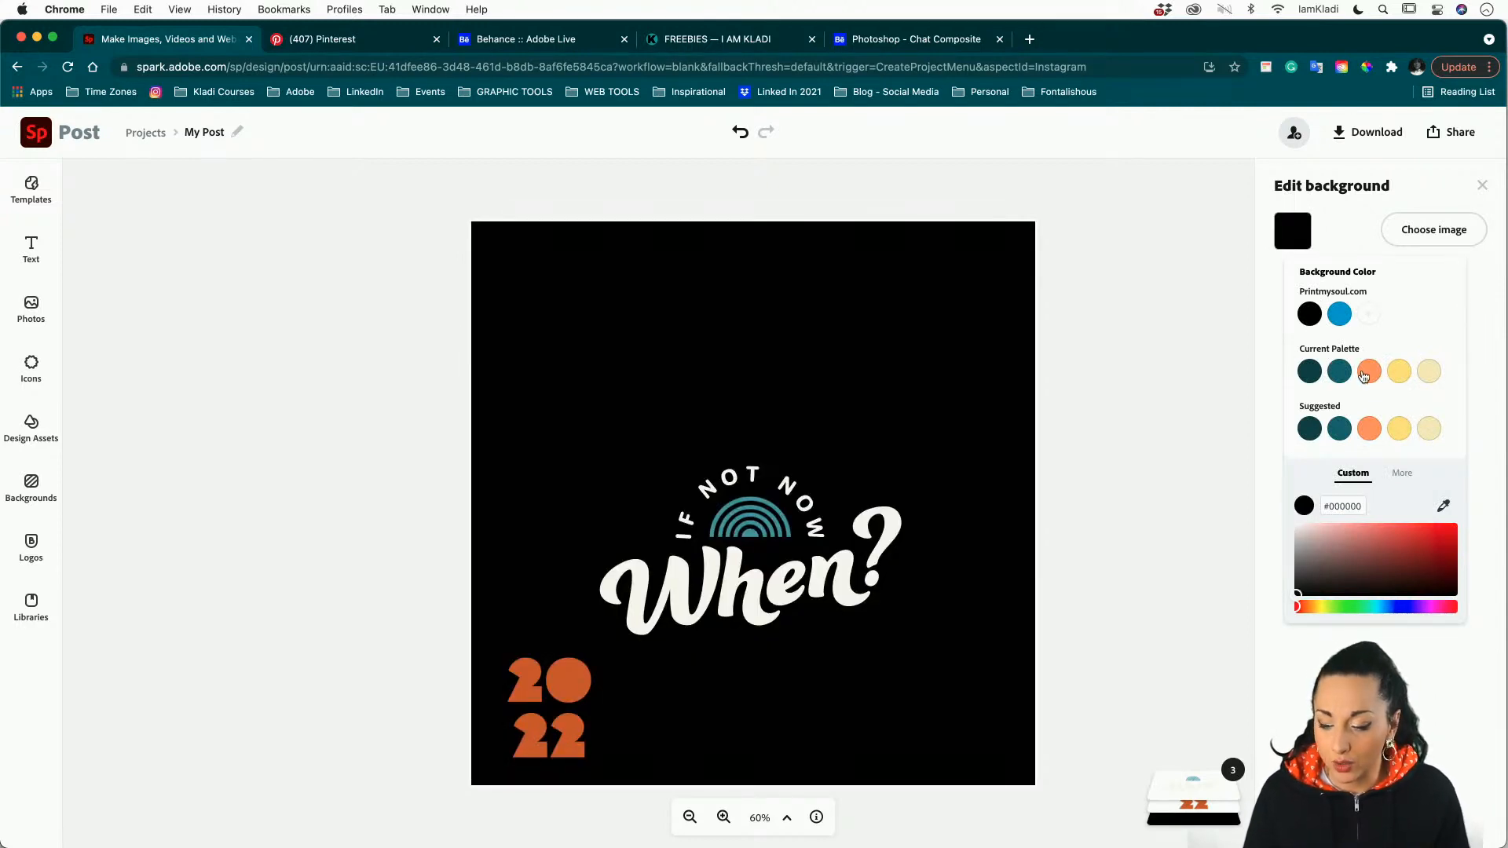
left_click(1367, 375)
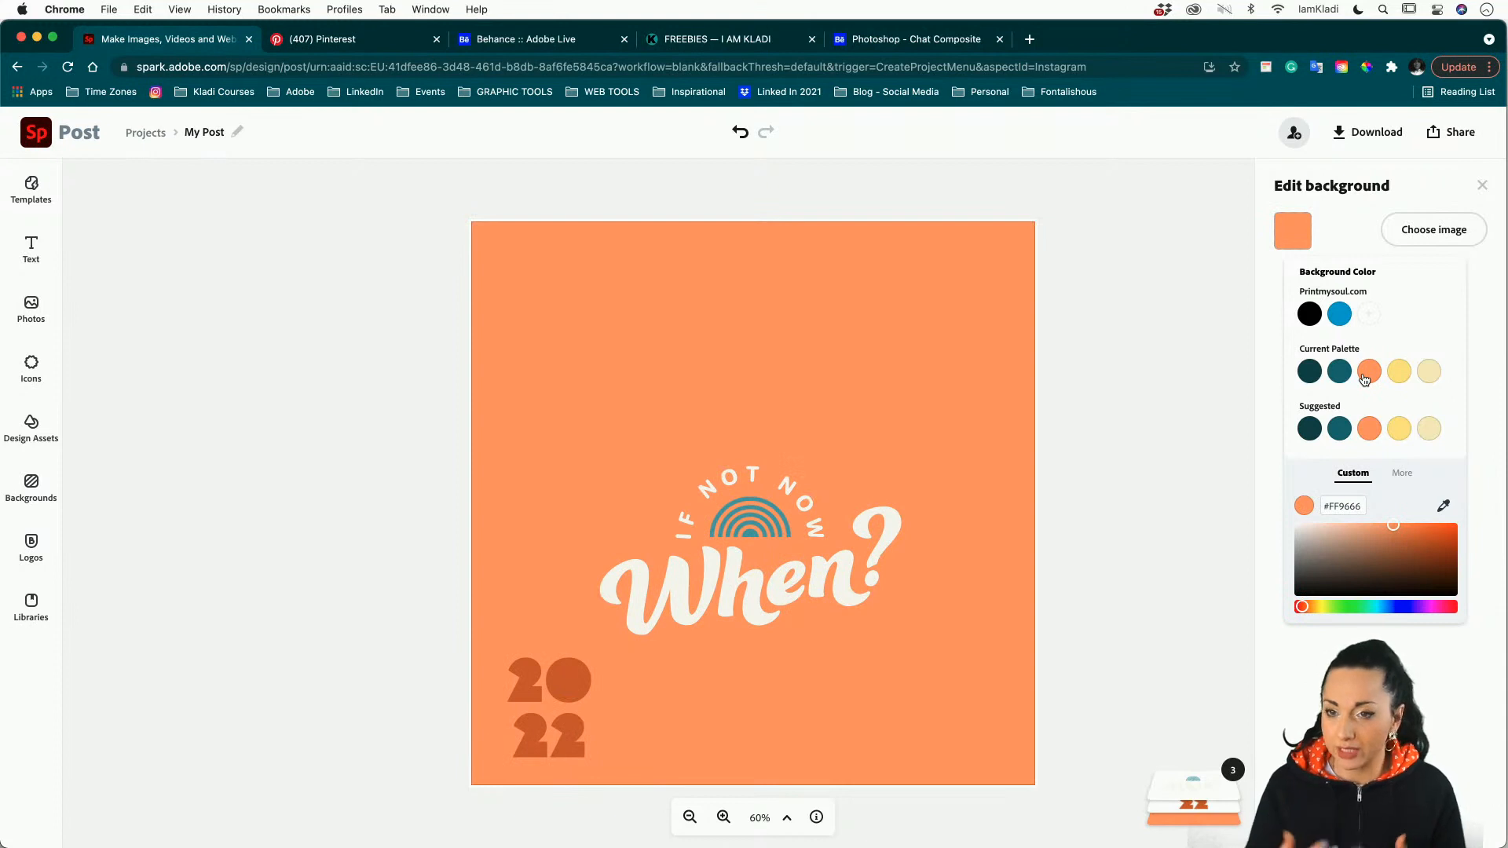
left_click(1237, 394)
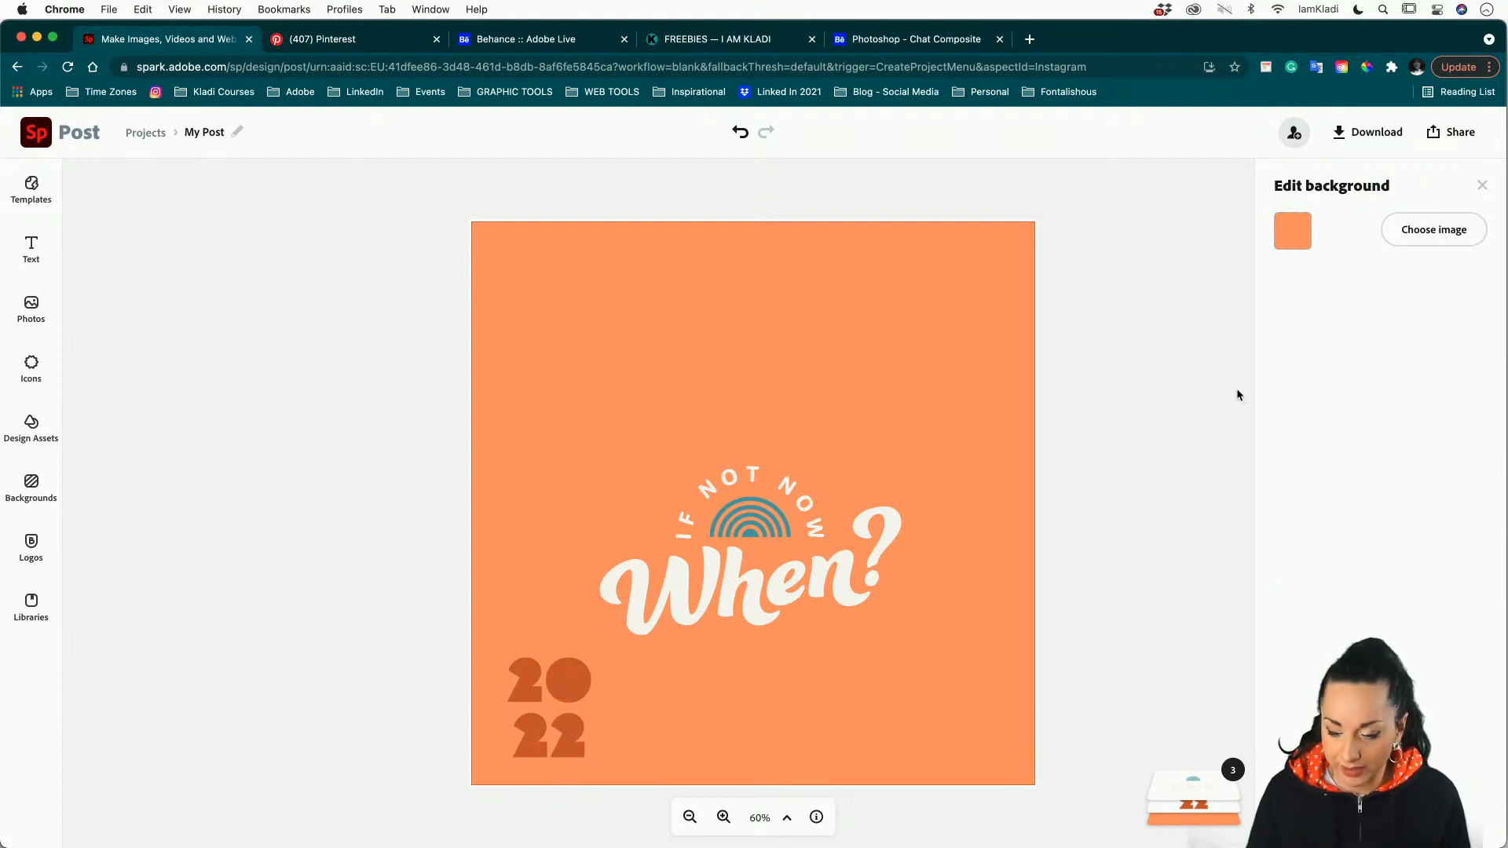
Enlarge the "If not now When?" group and center it horizontally on the canvas.
left_click(834, 576)
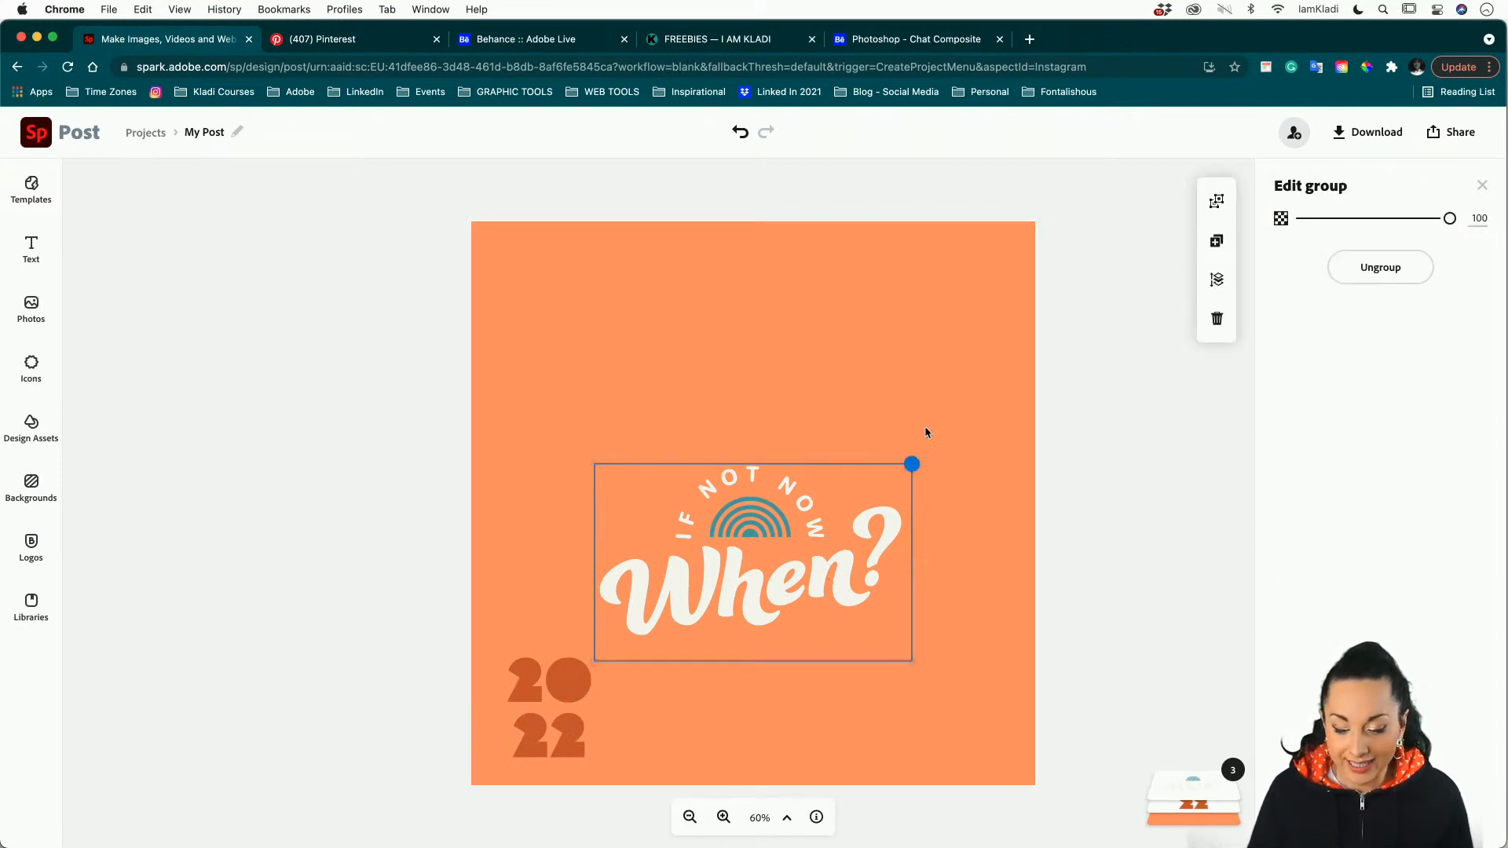
left_click_drag(912, 465, 1010, 361)
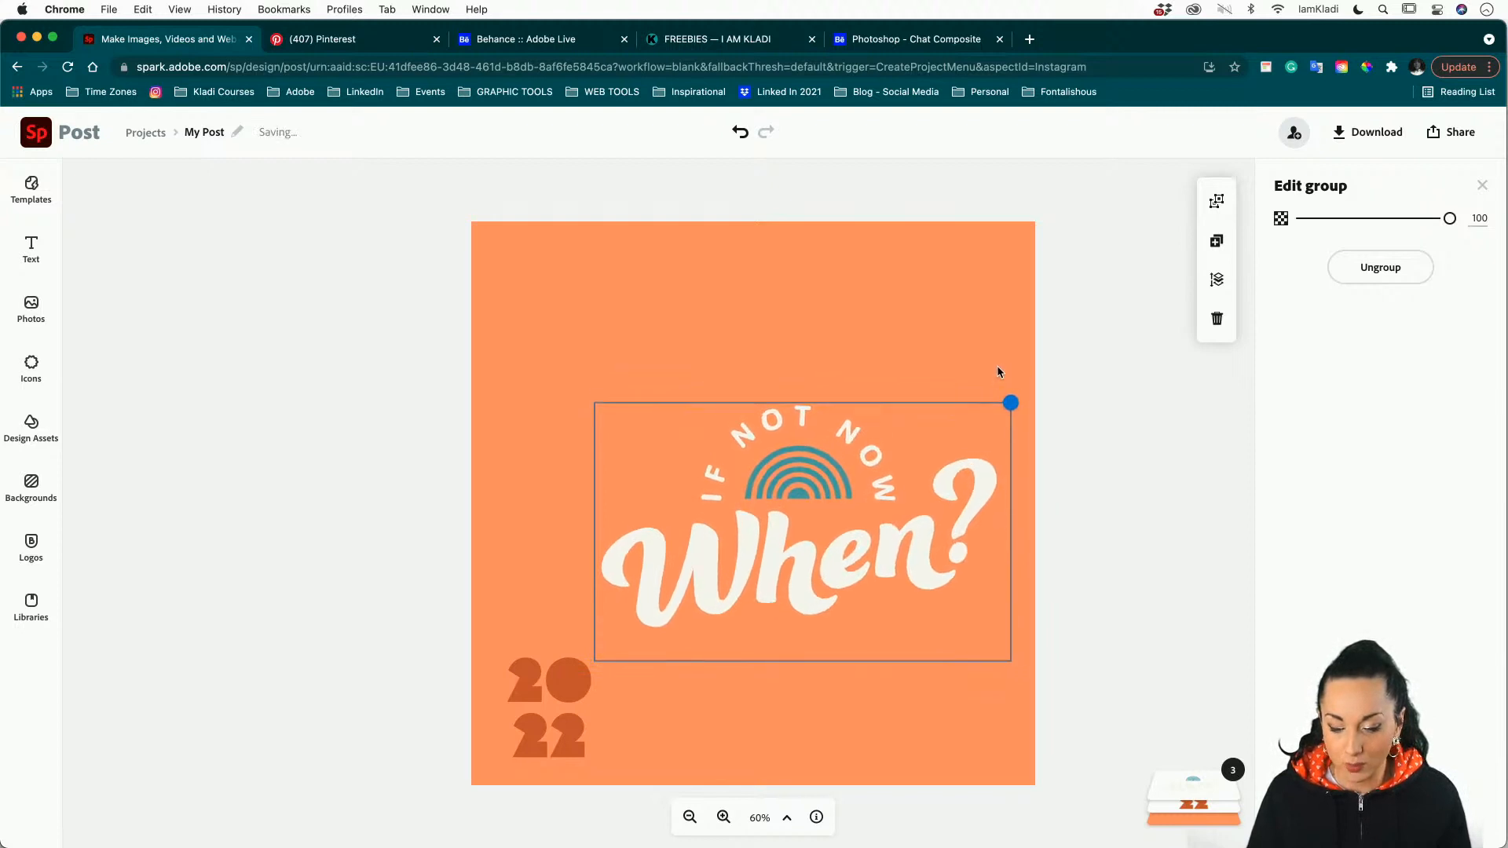
left_click_drag(916, 511, 861, 525)
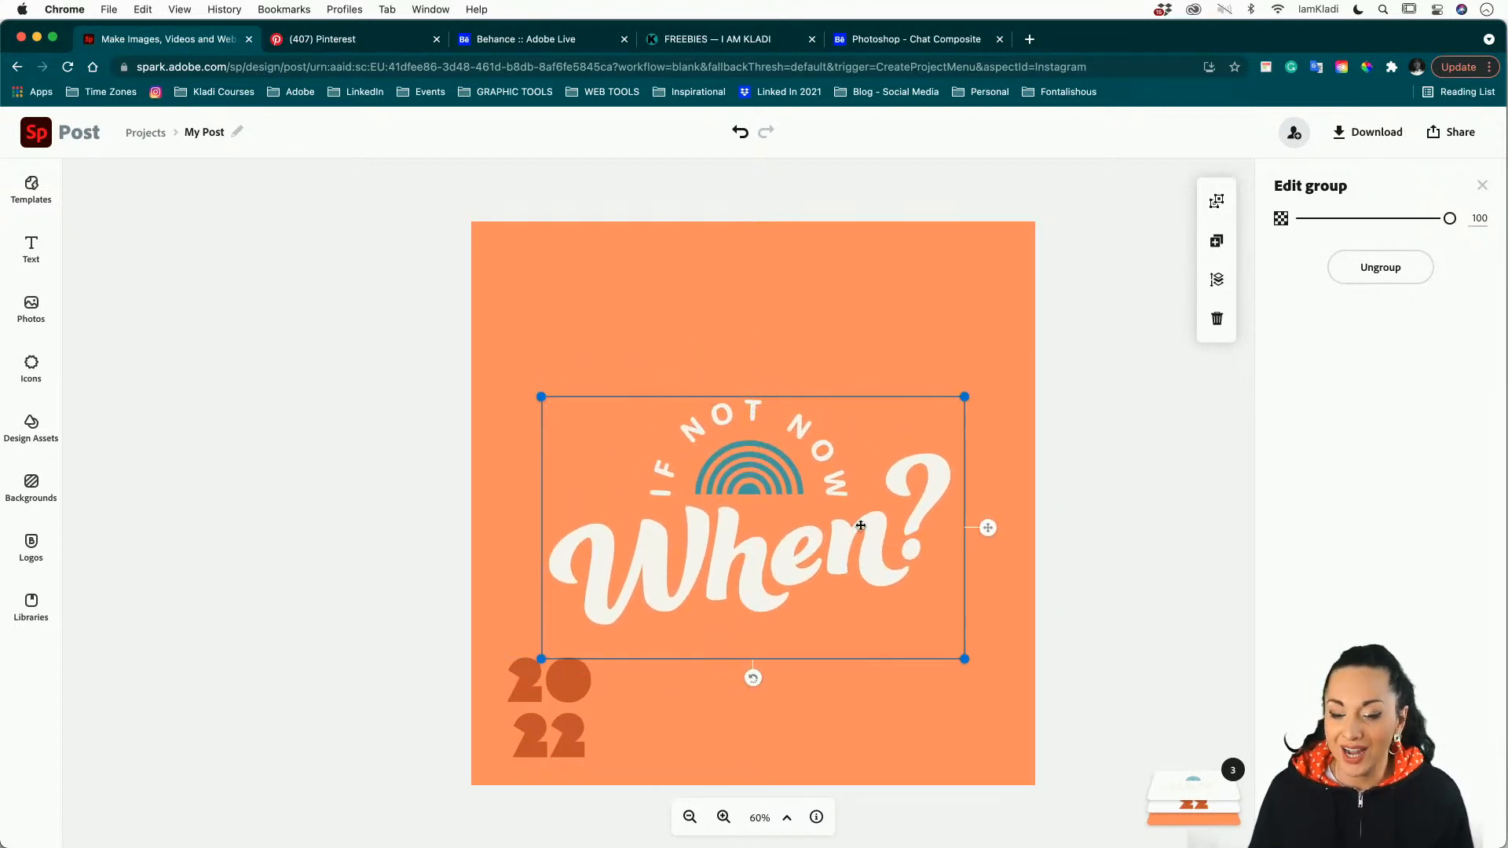
Shift the arched text and rainbow slightly left within the group, and move the whole group up and to the right.
left_click(823, 441)
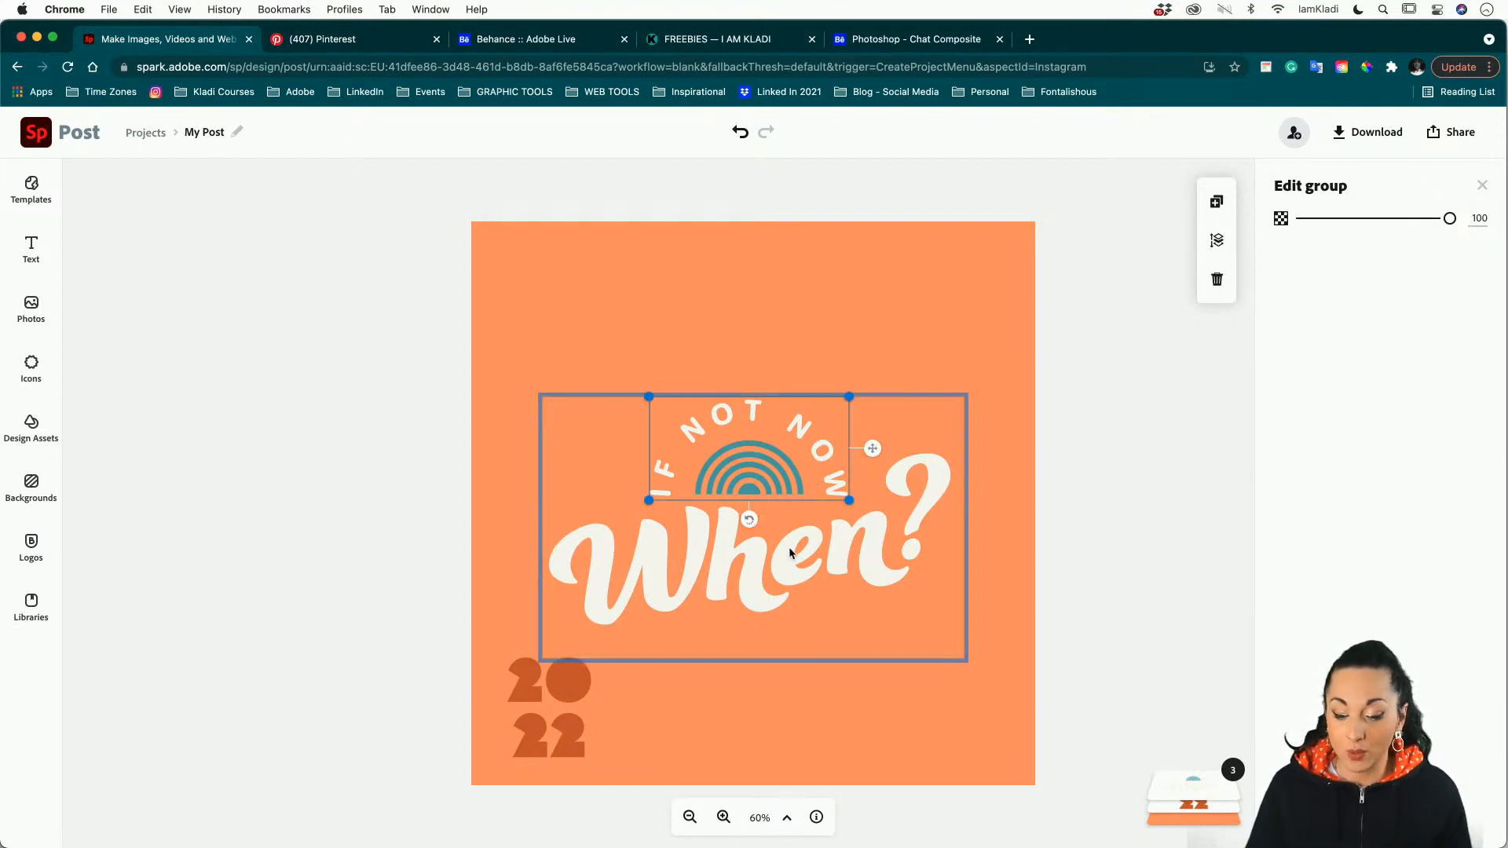
mouse_move(788, 547)
left_mouse_down()
mouse_move(827, 520)
mouse_move(787, 548)
left_mouse_up()
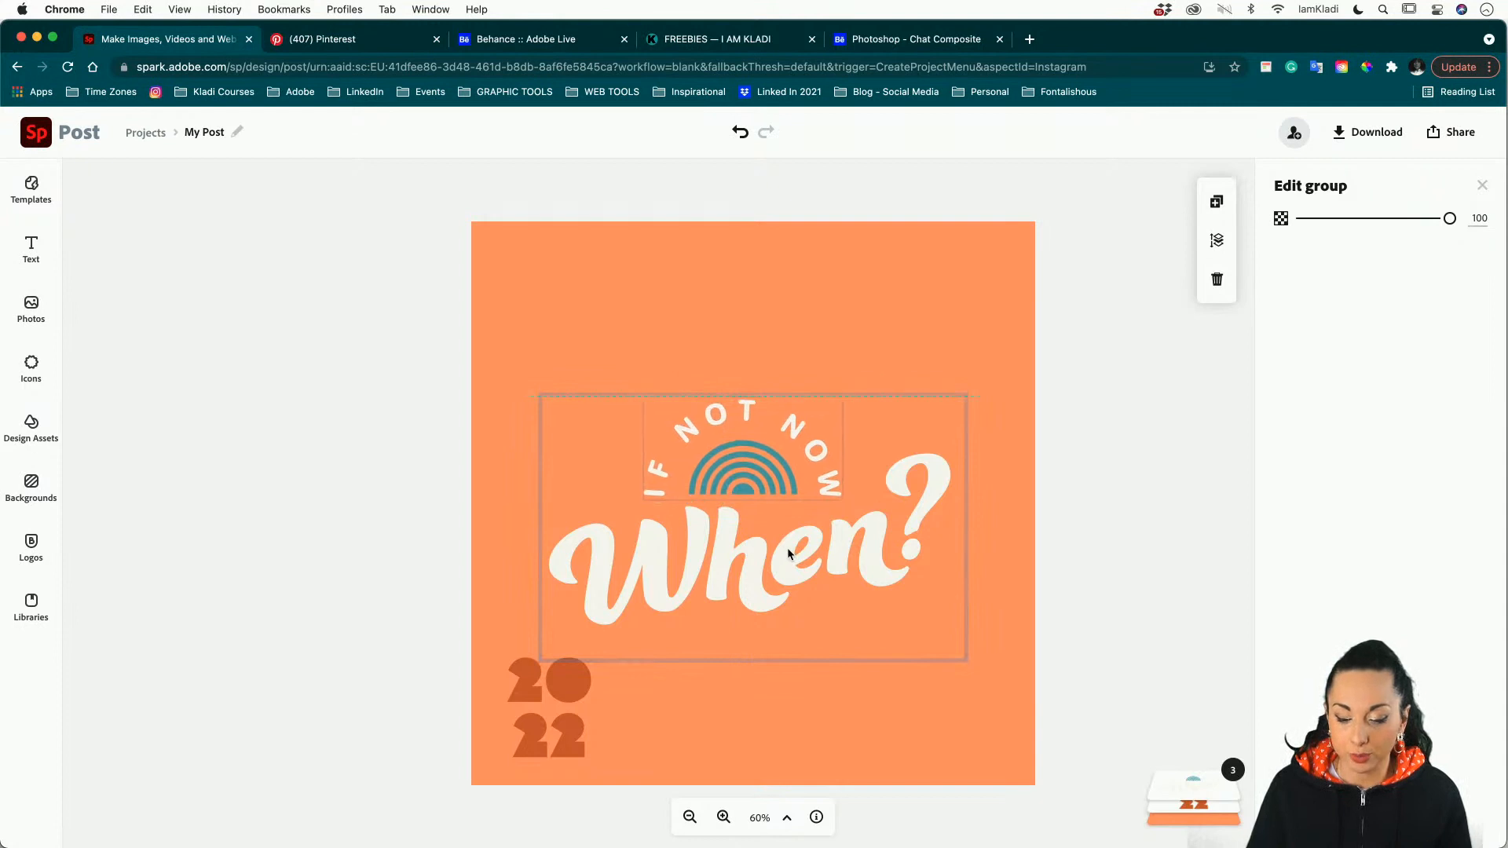
left_click(1066, 516)
left_click(869, 571)
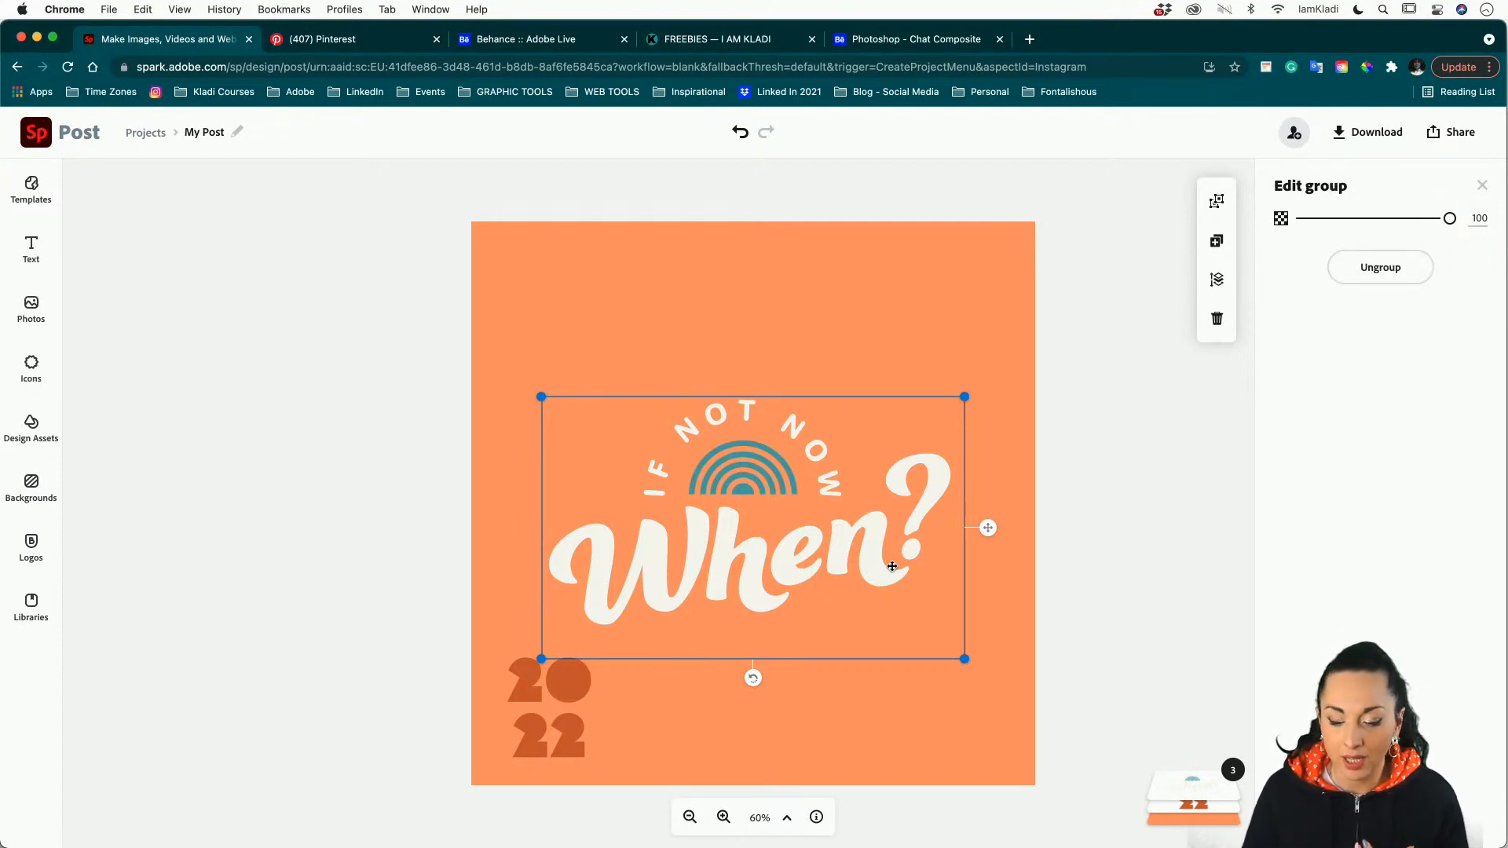
left_click_drag(883, 569, 901, 541)
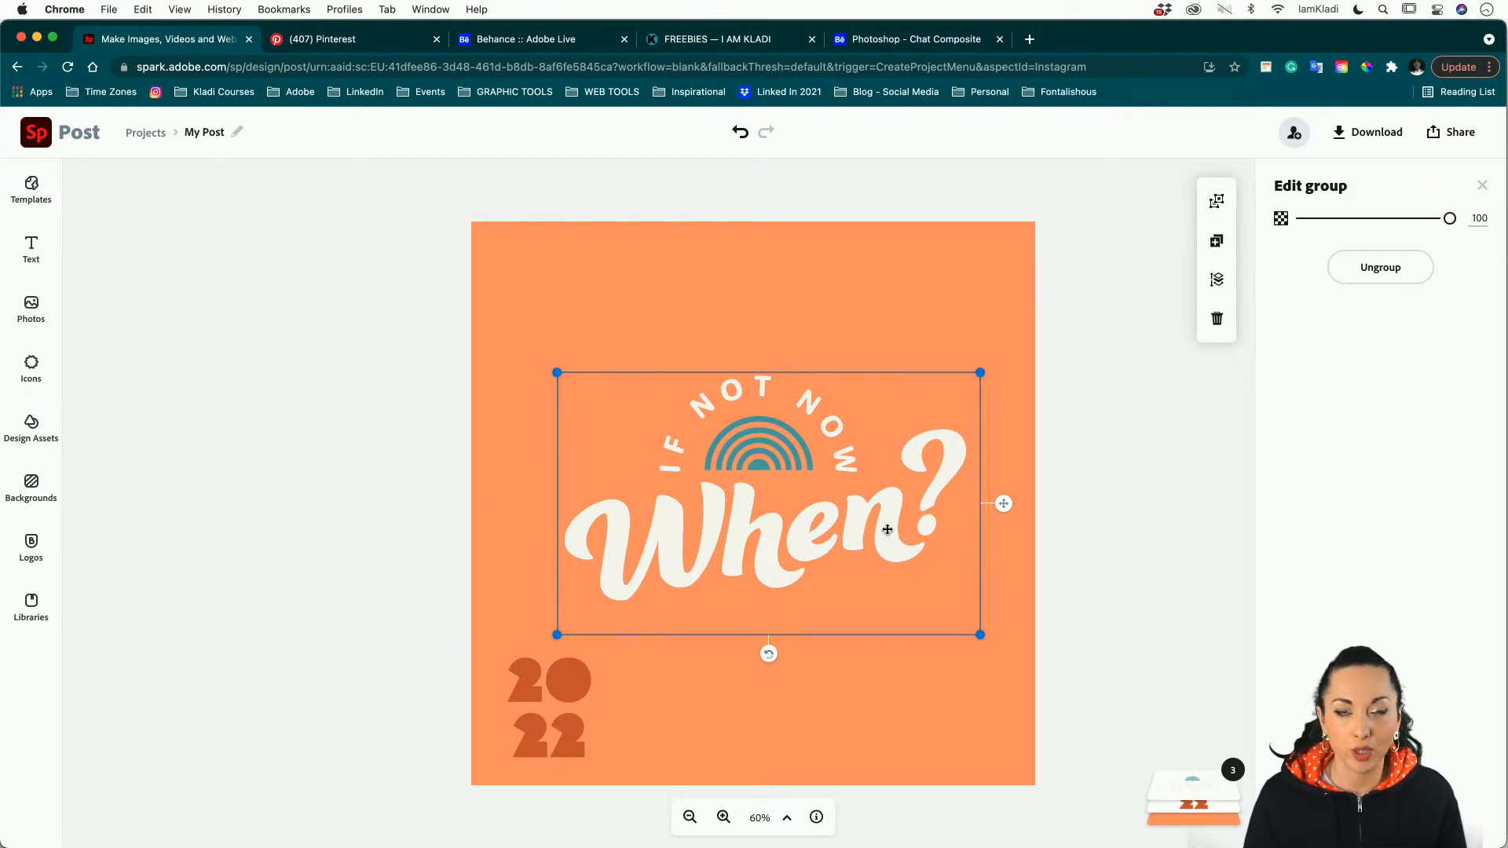
Change the "When?" text in the group to "Party!".
left_click(888, 530)
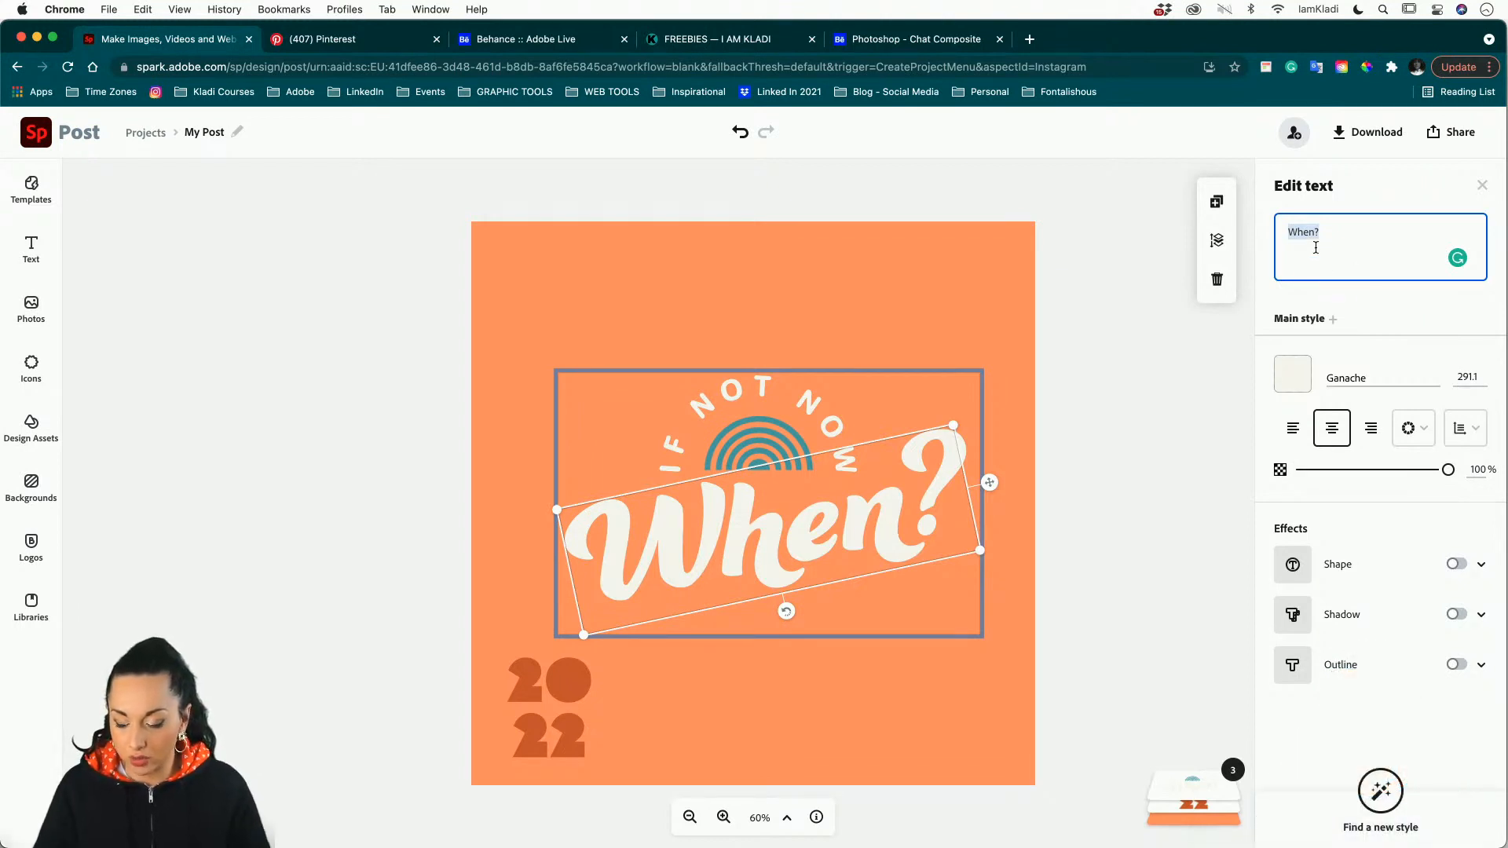
type("Party")
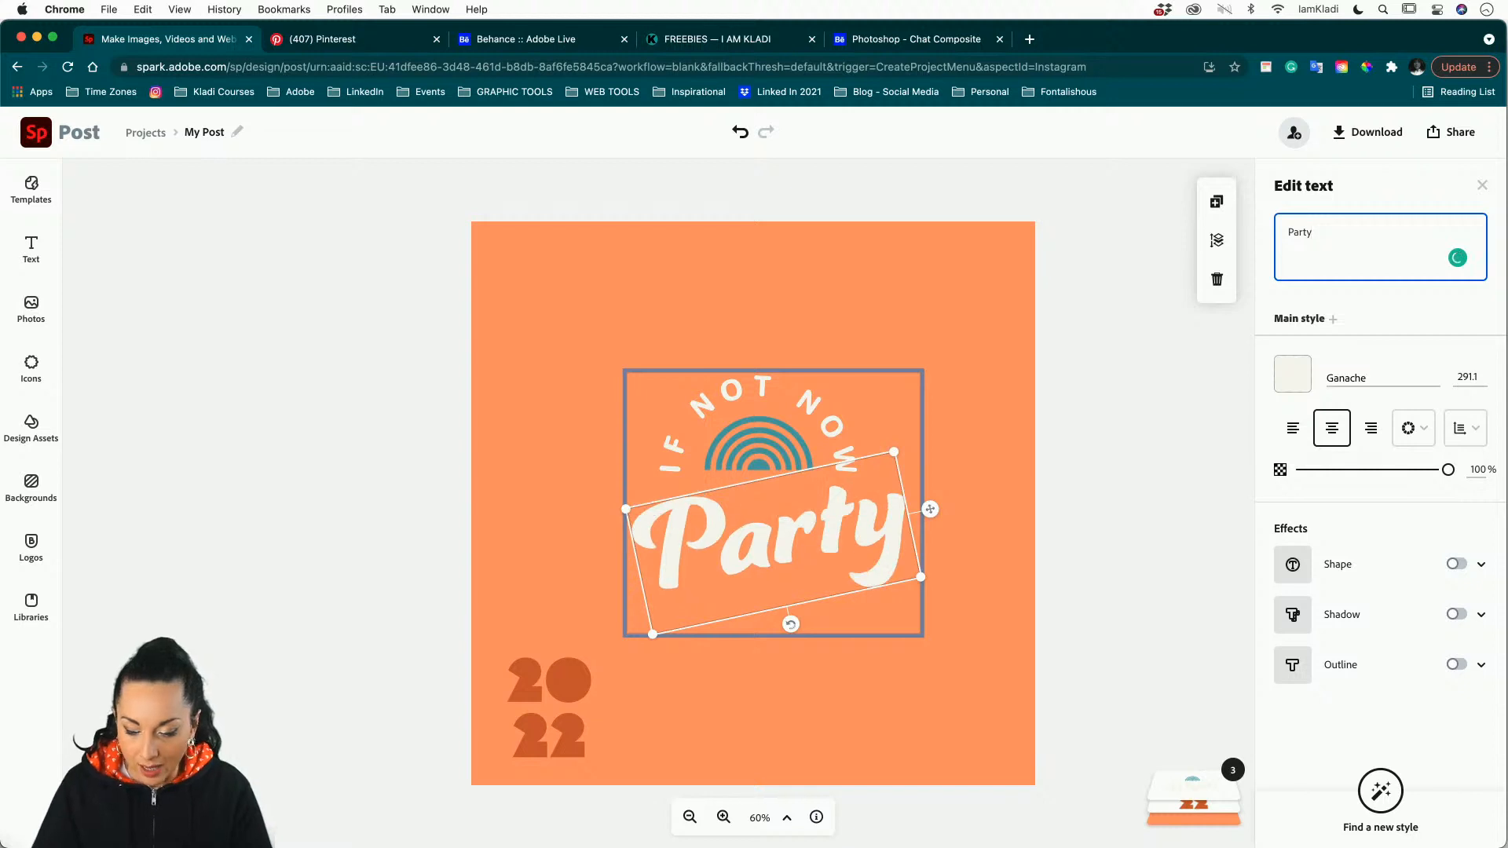
type("!")
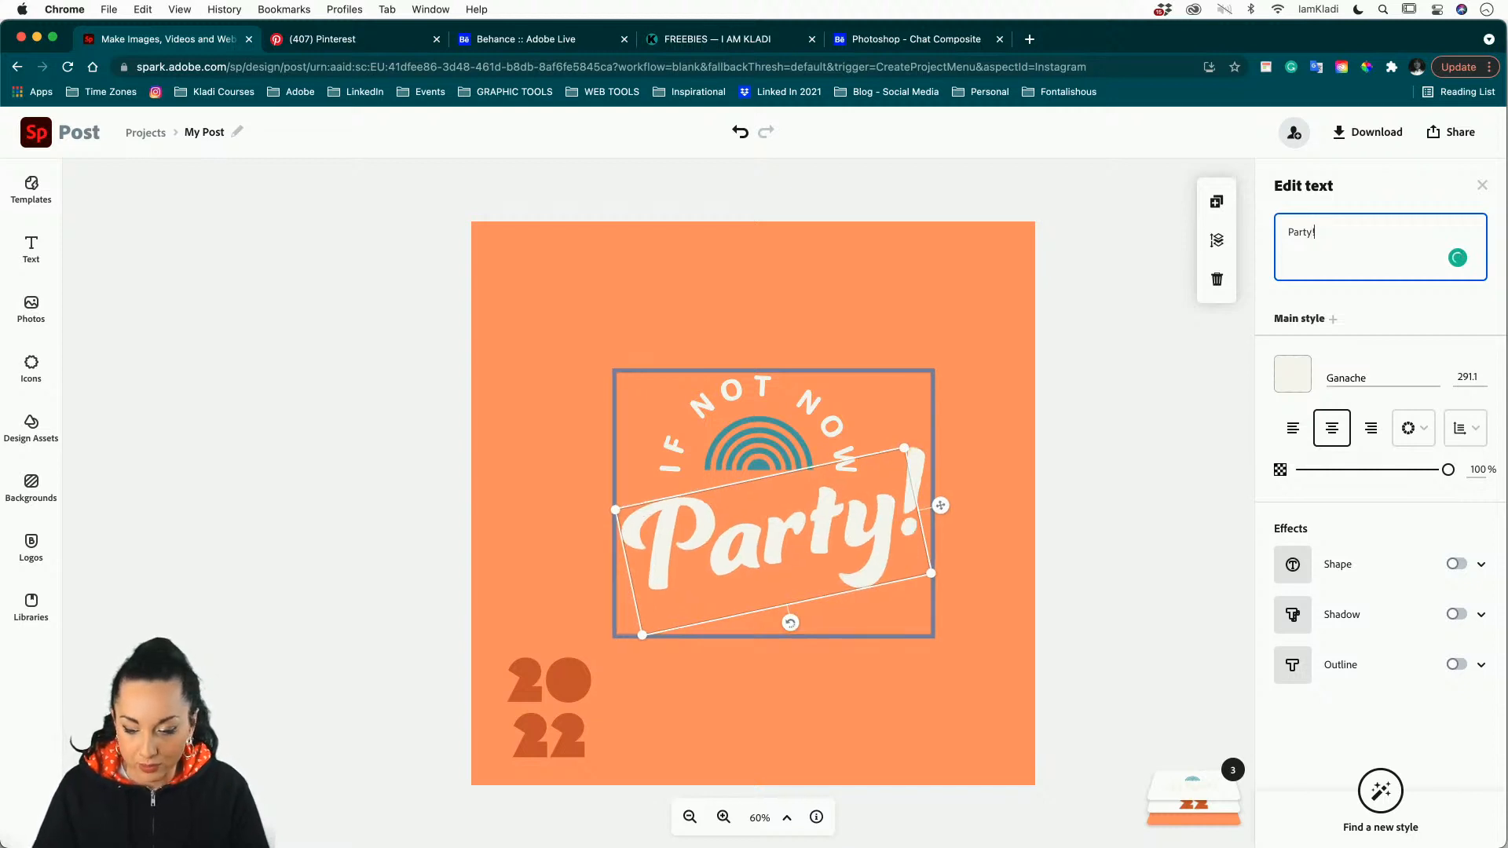
Replace the arched "If not now" text with "NEW YEAR's EVE".
left_click(756, 385)
left_click(756, 385)
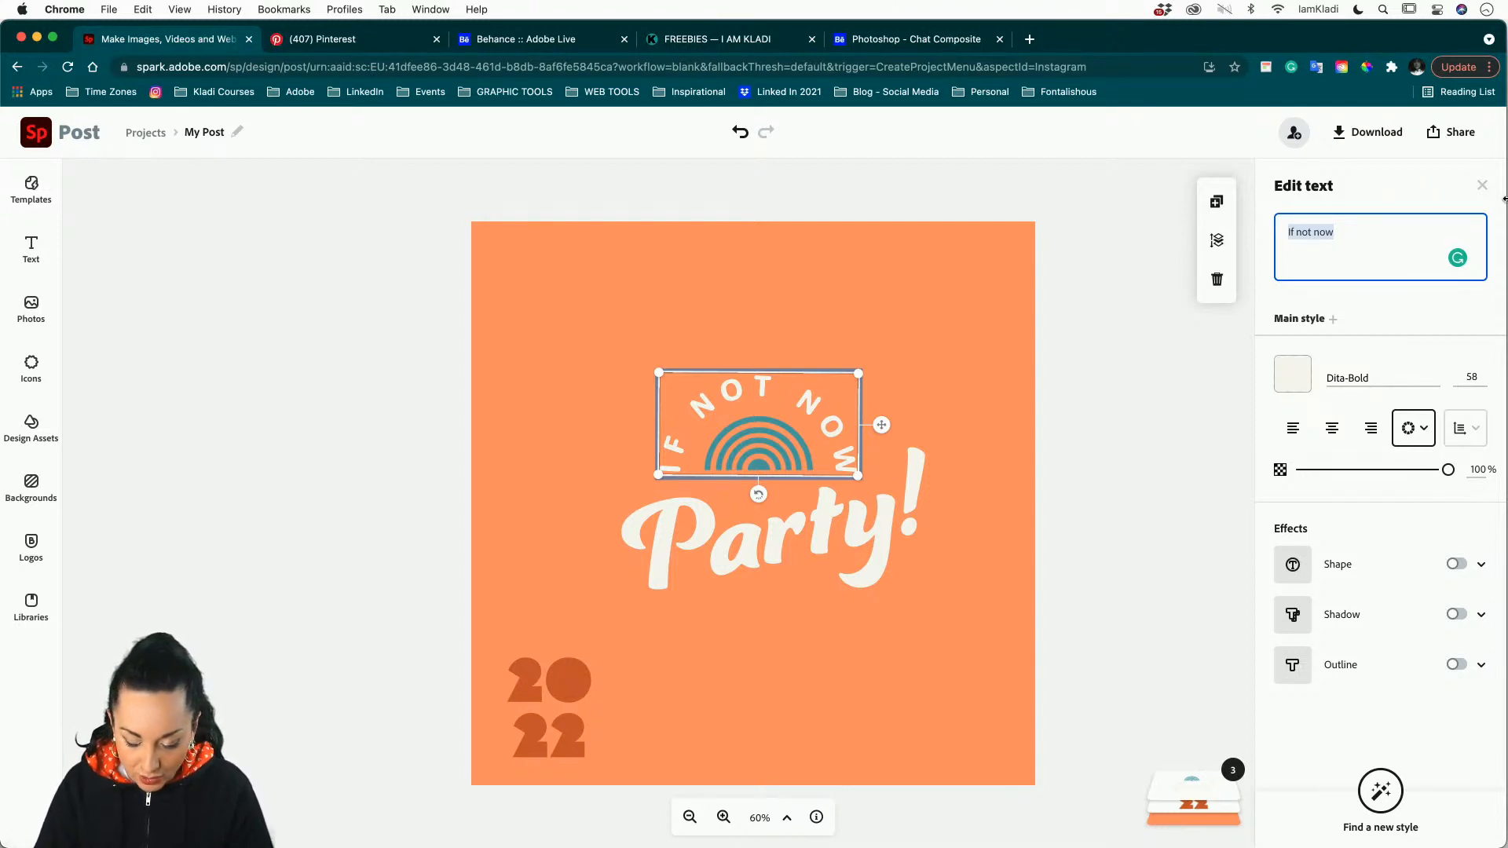
type("NEW")
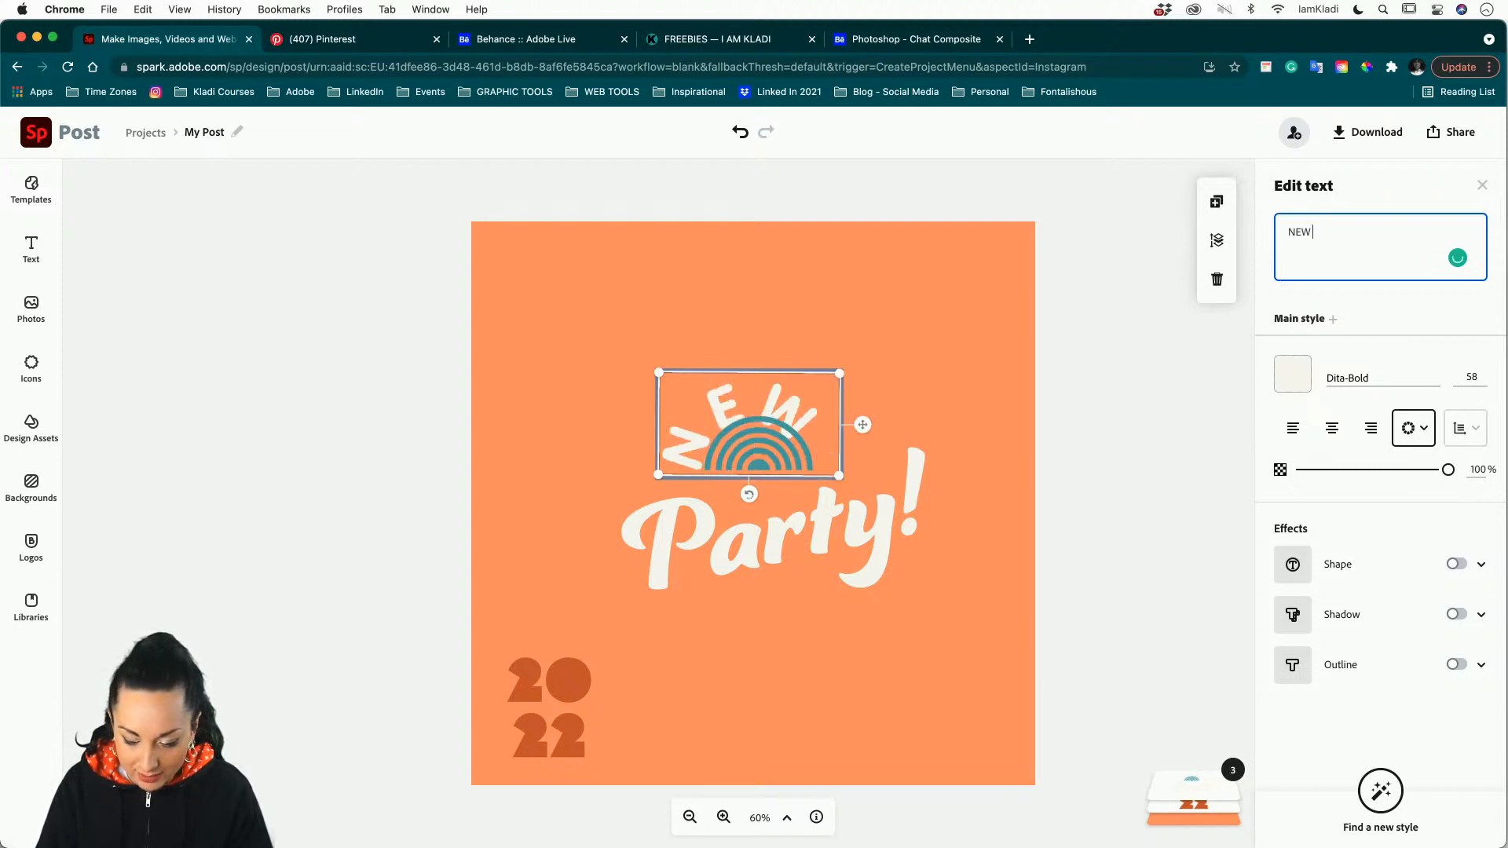
type(" YEAR's")
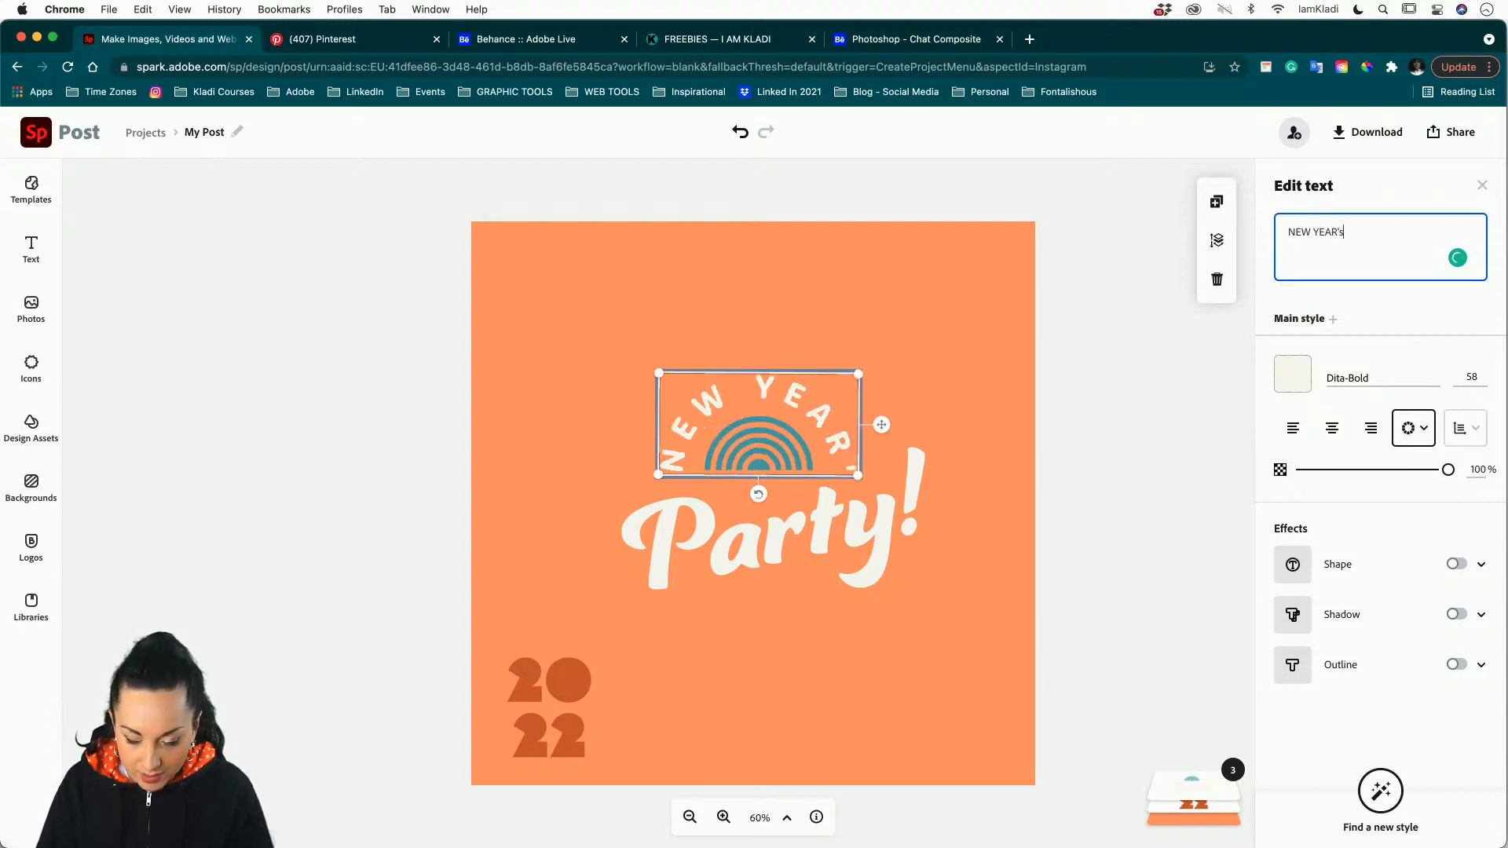
type(" EVE")
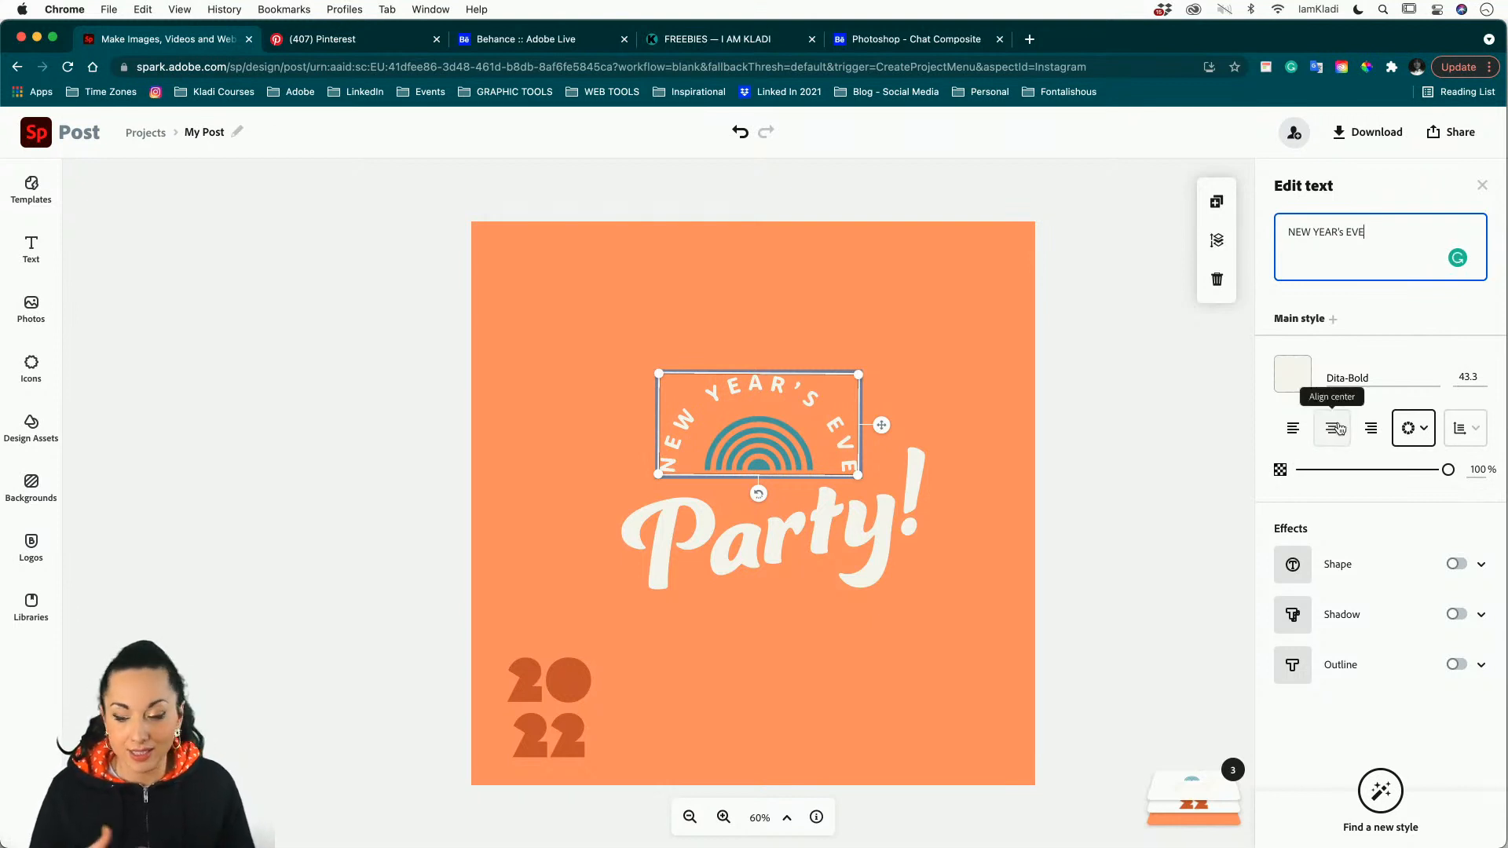
Try the inverted semi-circle, circle and grid layouts on the "NEW YEAR's EVE" text, and move the grid version above the rainbow.
left_click(1427, 429)
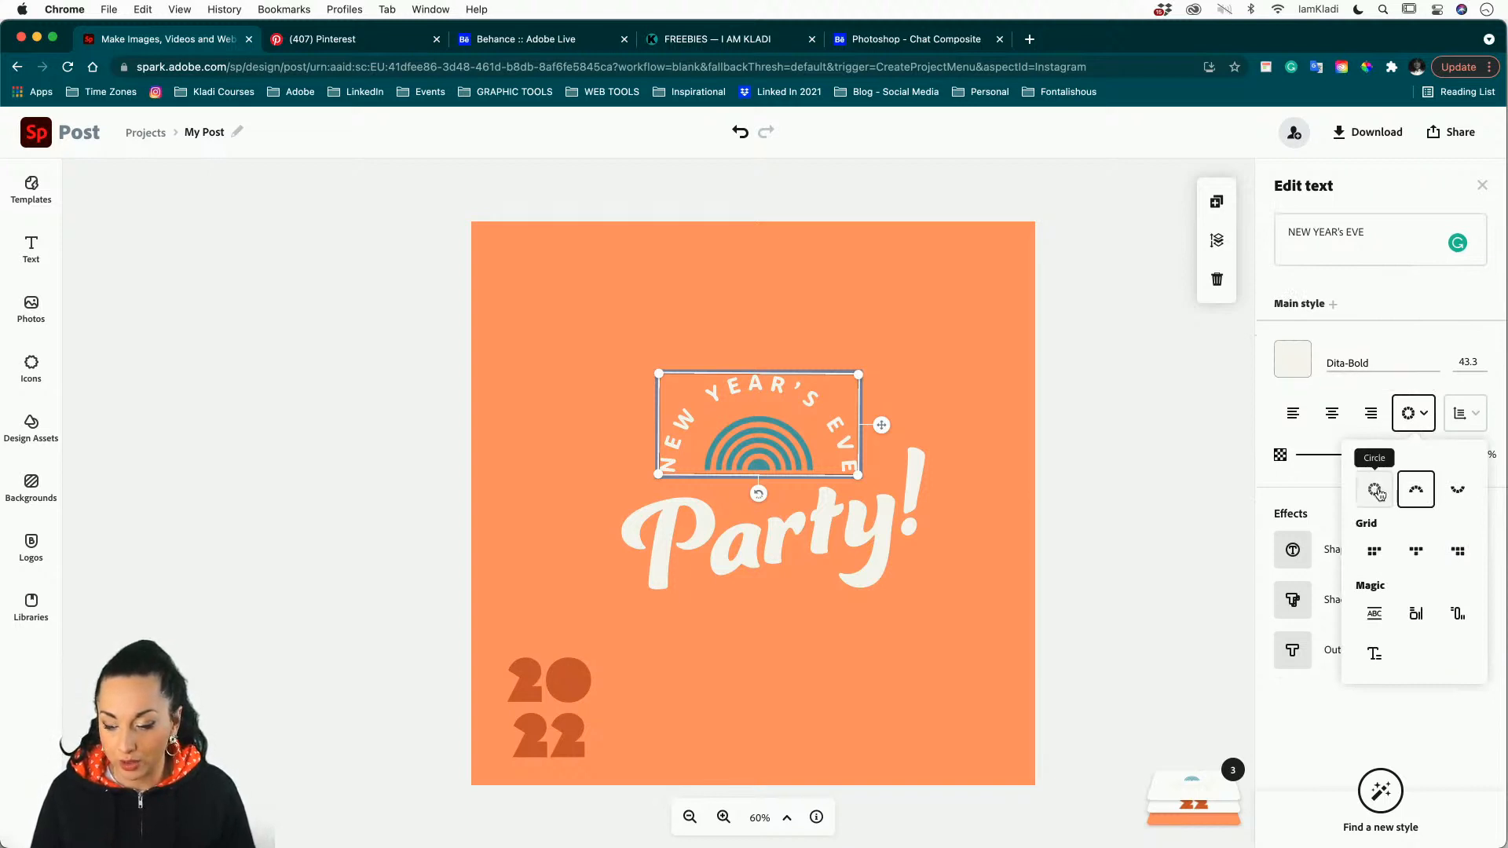
left_click(1453, 493)
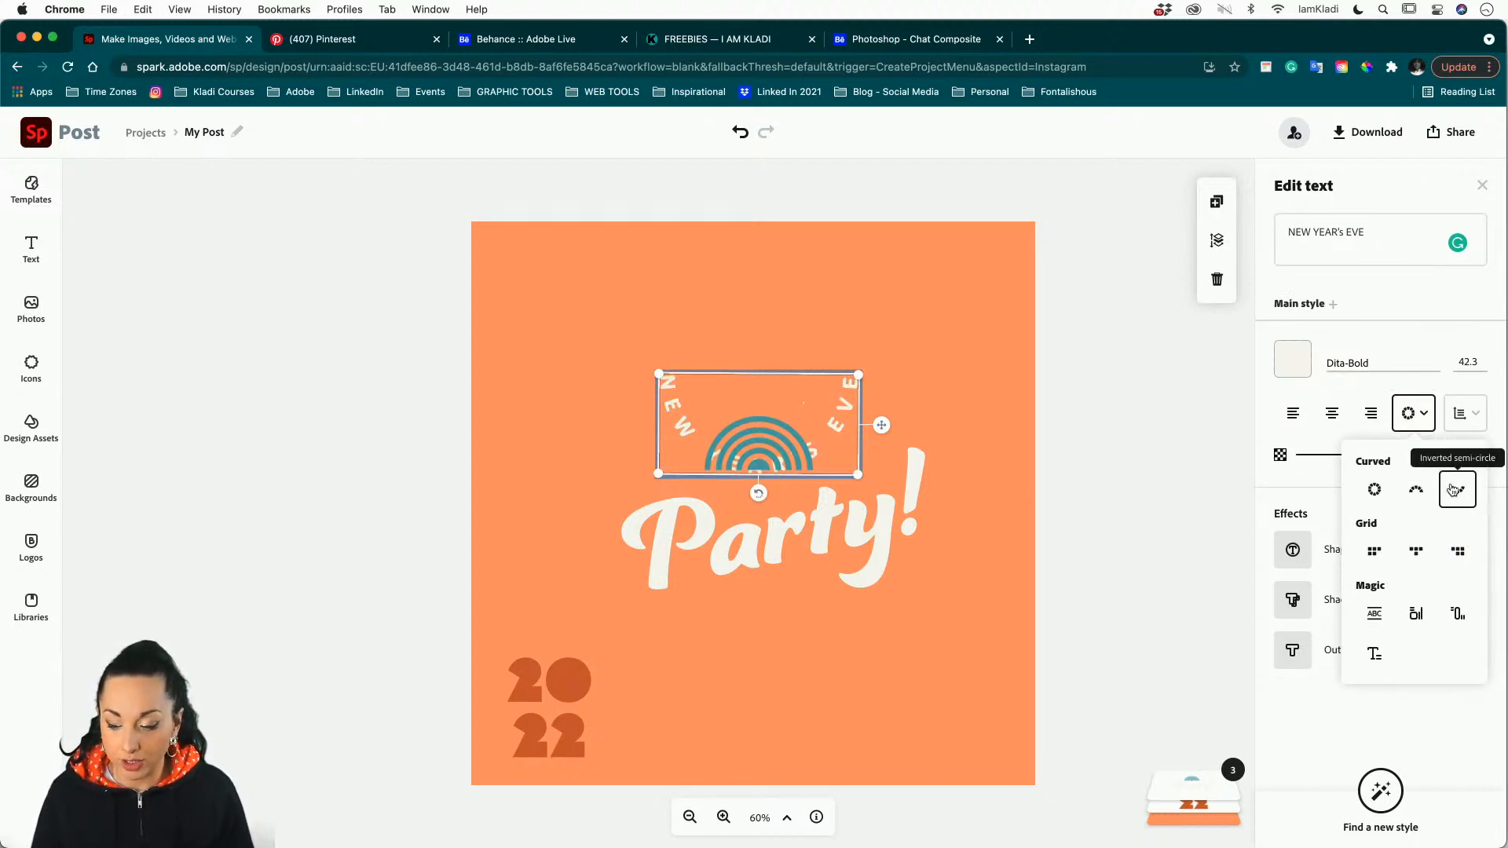
left_click(1415, 491)
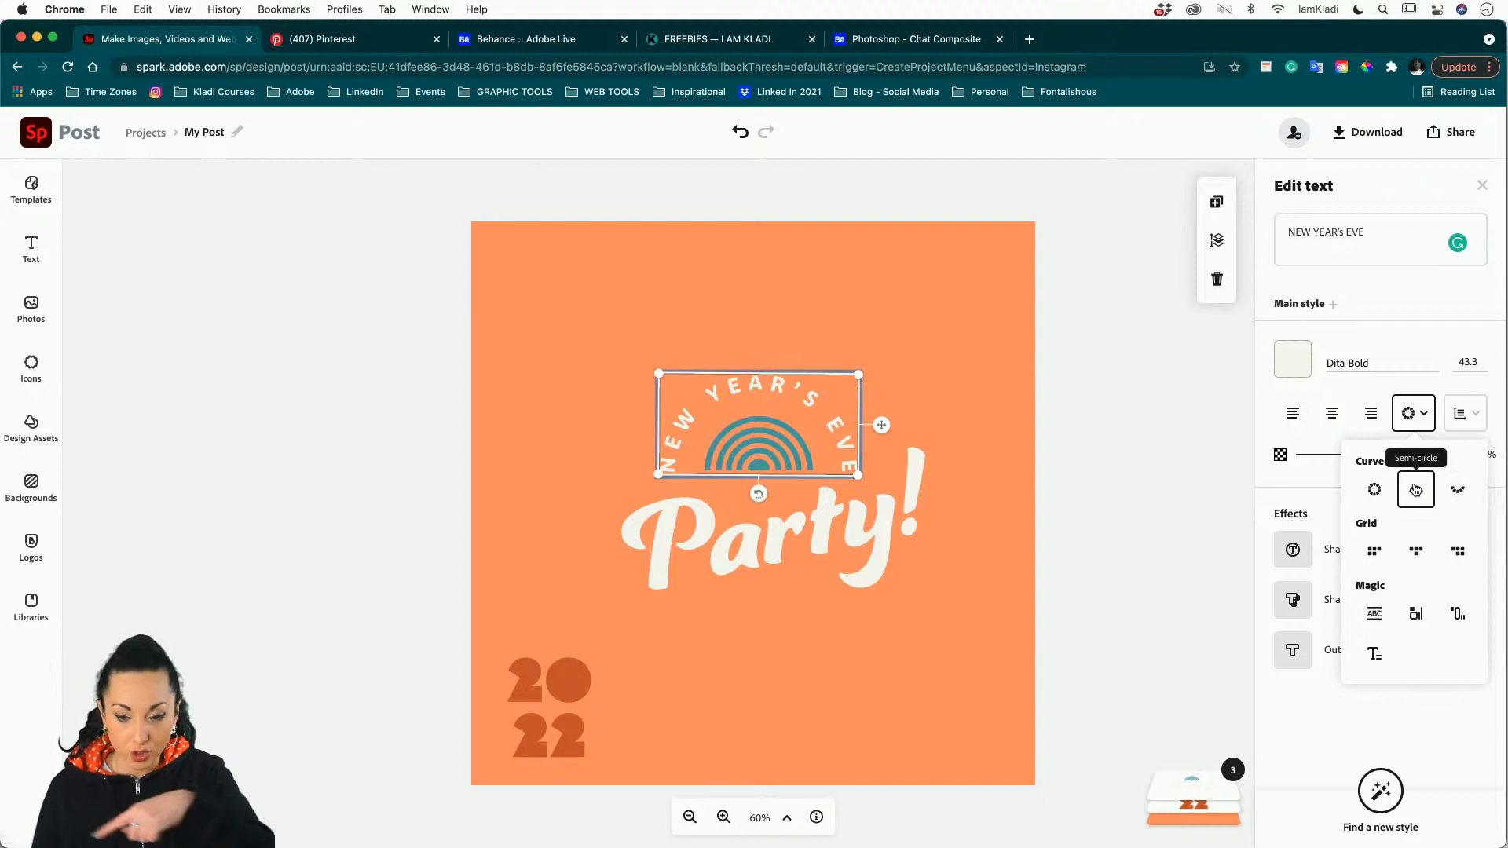
left_click(1459, 501)
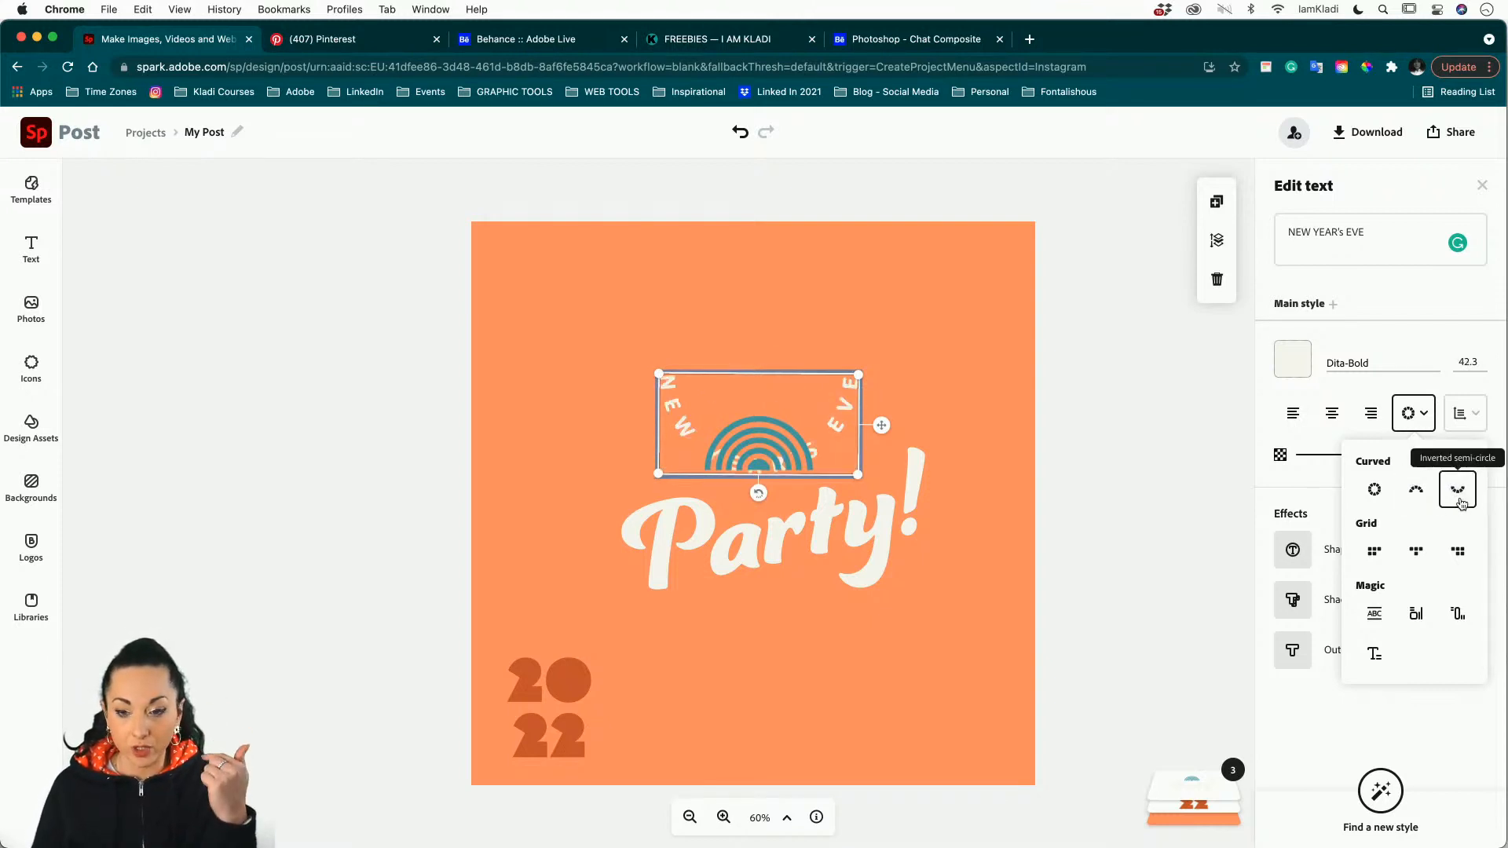
left_click(1376, 494)
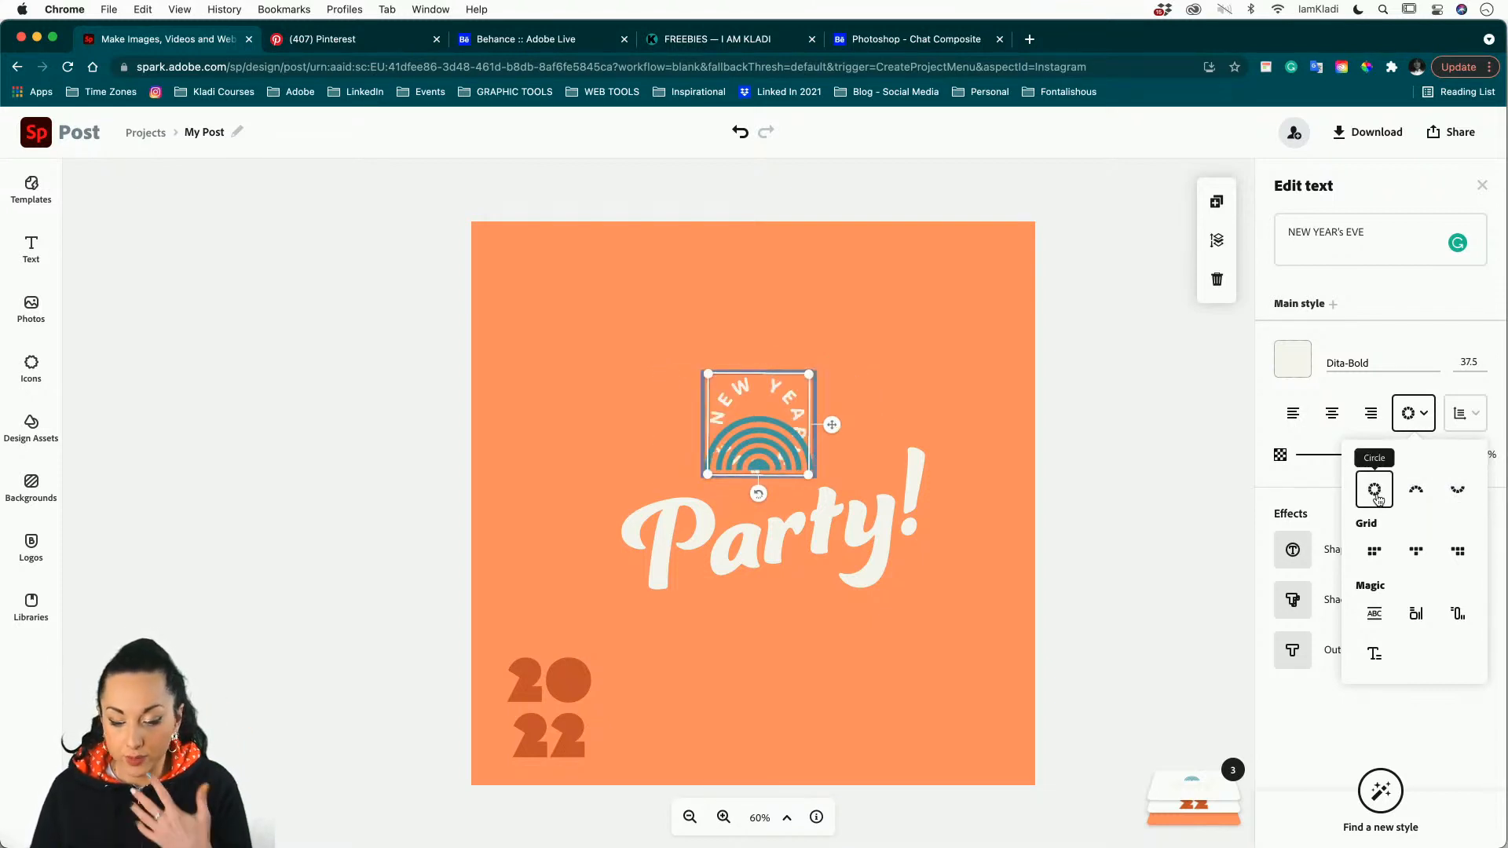
left_click(1381, 558)
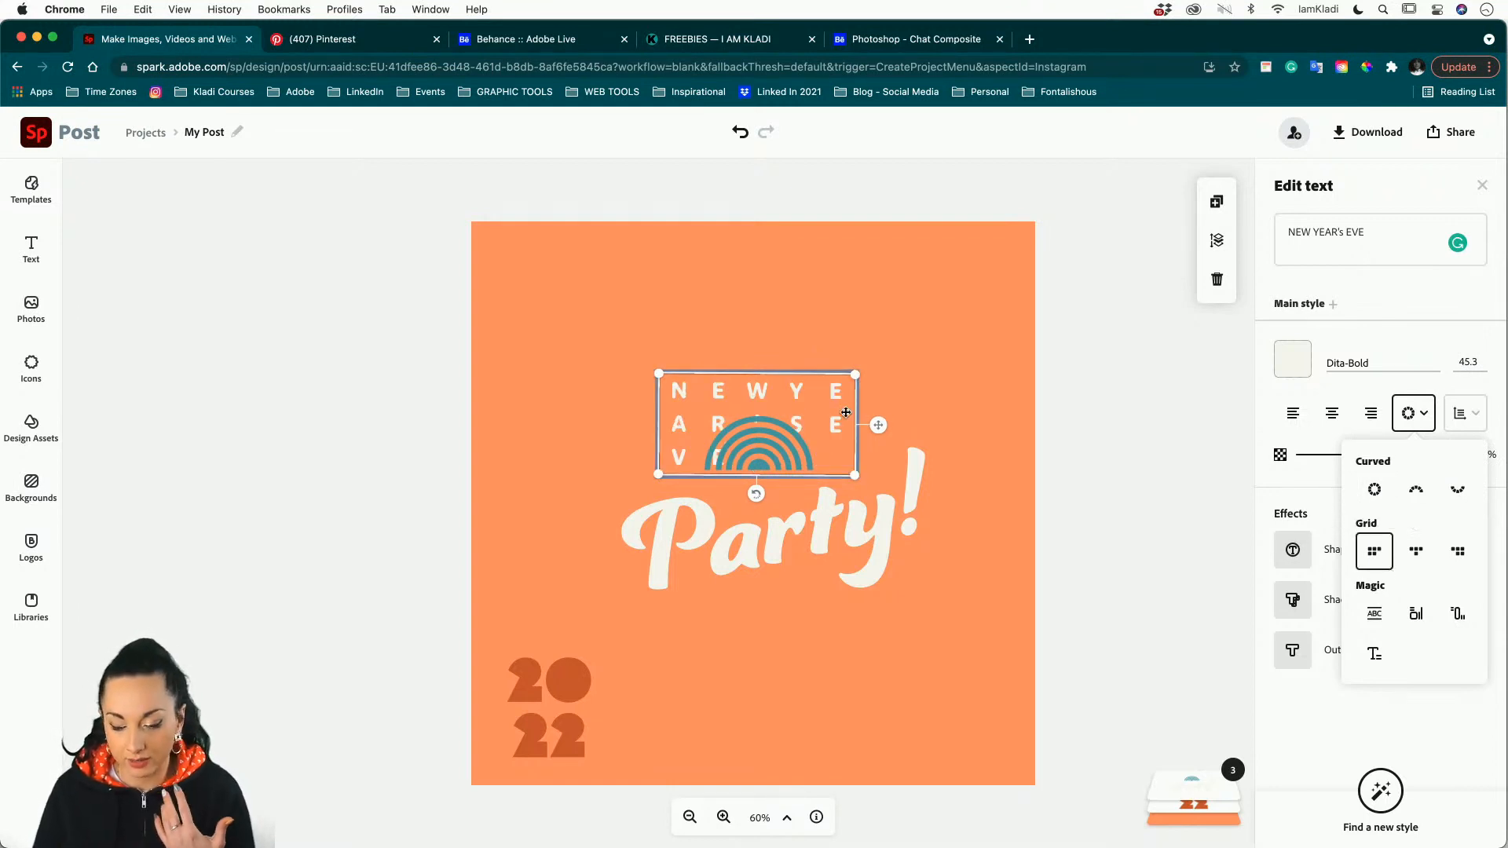
left_click_drag(809, 400, 771, 340)
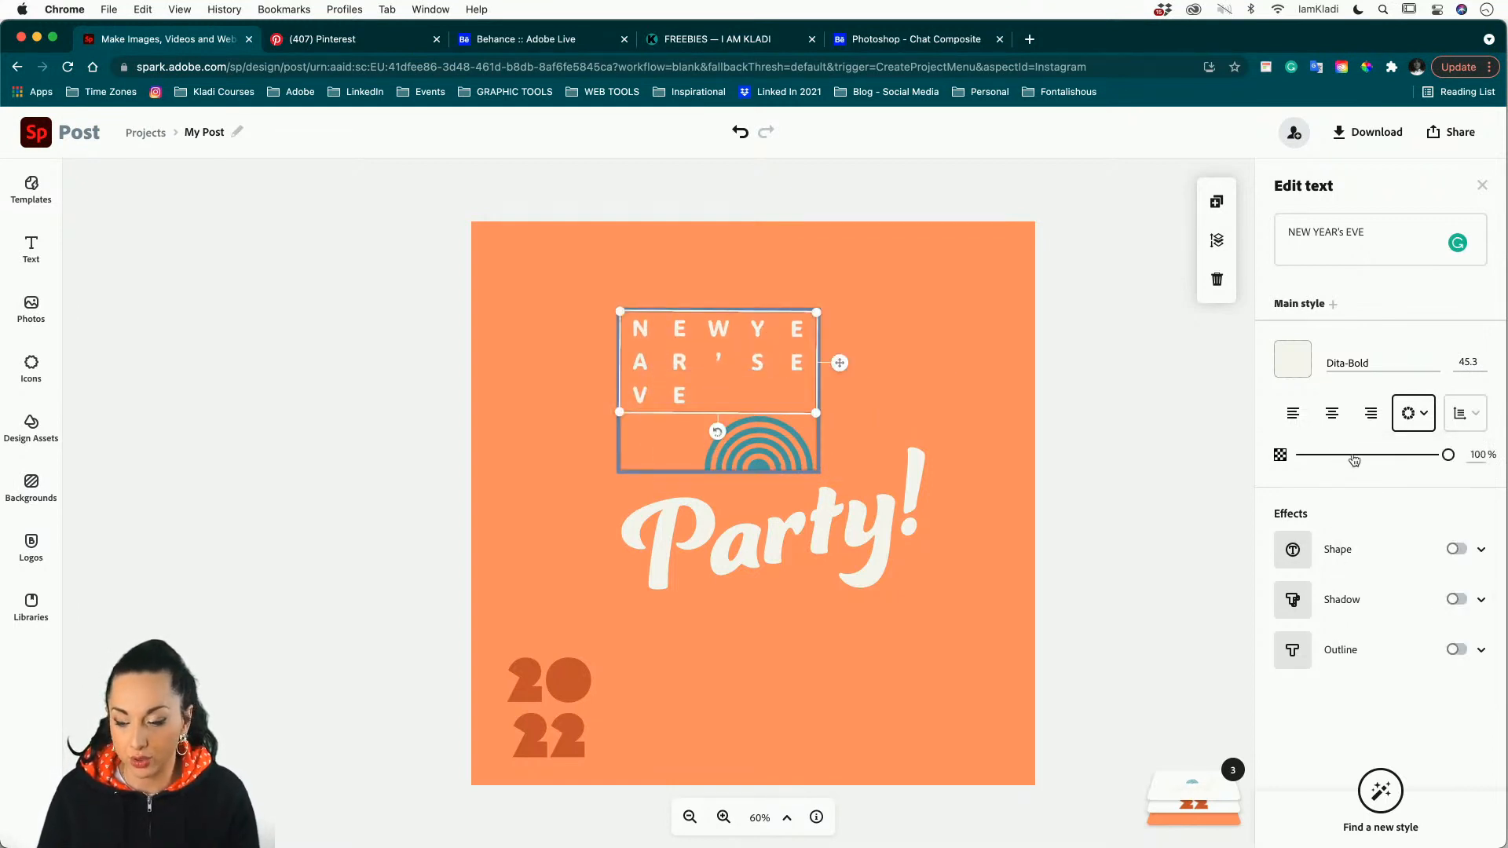
Set the "NEW YEAR's EVE" text back to the semi-circle layout and place it around the rainbow icon.
left_click(1416, 416)
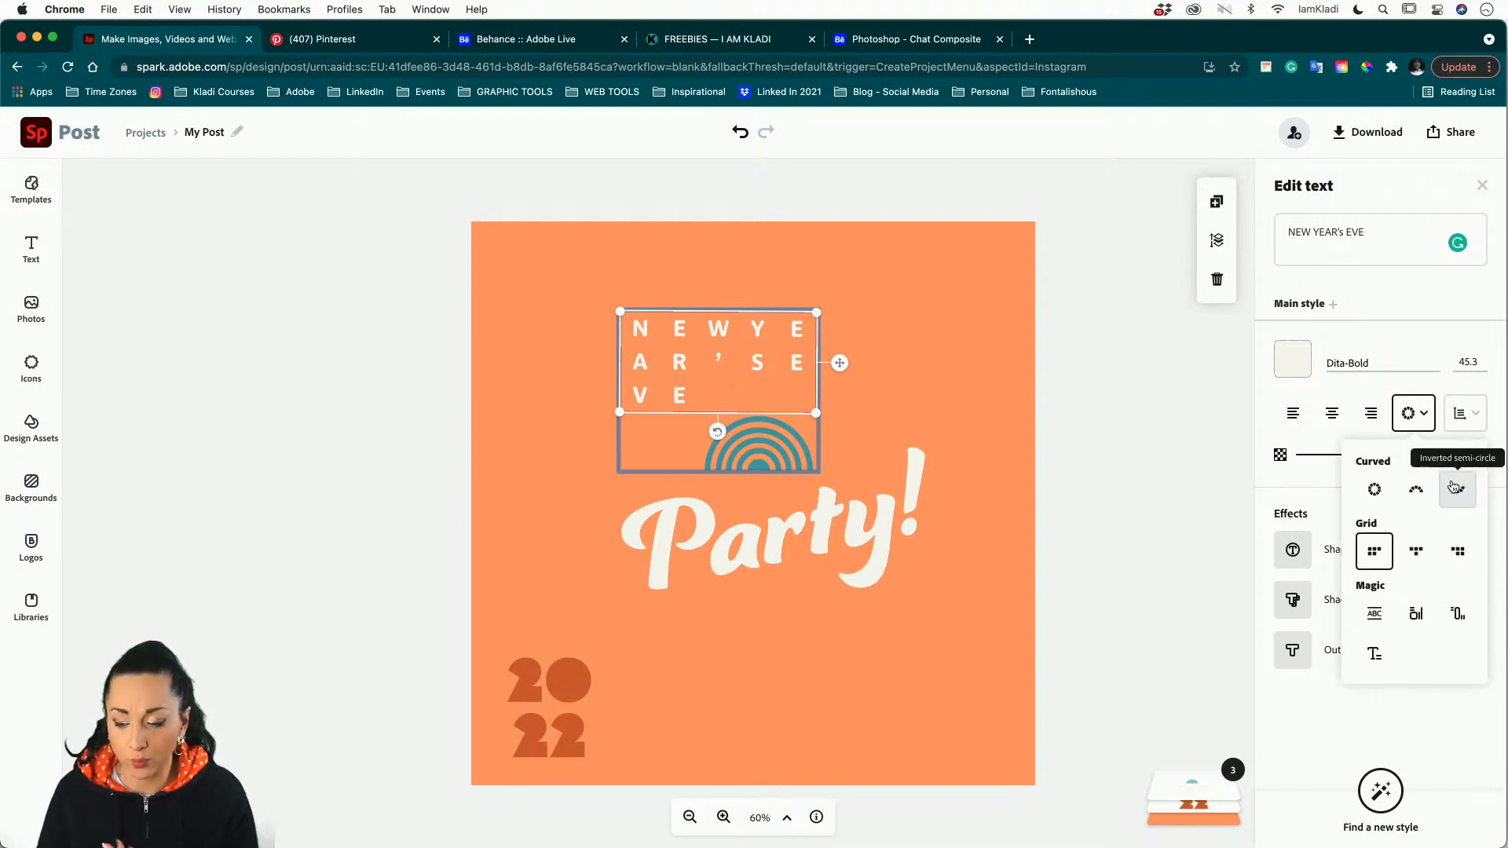
left_click(1458, 489)
left_click(1417, 490)
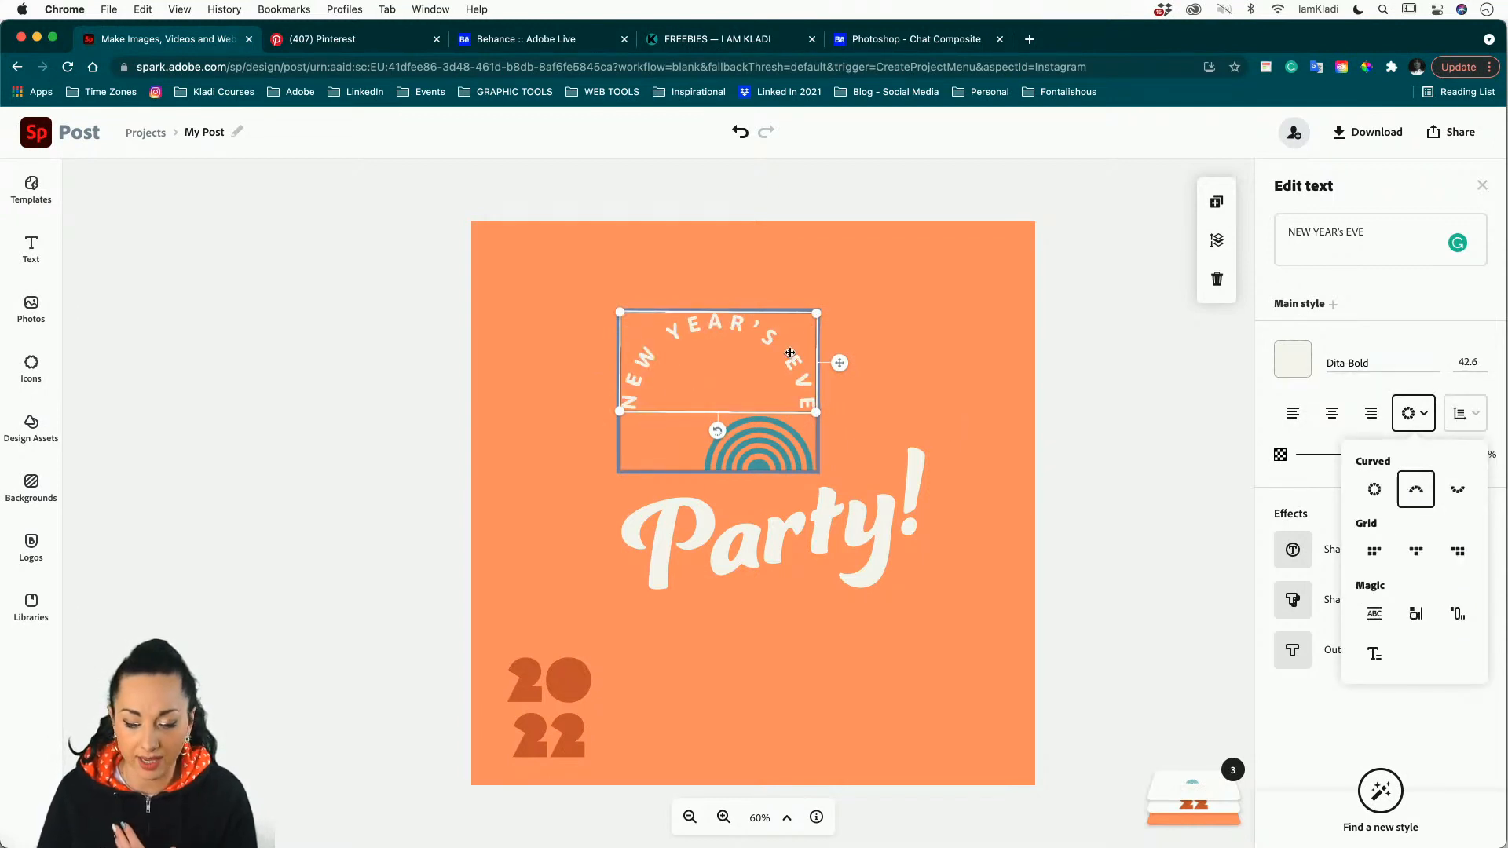
left_click_drag(790, 354, 828, 419)
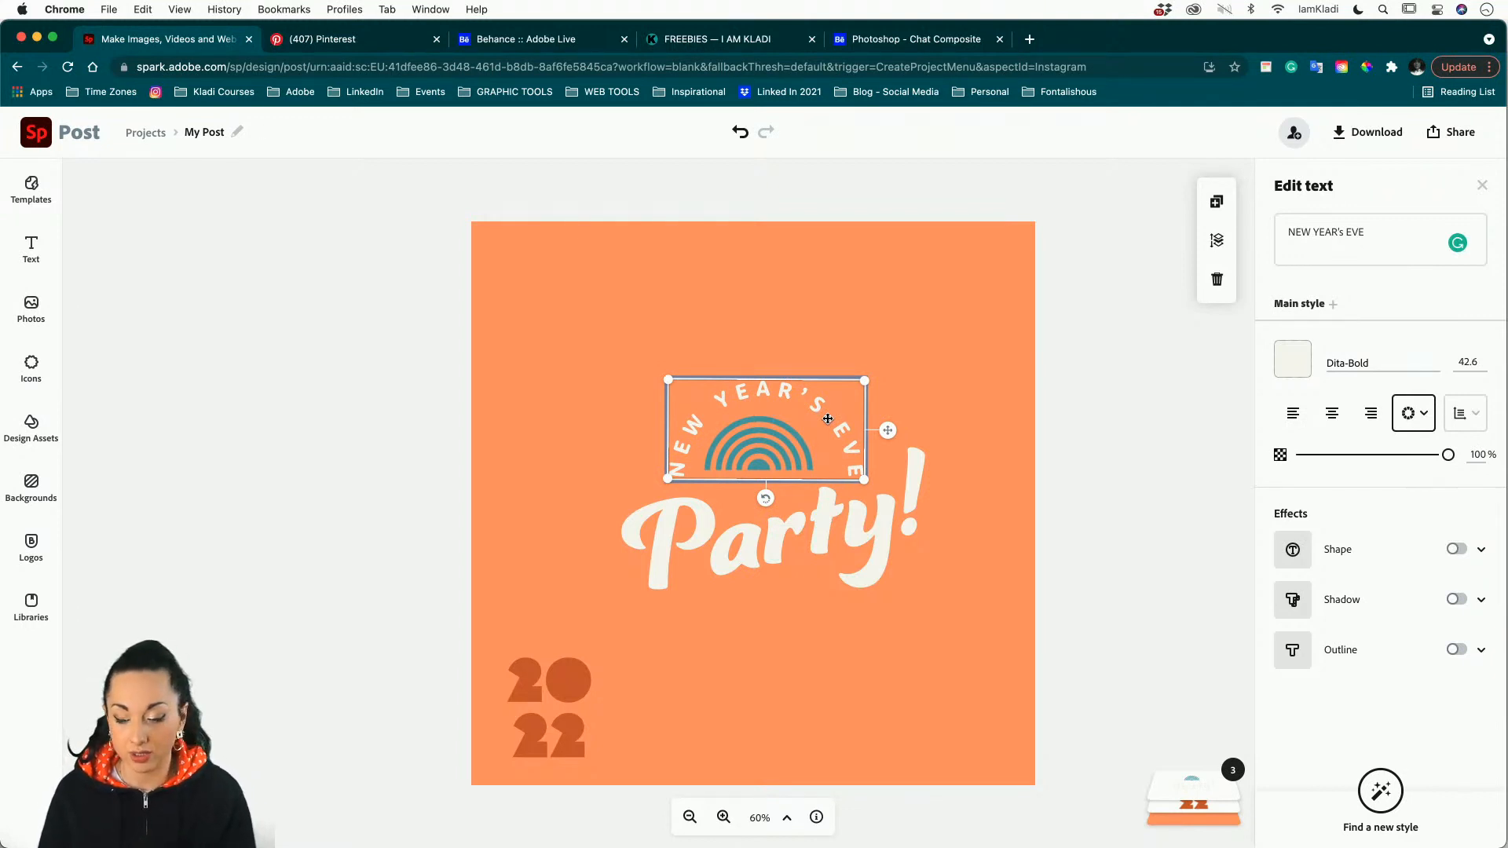
Select the teal rainbow icon nested in the text group, and search the icon library for "oval".
left_click(744, 509)
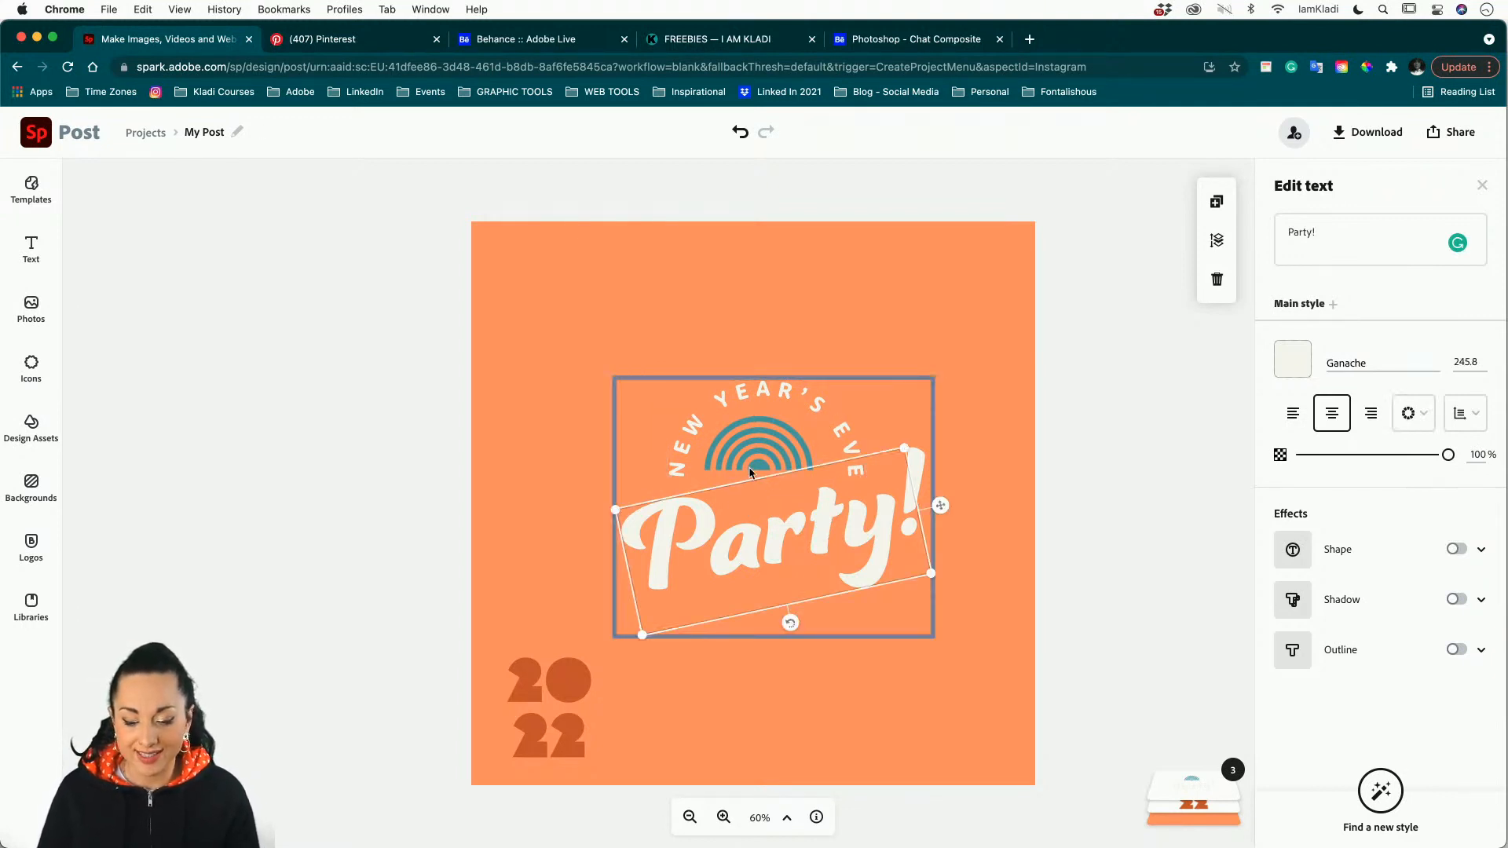
left_click(750, 464, "shift")
left_click(750, 464)
left_click(750, 464)
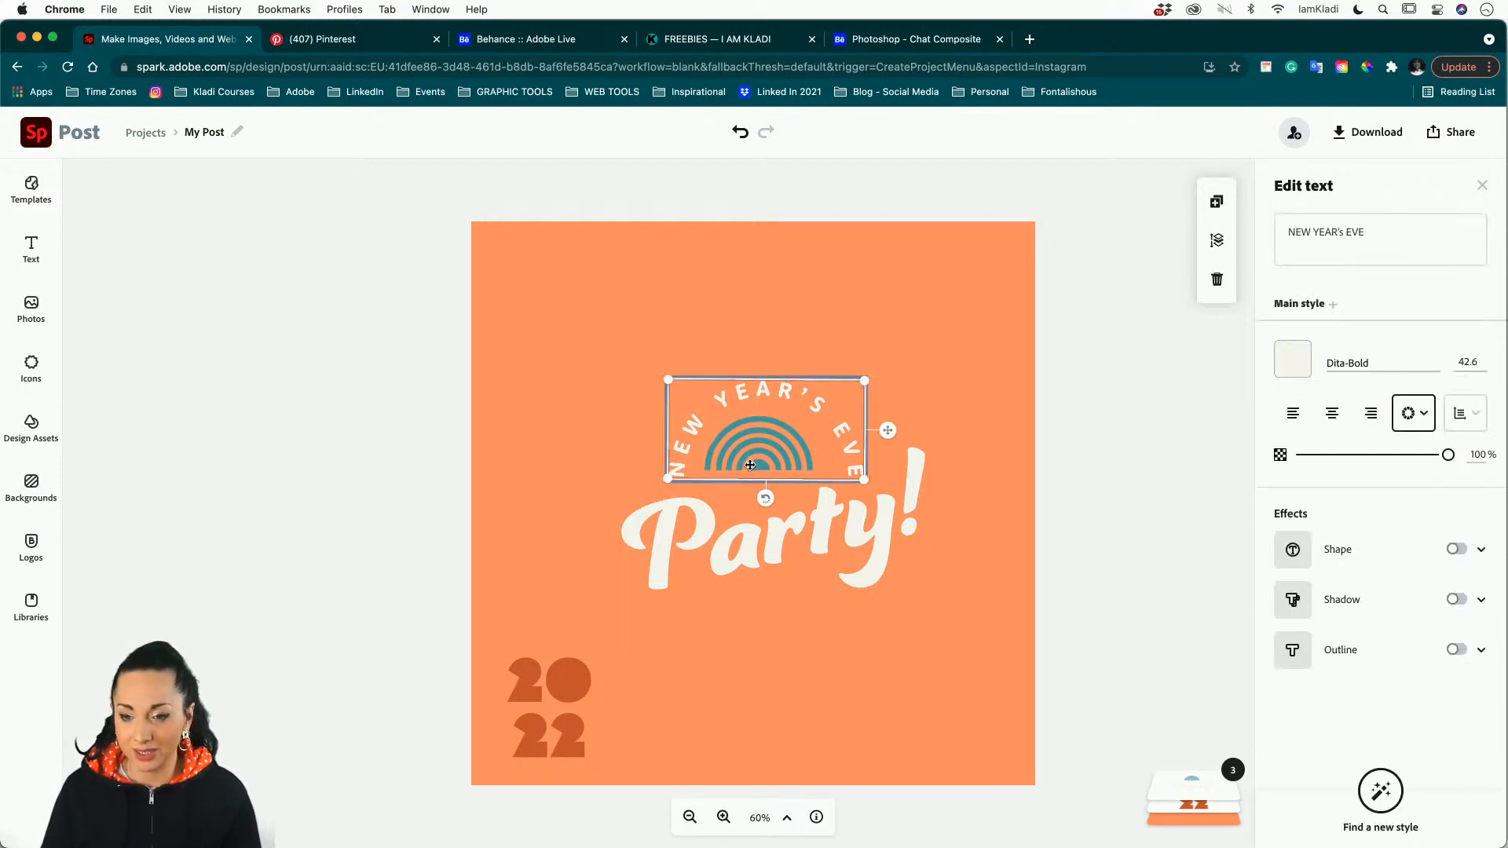
left_click(750, 464)
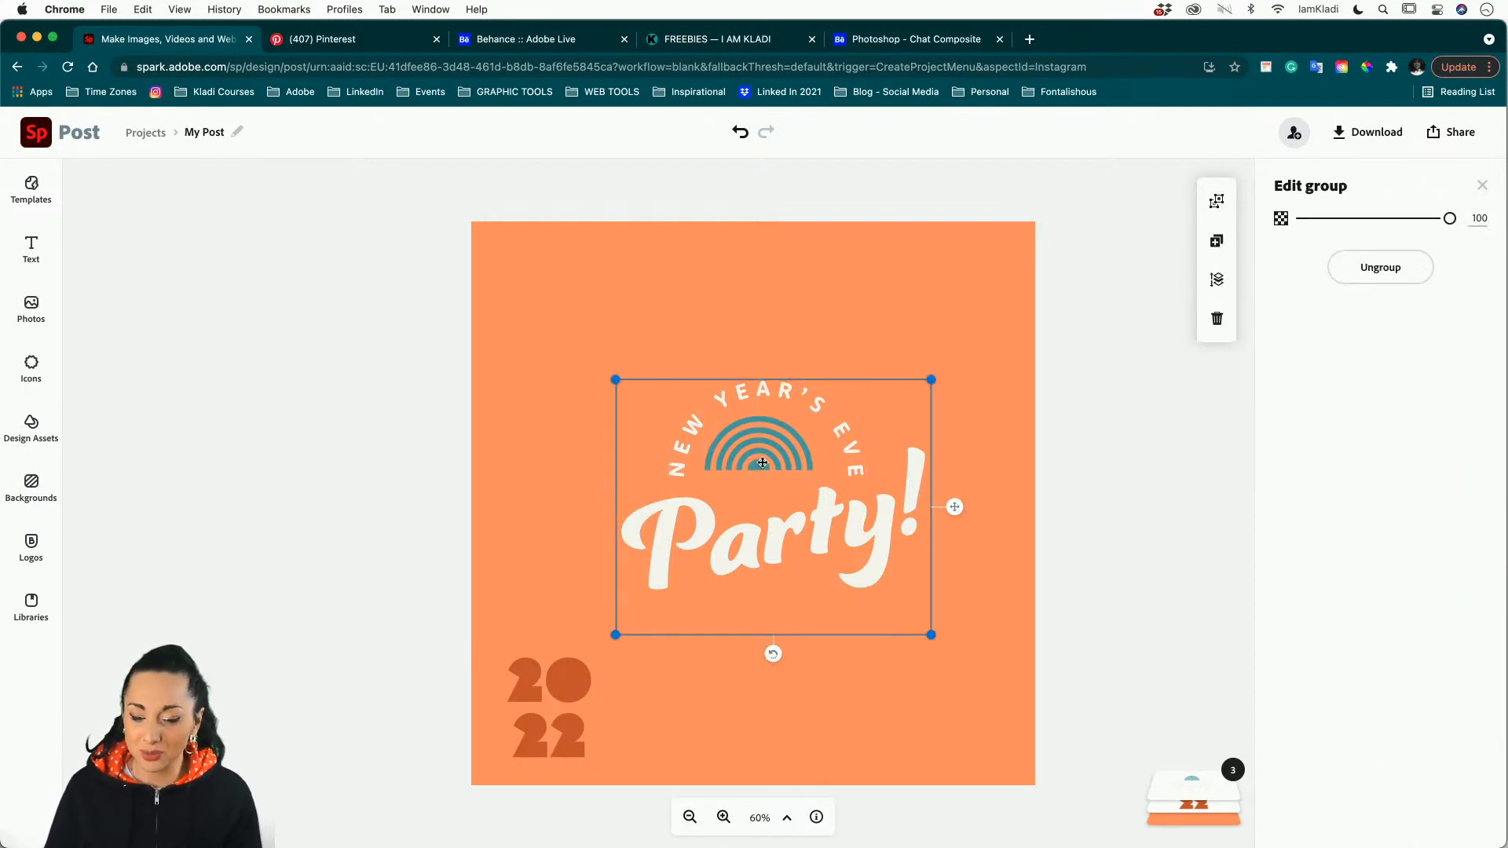
left_click(762, 465)
left_click(762, 464)
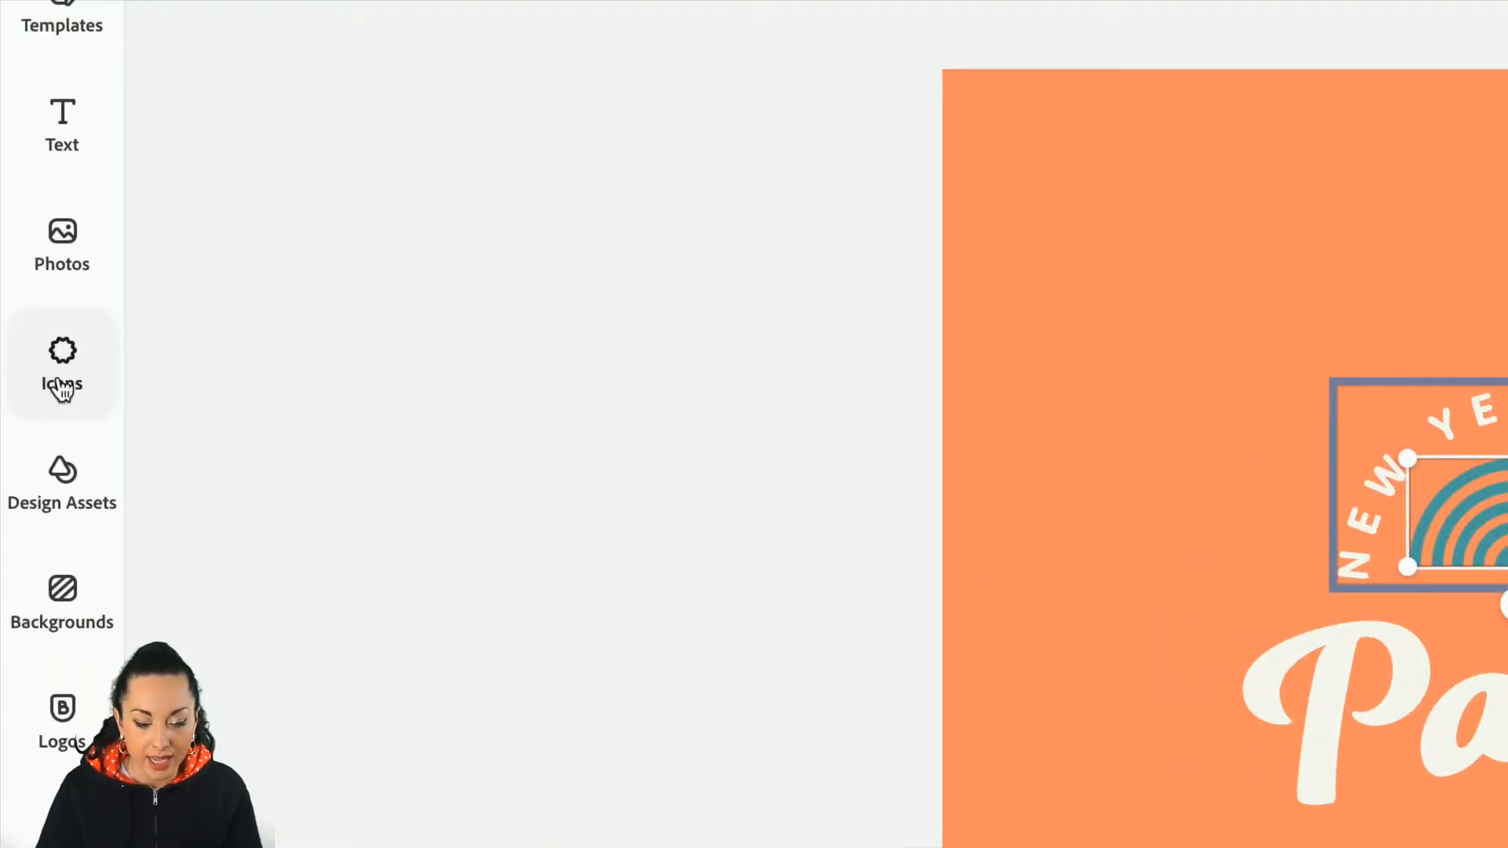
left_click(31, 381)
type("oval")
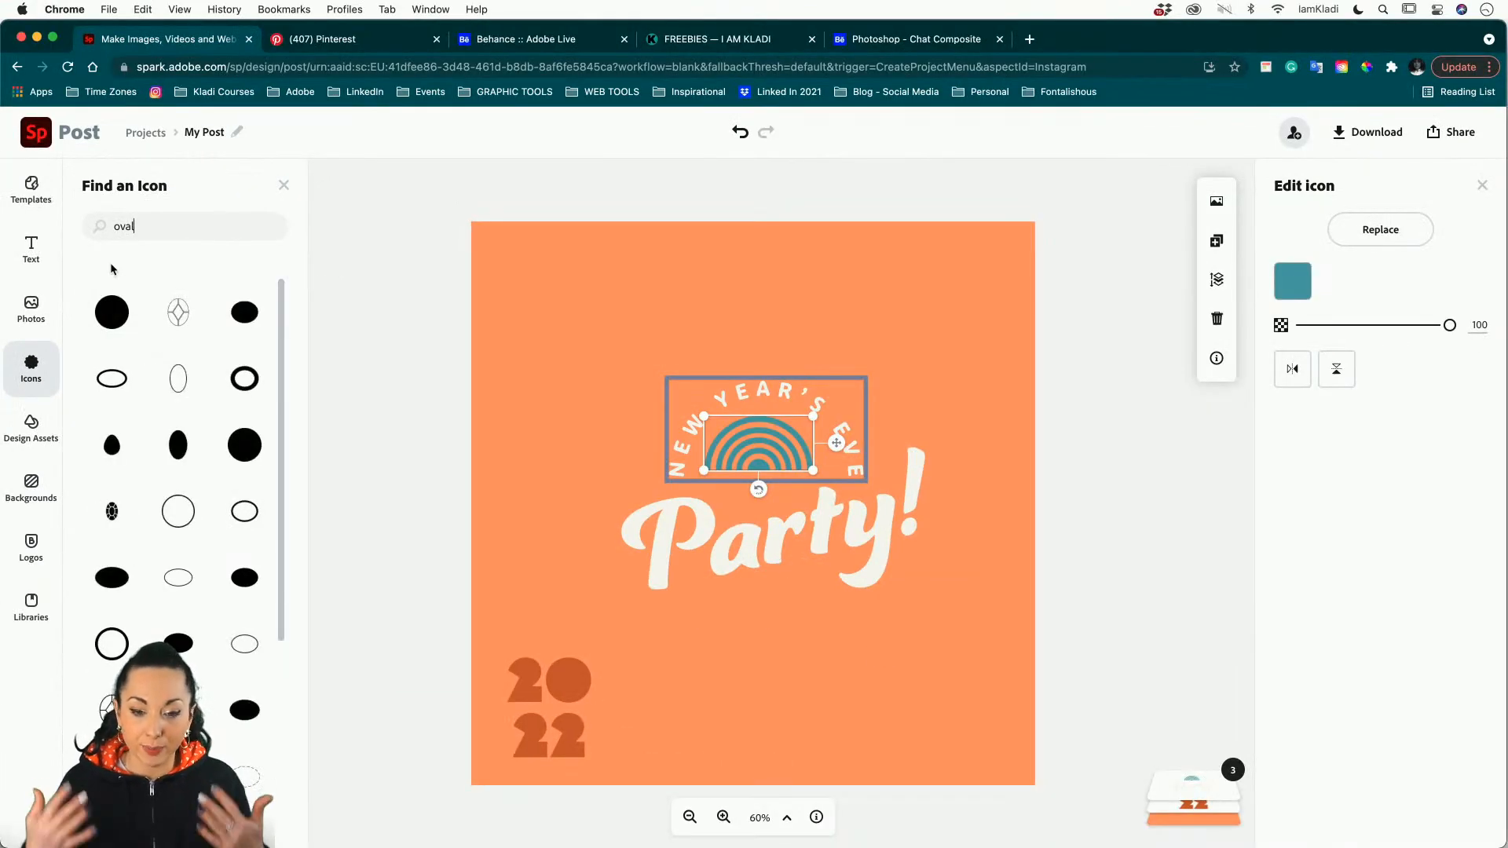
double_click(177, 224)
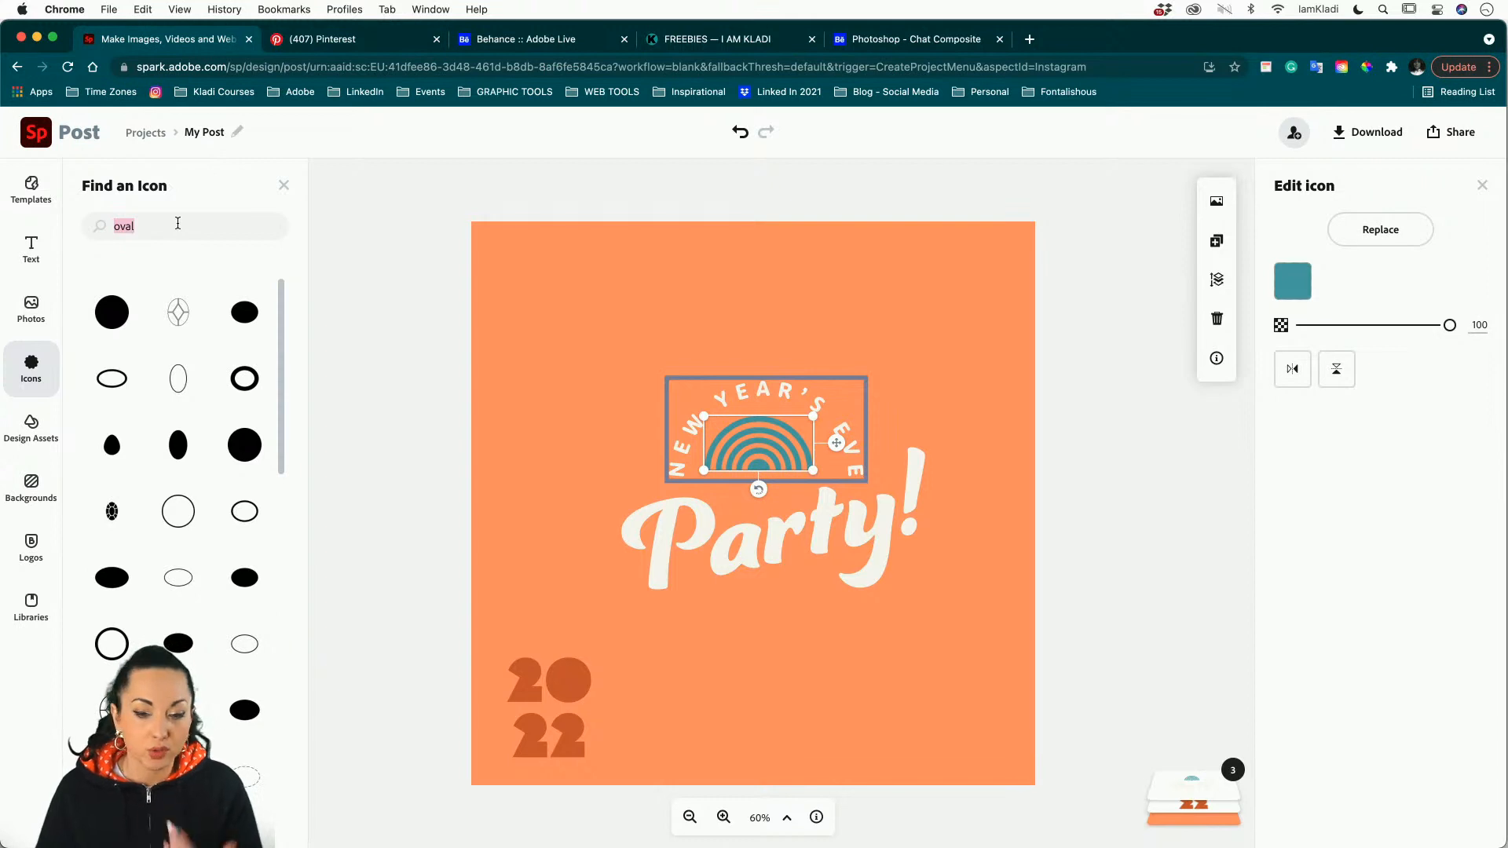
left_click(385, 289)
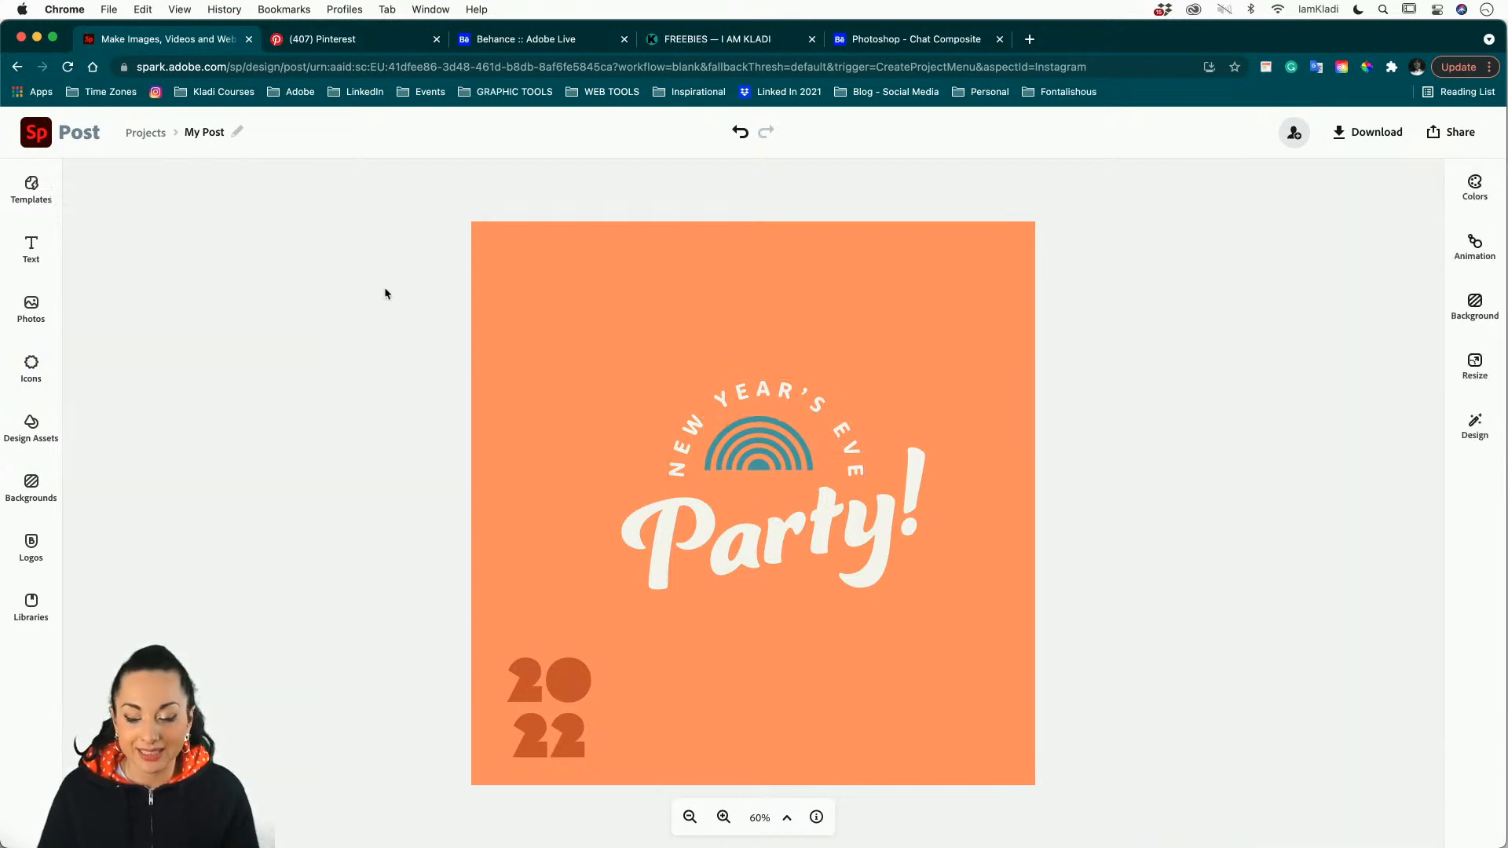
Select the teal rainbow icon inside the text group and search the icon library for "Sunset".
left_click(761, 451)
type("Sunset")
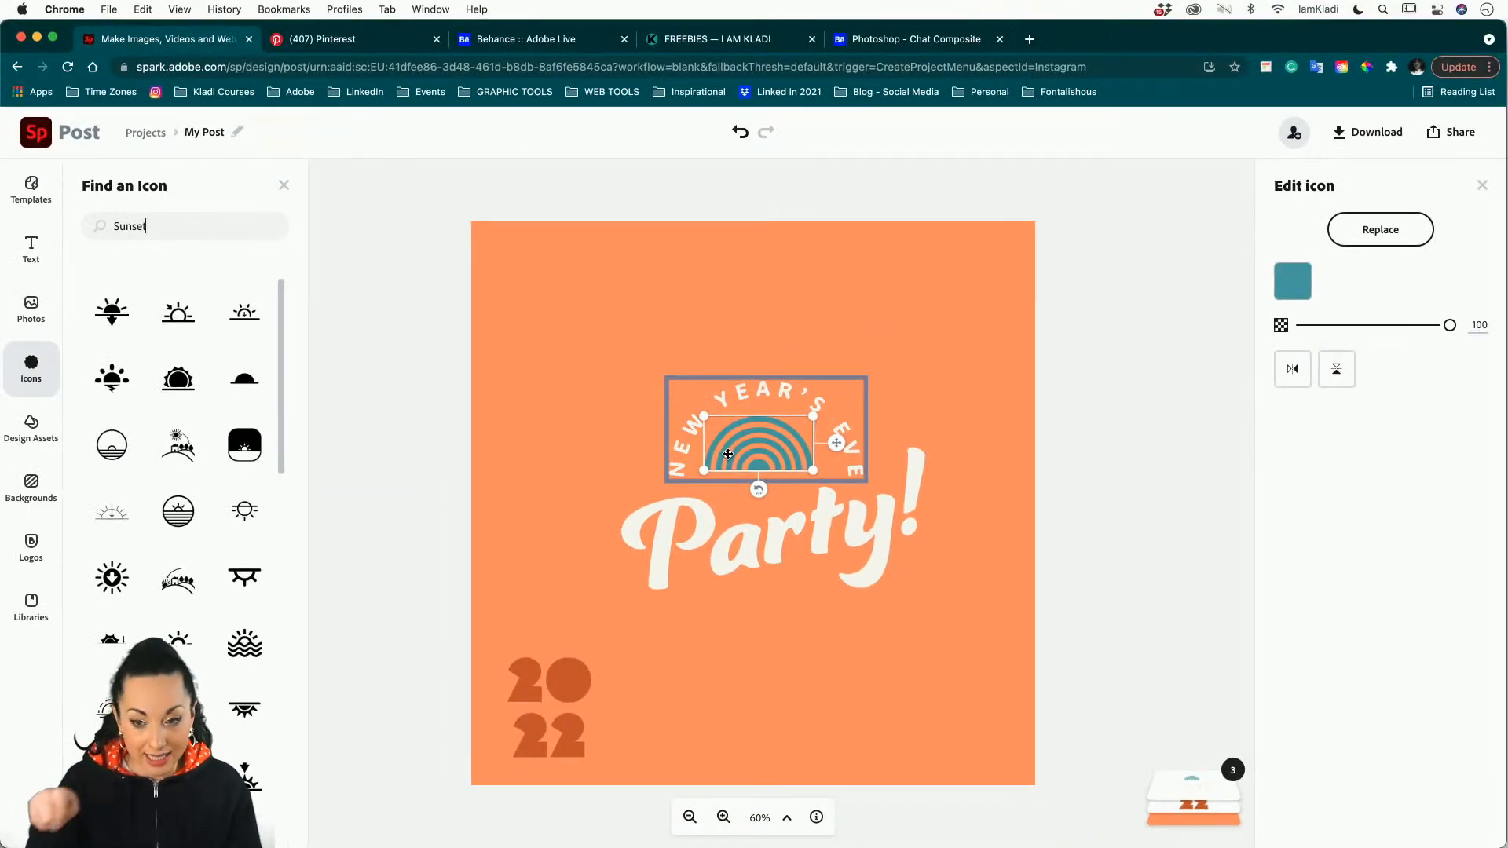
left_click(728, 454)
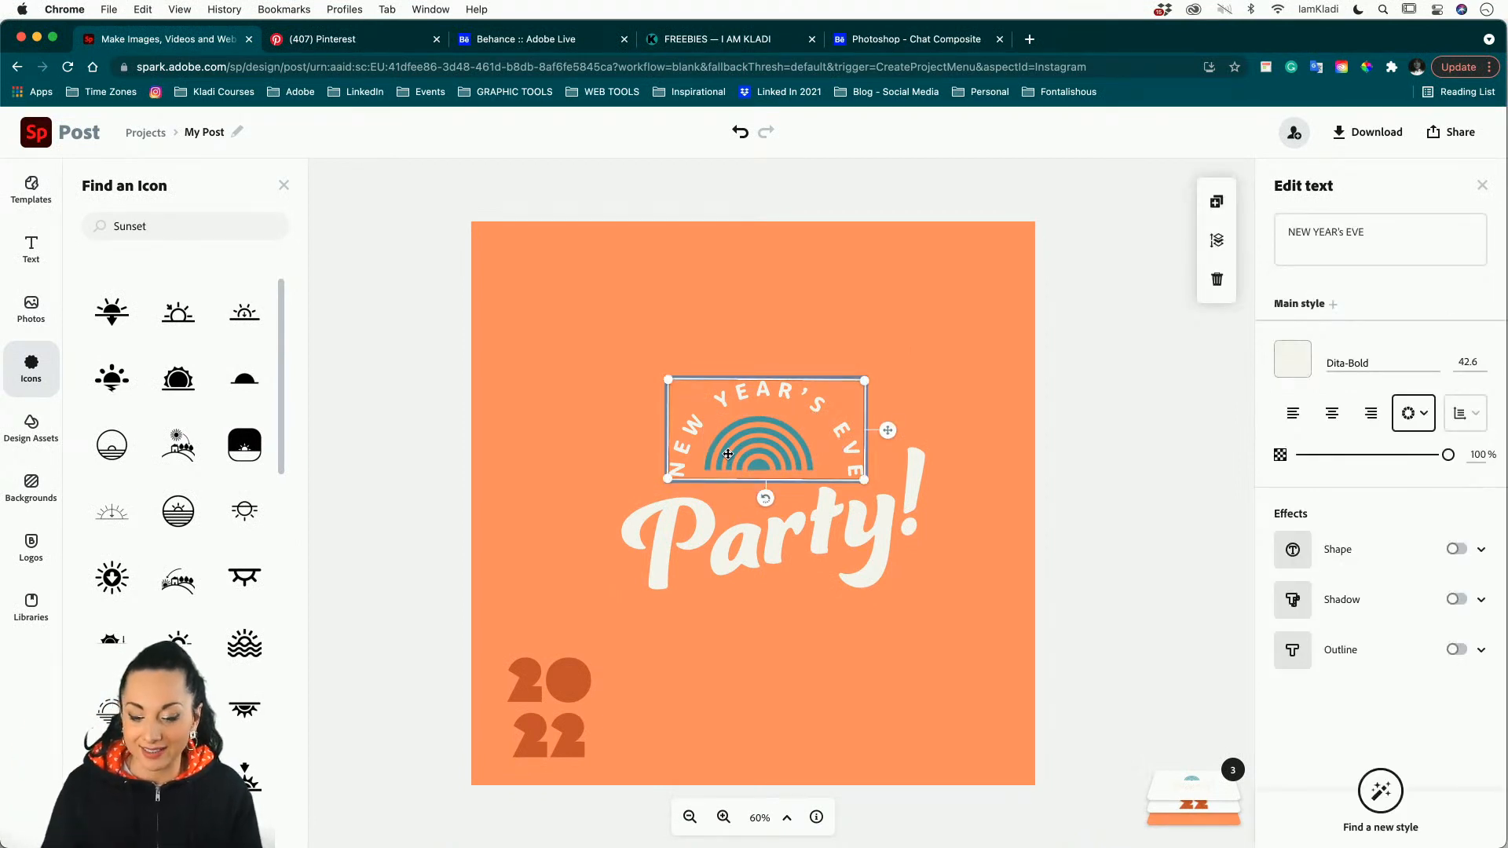
left_click(776, 450)
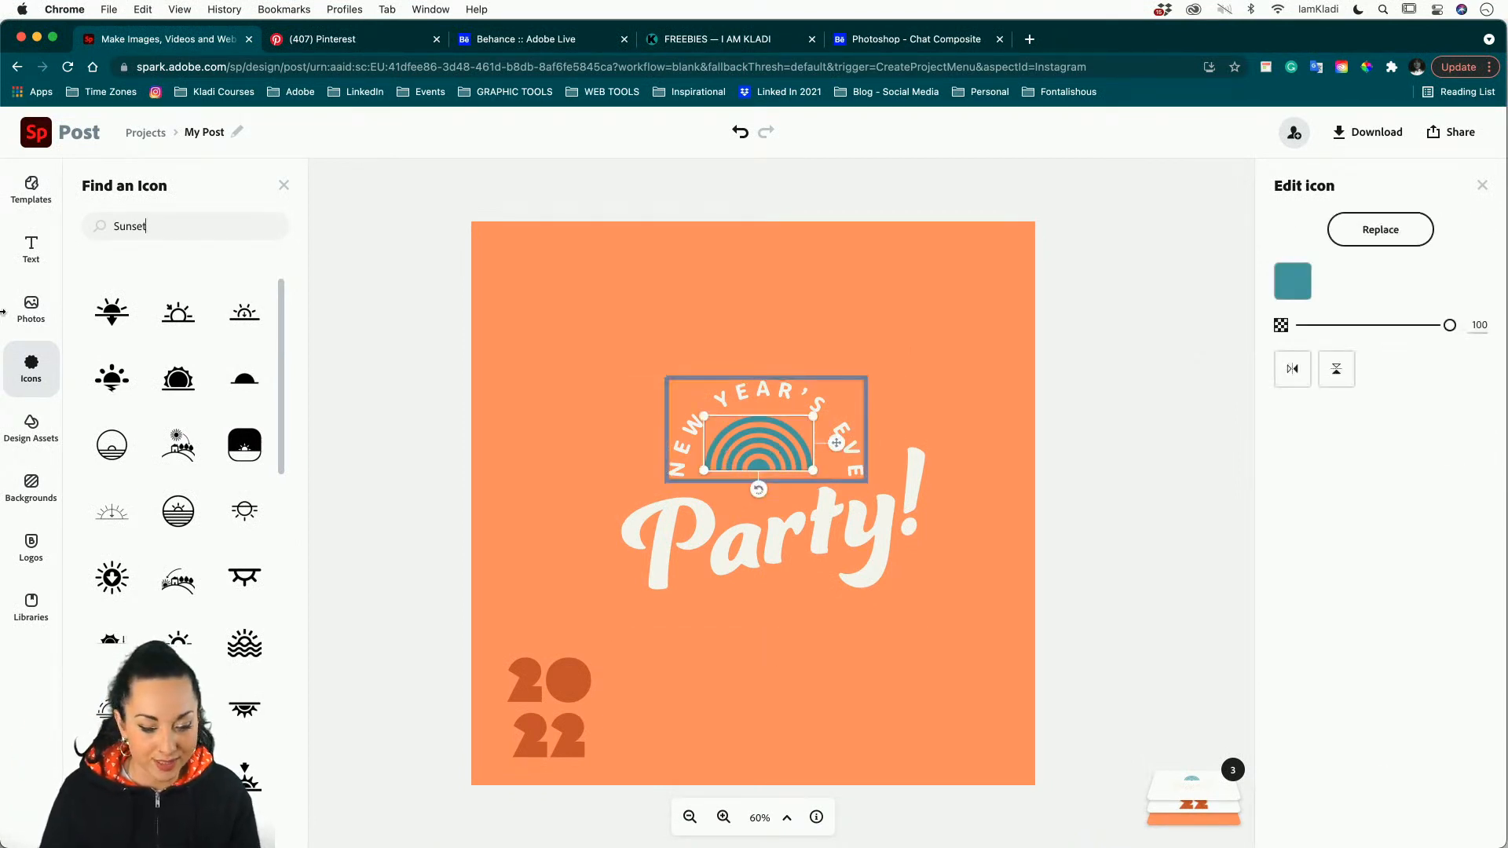
Search the icon library for "party" and replace the rainbow icon with the thin-lined starburst firework.
double_click(129, 228)
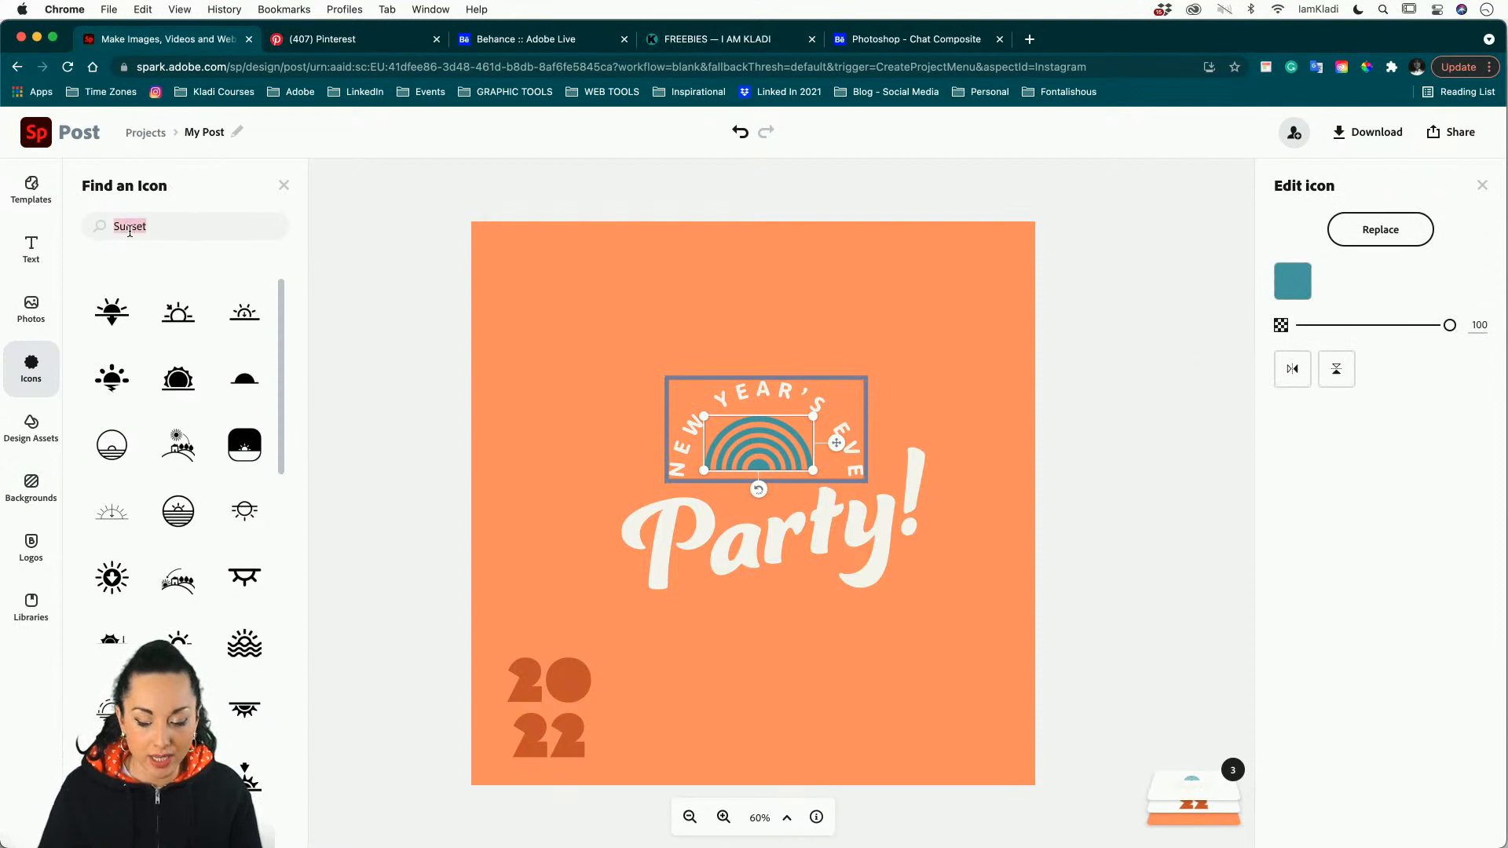
type("party")
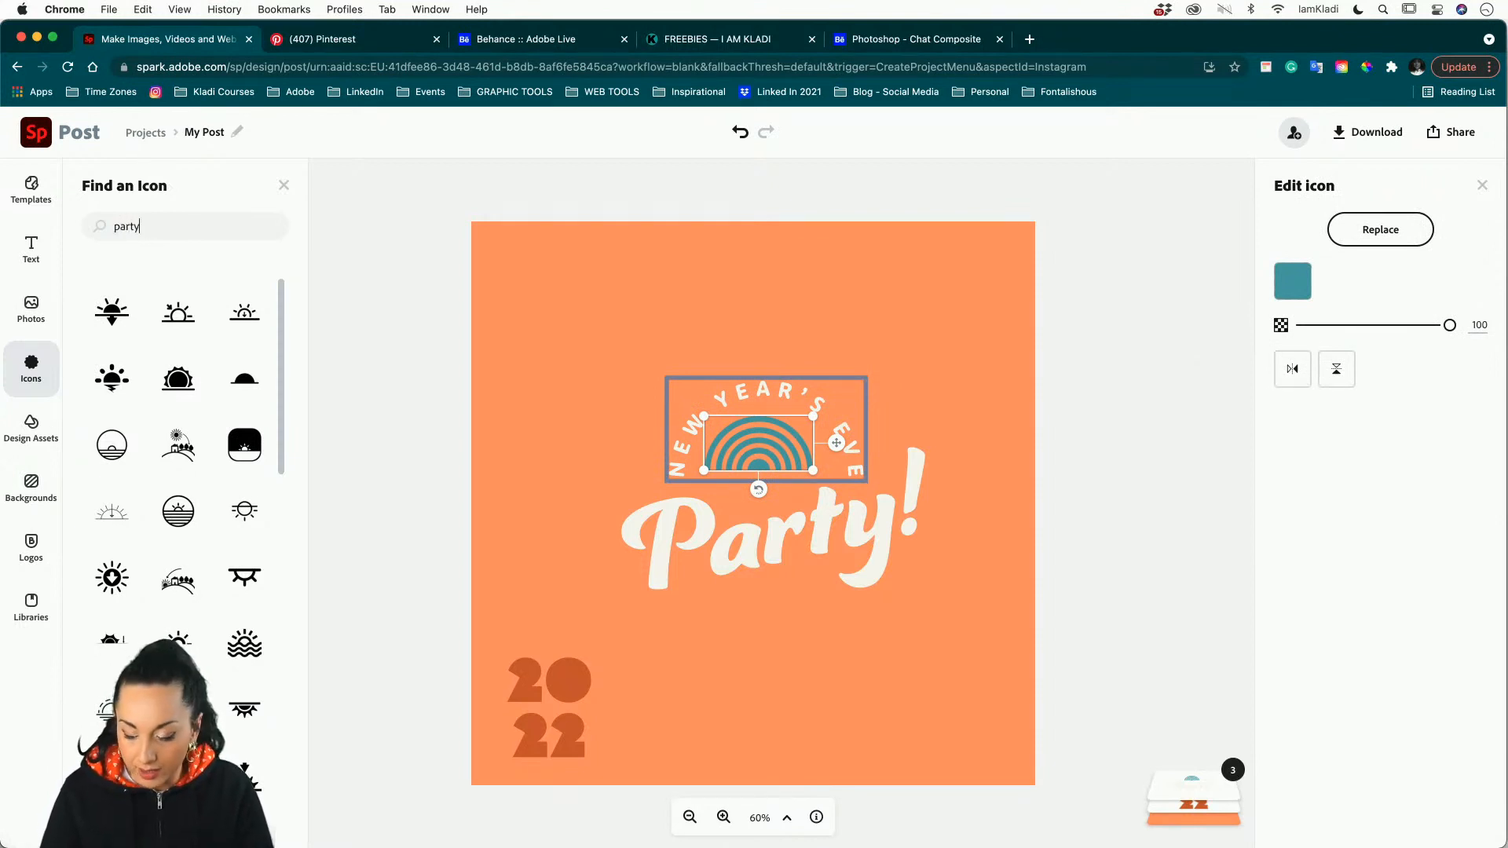
key("Return")
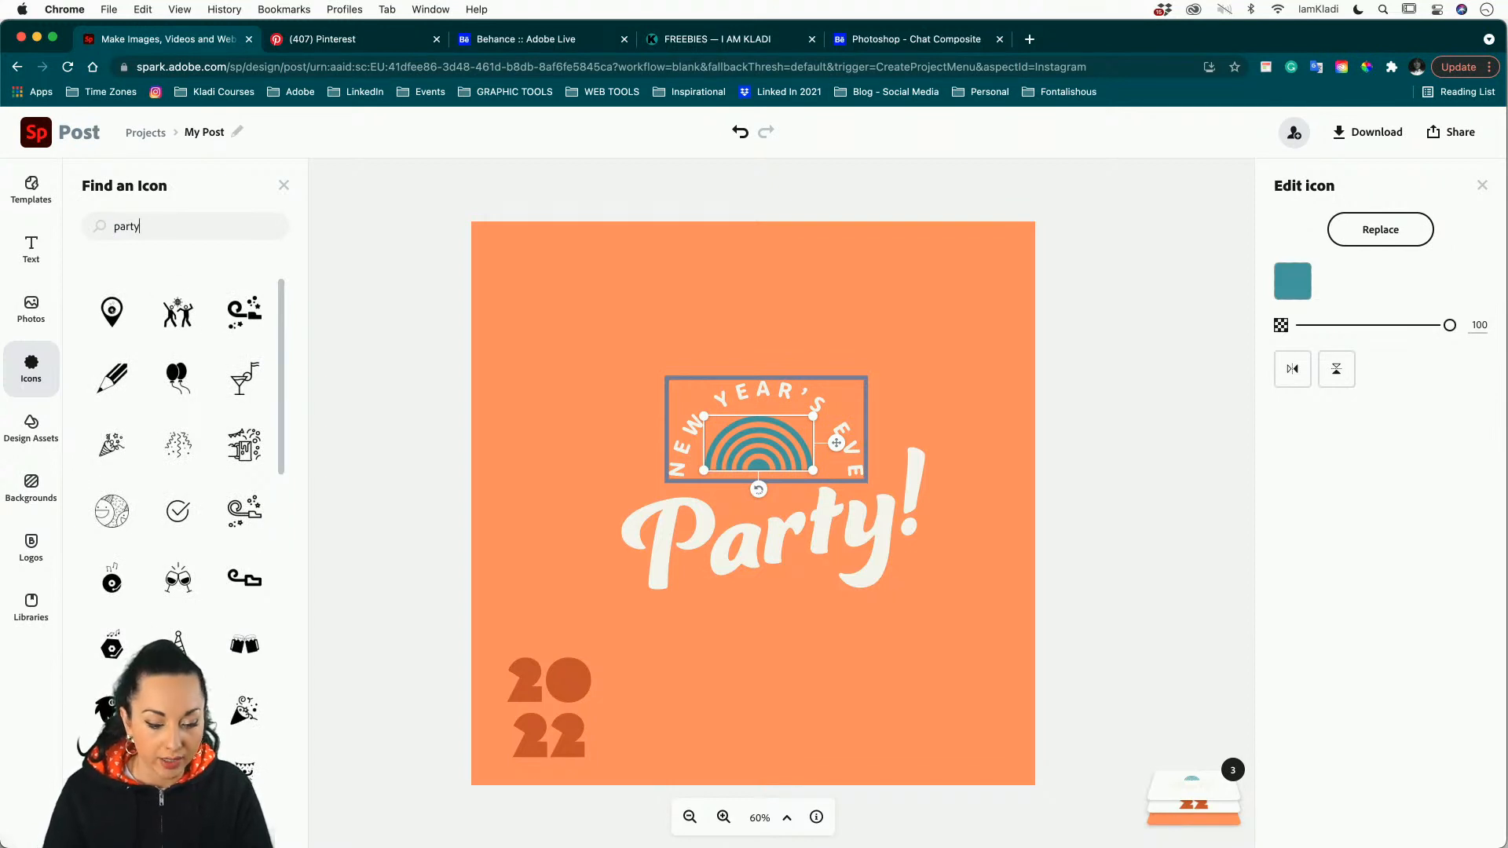
scroll(161, 428, "down", 3)
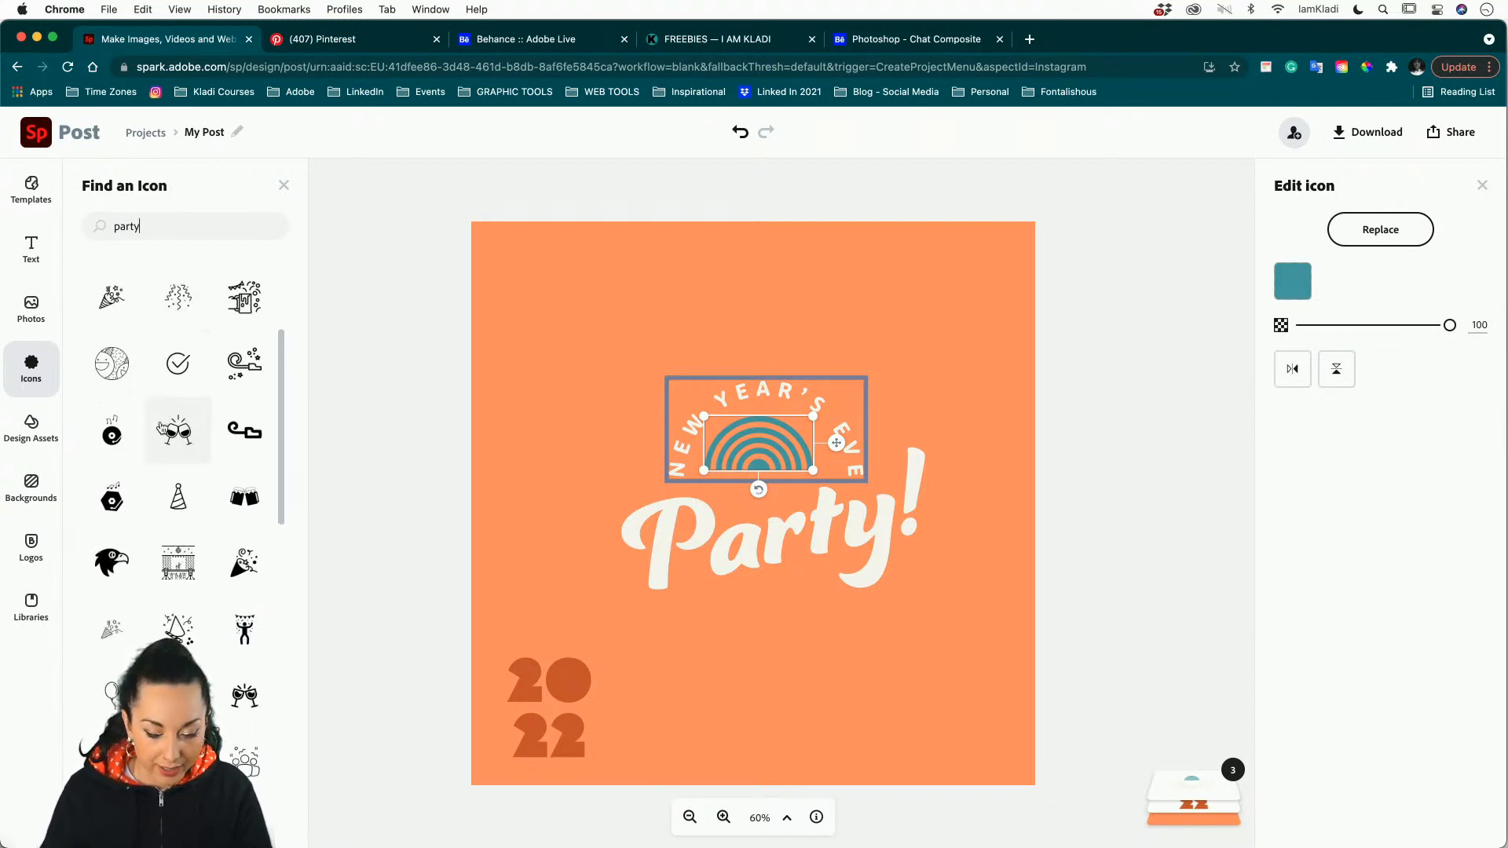
scroll(161, 429, "down", 5)
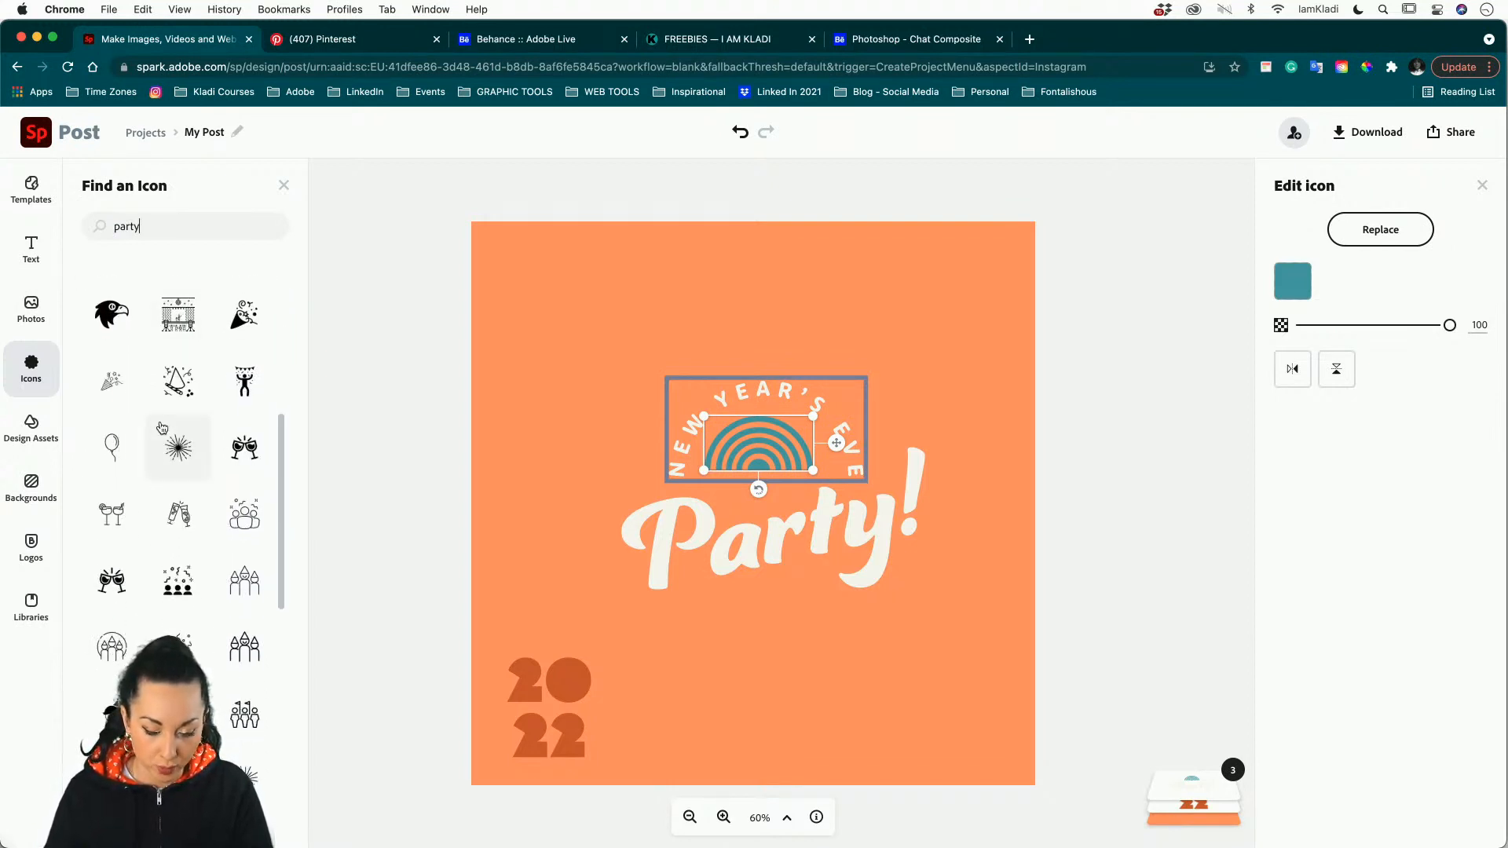
scroll(244, 455, "down", 2)
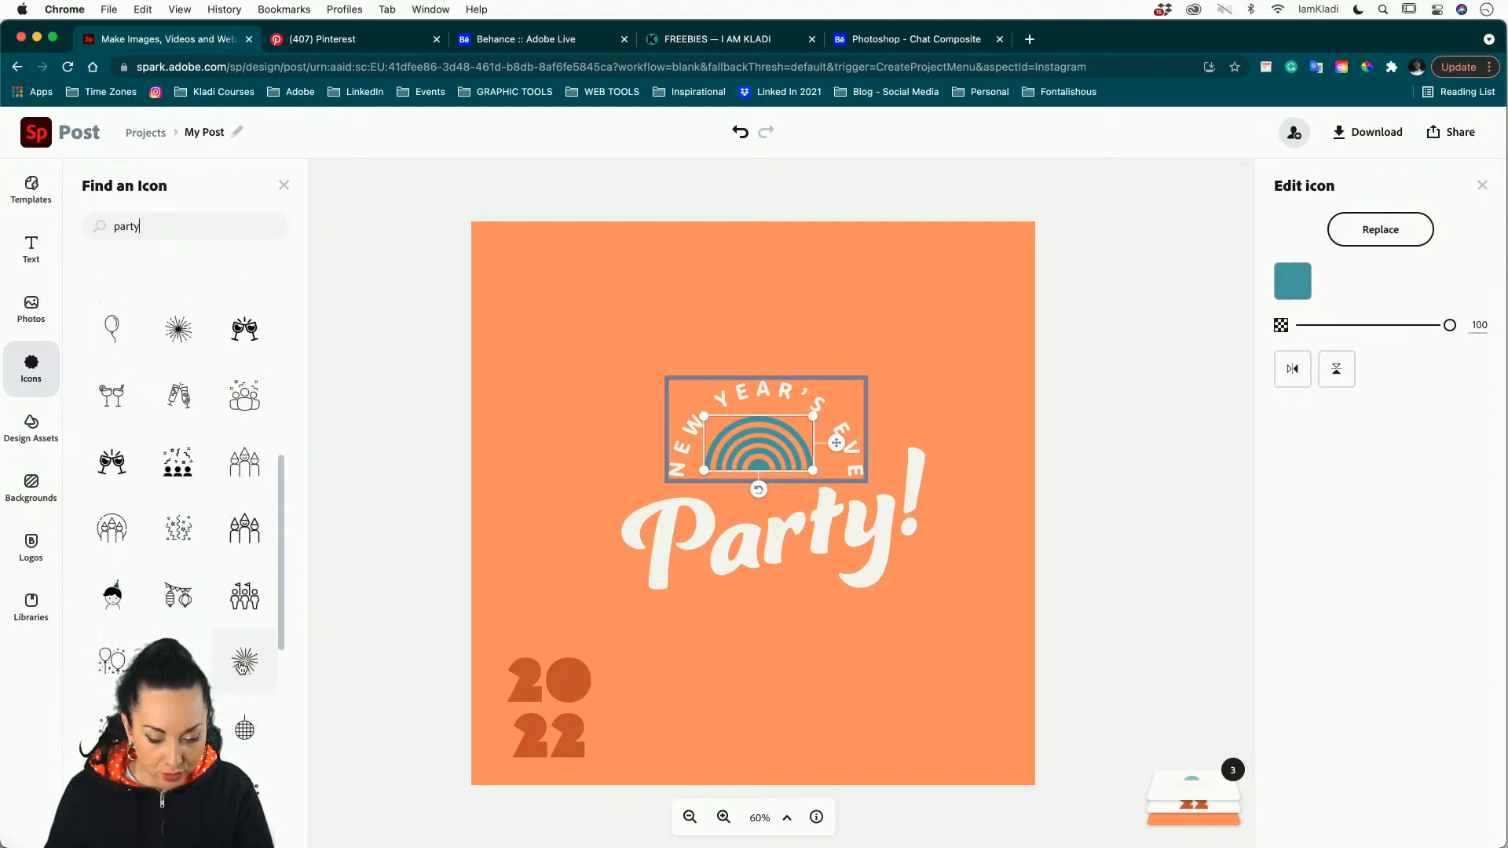
left_click(244, 663)
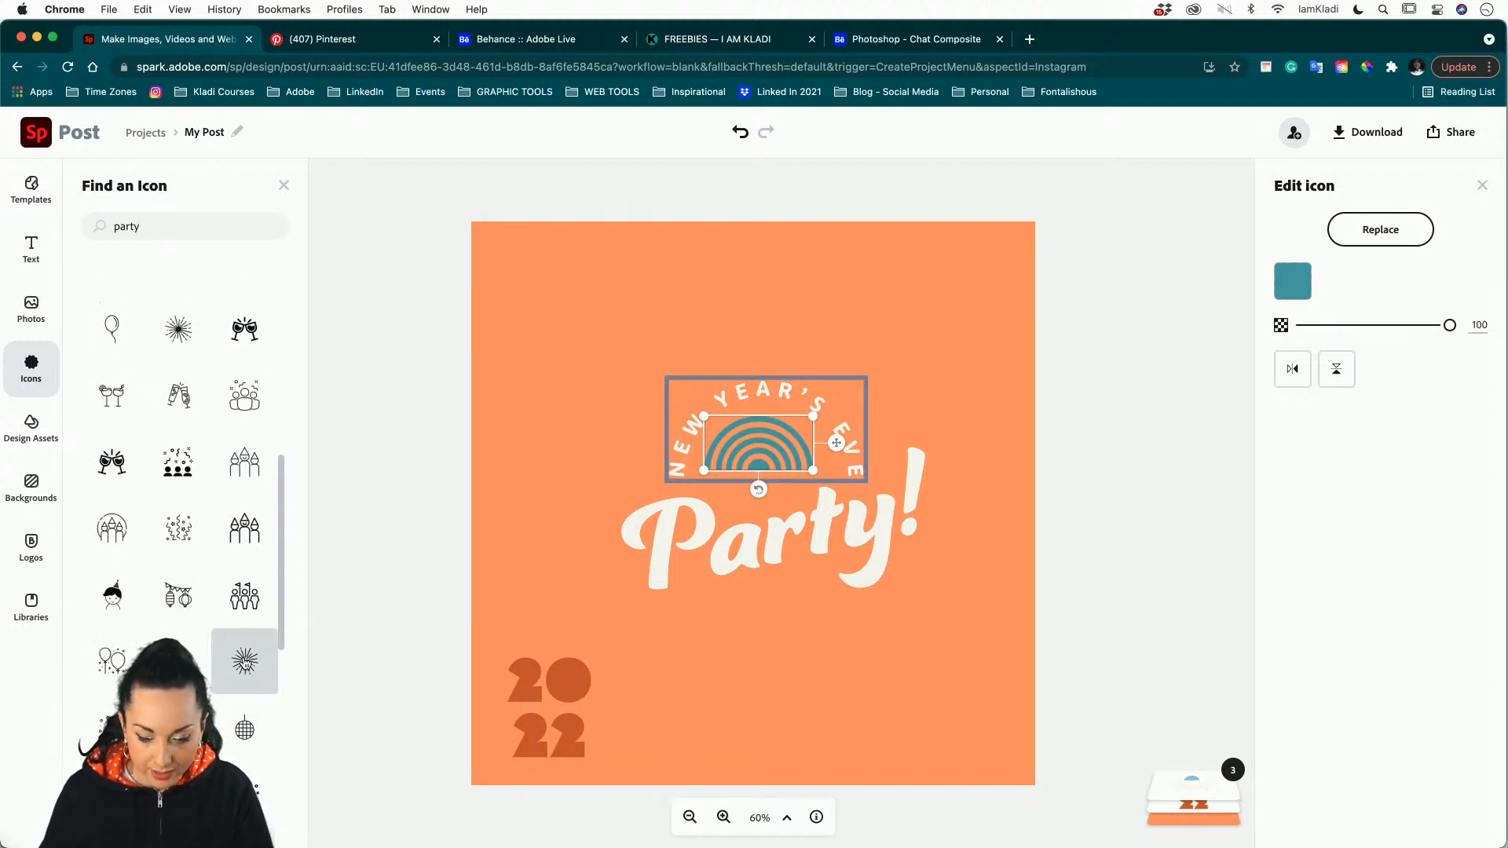
Swap the thin-lined starburst under the arched text for the firework with a solid centre, undoing the extra copy added to the canvas.
left_click(170, 333)
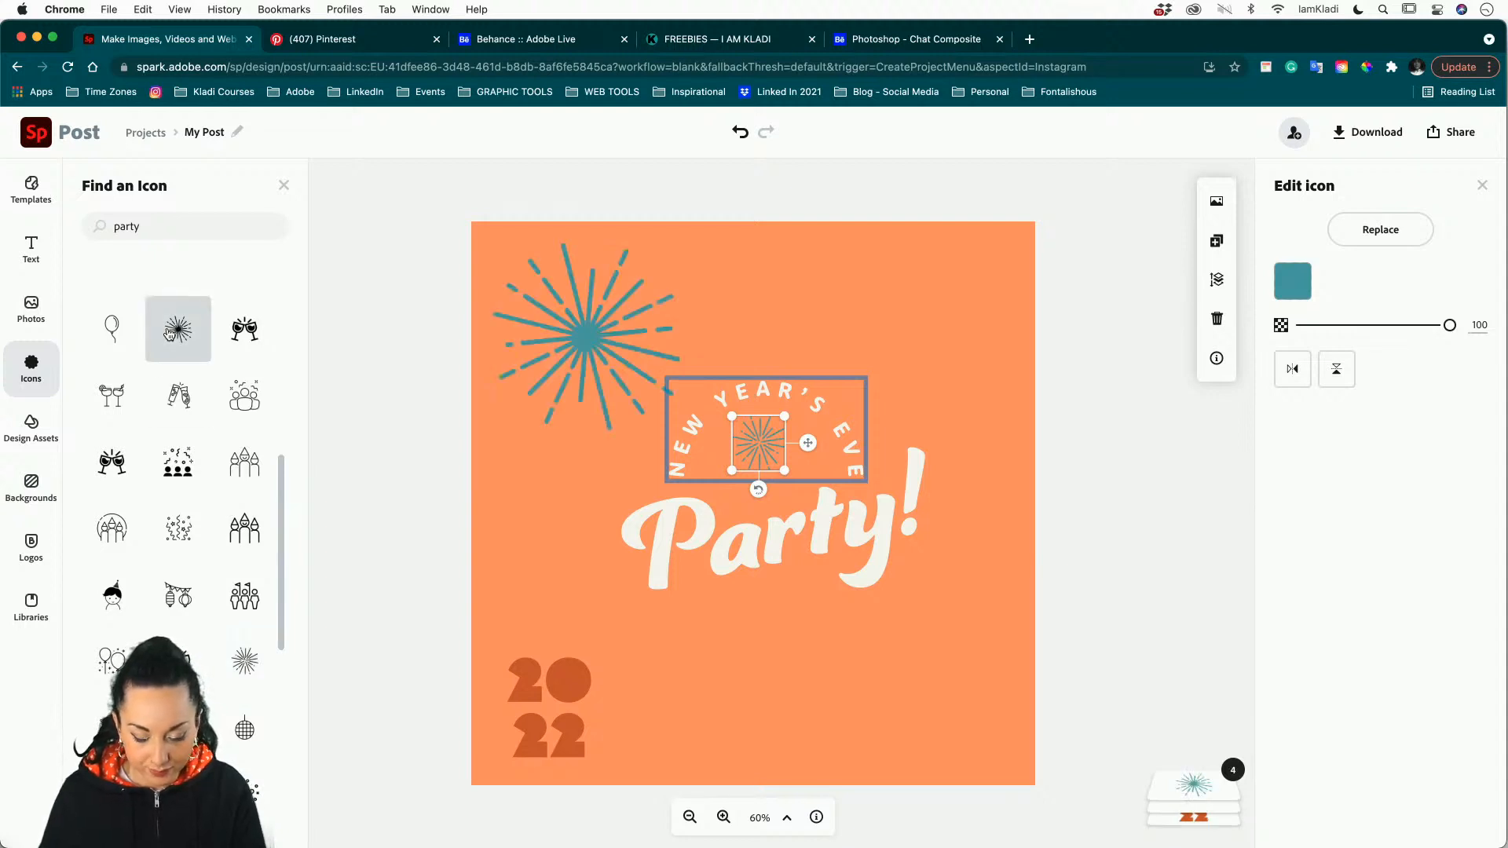
key("super+z")
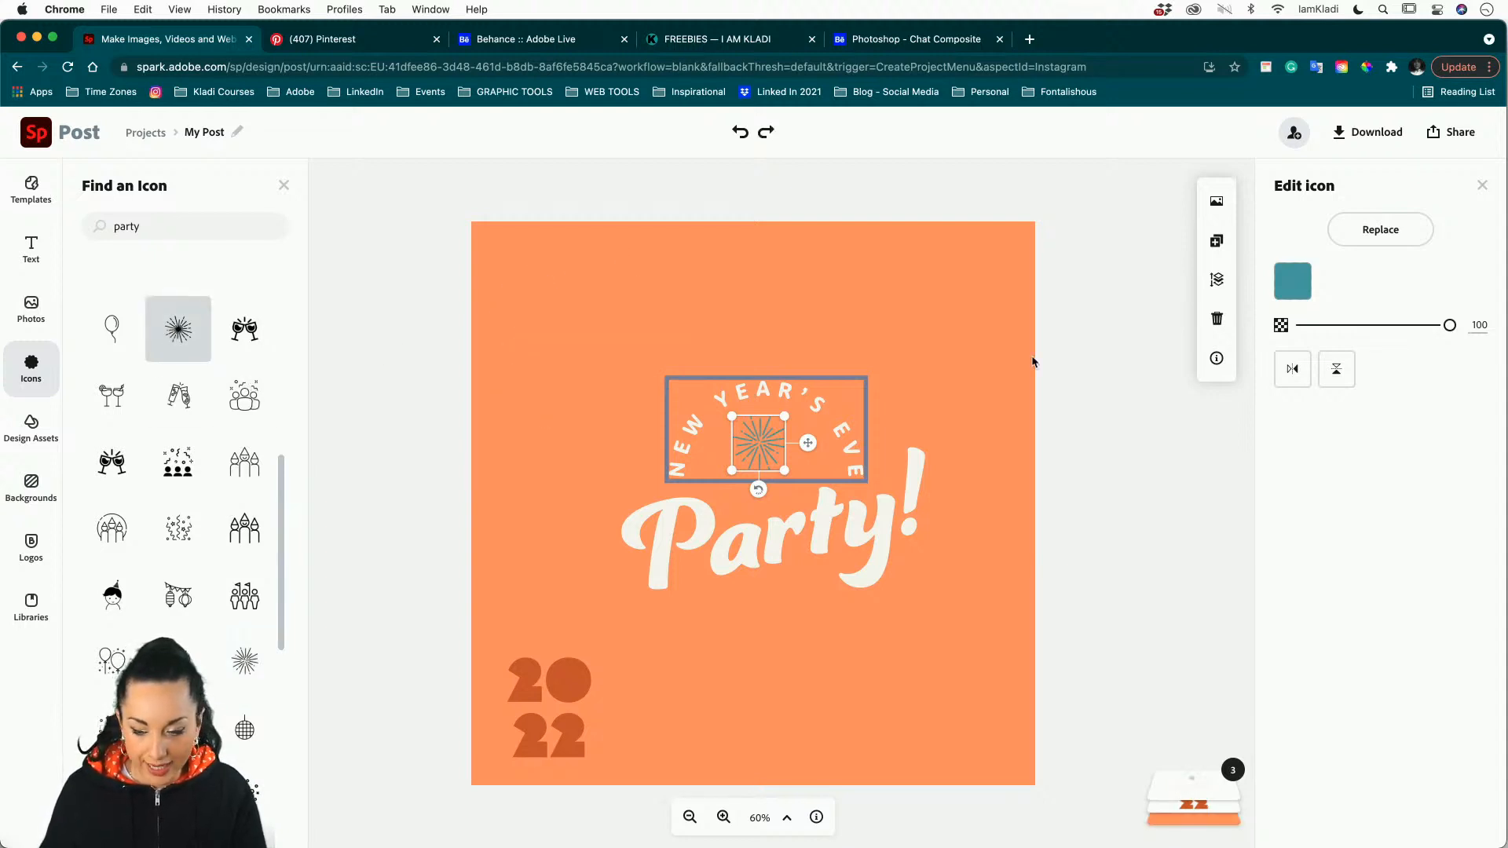
left_click(1389, 236)
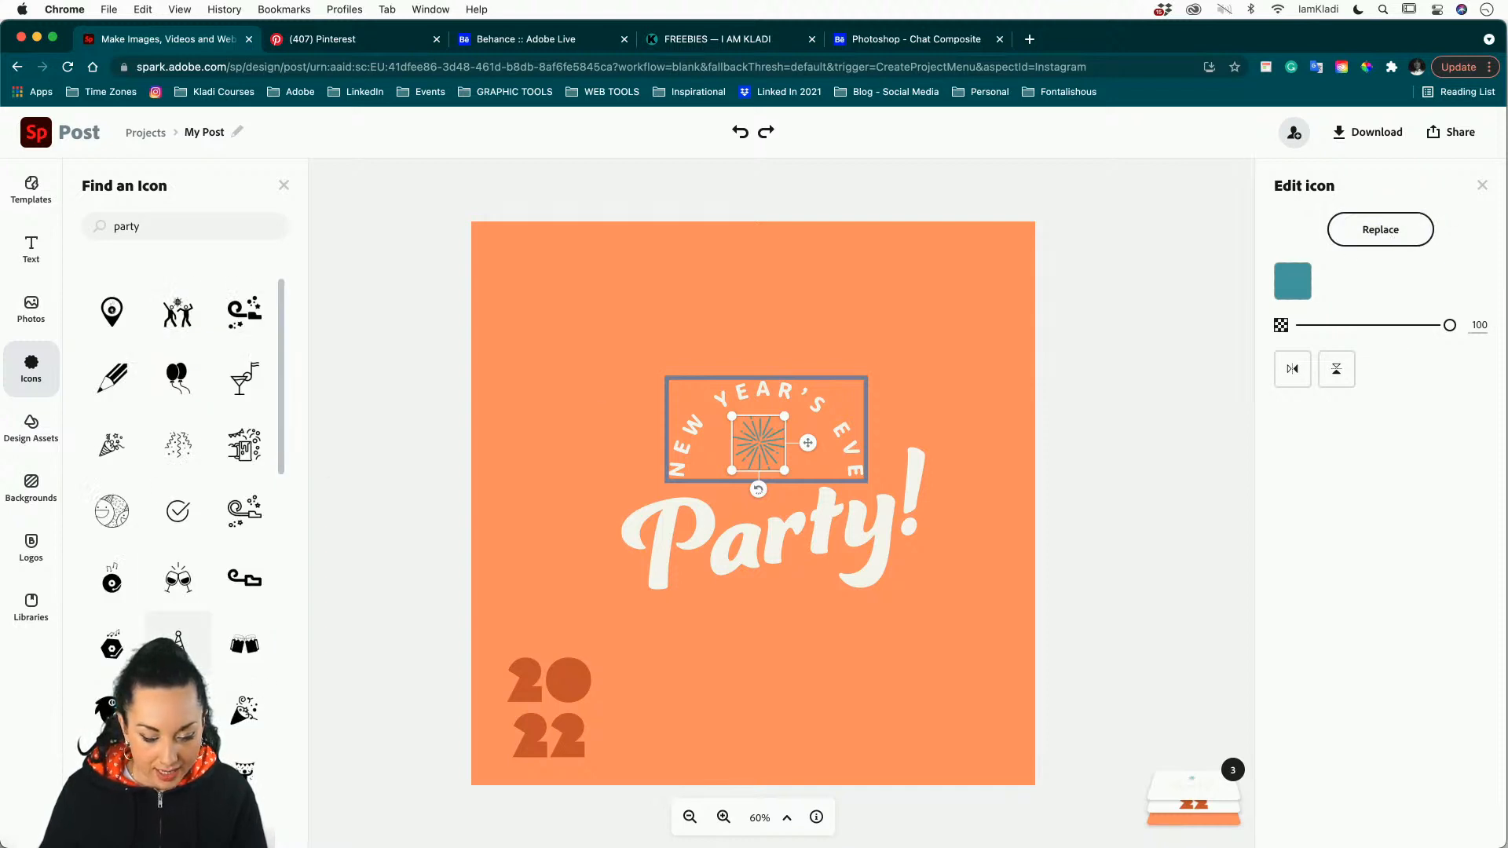
scroll(188, 440, "down", 1)
scroll(178, 599, "down", 2)
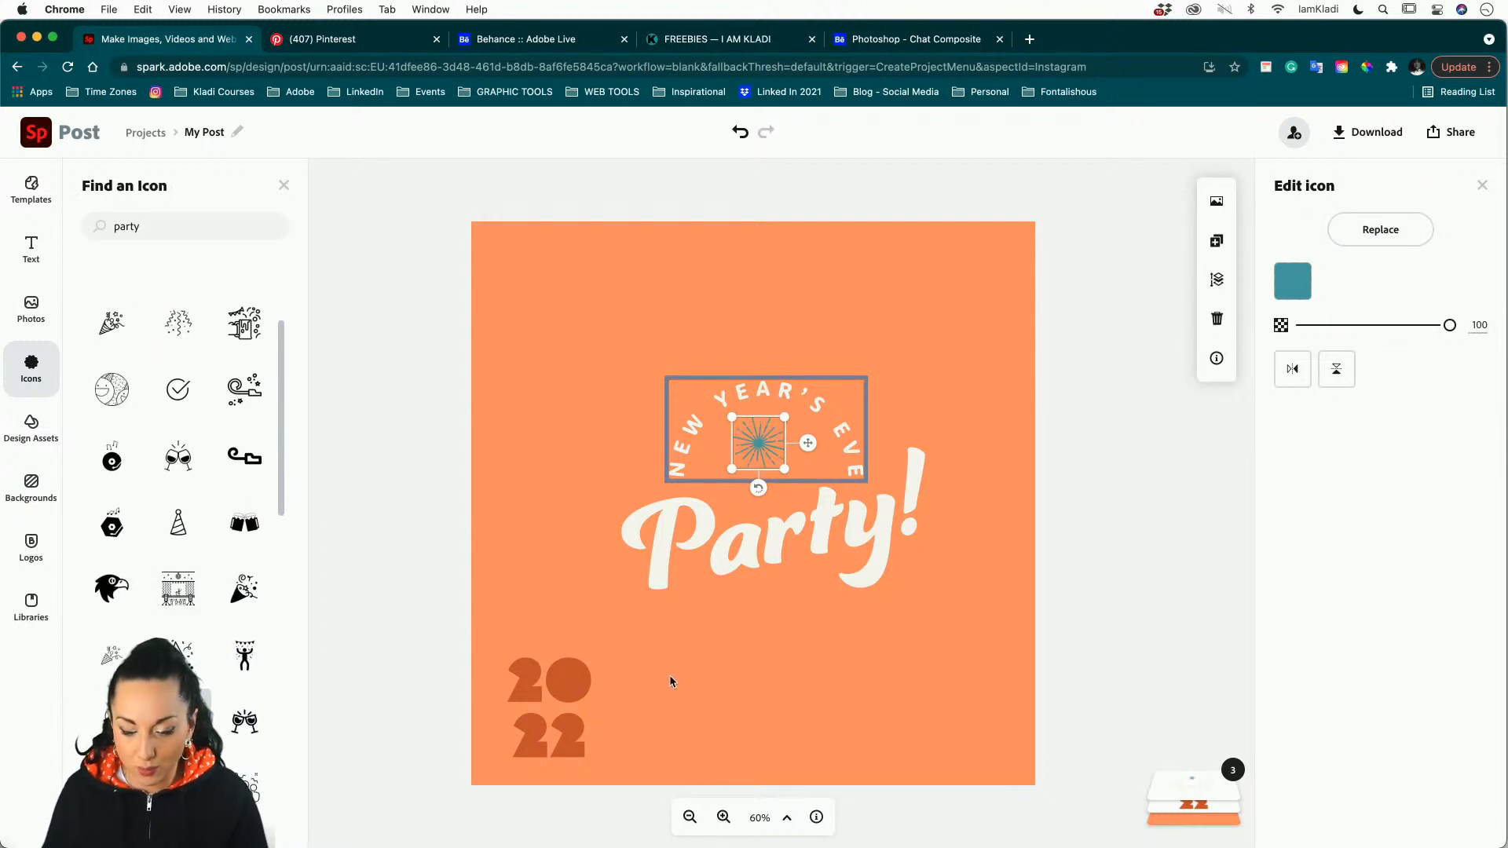
Enlarge the firework icon to about twice its size and centre it beneath the "NEW YEAR's EVE" arch.
left_click_drag(731, 470, 699, 507)
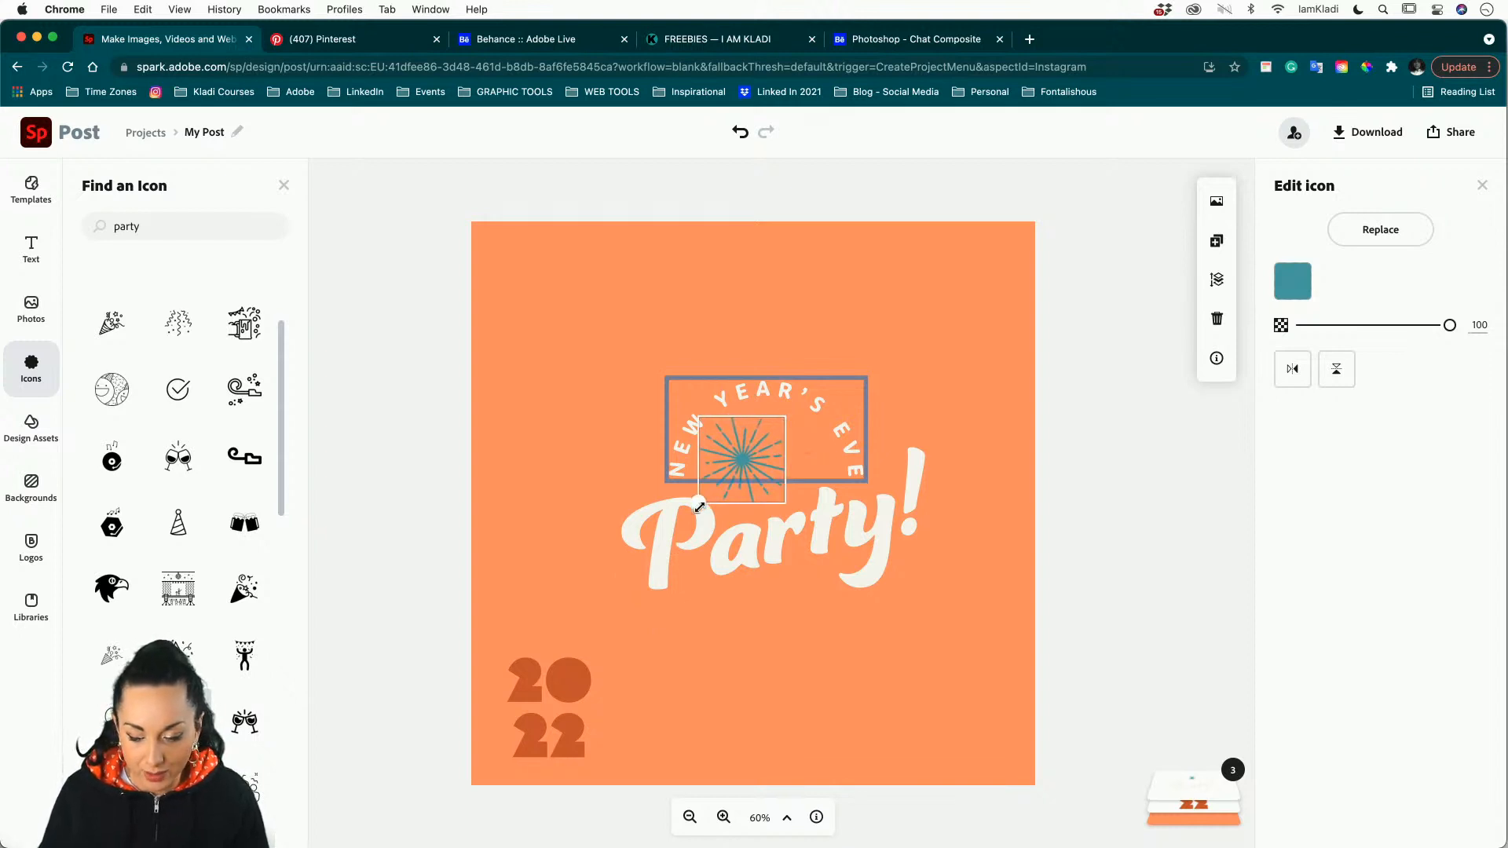
mouse_move(785, 417)
left_mouse_down()
mouse_move(820, 381)
mouse_move(806, 396)
left_mouse_up()
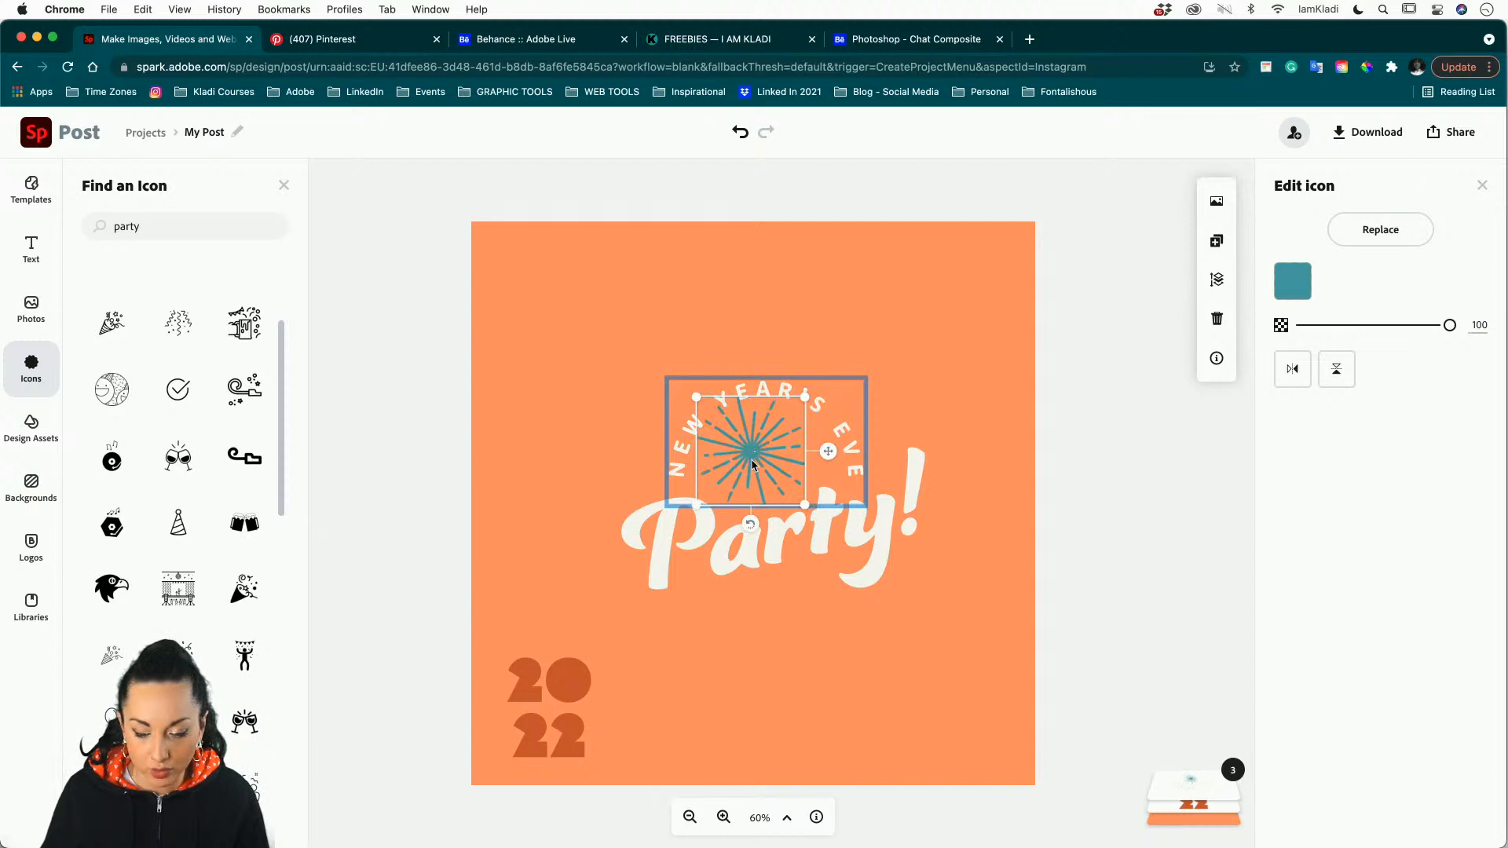
left_click_drag(752, 463, 758, 468)
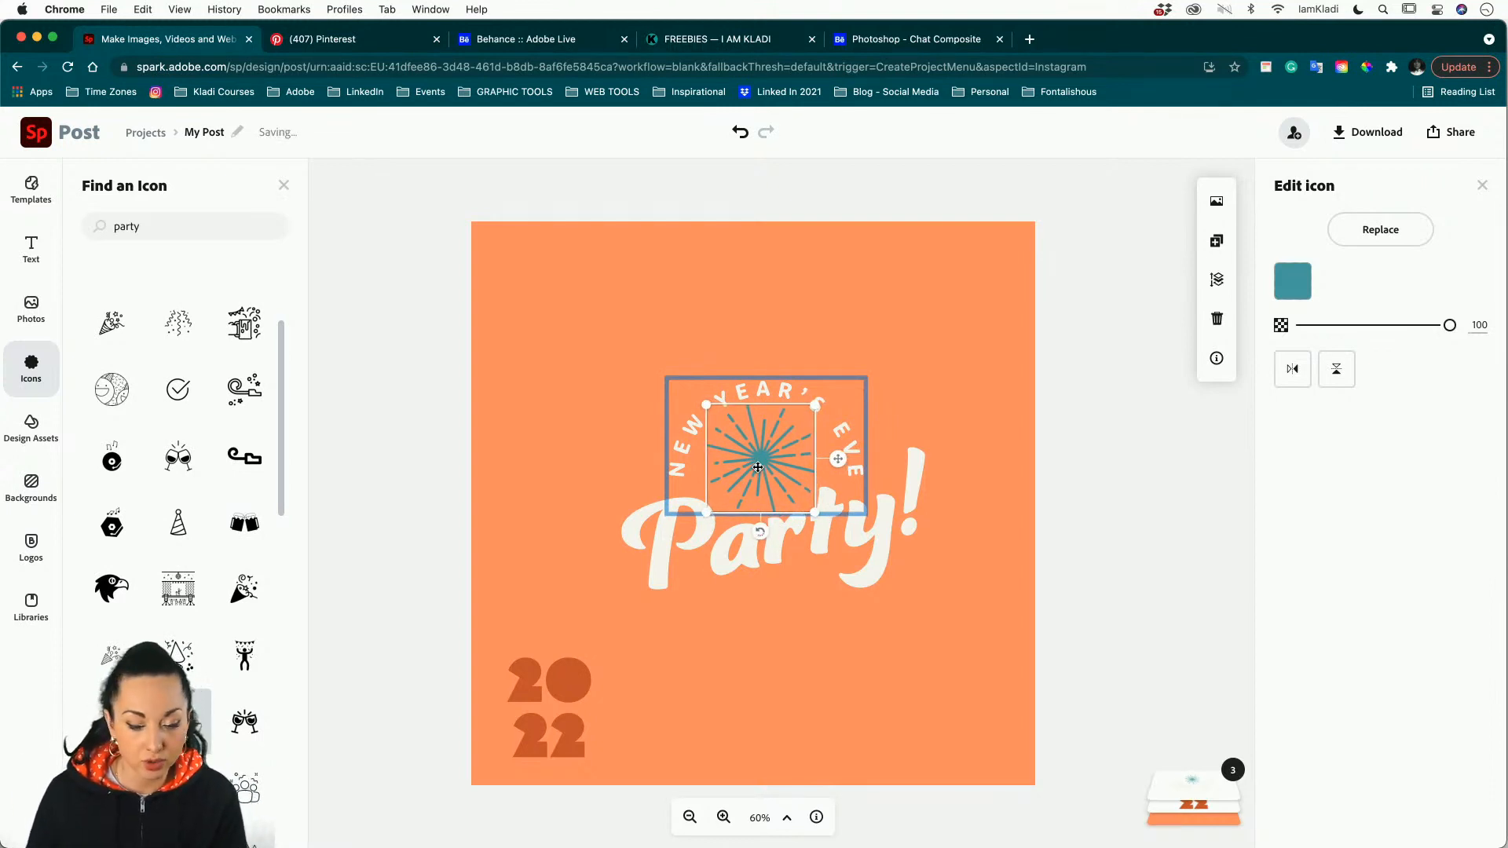
Insert the original "If not now When?" text template above the party text for comparison and delete it again.
left_click(31, 248)
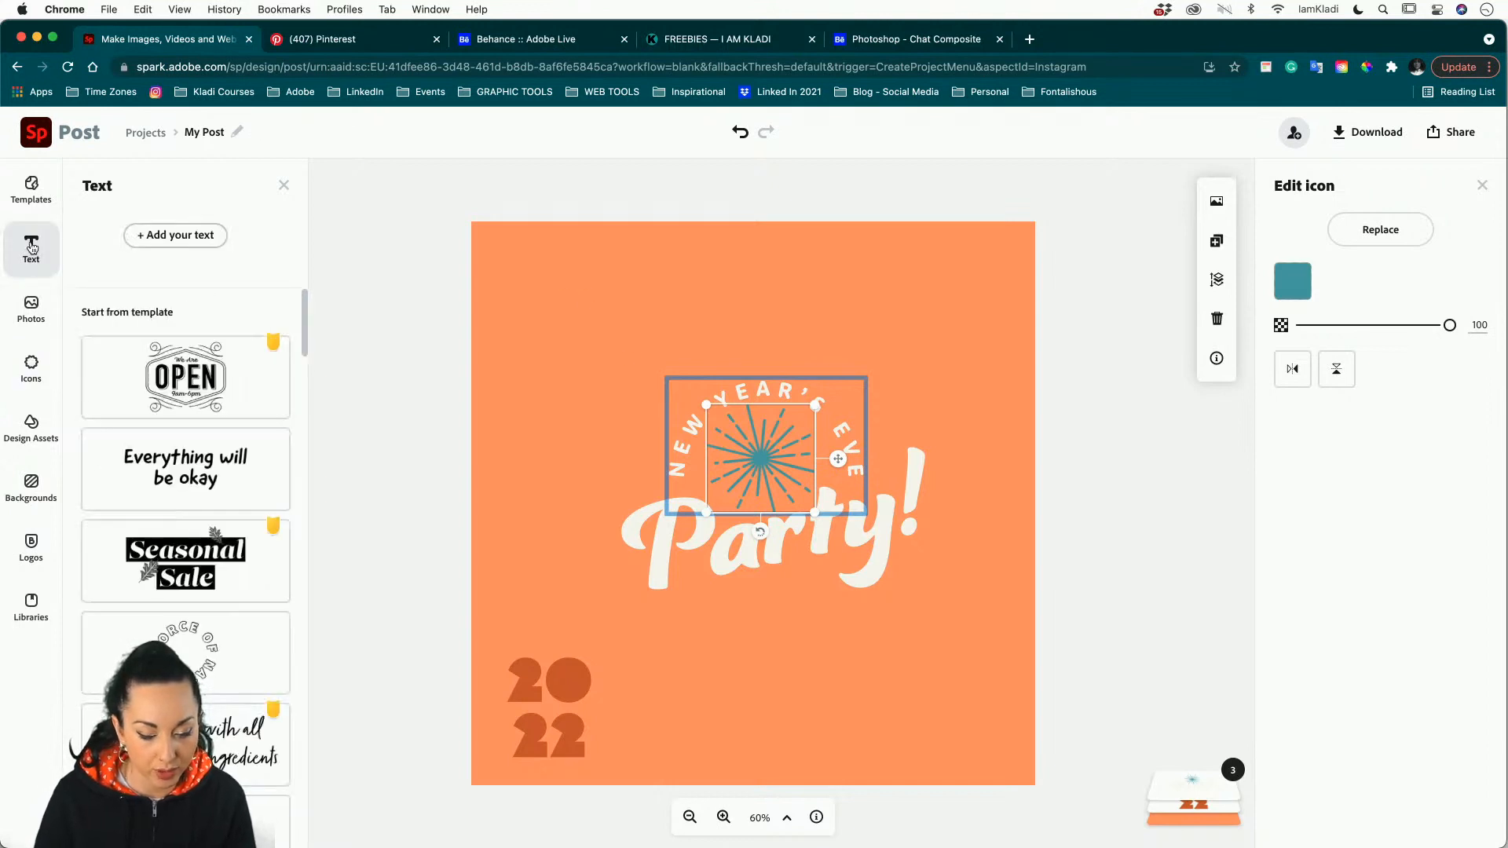
scroll(180, 629, "down", 10)
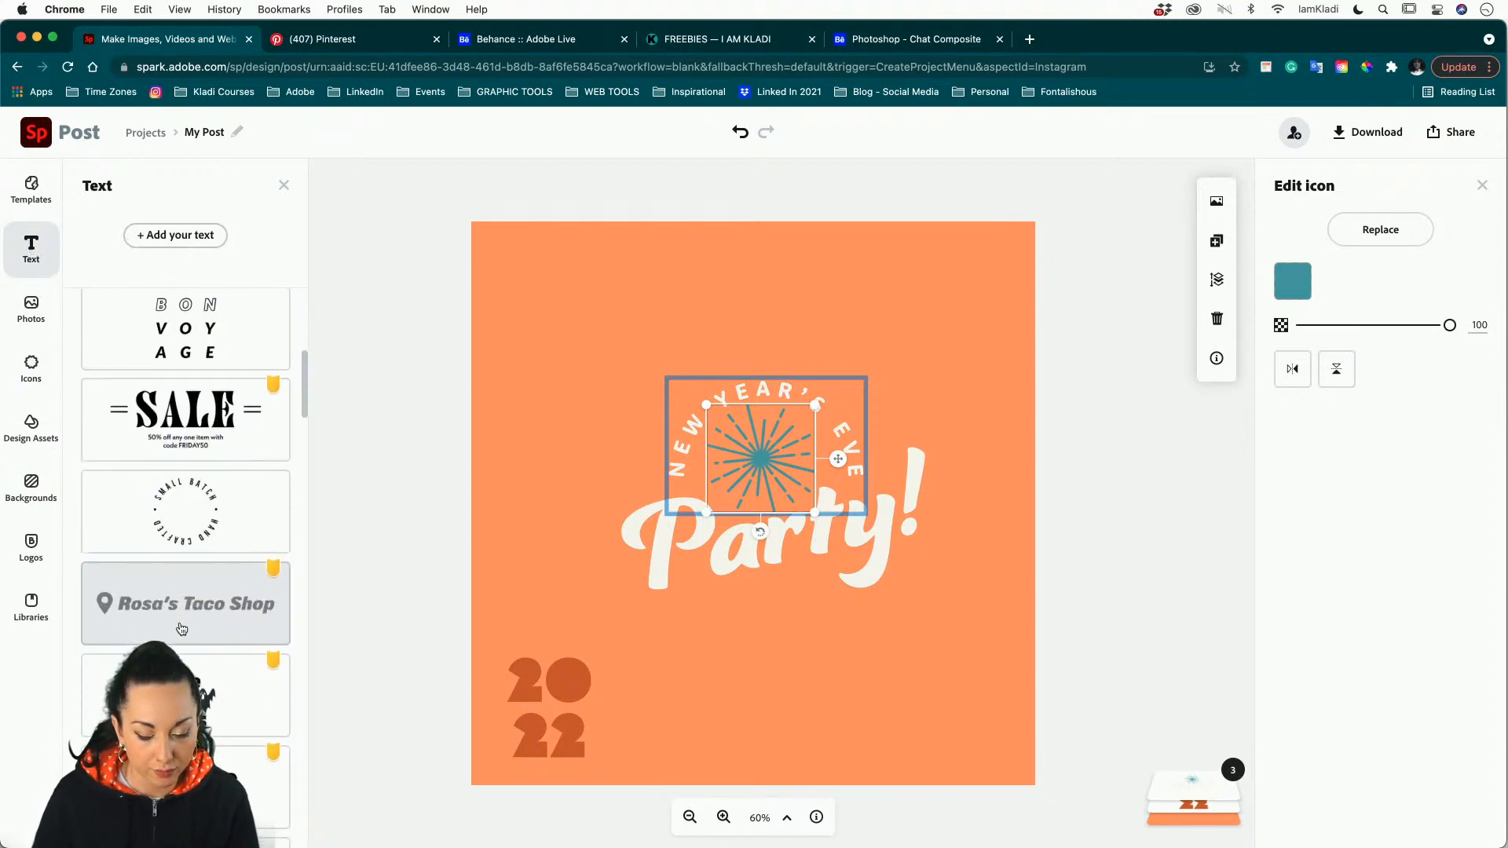
scroll(180, 625, "down", 3)
left_click(179, 620)
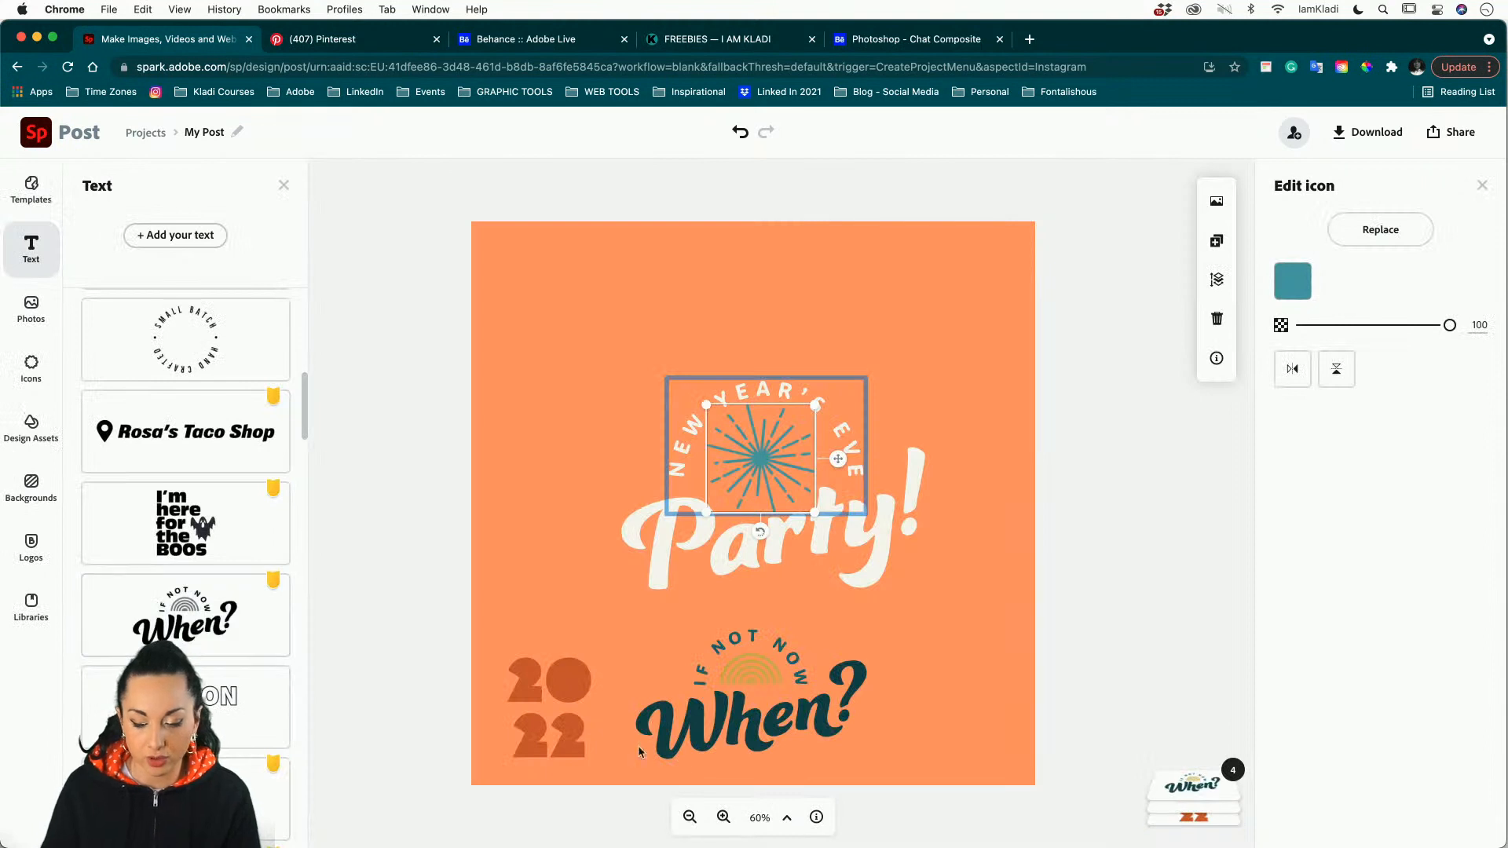
left_click_drag(807, 695, 968, 303)
left_click(1084, 417)
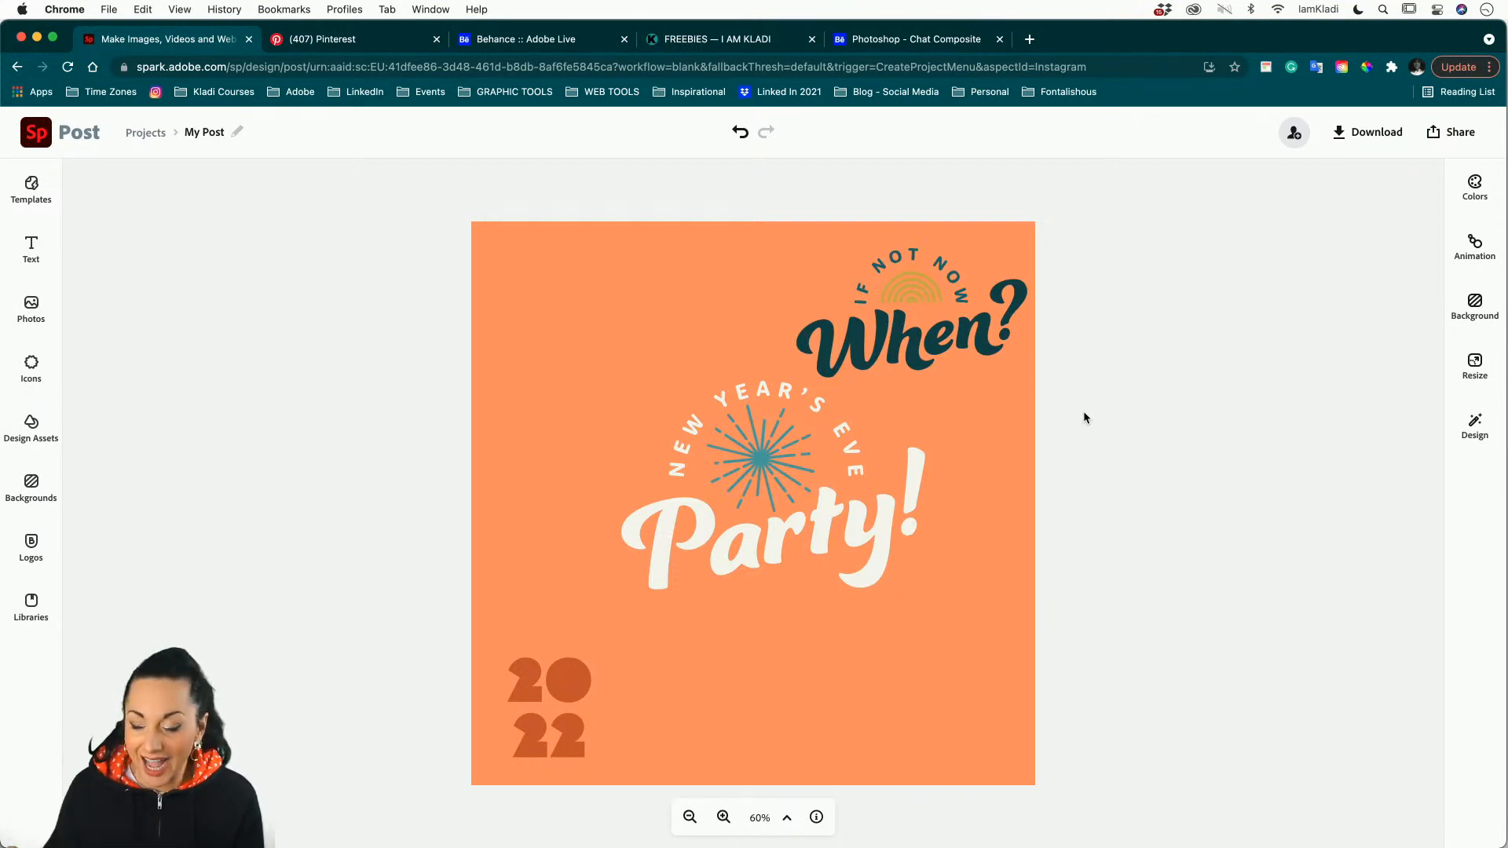
left_click(965, 325)
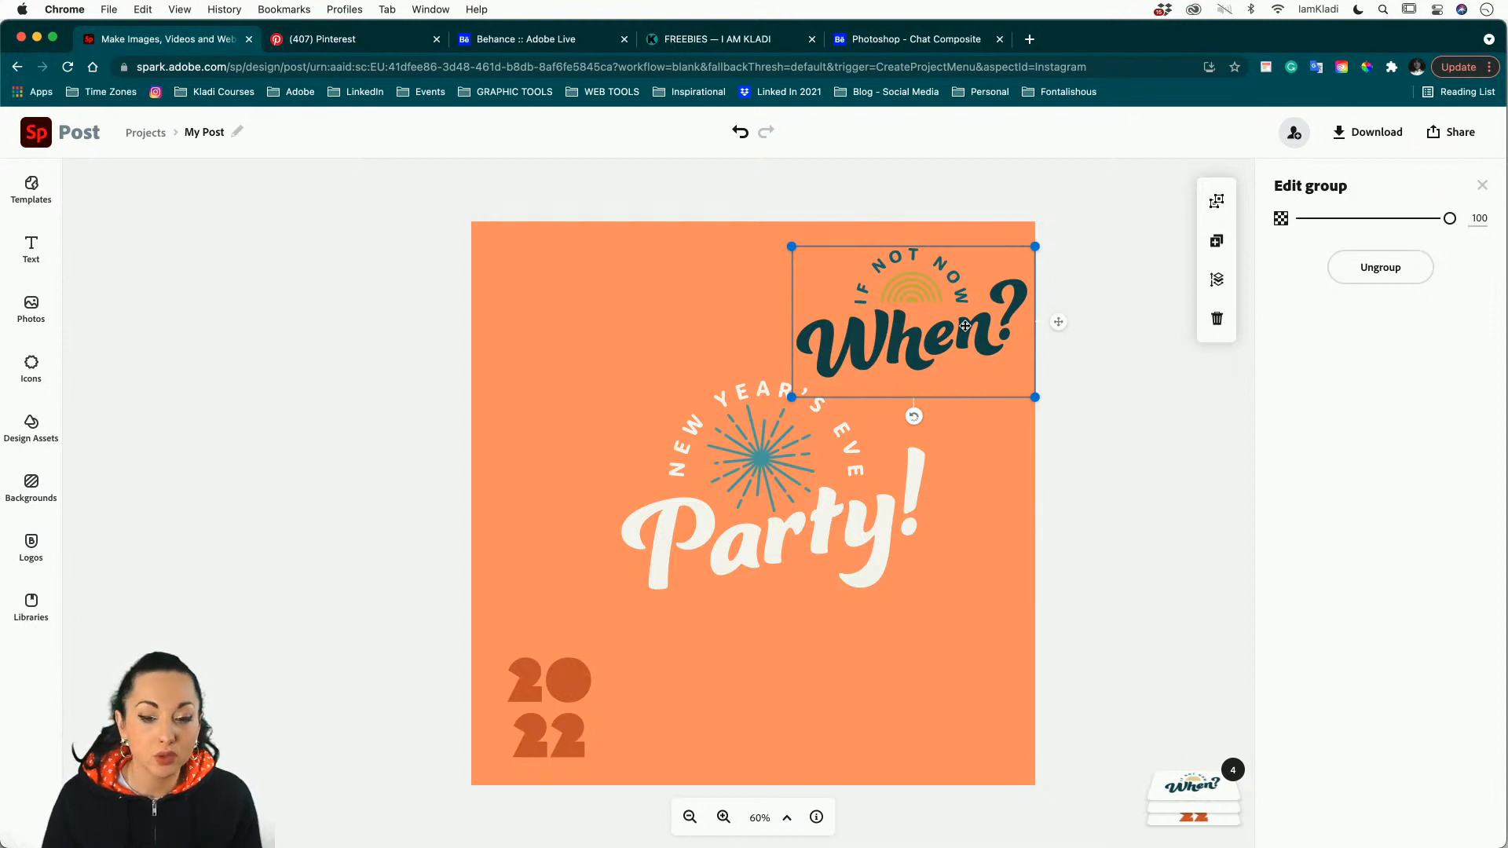
left_click(1218, 320)
Expand the layer stack and move the "NEW YEAR's EVE Party!" group to the post's lower-right corner.
left_click(780, 514)
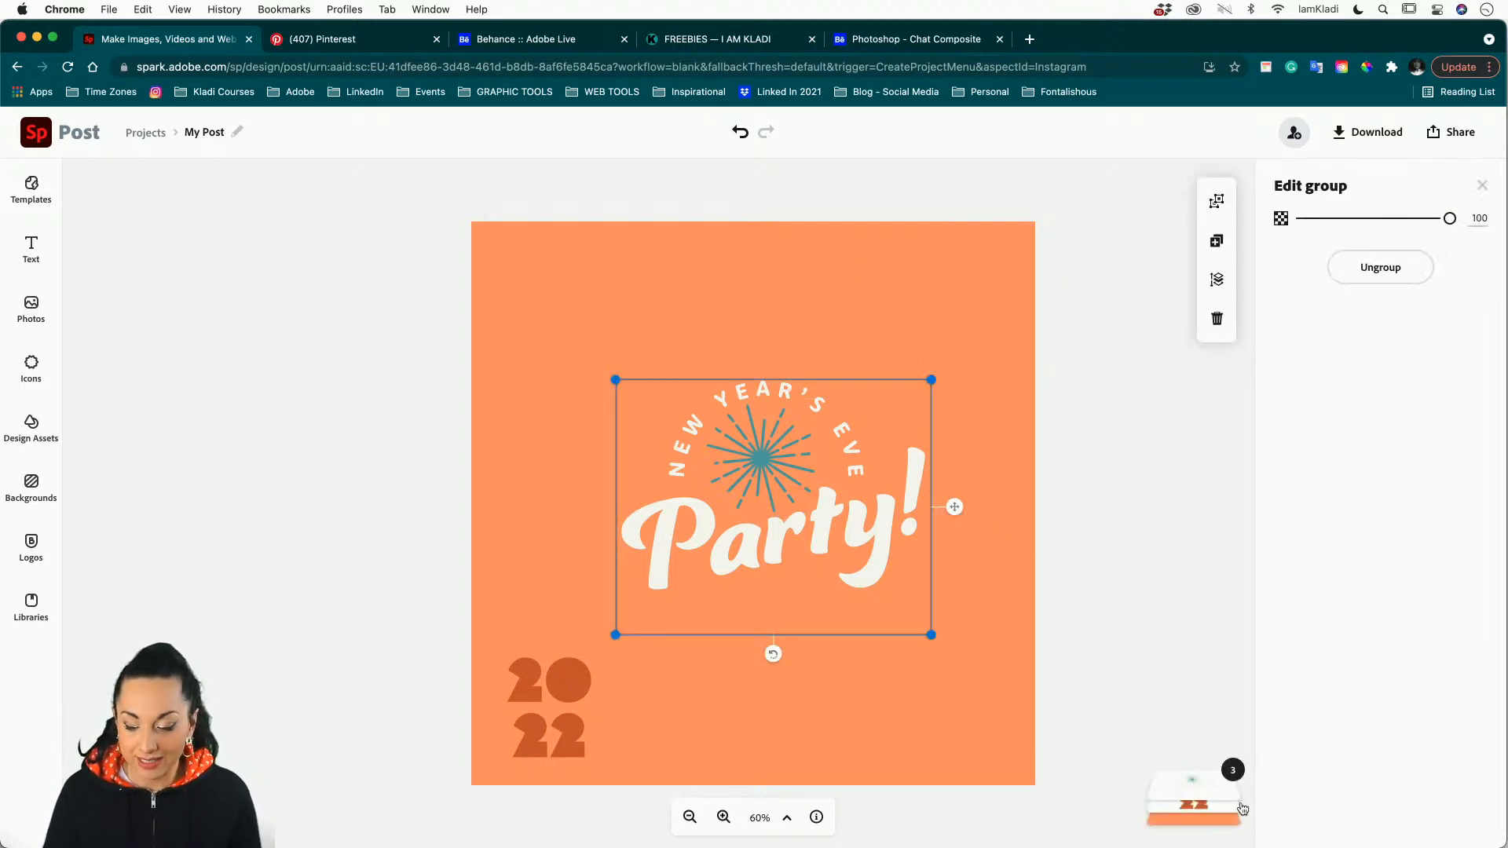
left_click(1202, 793)
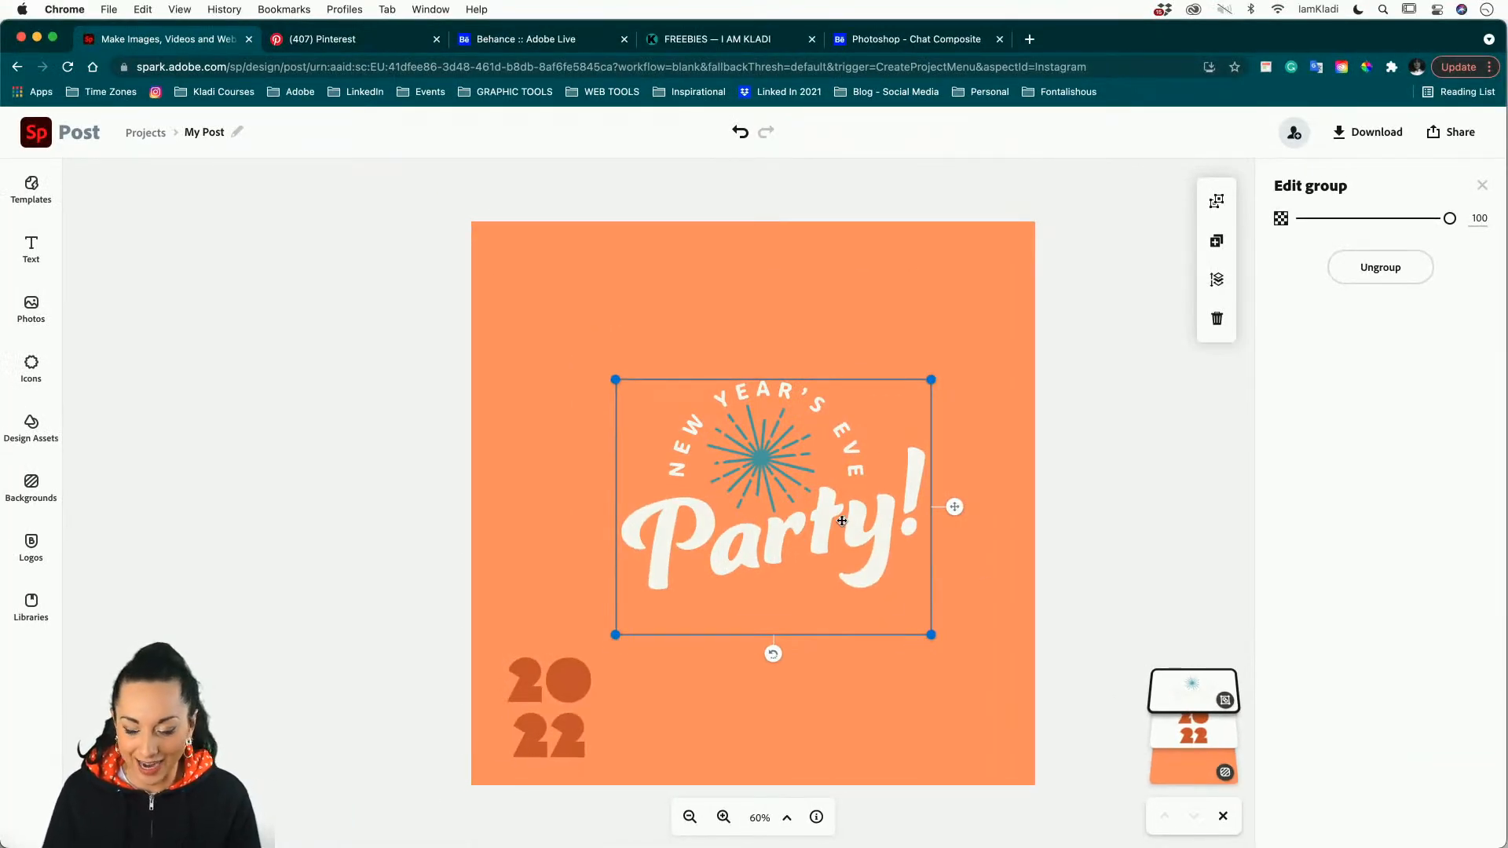
left_click(1081, 578)
left_click_drag(879, 517, 958, 661)
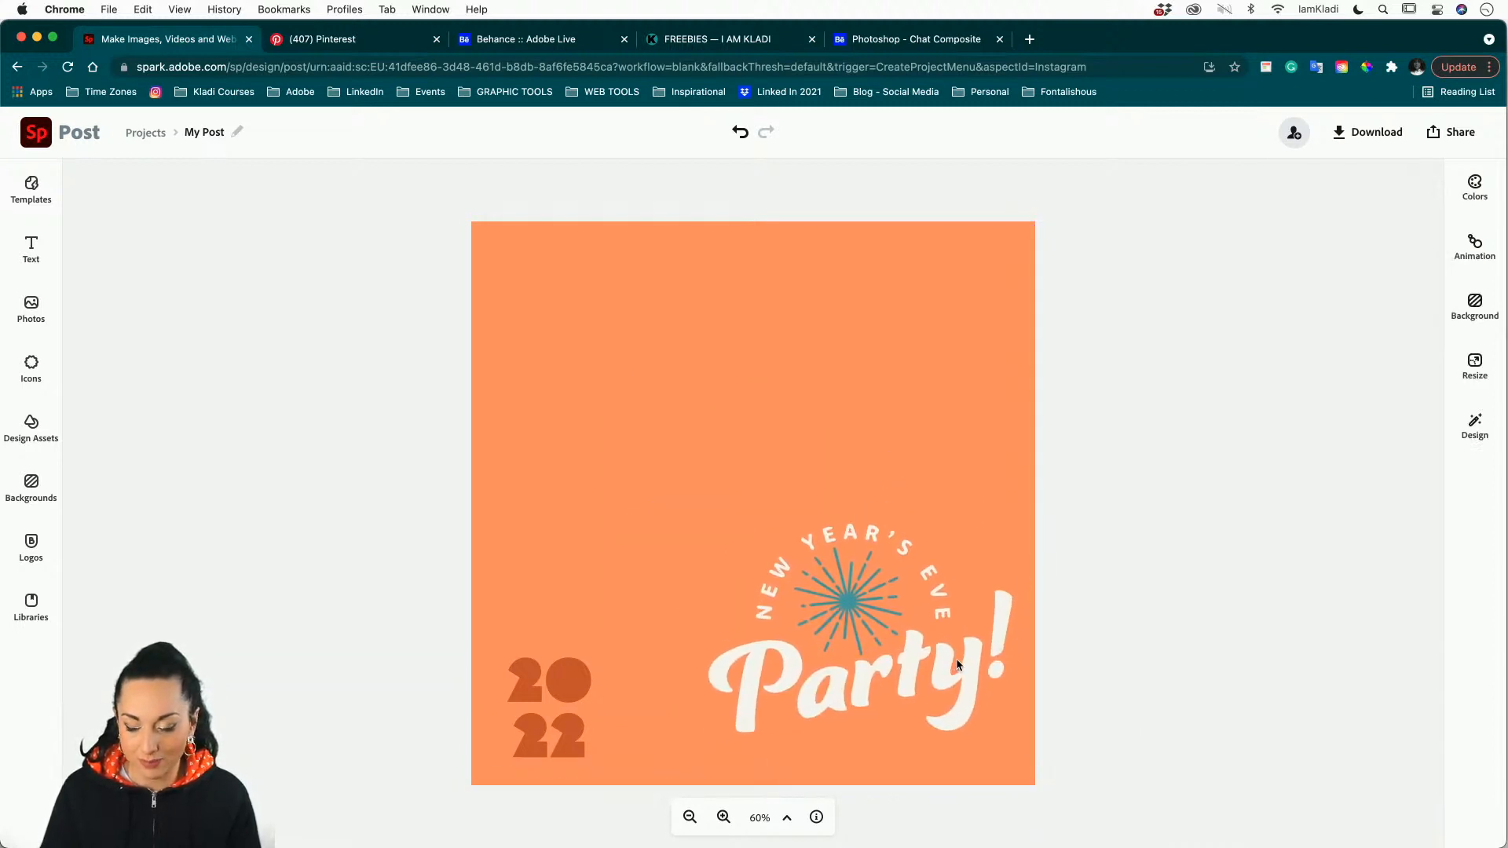
Select the orange background layer, search the free photos for "party" and browse the images.
left_click(597, 402)
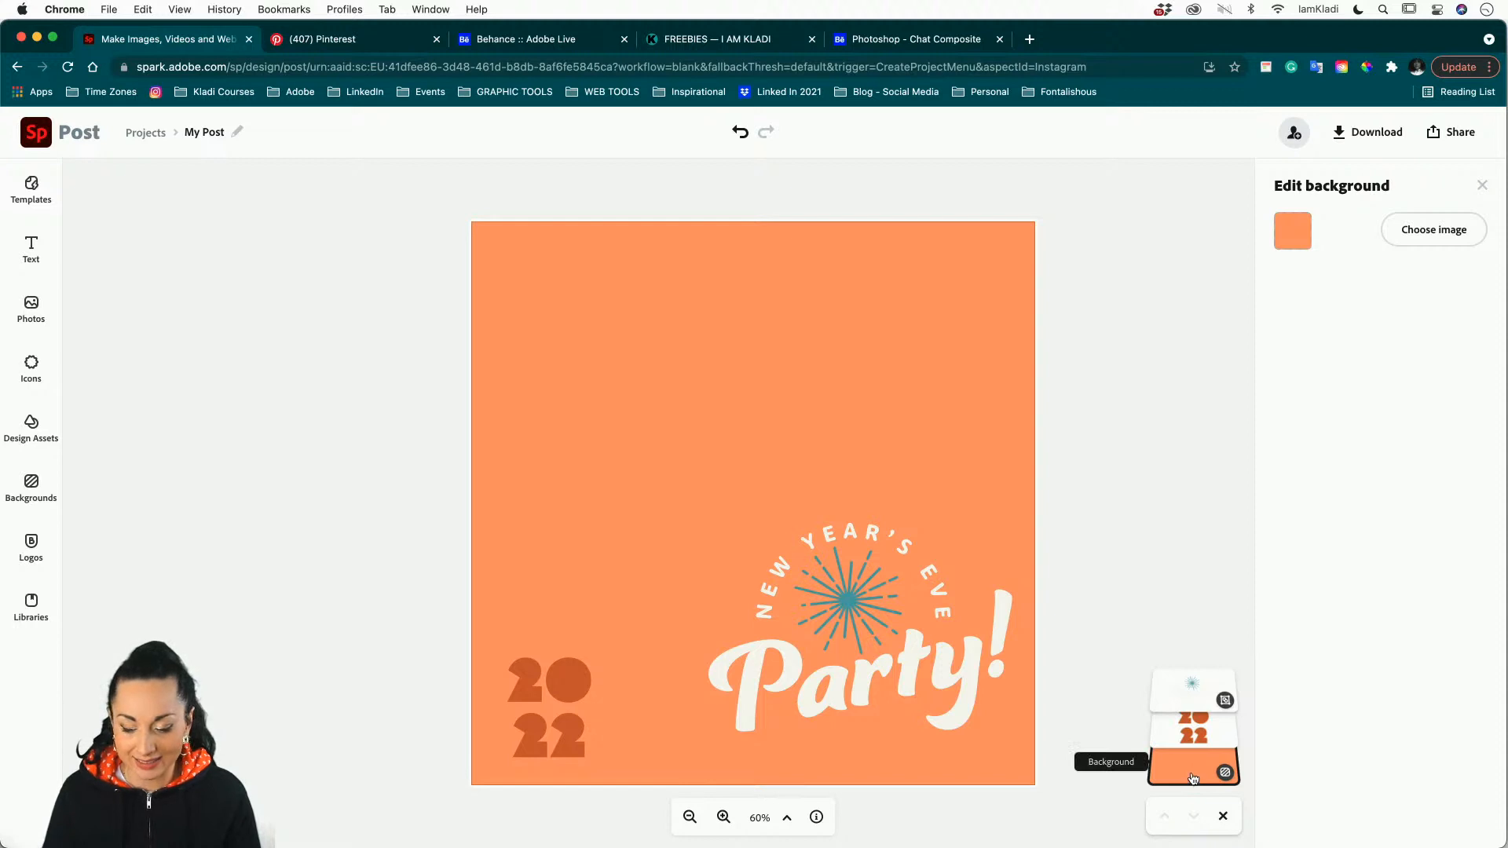
mouse_move(1194, 747)
left_mouse_down()
mouse_move(1189, 682)
mouse_move(1183, 748)
left_mouse_up()
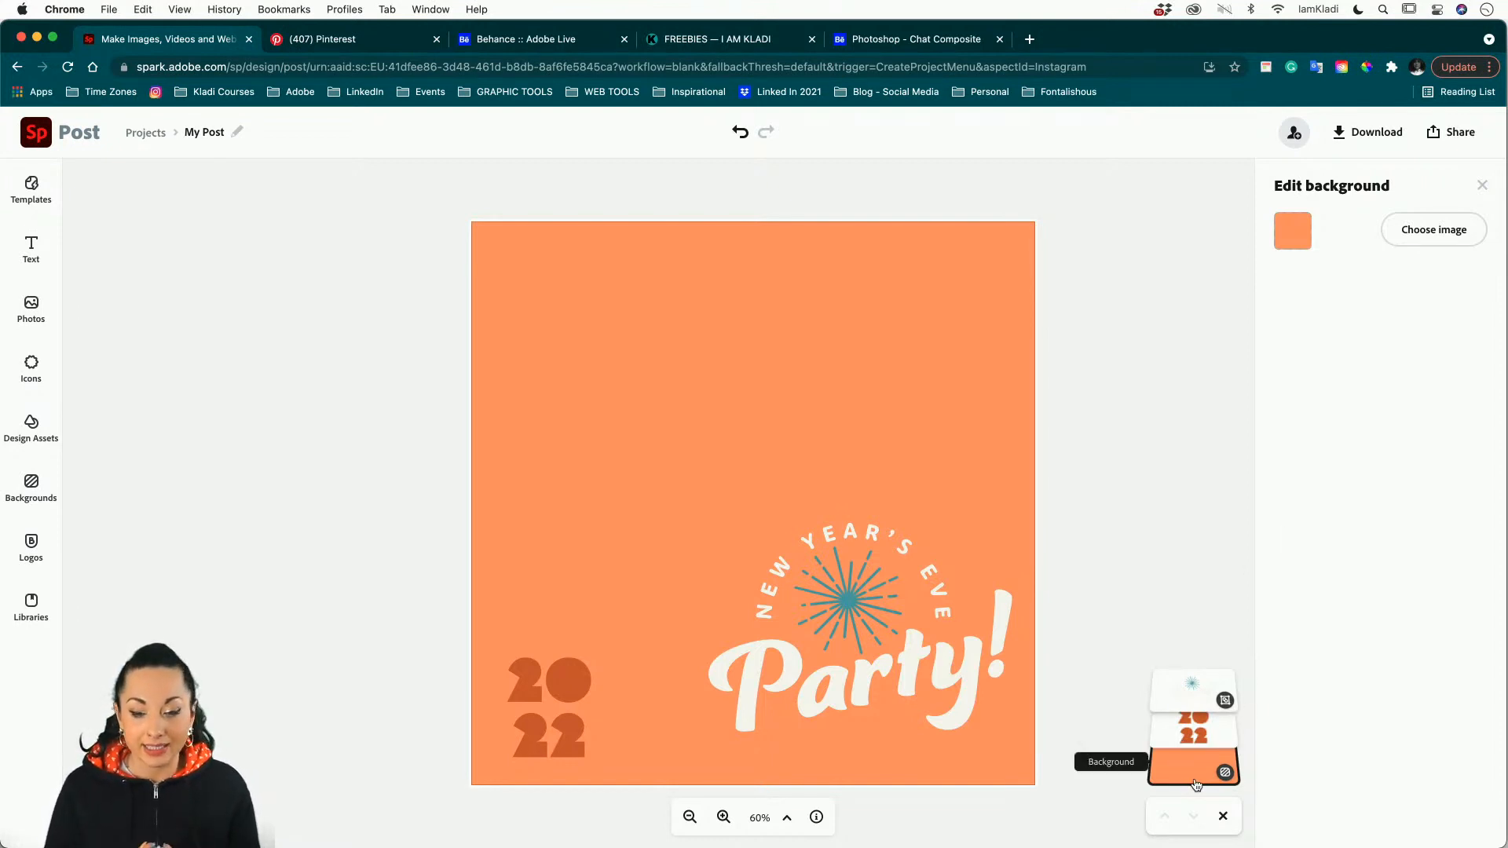
left_click(30, 318)
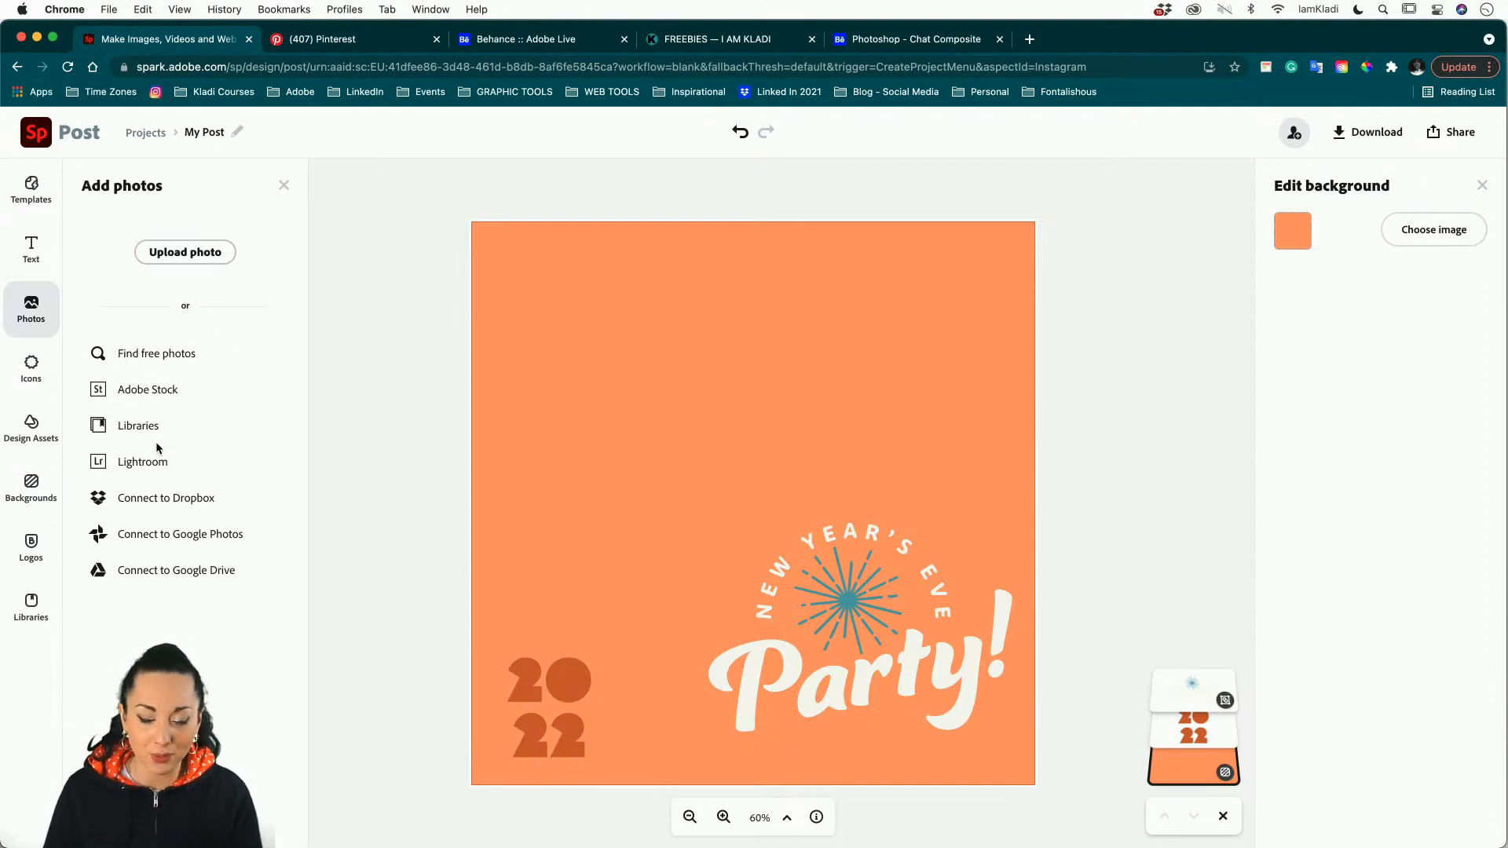
left_click(167, 354)
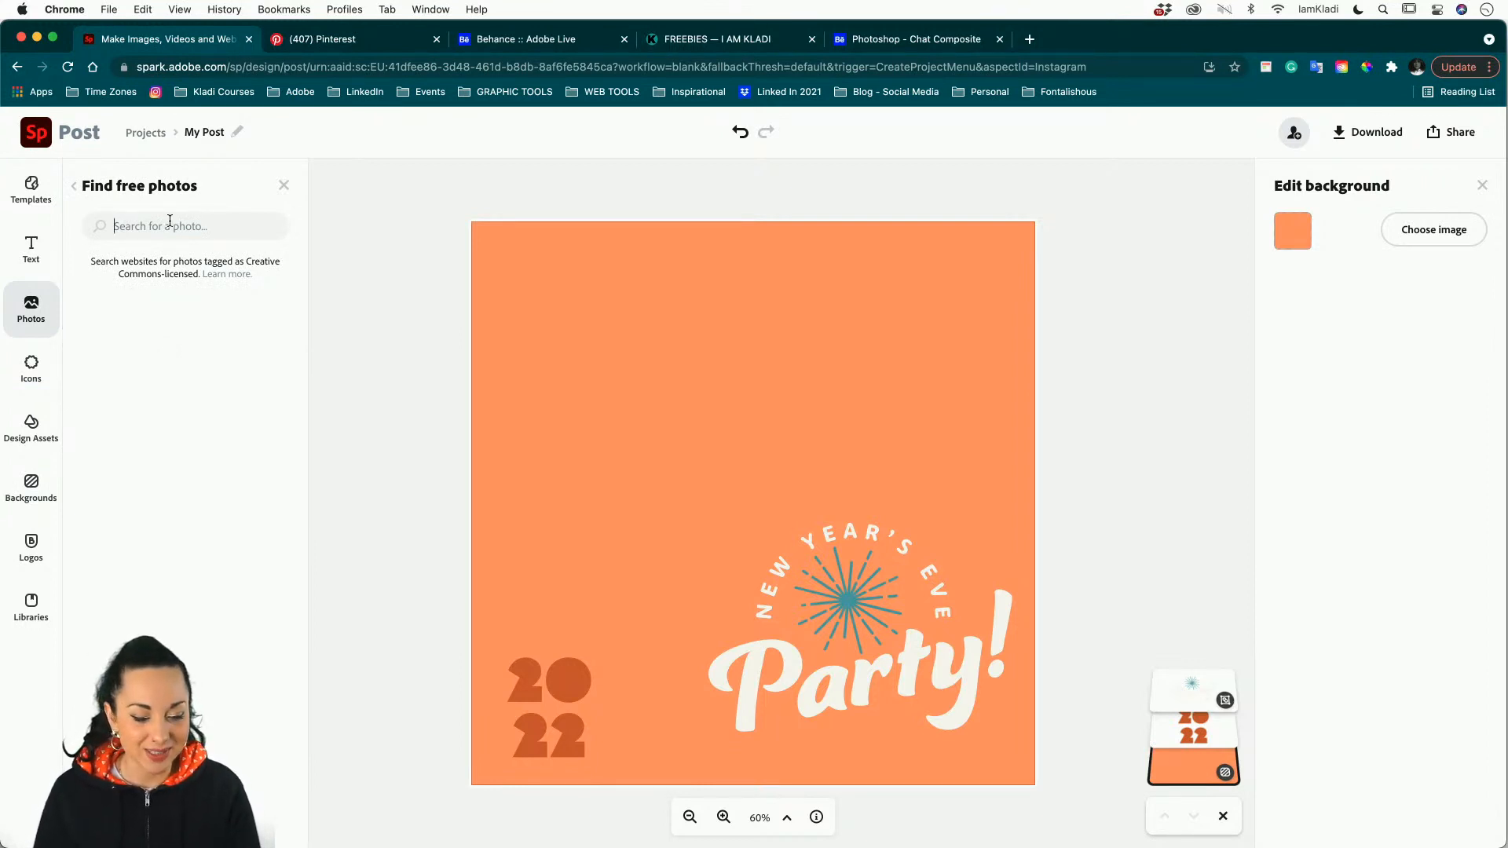
type("partyy")
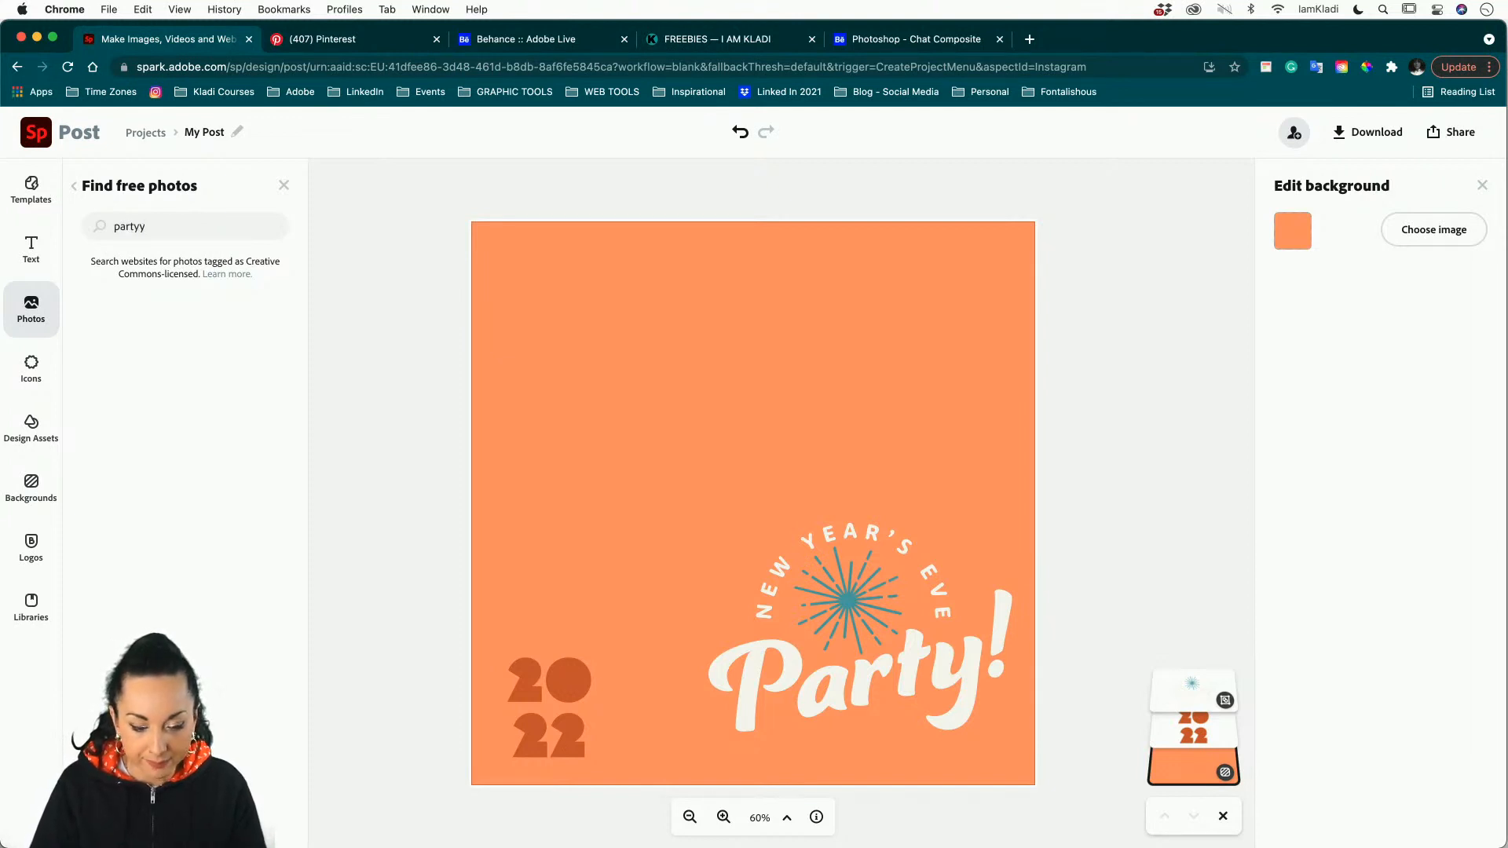
key("BackSpace")
key("Return")
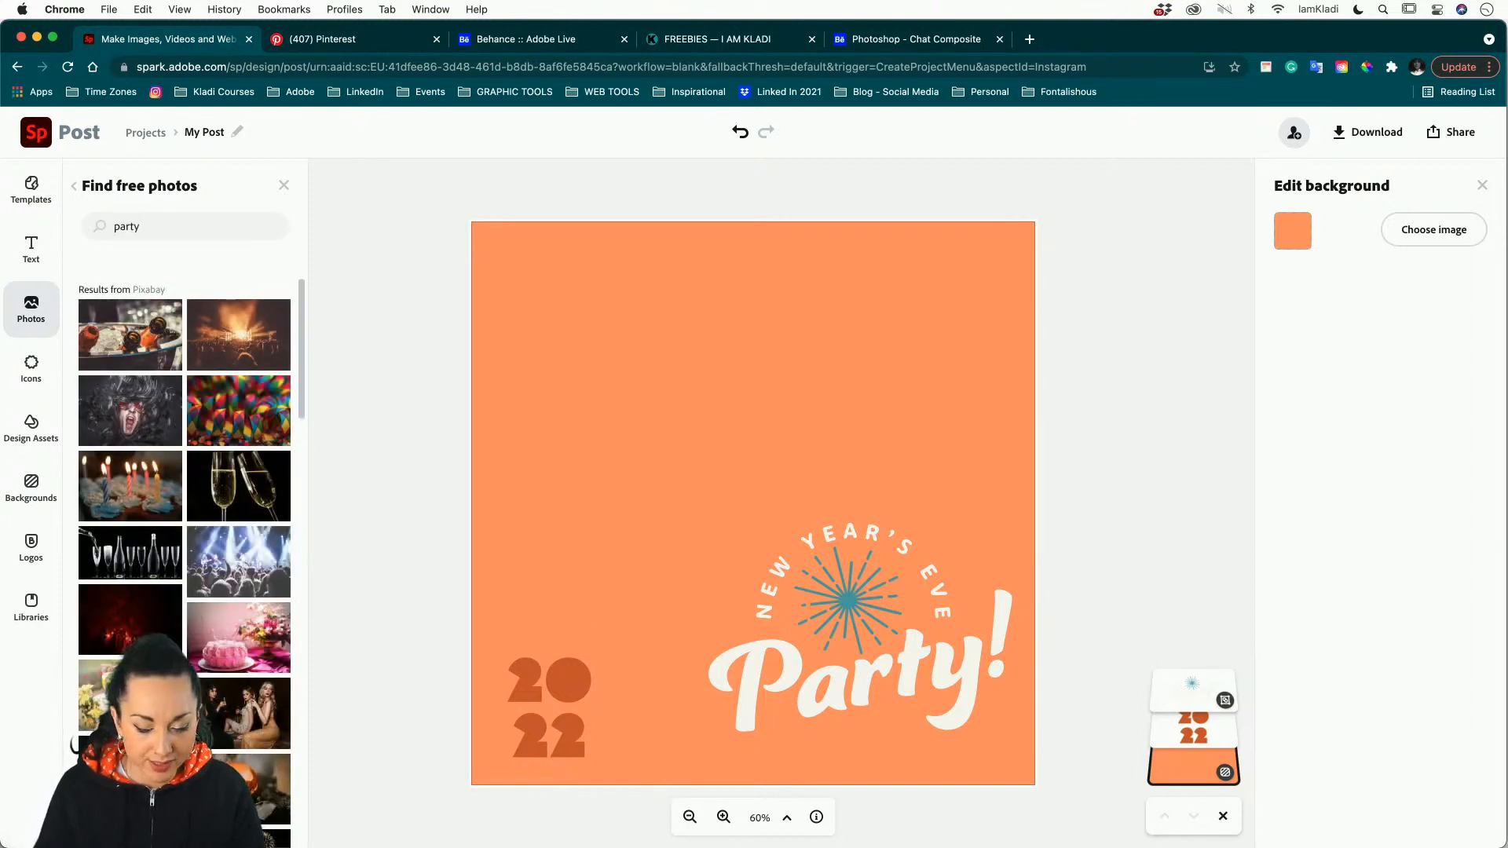
scroll(200, 550, "down", 5)
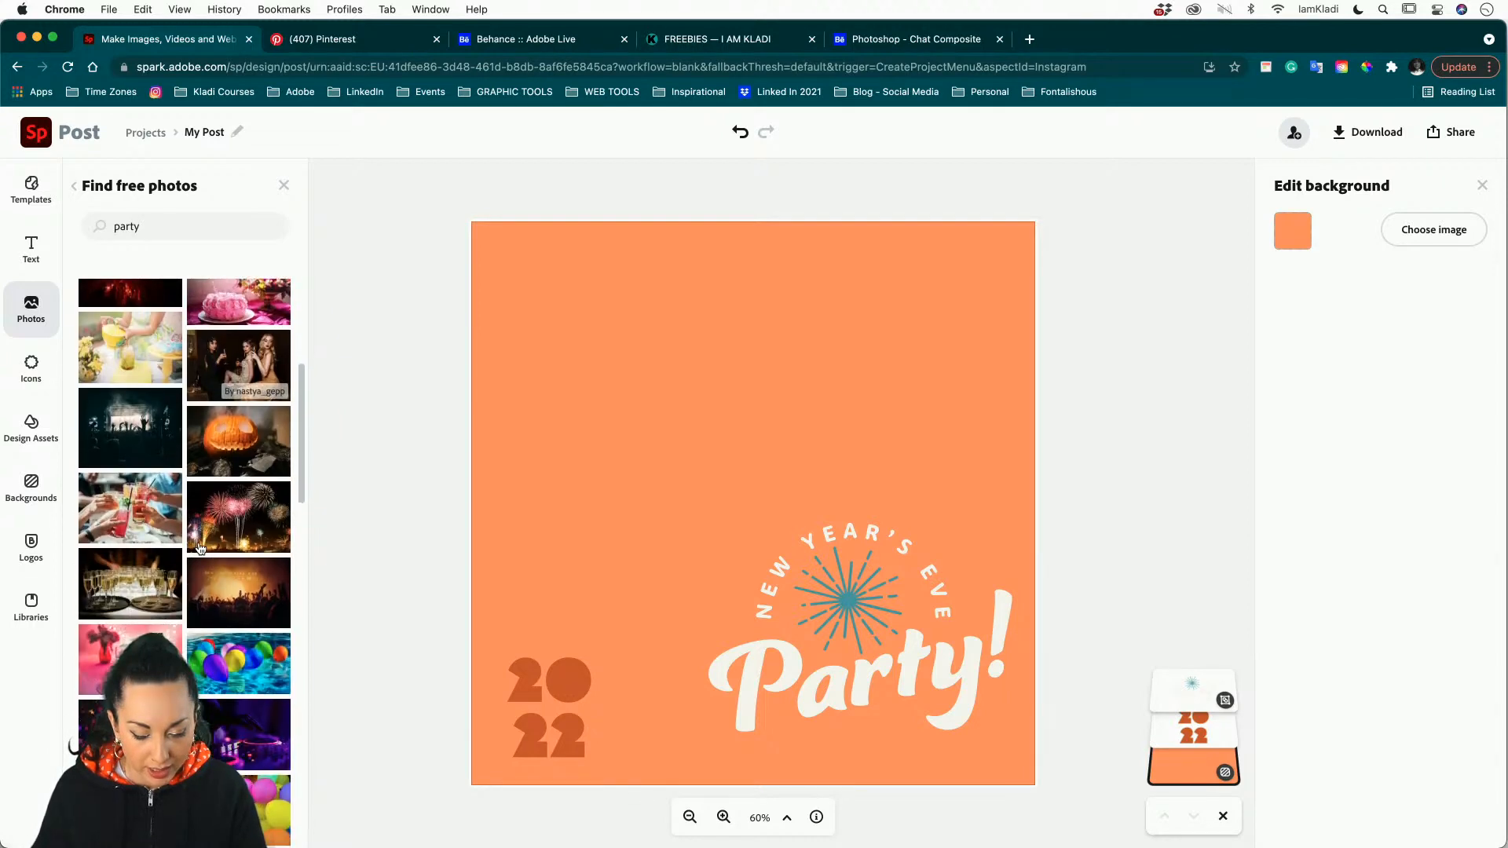
scroll(200, 550, "up", 5)
Search the free photos for "new year" instead.
double_click(173, 225)
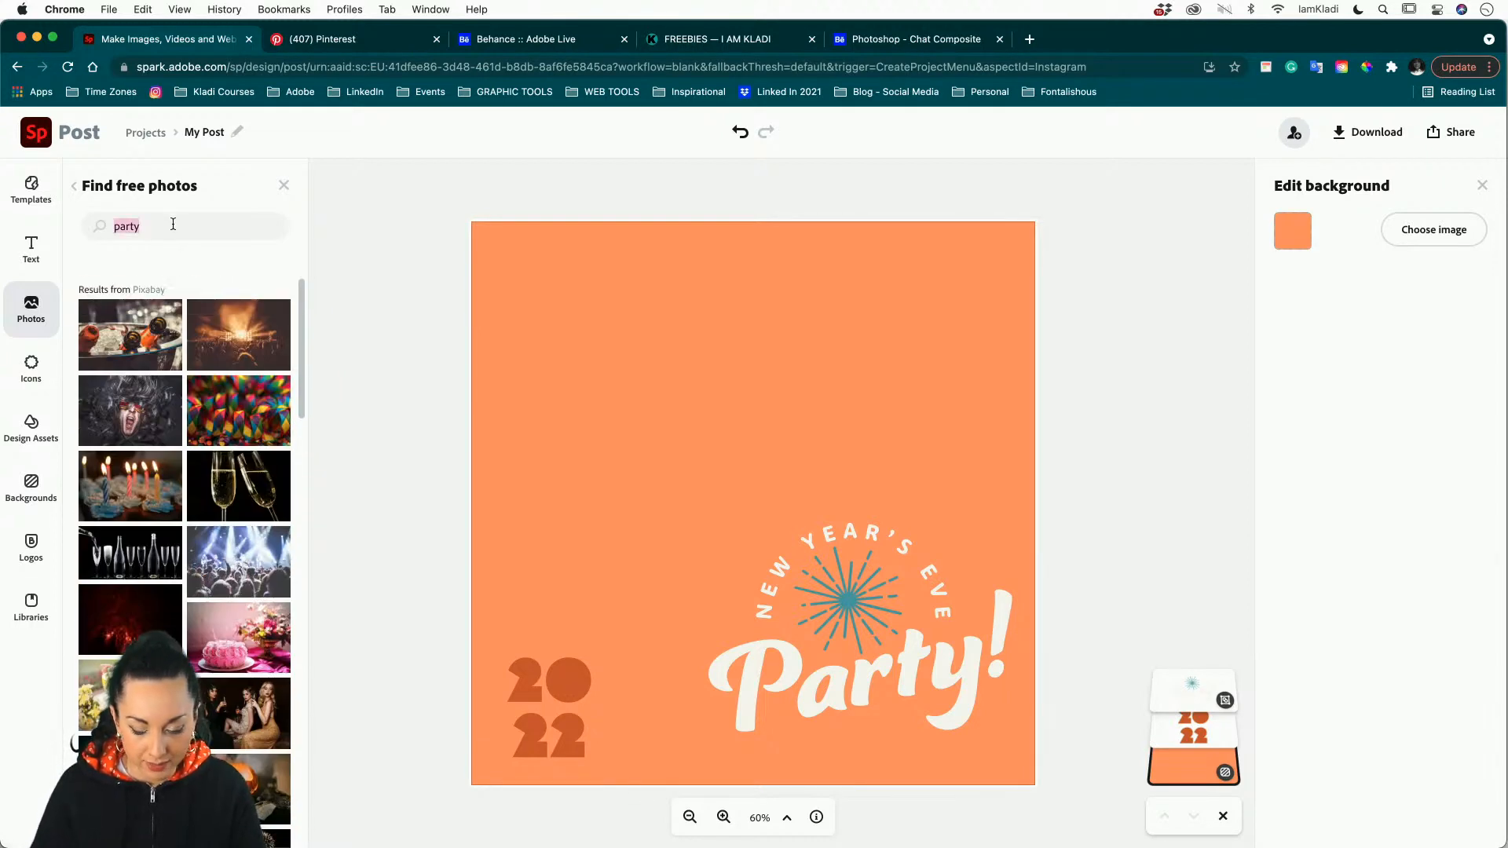
type("new ye")
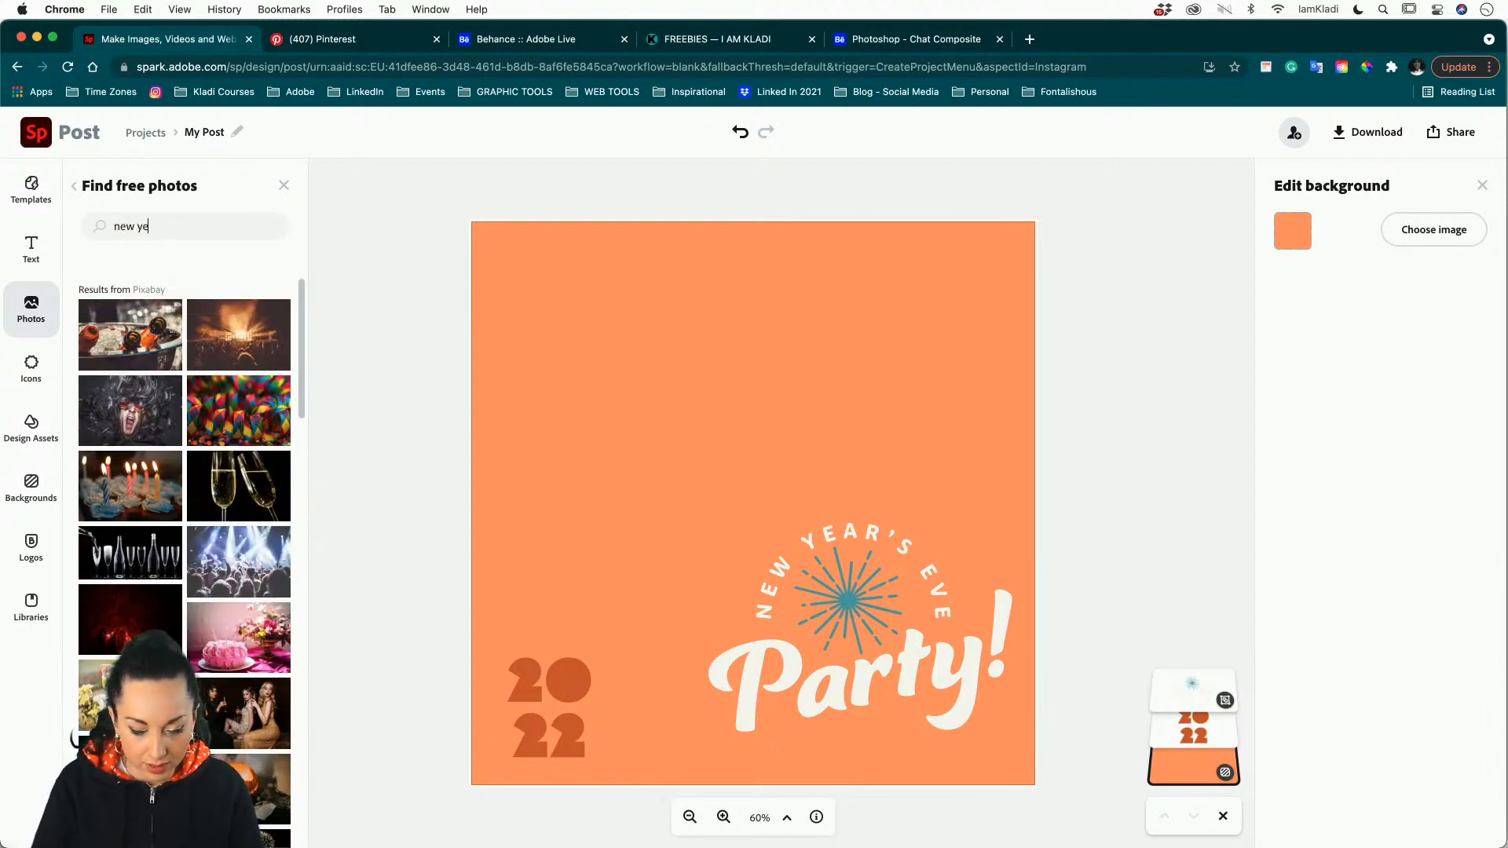
type("ar")
key("Return")
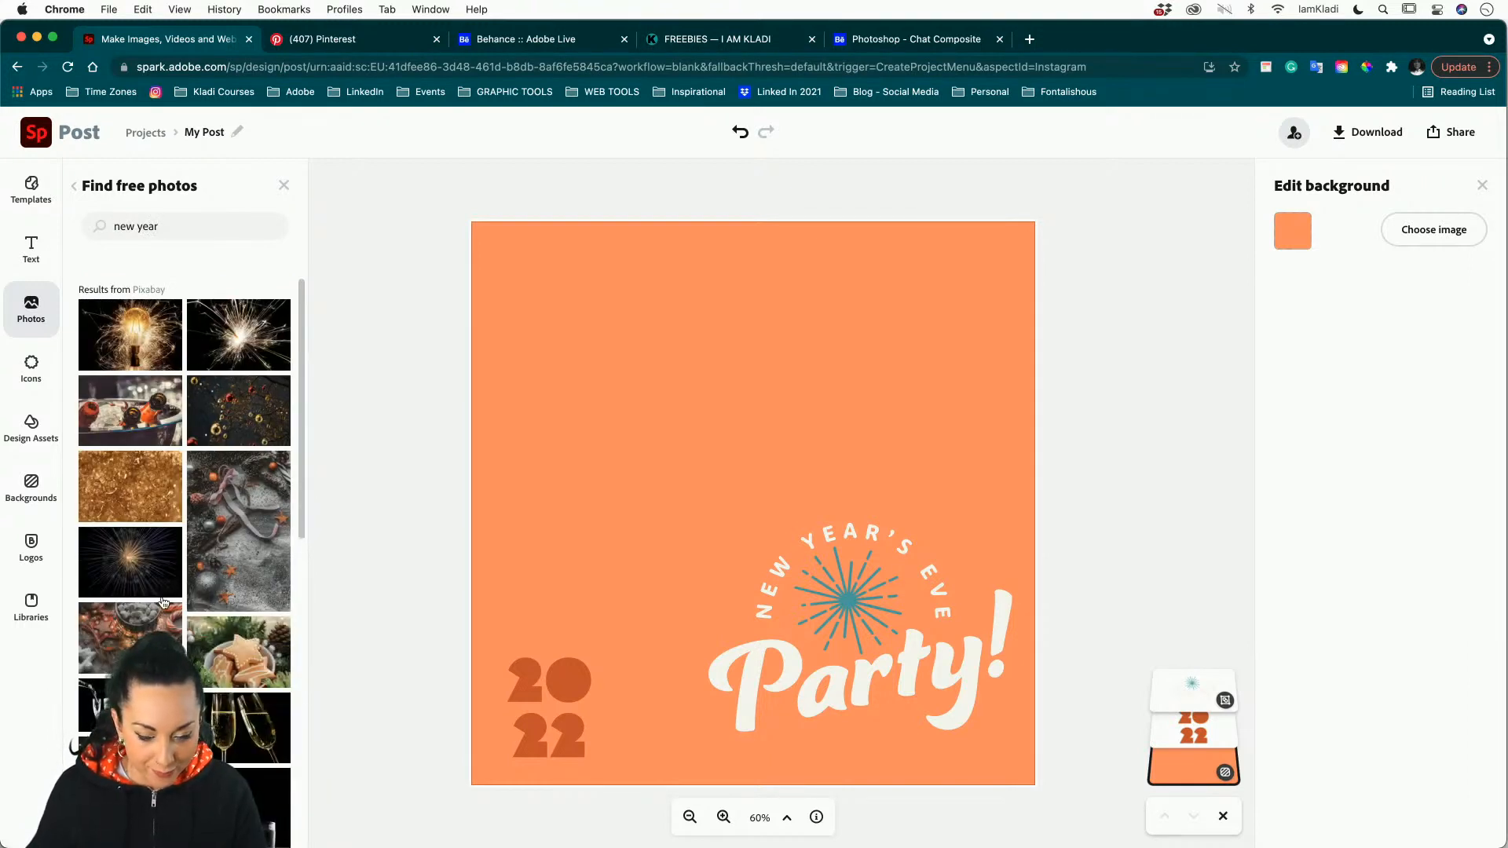
Insert the white sparkler photo from the "new year" results and enlarge it across the post, moving its burst towards the upper-left corner.
left_click(232, 344)
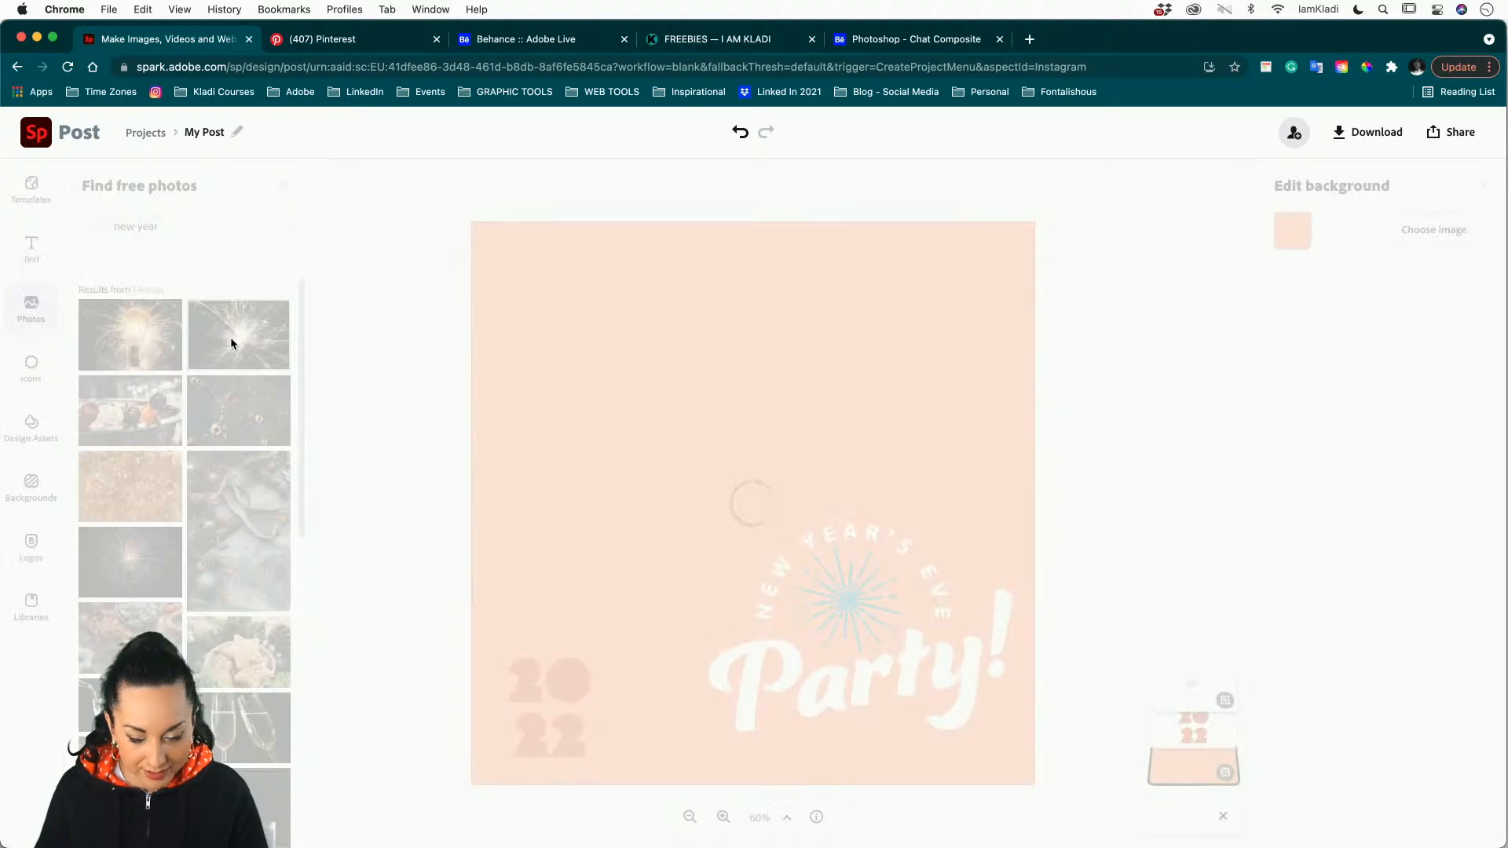
left_click(873, 364)
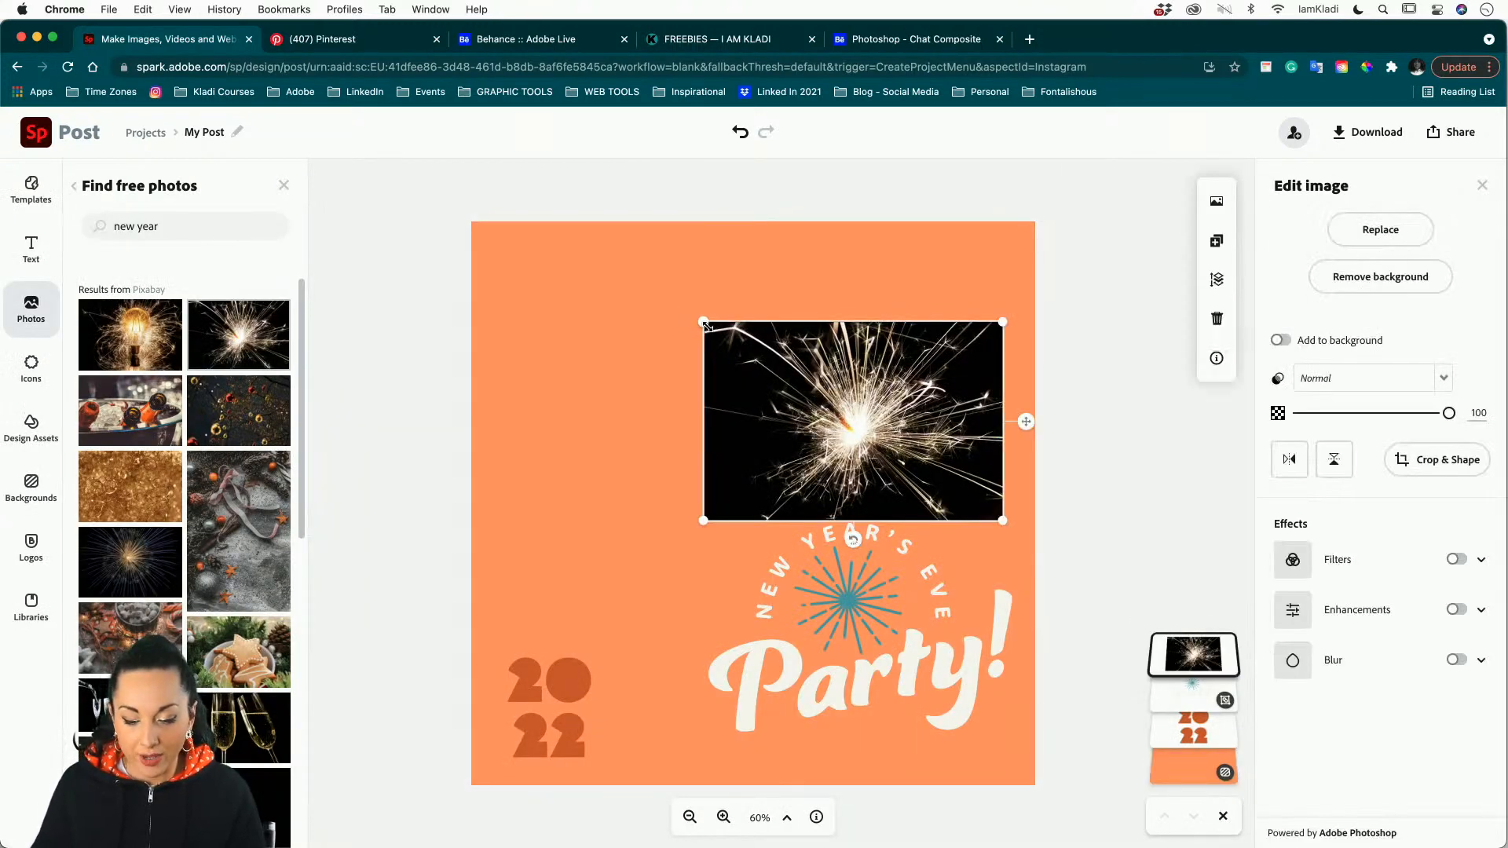
left_click_drag(703, 322, 300, 144)
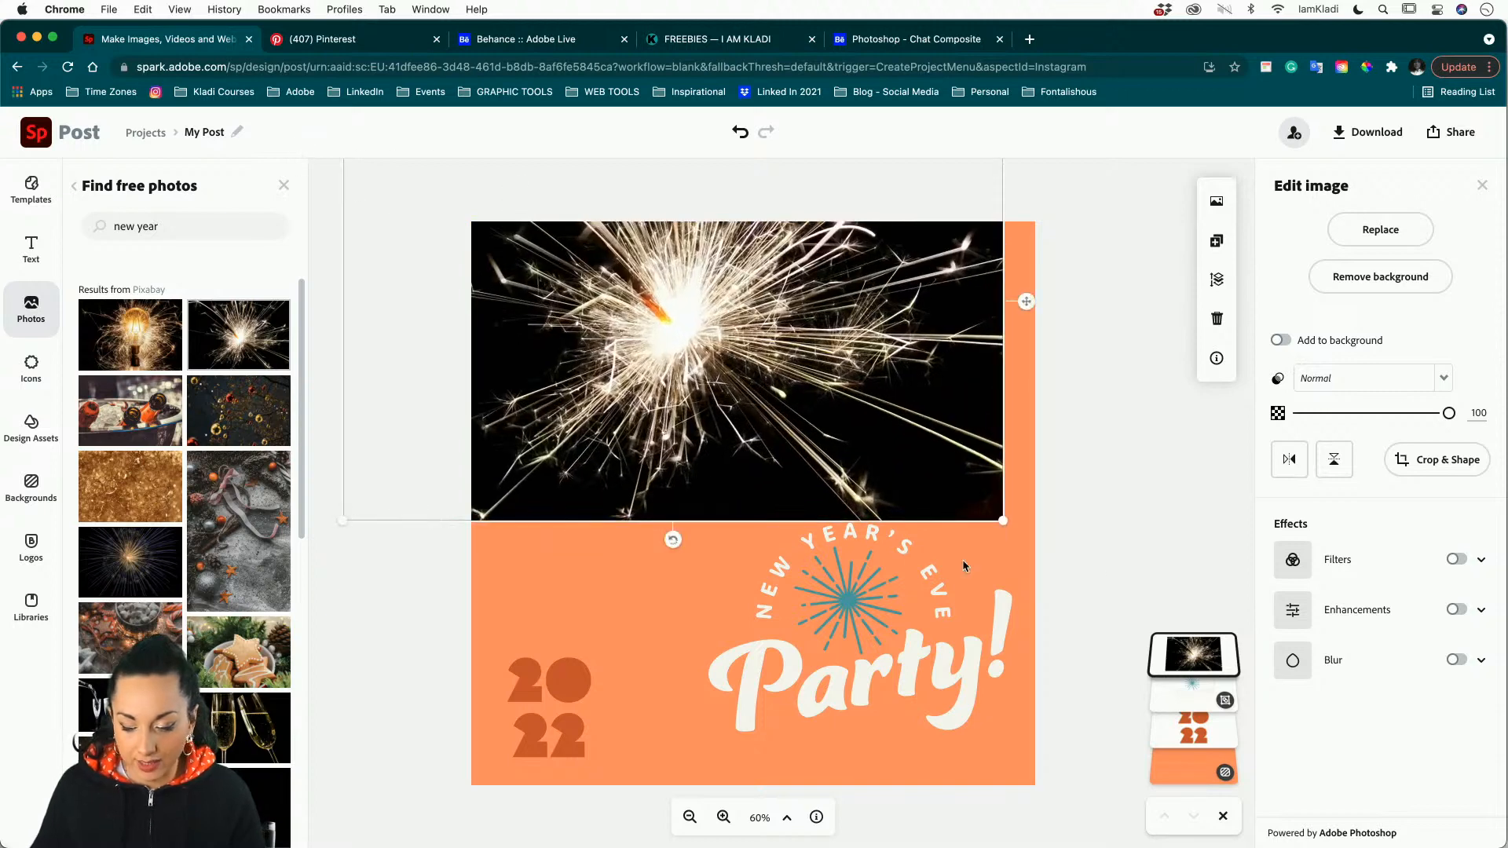
left_click_drag(1001, 515, 1161, 727)
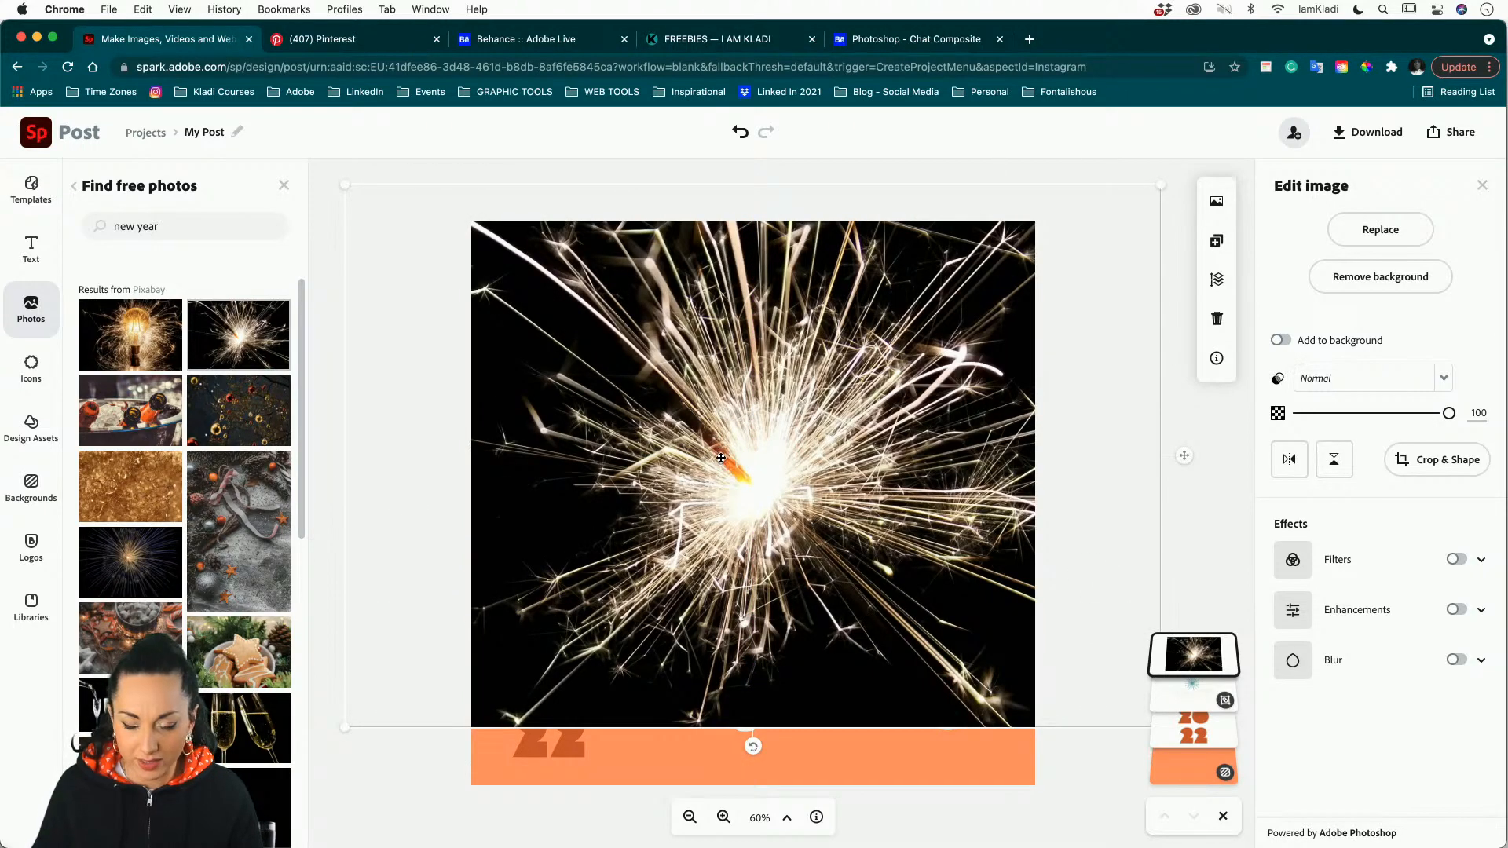
left_click_drag(342, 185, 136, 6)
left_click_drag(899, 693, 815, 558)
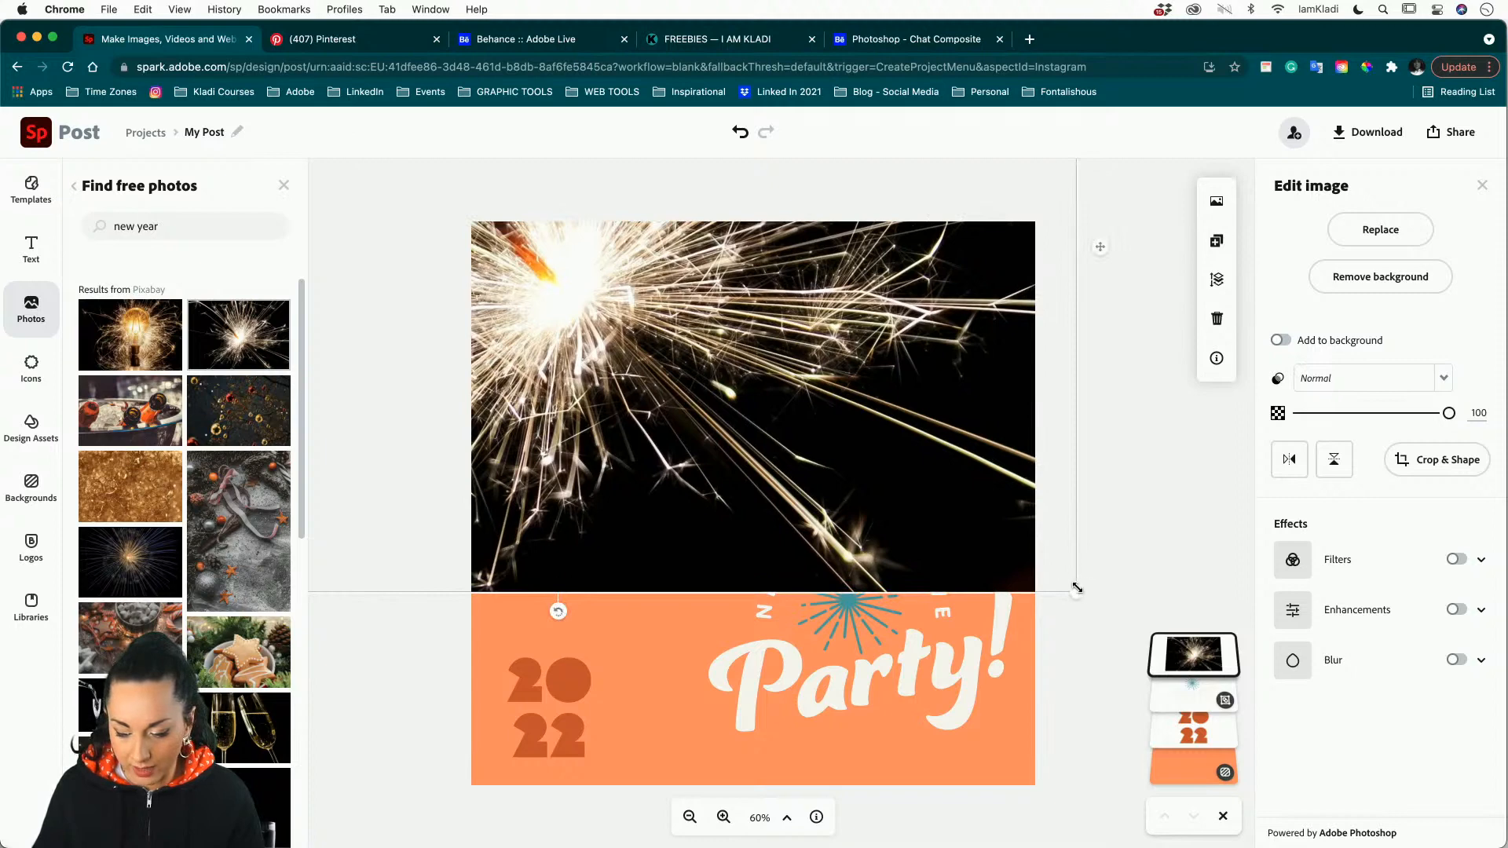
left_click_drag(1077, 590, 1219, 743)
left_click_drag(1091, 713, 990, 658)
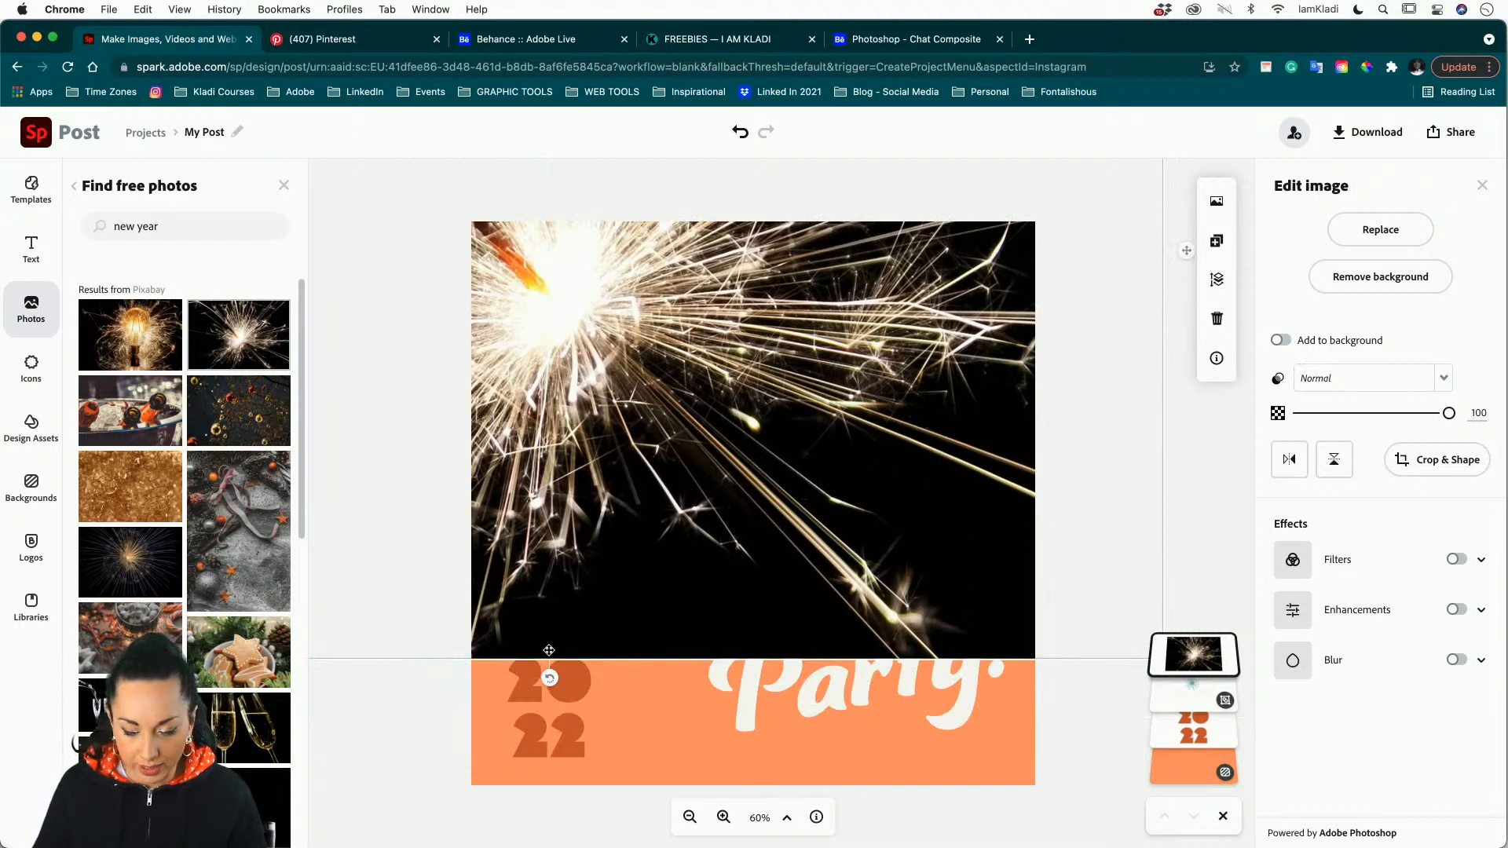
Enlarge the sparkler photo further and shift it so its burst sits in the post's upper-left corner.
scroll(549, 648, "down", 5)
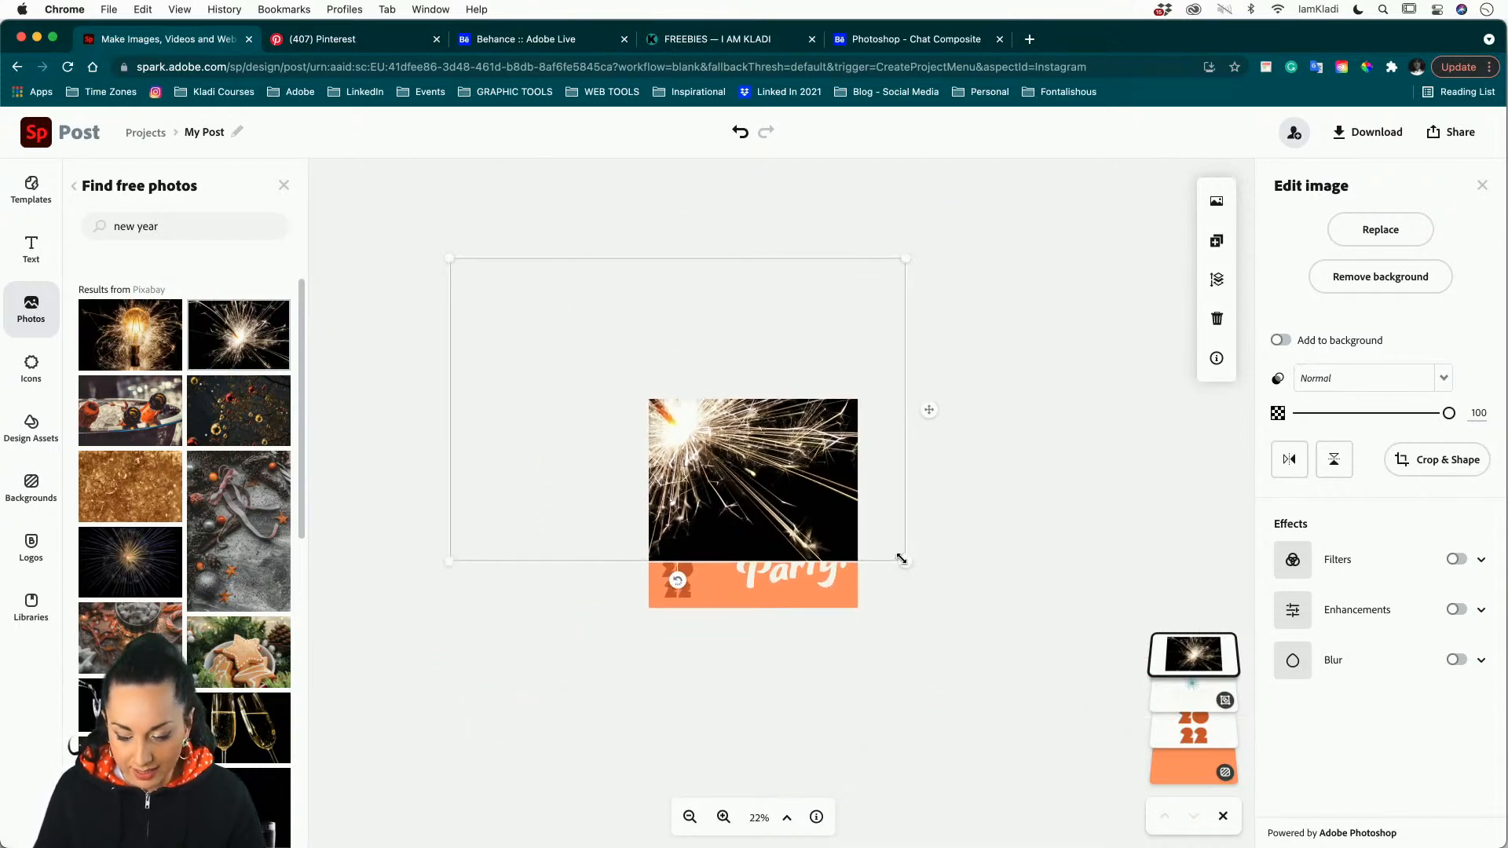
left_click_drag(902, 559, 933, 580)
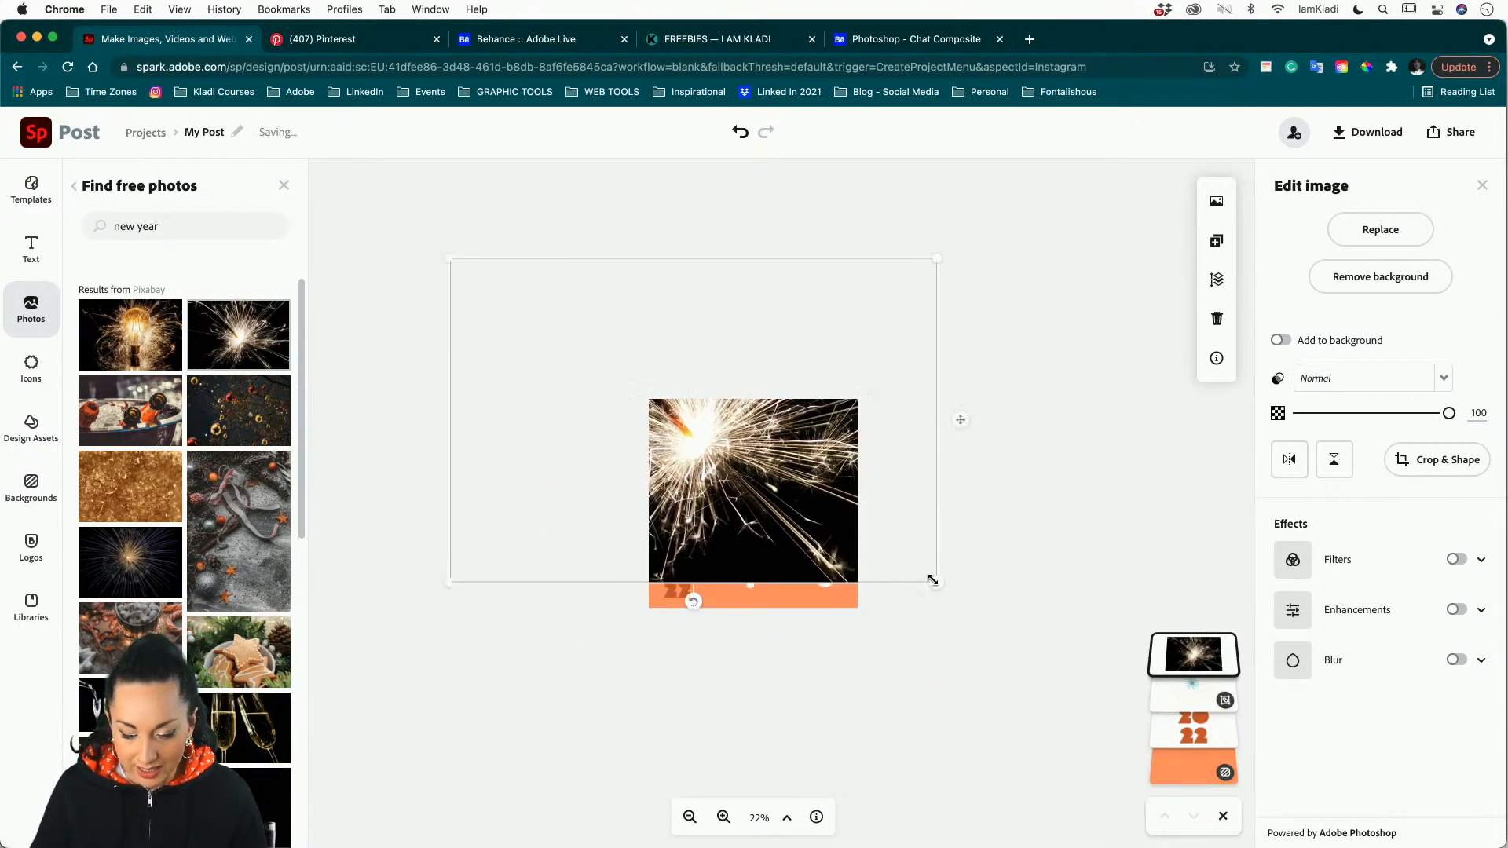
left_click_drag(846, 560, 825, 534)
left_click_drag(916, 569, 956, 590)
left_click_drag(753, 523, 775, 540)
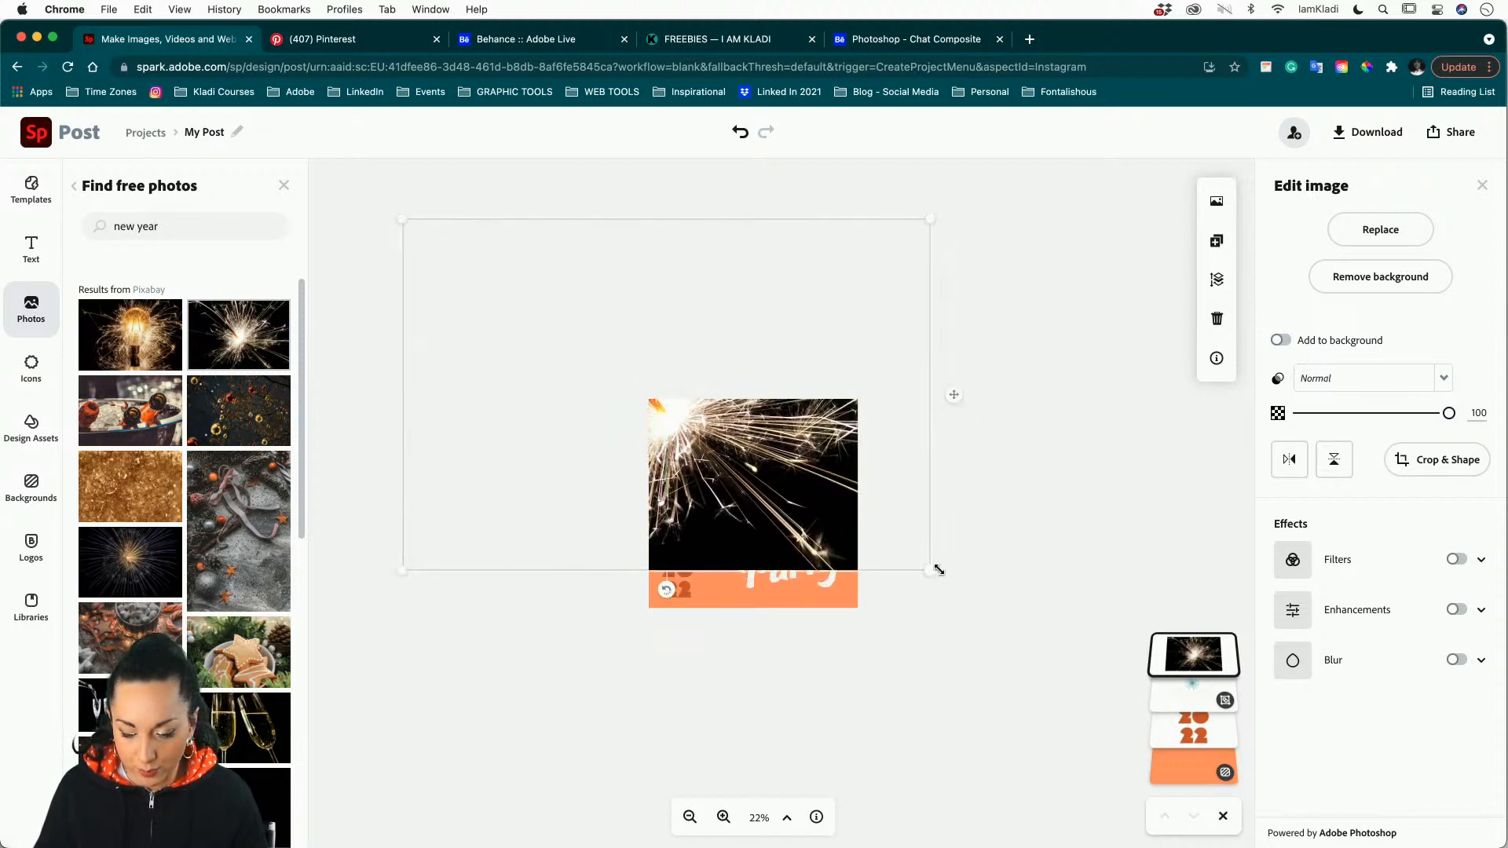
mouse_move(939, 570)
left_mouse_down()
mouse_move(985, 609)
mouse_move(949, 583)
left_mouse_up()
left_click_drag(797, 534, 777, 526)
Recolor the orange background layer with black sampled from the dark area of the sparkler photo.
left_click(1208, 770)
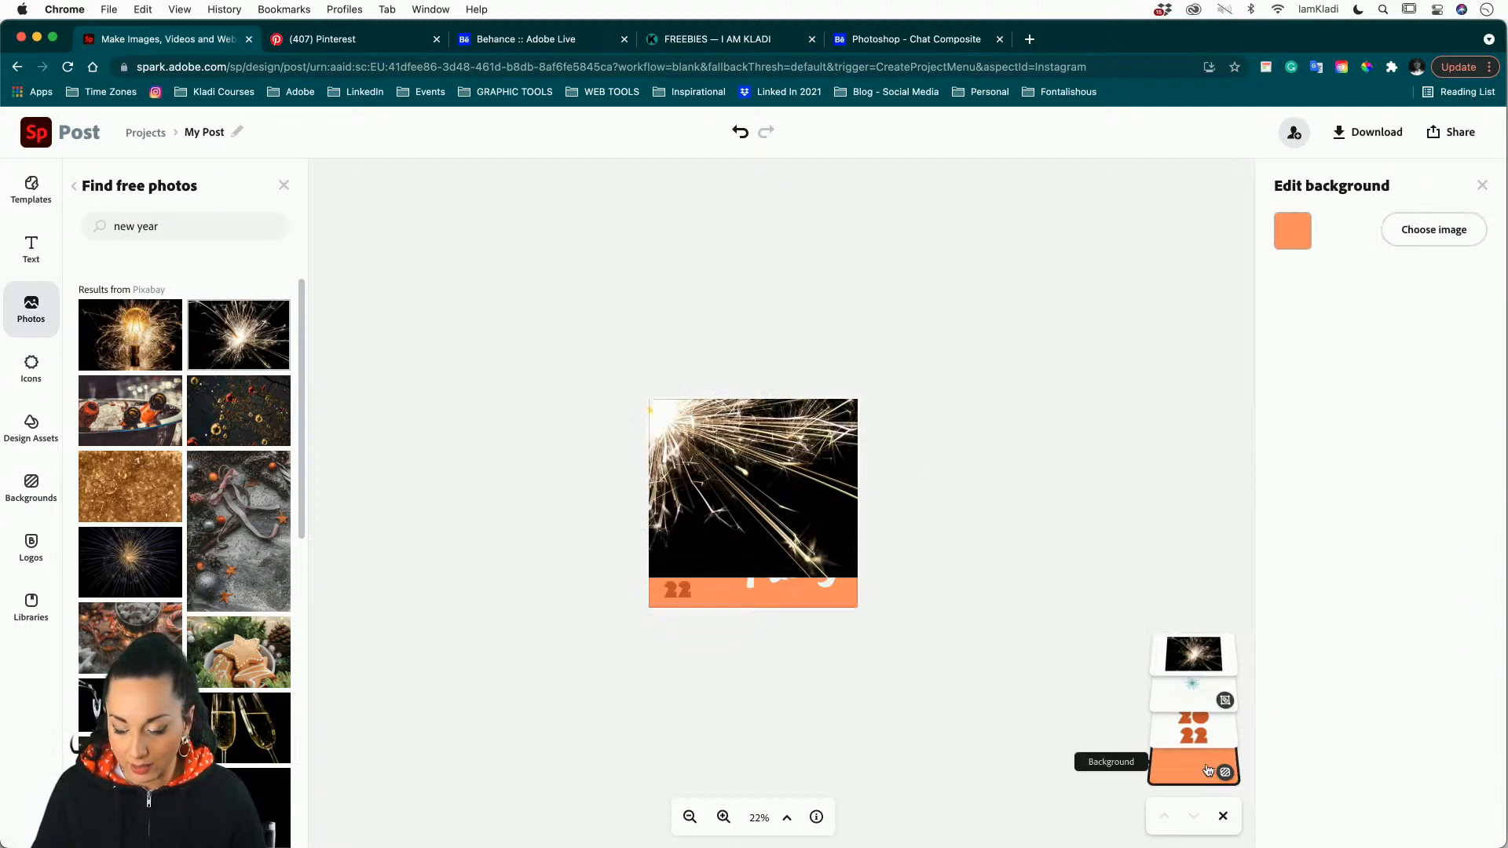
left_click(1292, 230)
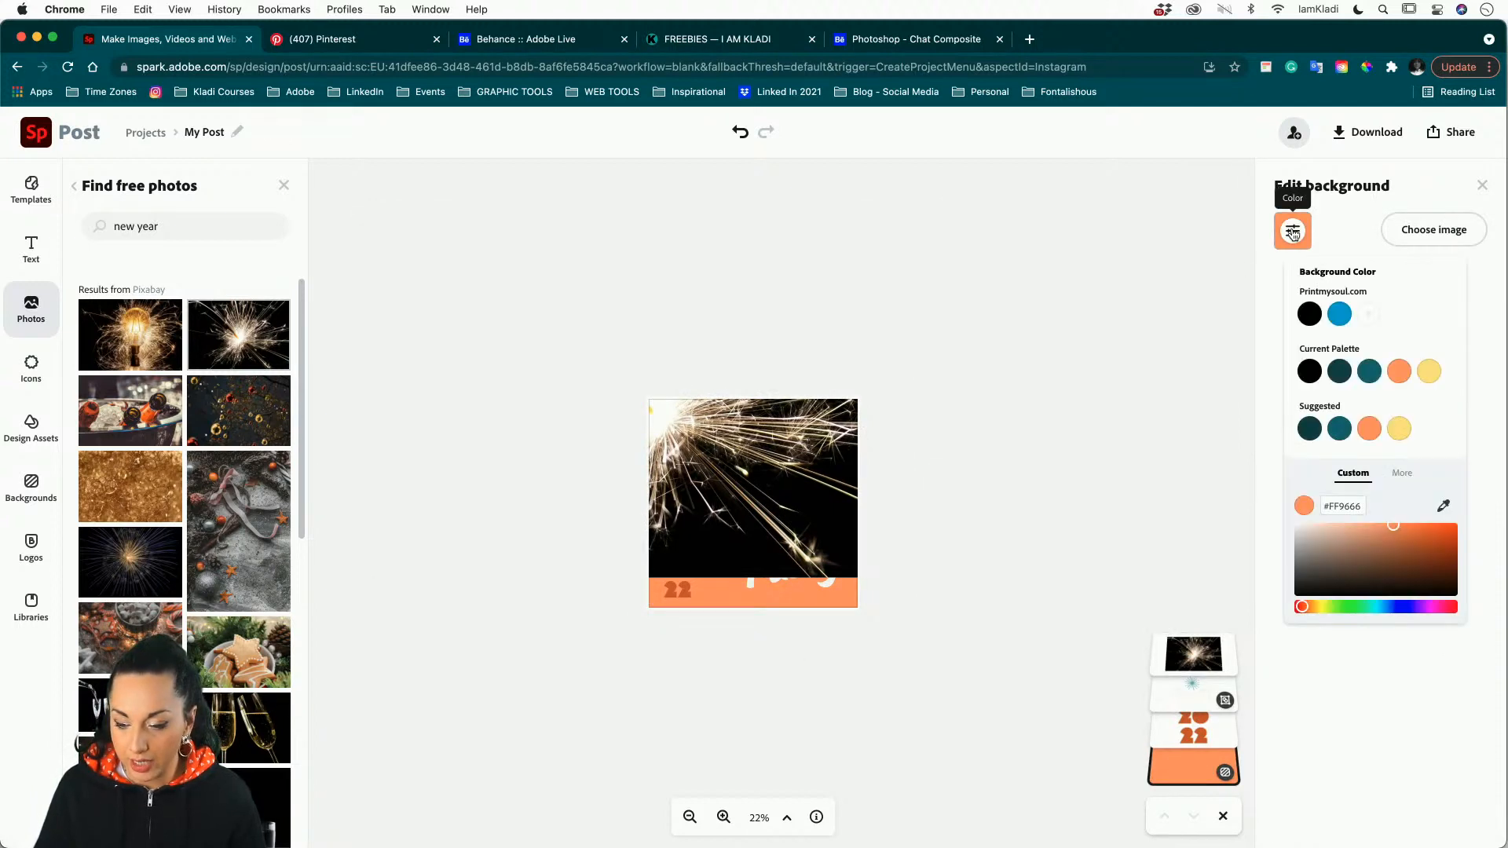
left_click(1444, 511)
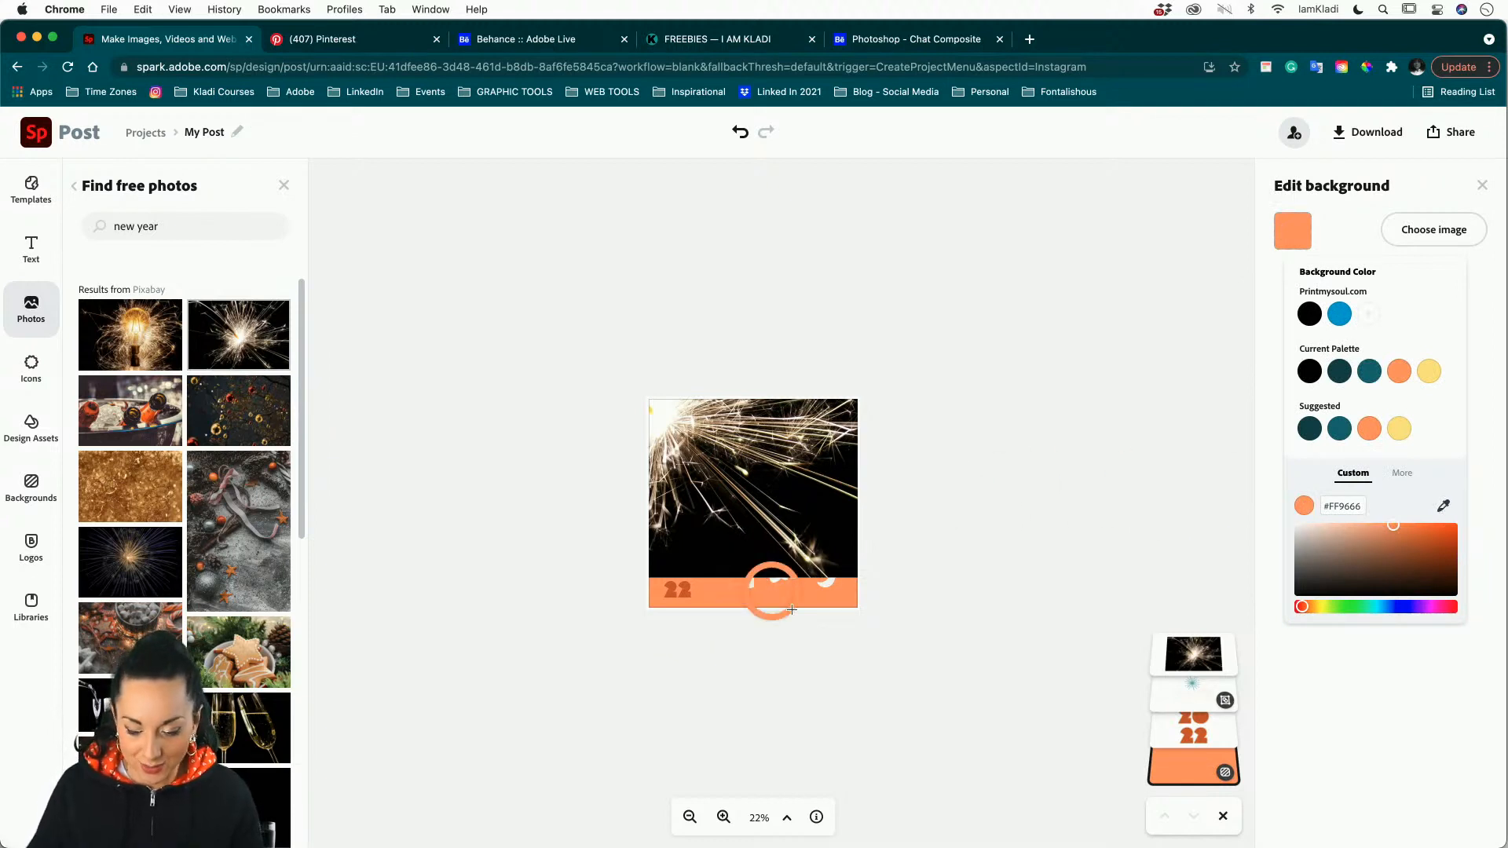
scroll(820, 437, "up", 5)
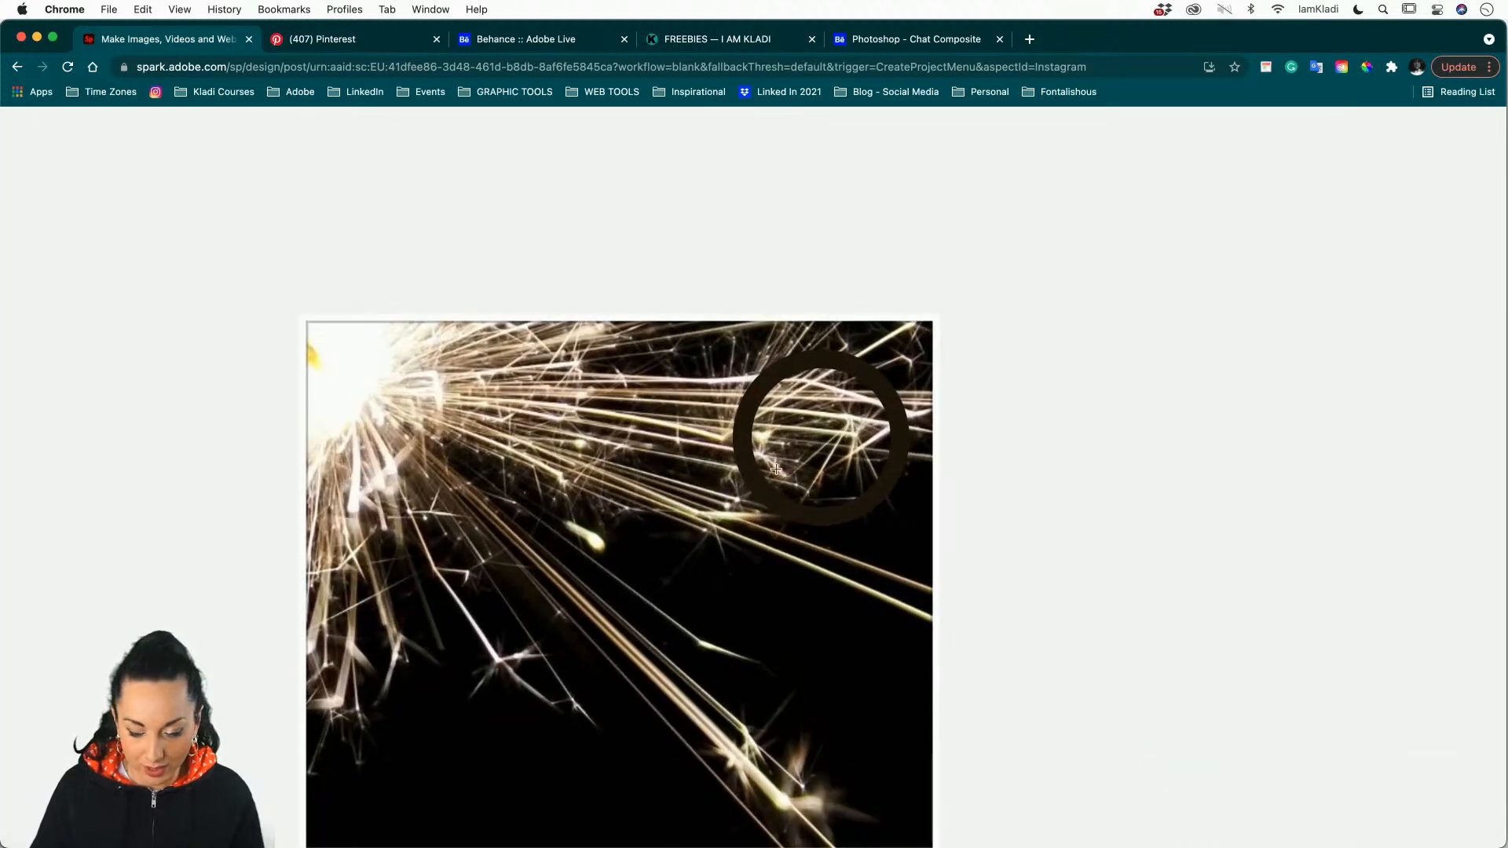
scroll(550, 758, "down", 4)
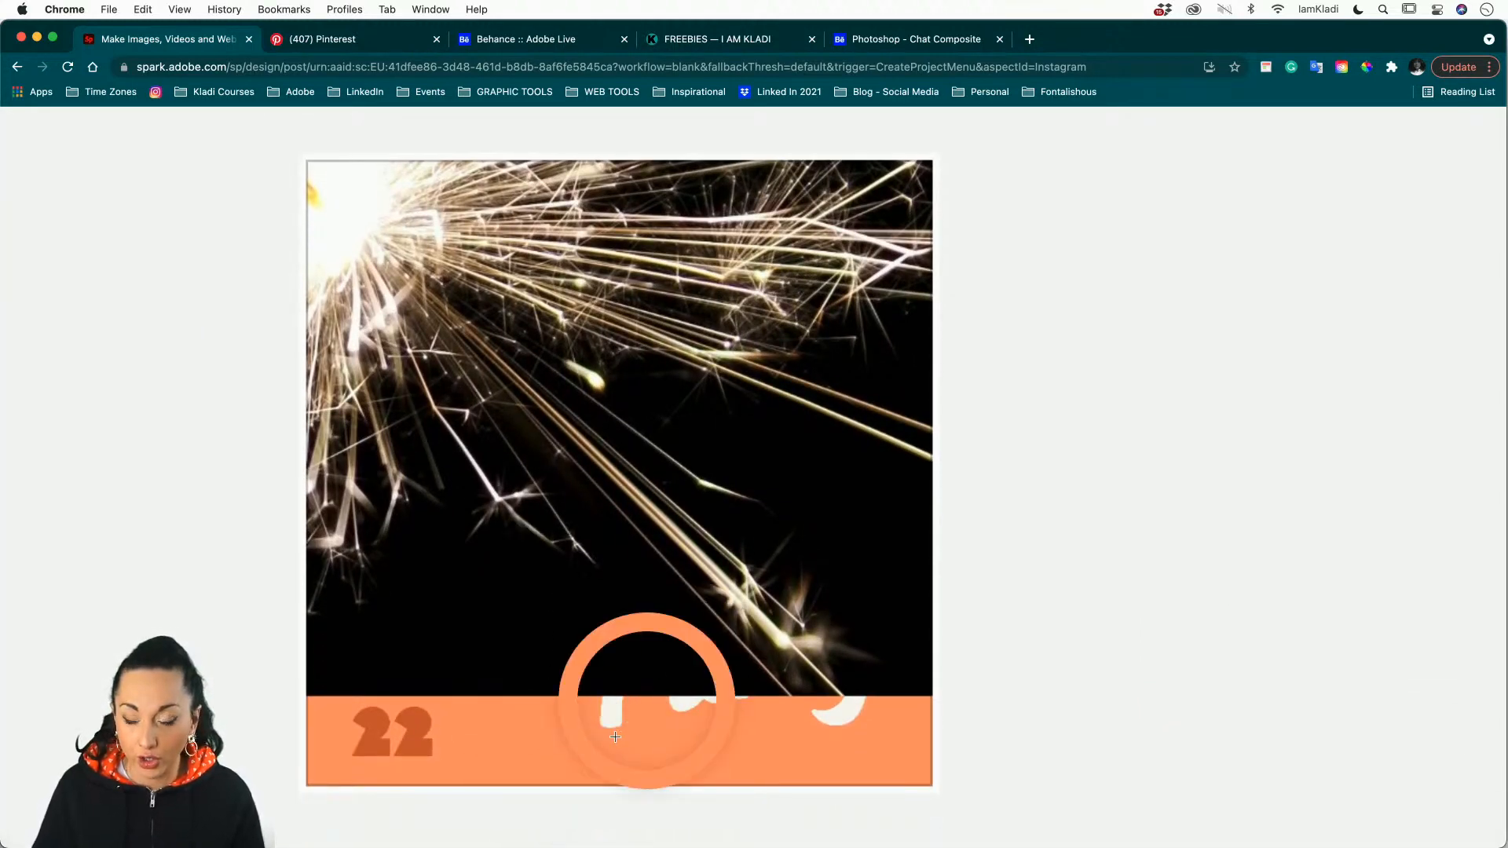
left_click(485, 657)
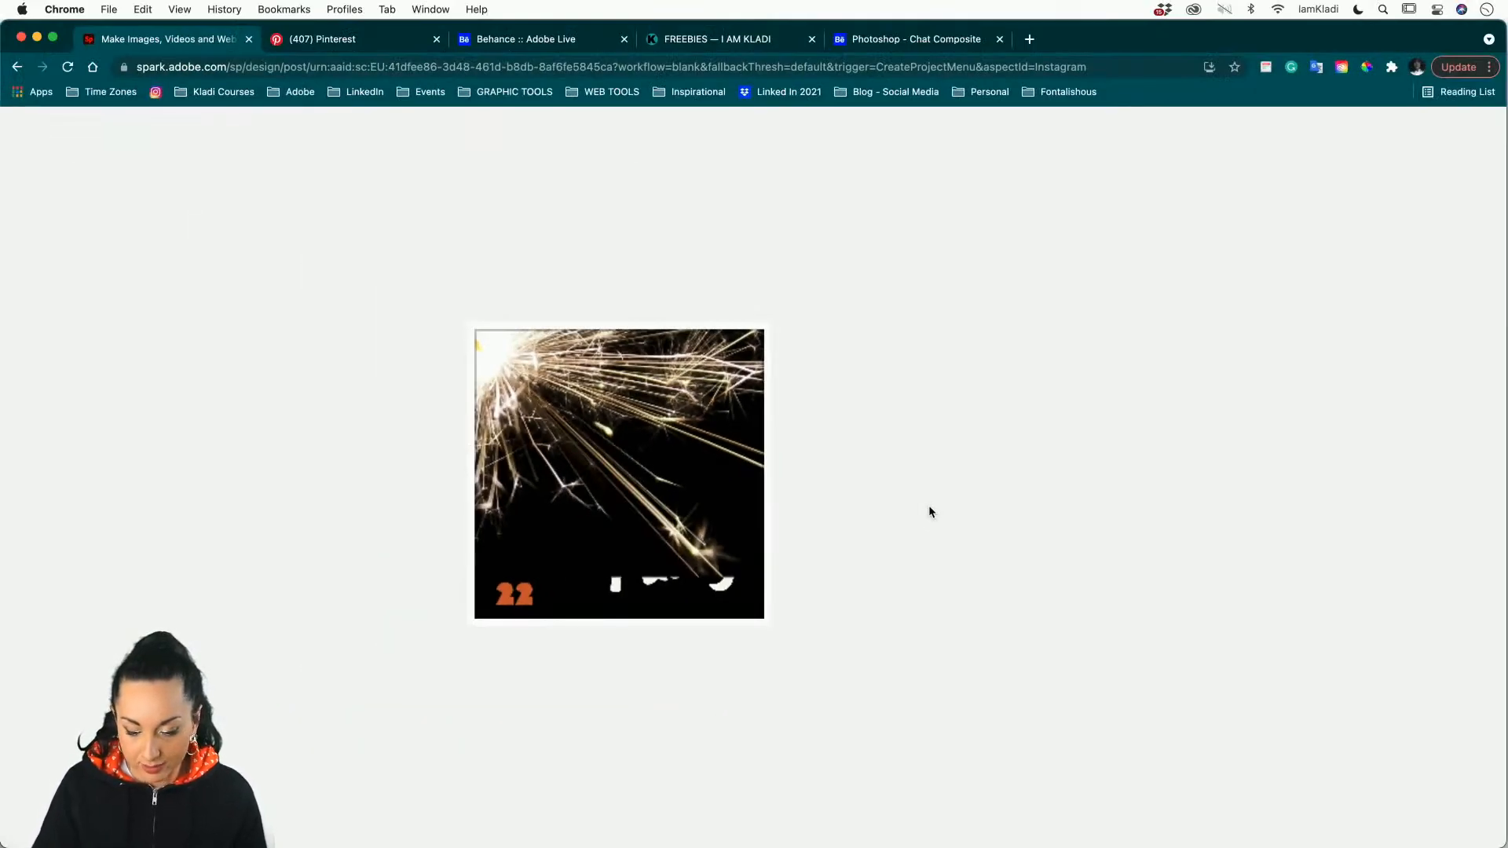
Reload the post's web page to bring back the editor's normal layout.
left_click(651, 588)
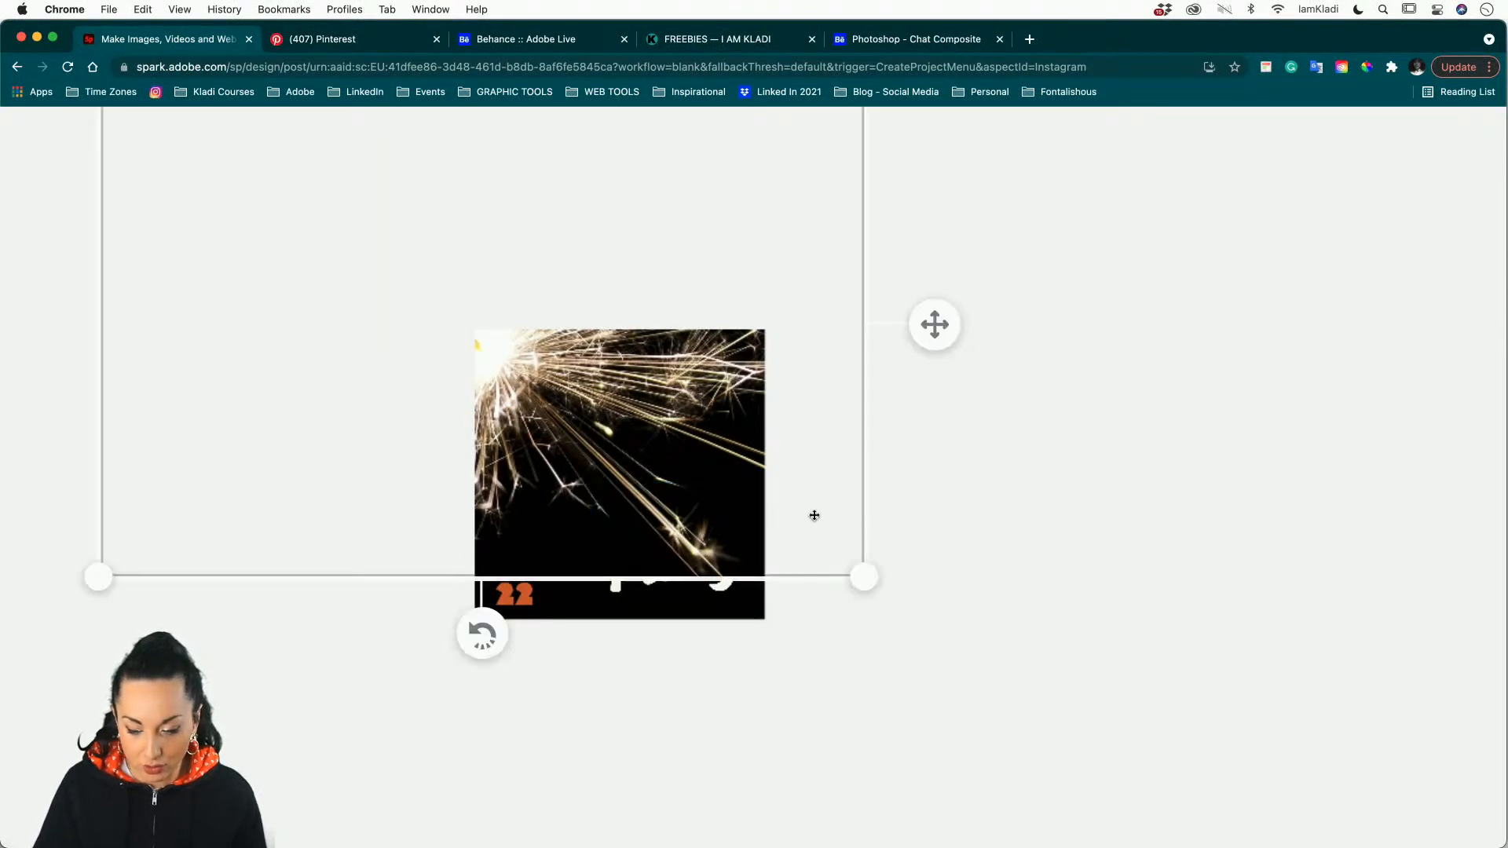
left_click(944, 516)
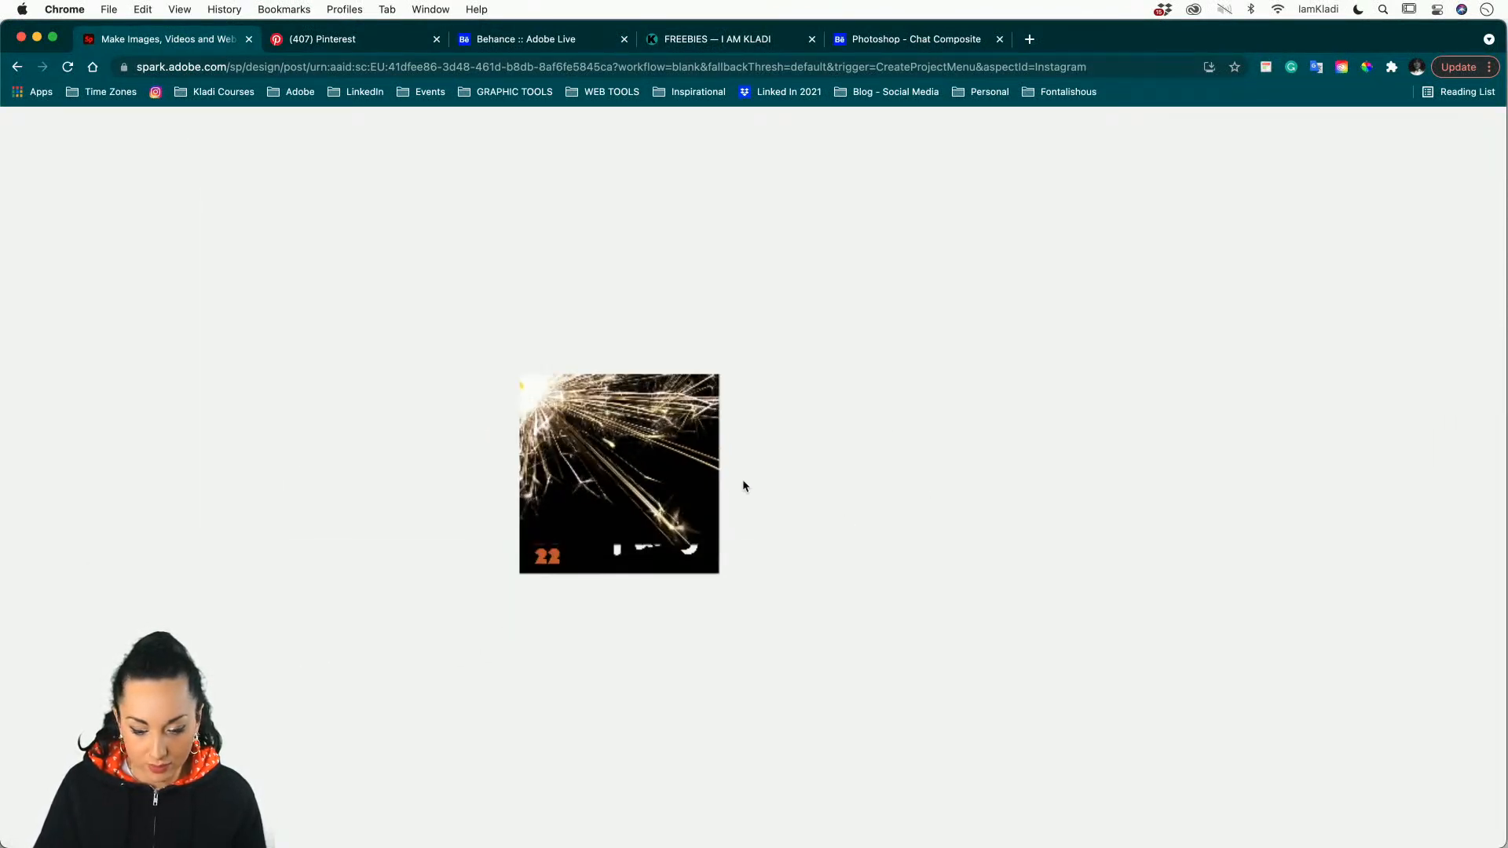
left_click(711, 481)
left_click(930, 426)
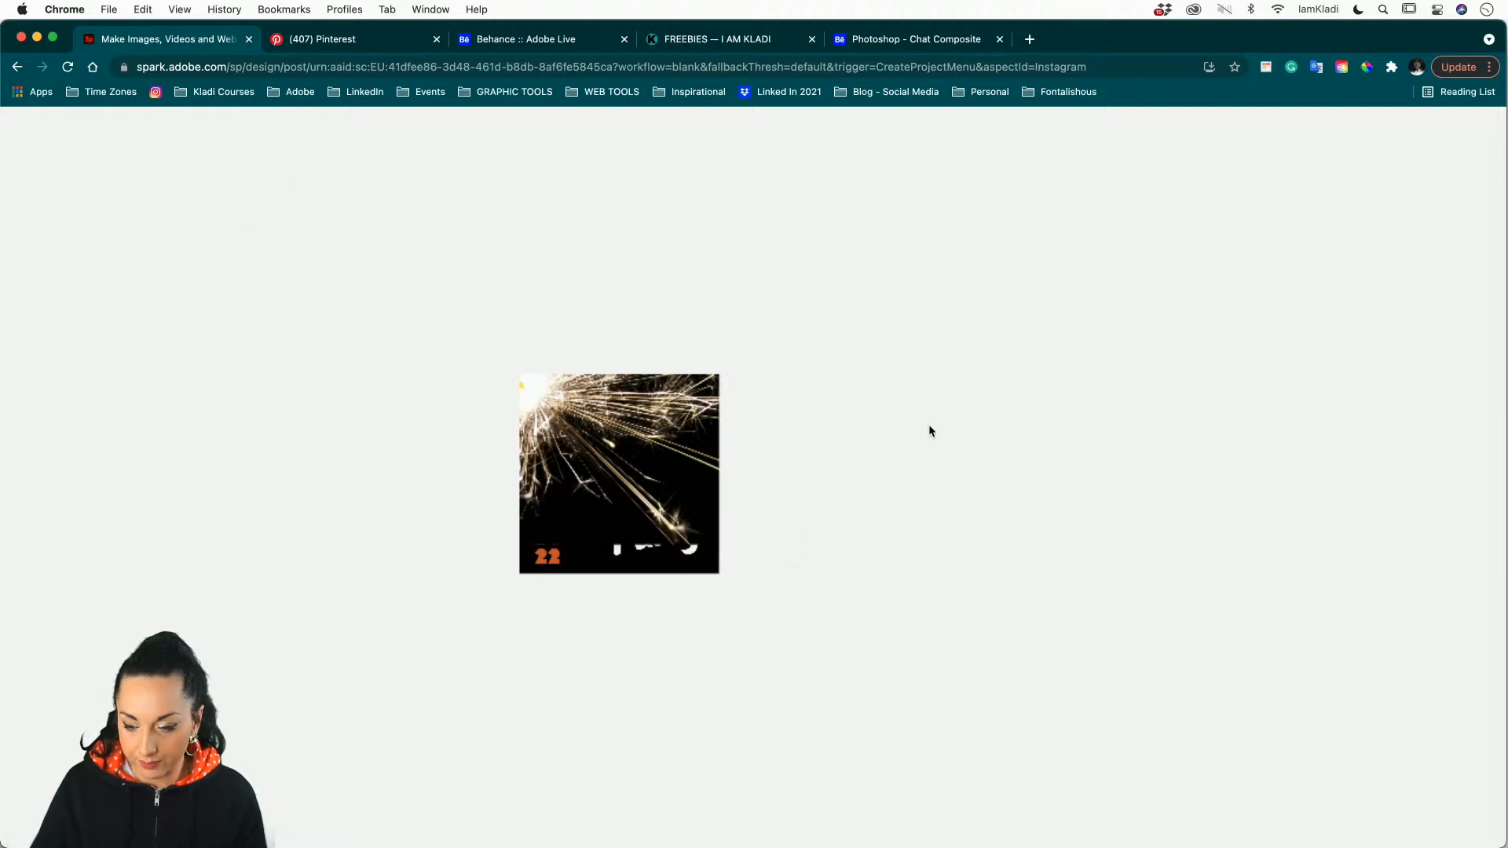
left_click(883, 70)
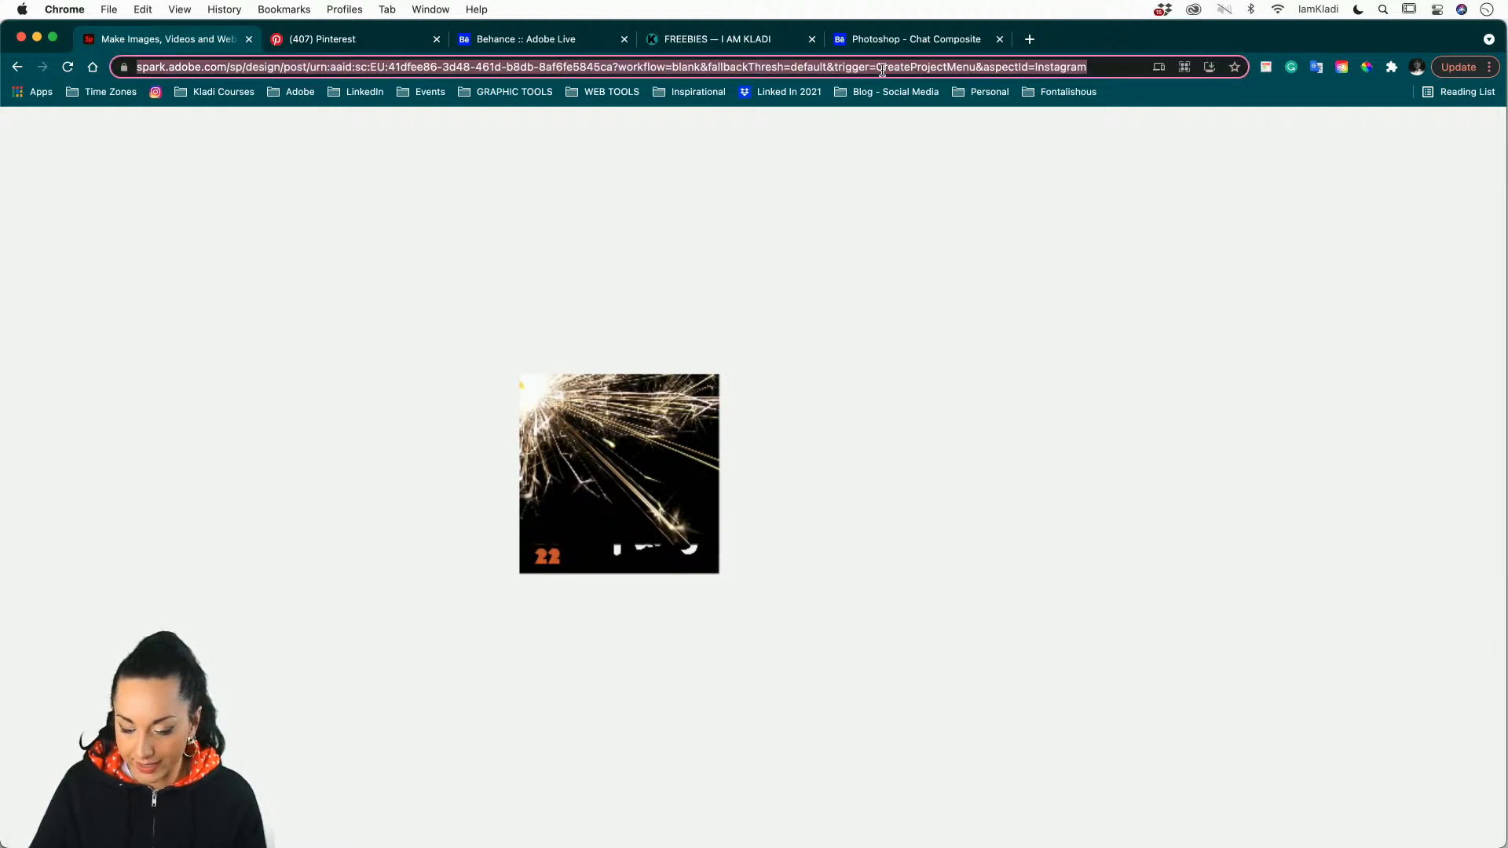
key("Return")
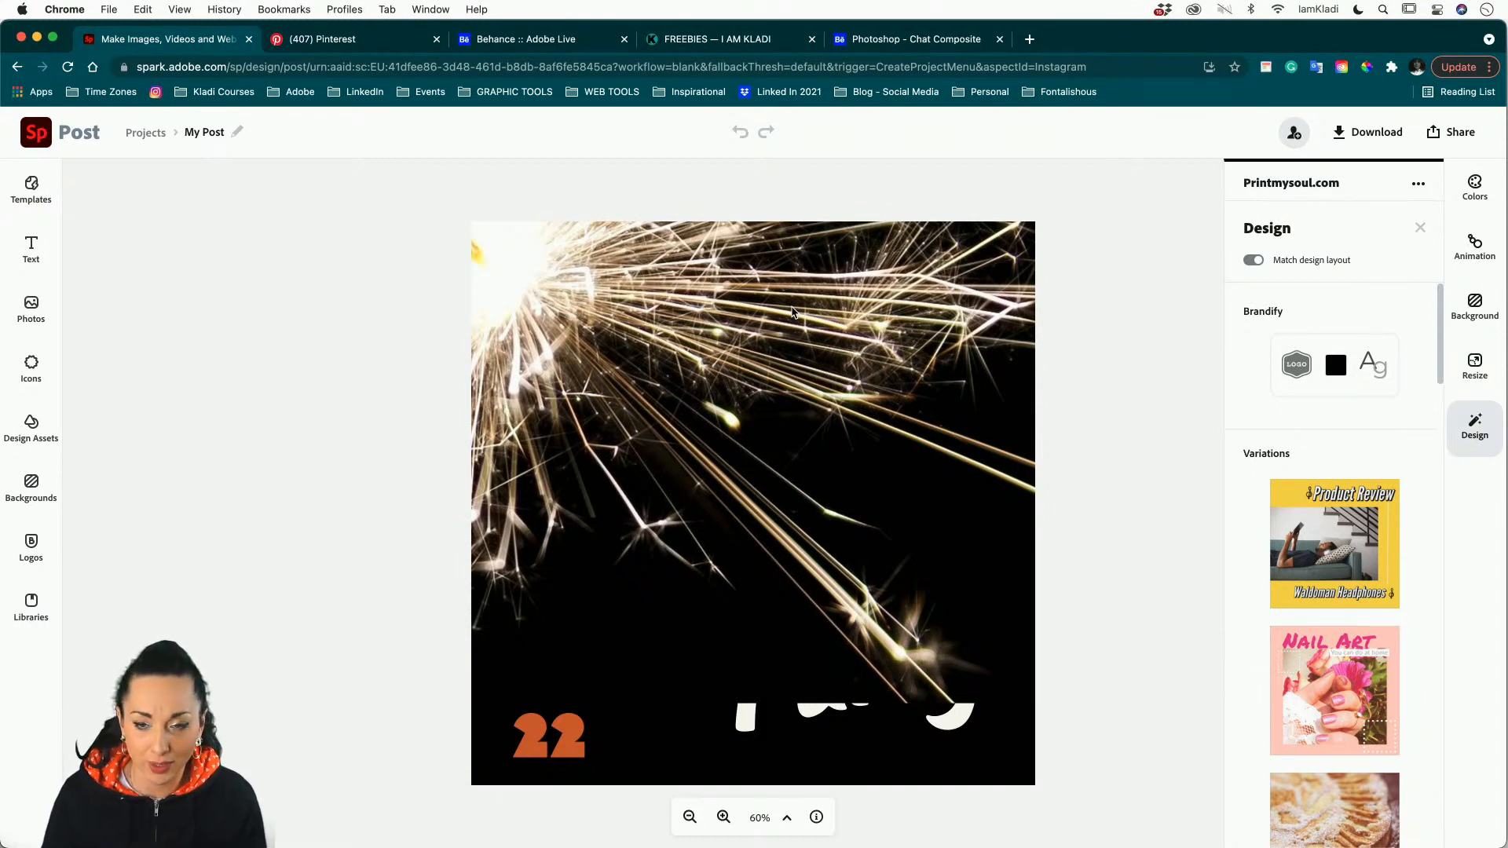
Rename the project as "New years eve invitation".
left_click(236, 133)
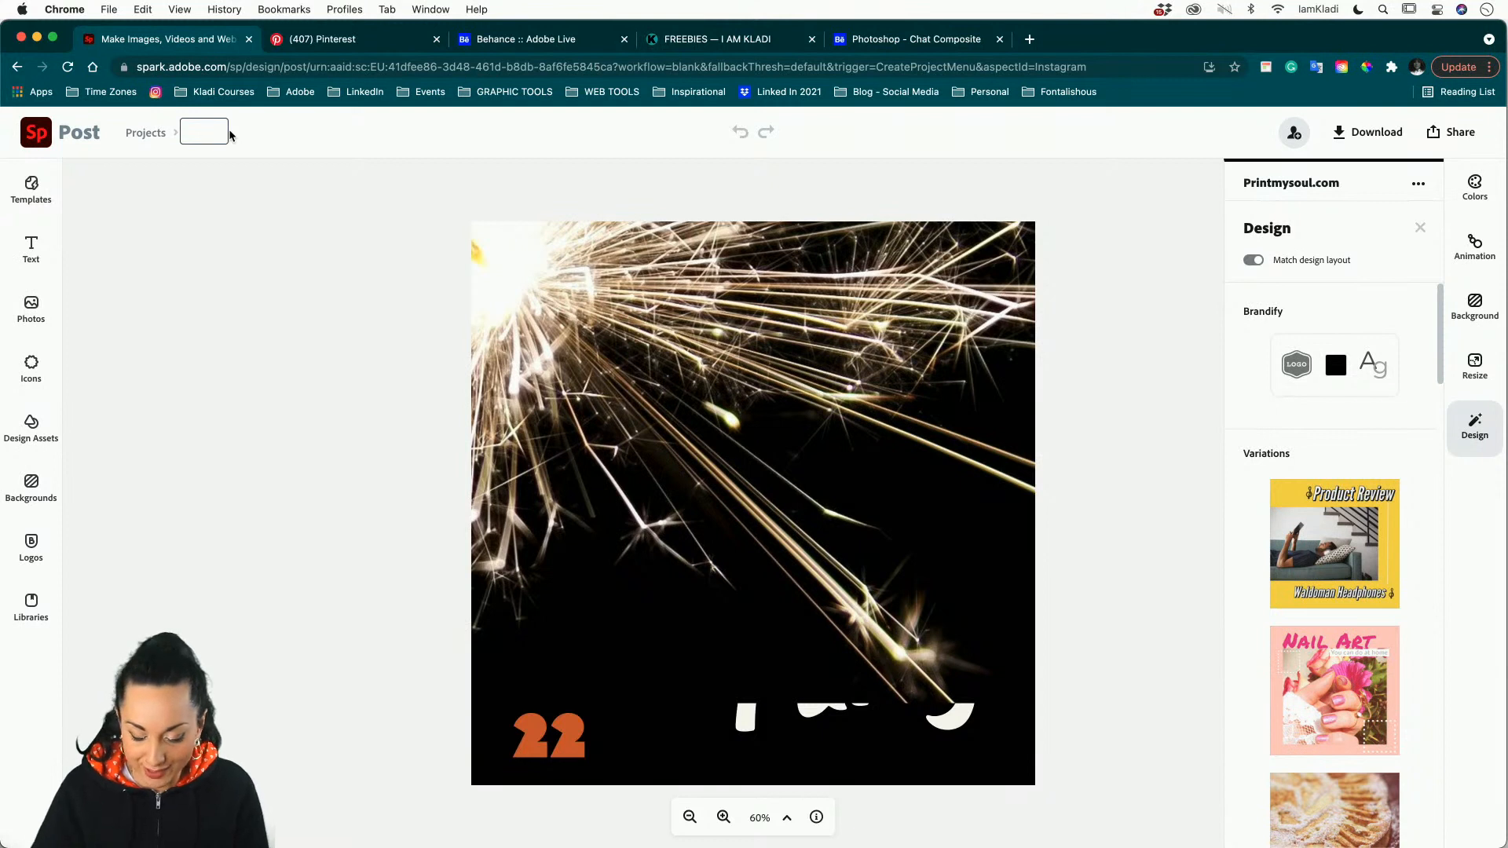
type("New year")
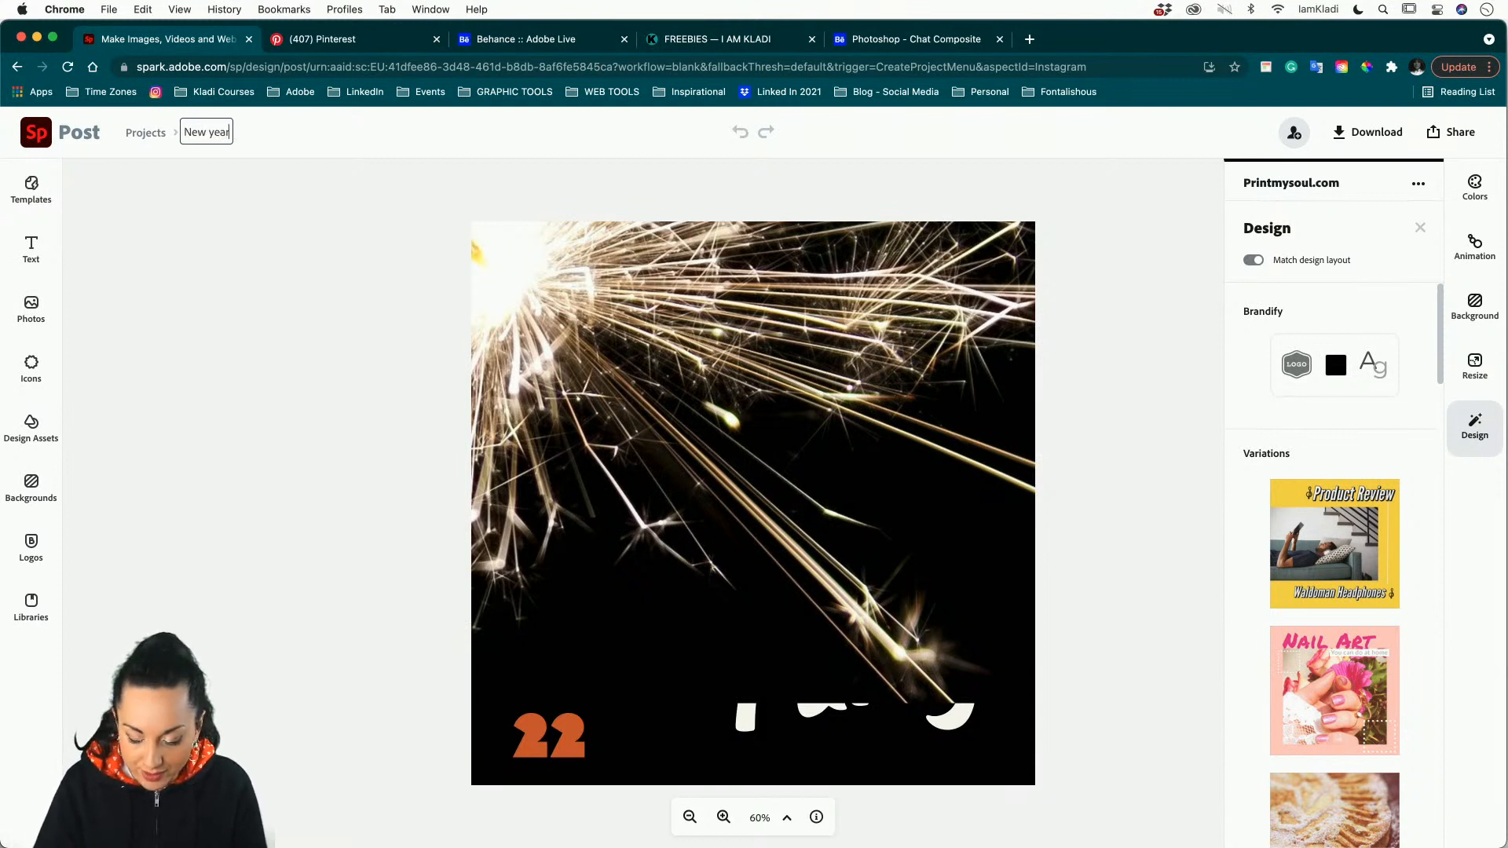
type("s evee")
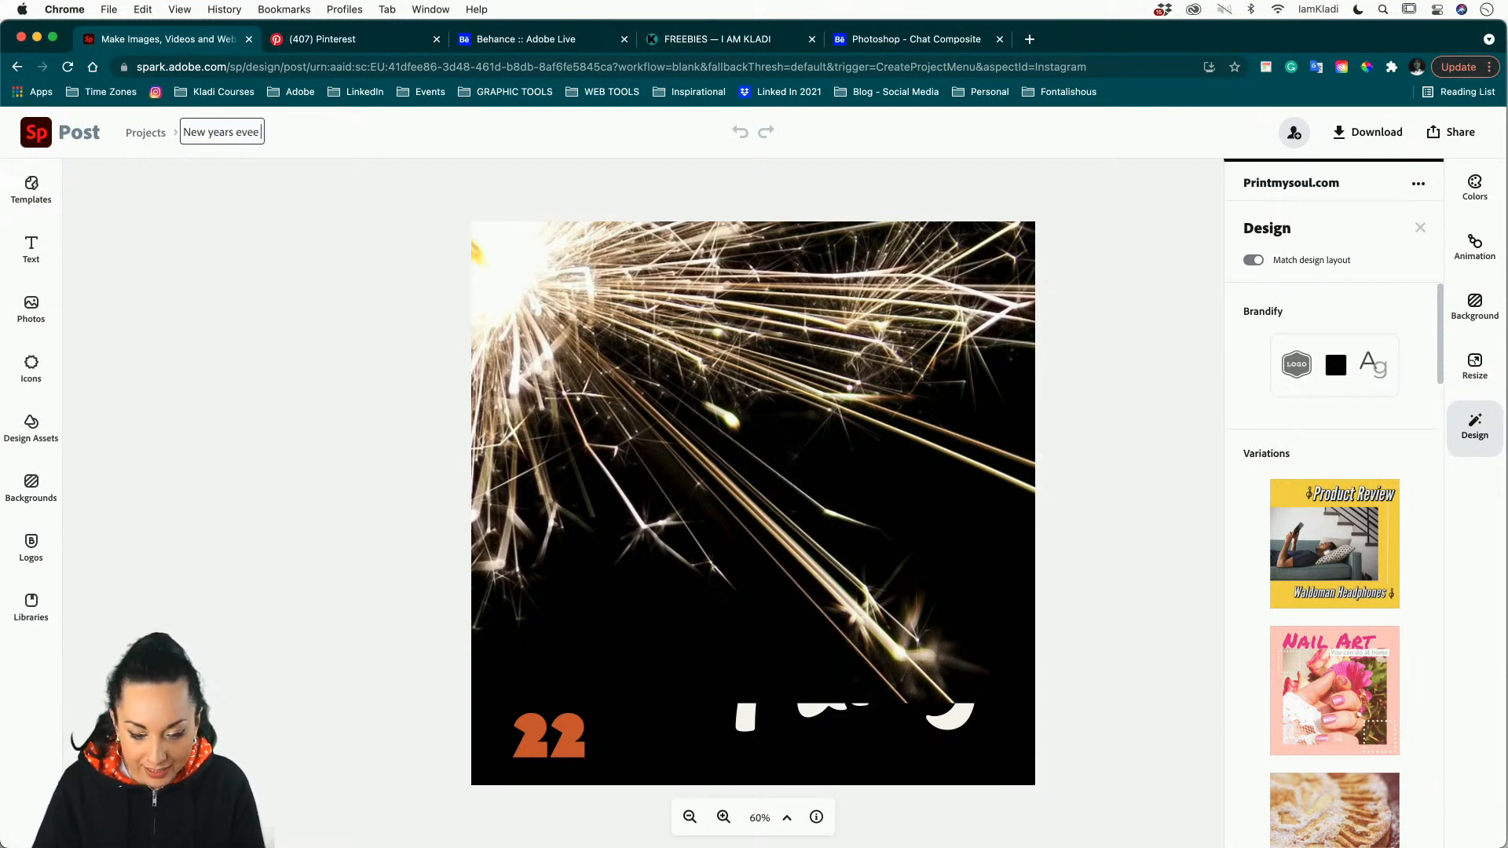
key("BackSpace")
type("in")
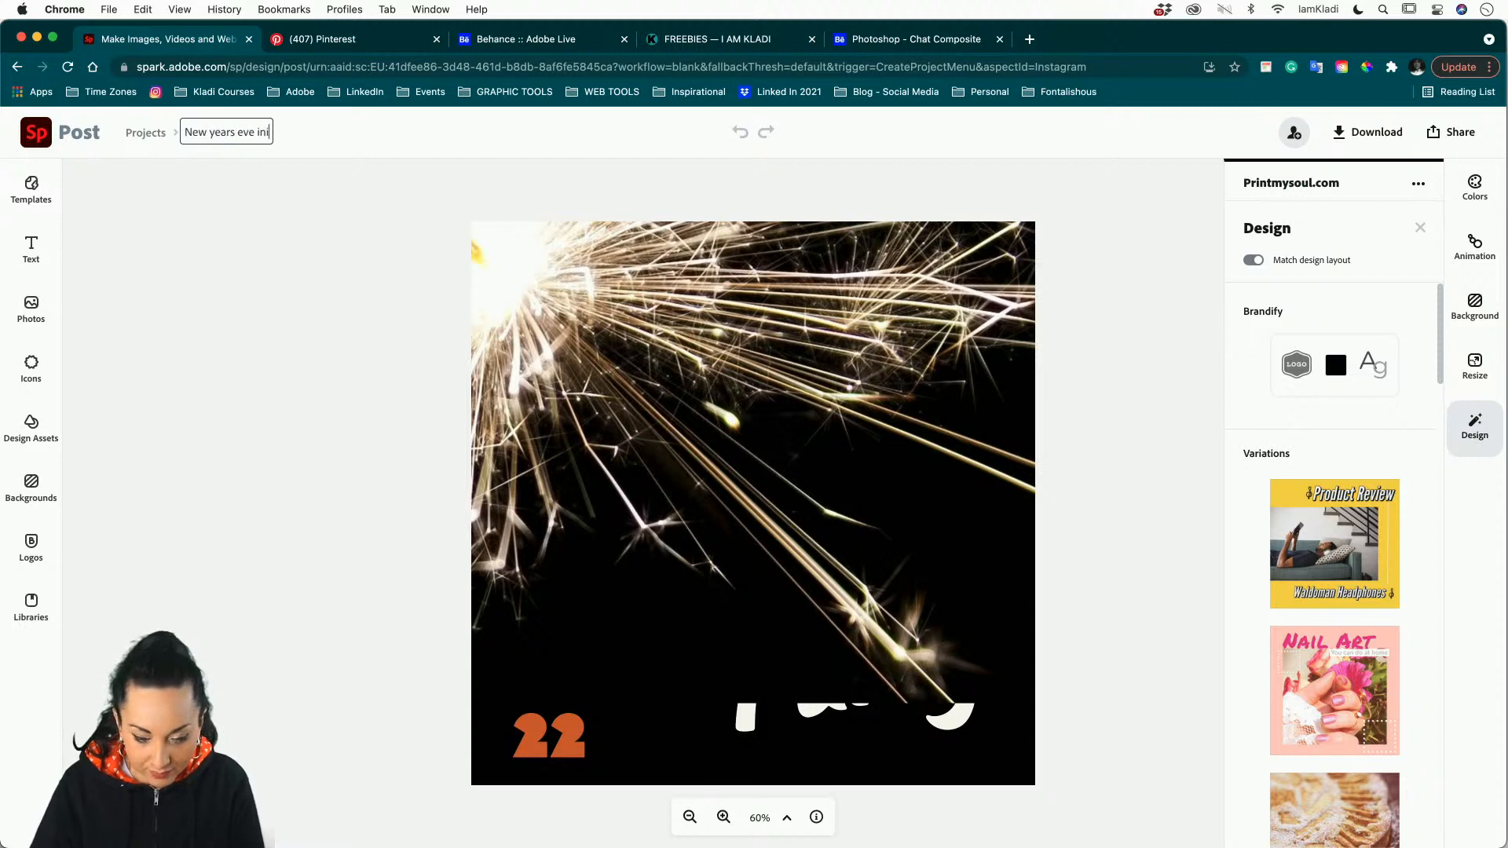
type("vitation")
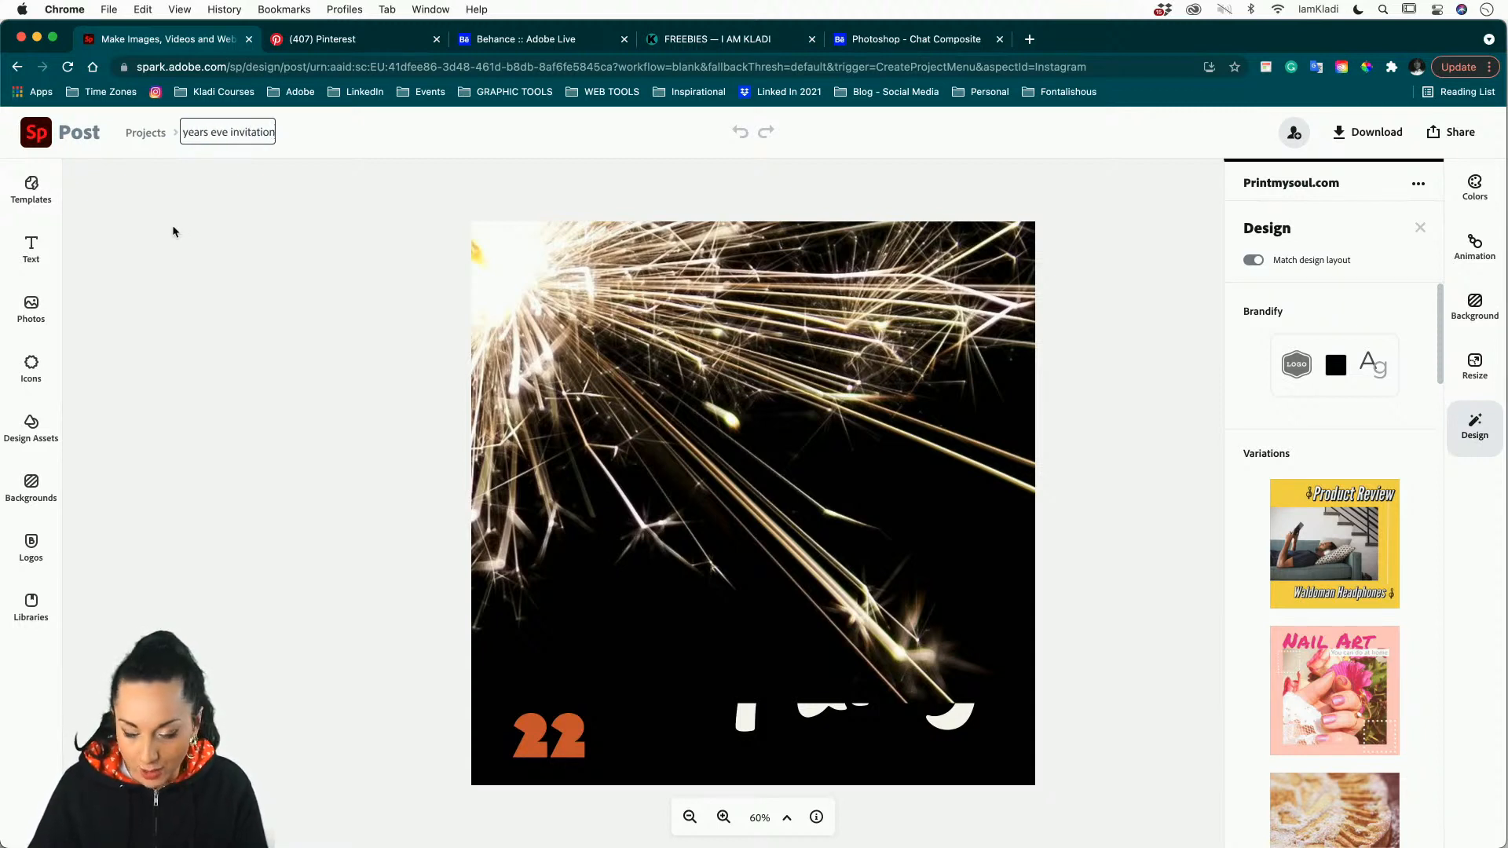
key("Return")
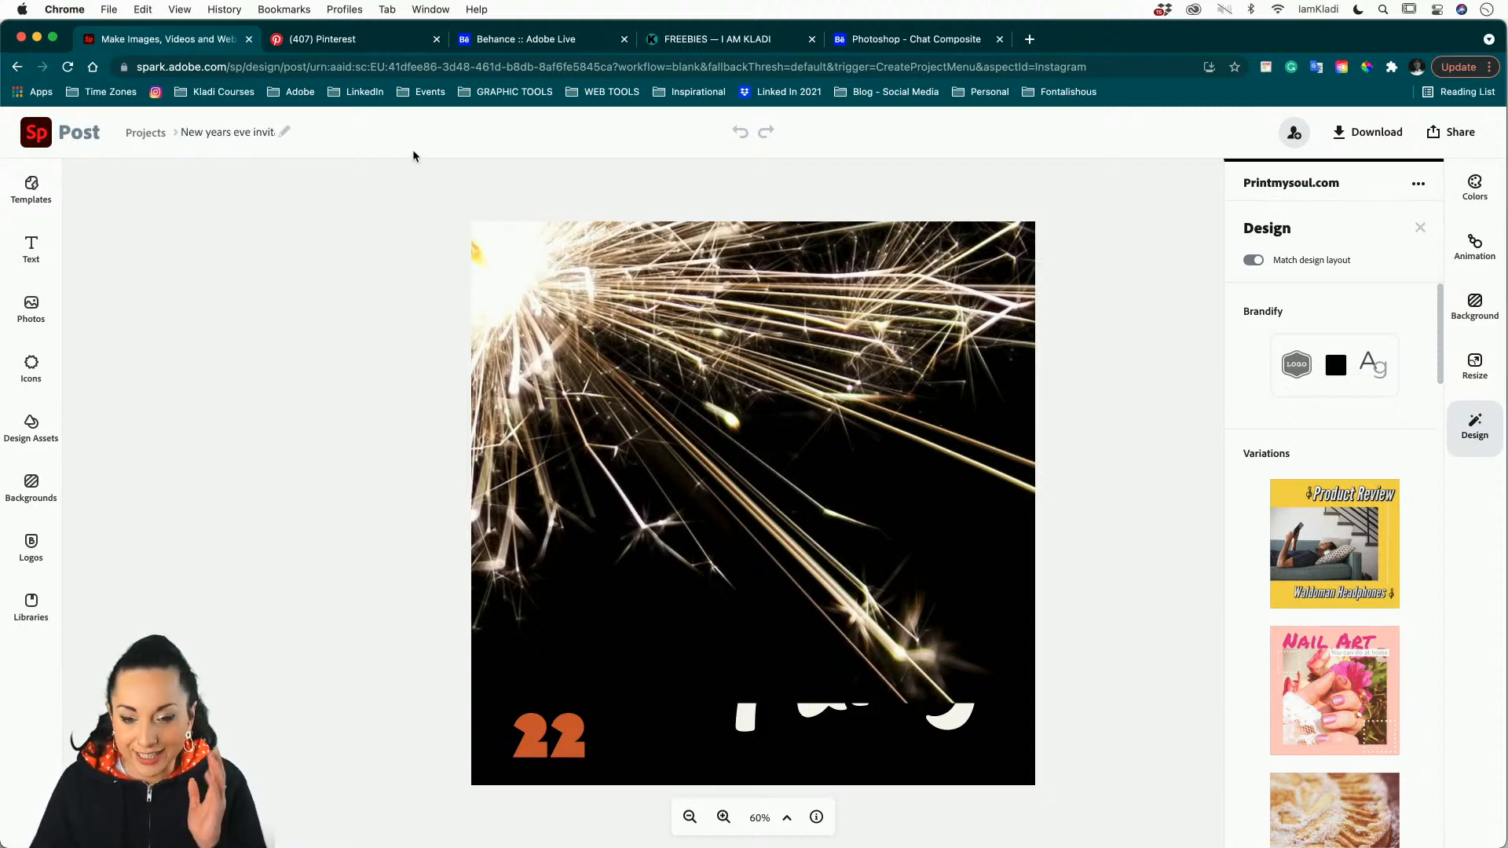
Make the sparkler photo the post's background, scale it to 21 and position its burst in the upper-left corner.
left_click(916, 520)
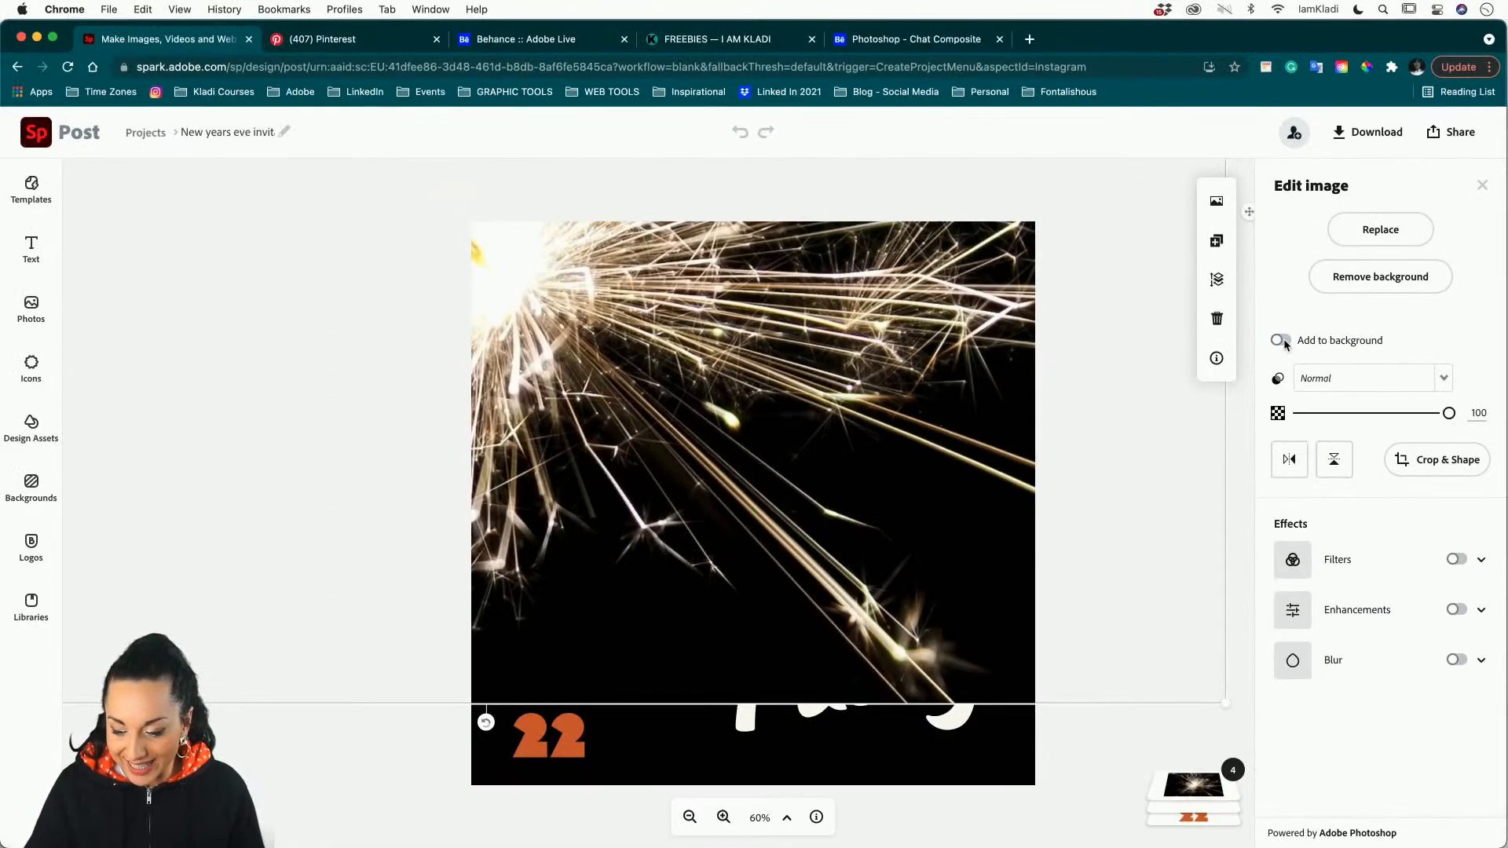
left_click(1281, 340)
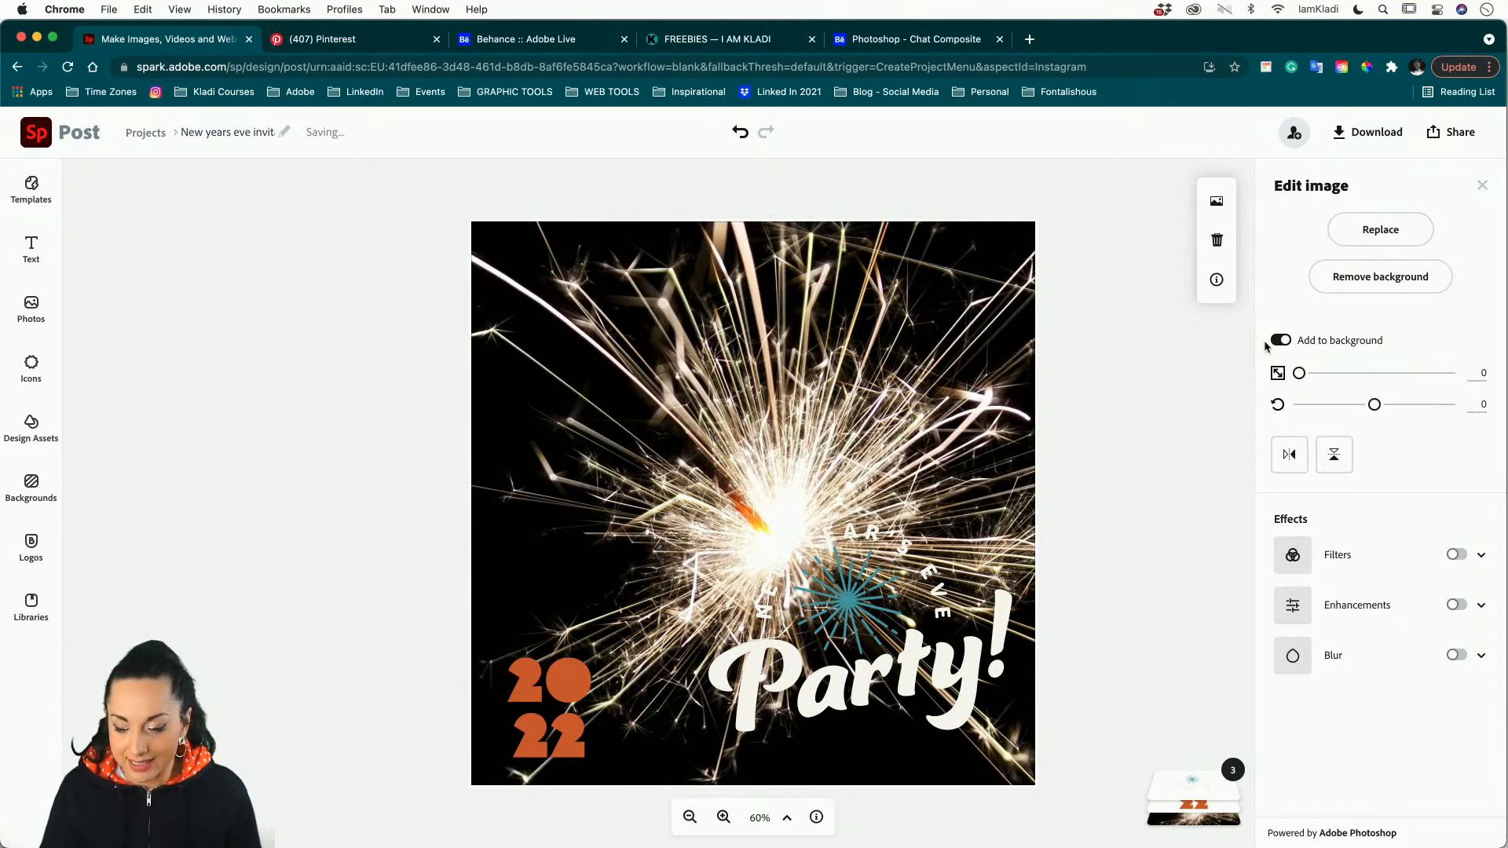
left_click_drag(1299, 375, 1350, 373)
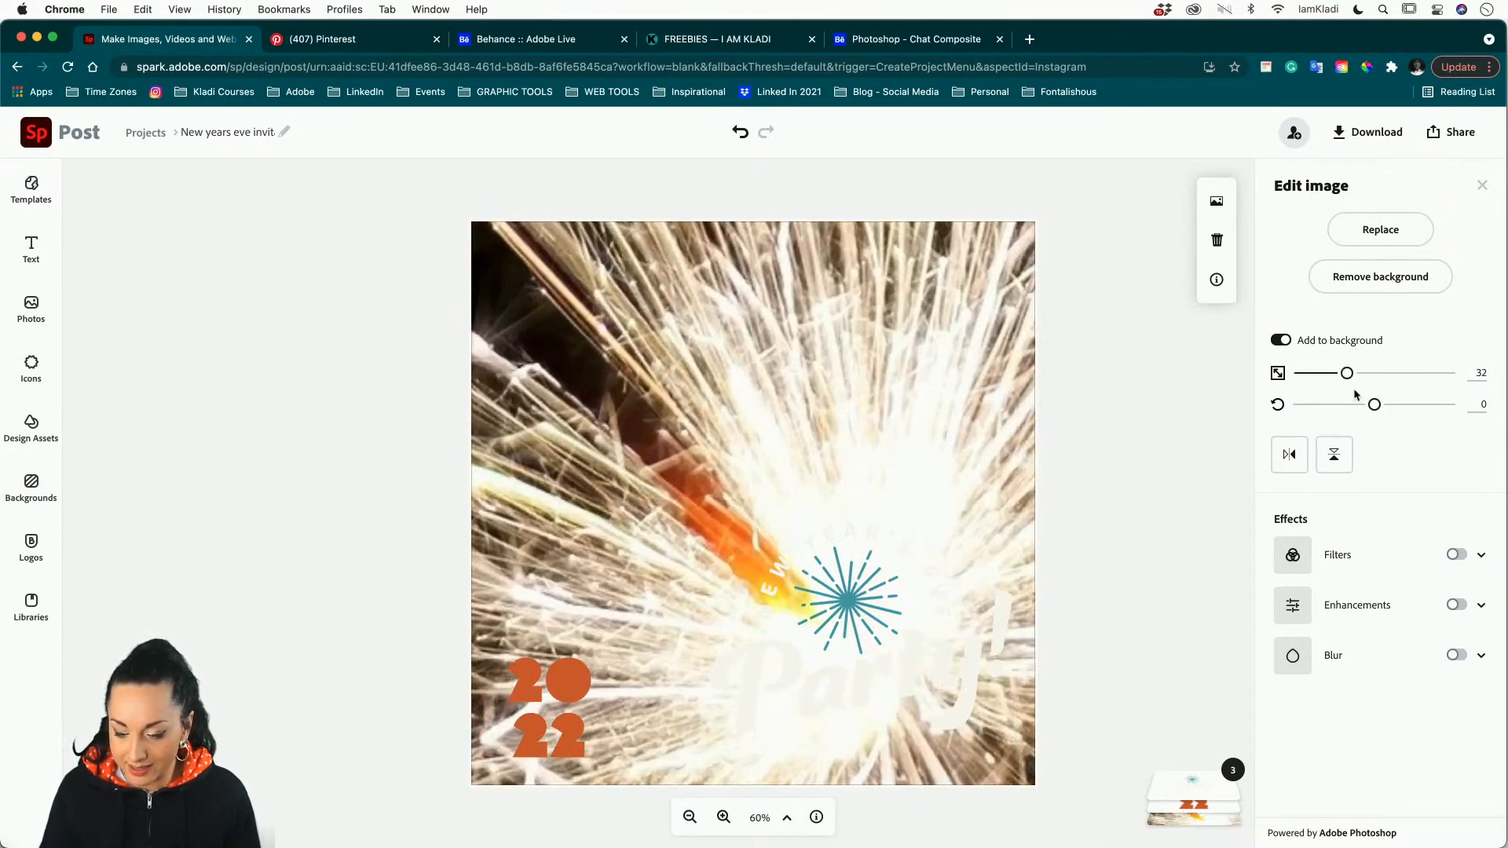
left_click_drag(862, 424, 548, 63)
left_click_drag(614, 322, 592, 238)
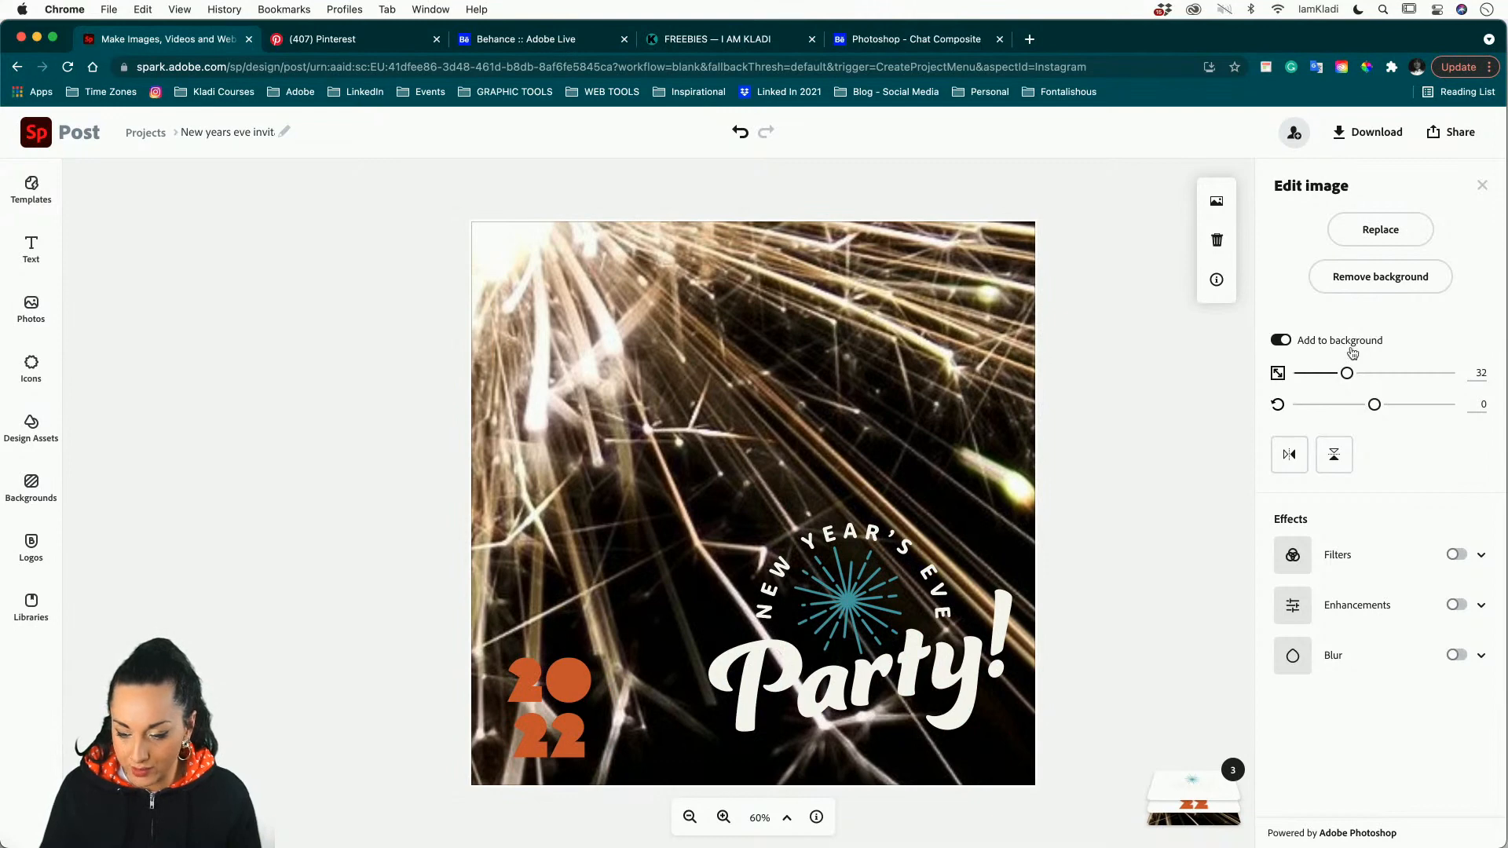
left_click_drag(1347, 375, 1329, 374)
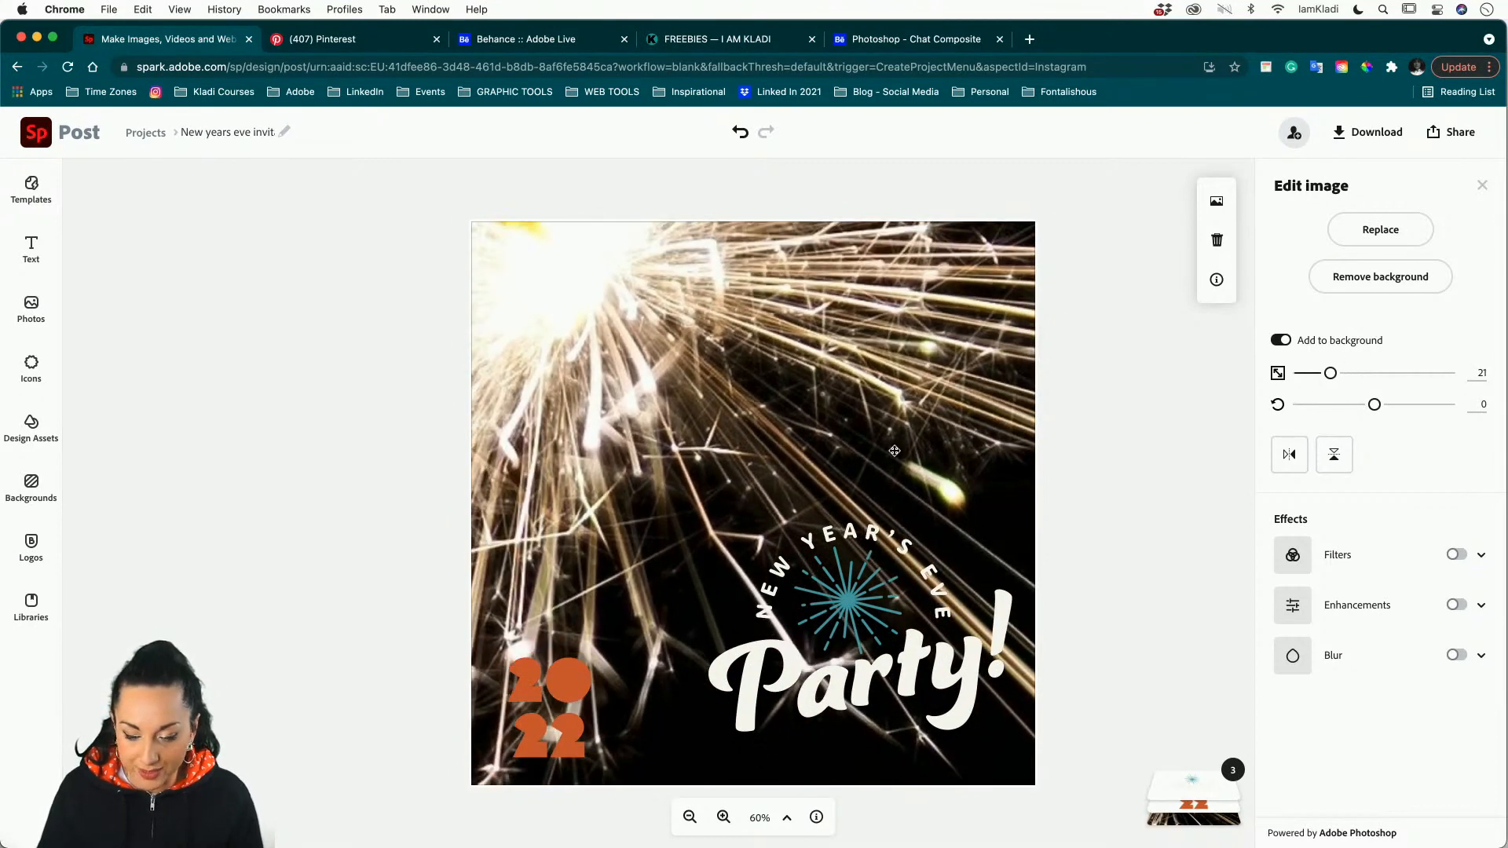
left_click_drag(895, 446, 865, 394)
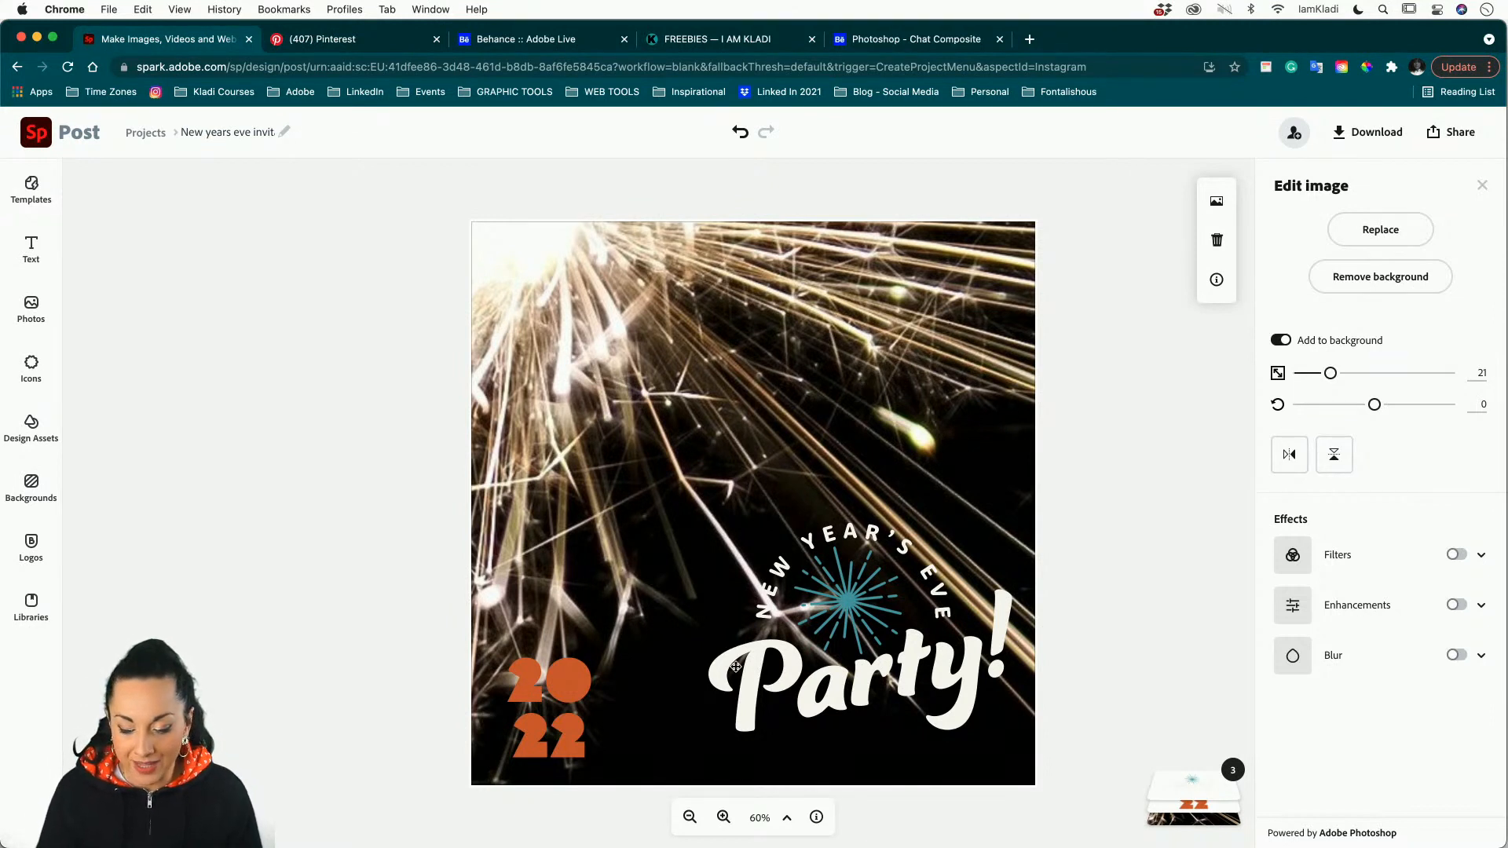
Move the "NEW YEAR'S EVE Party!" group slightly lower on the post and deselect it.
left_click(864, 684)
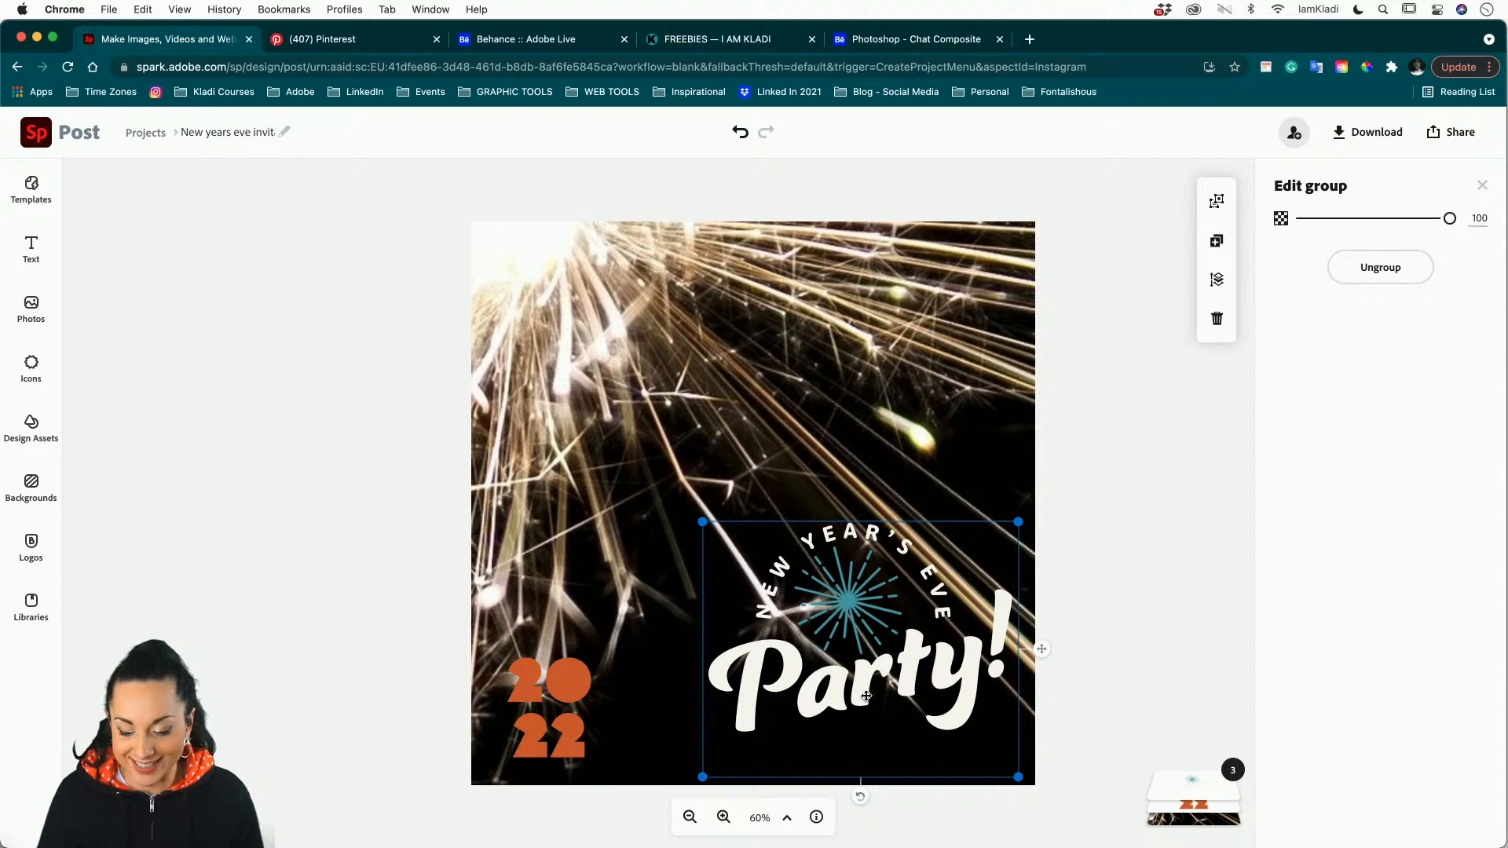
left_click_drag(865, 684, 862, 709)
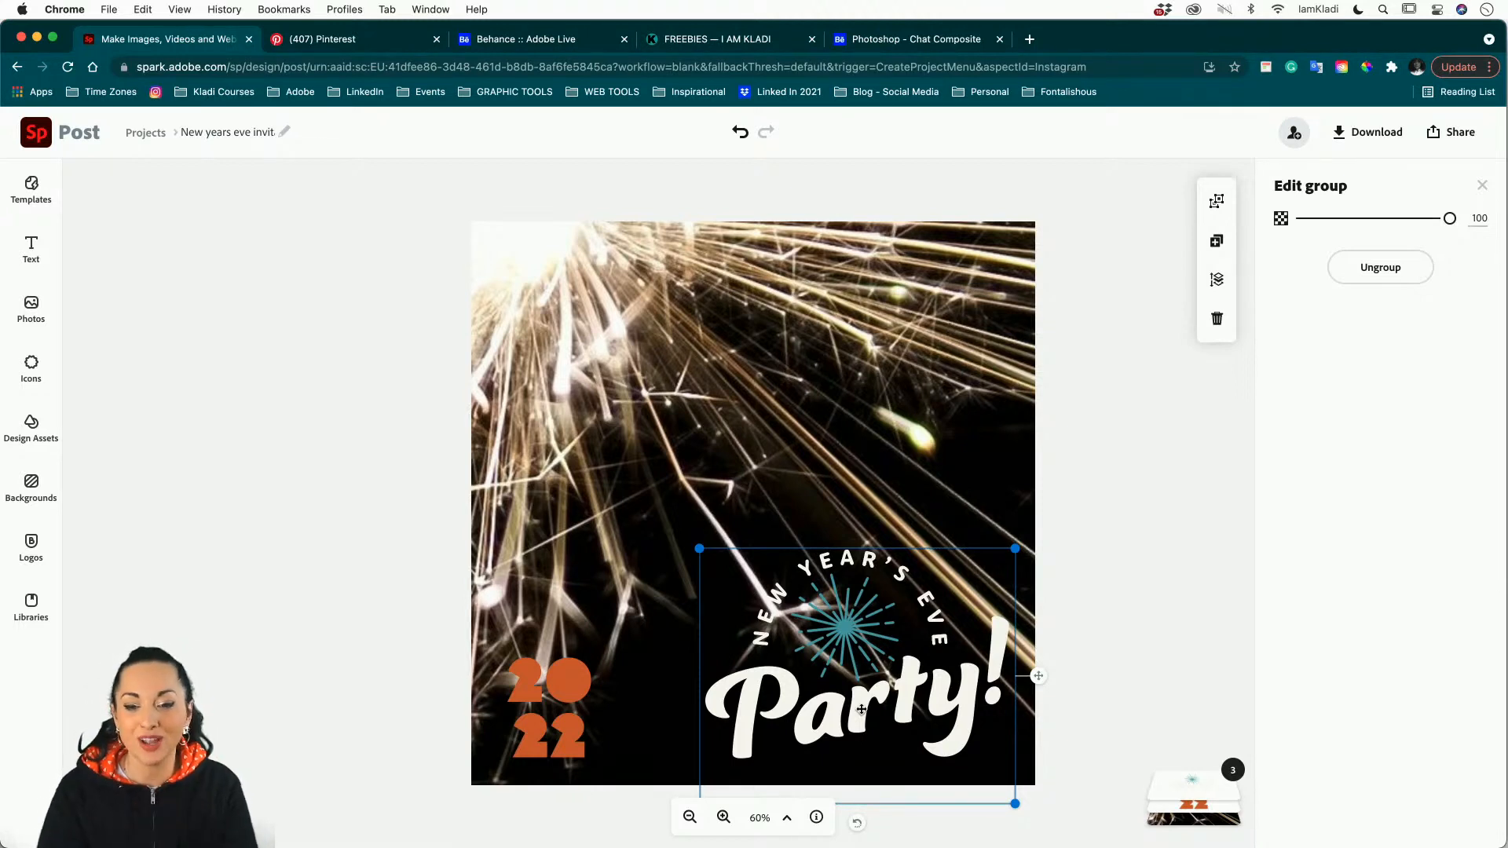
left_click(1078, 638)
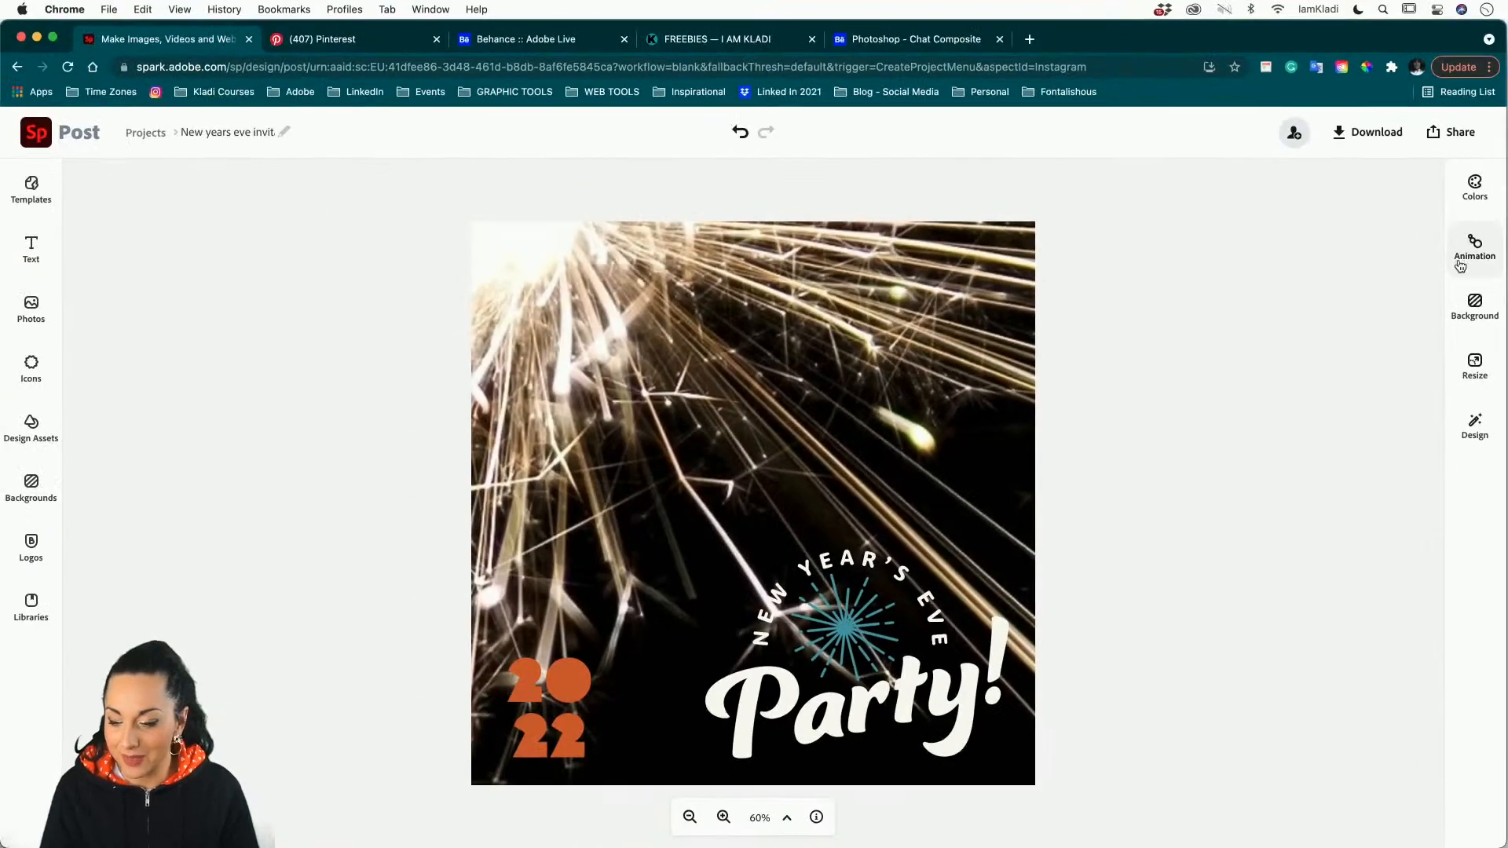
Try the Typewriter, Dynamic, Flicker, Fade and Slide text animations on the post.
left_click(1463, 267)
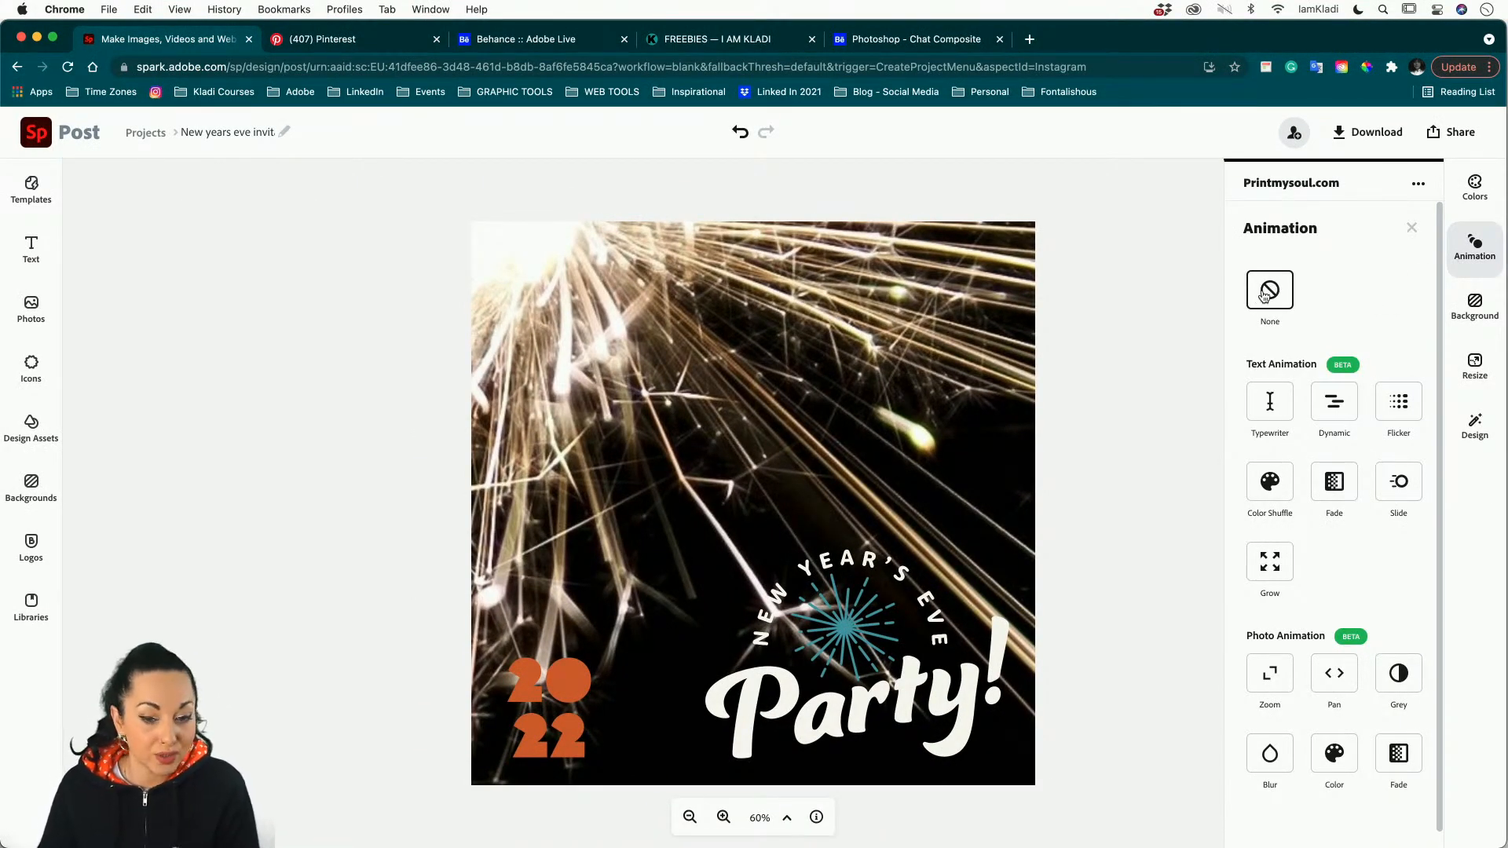
left_click(1258, 418)
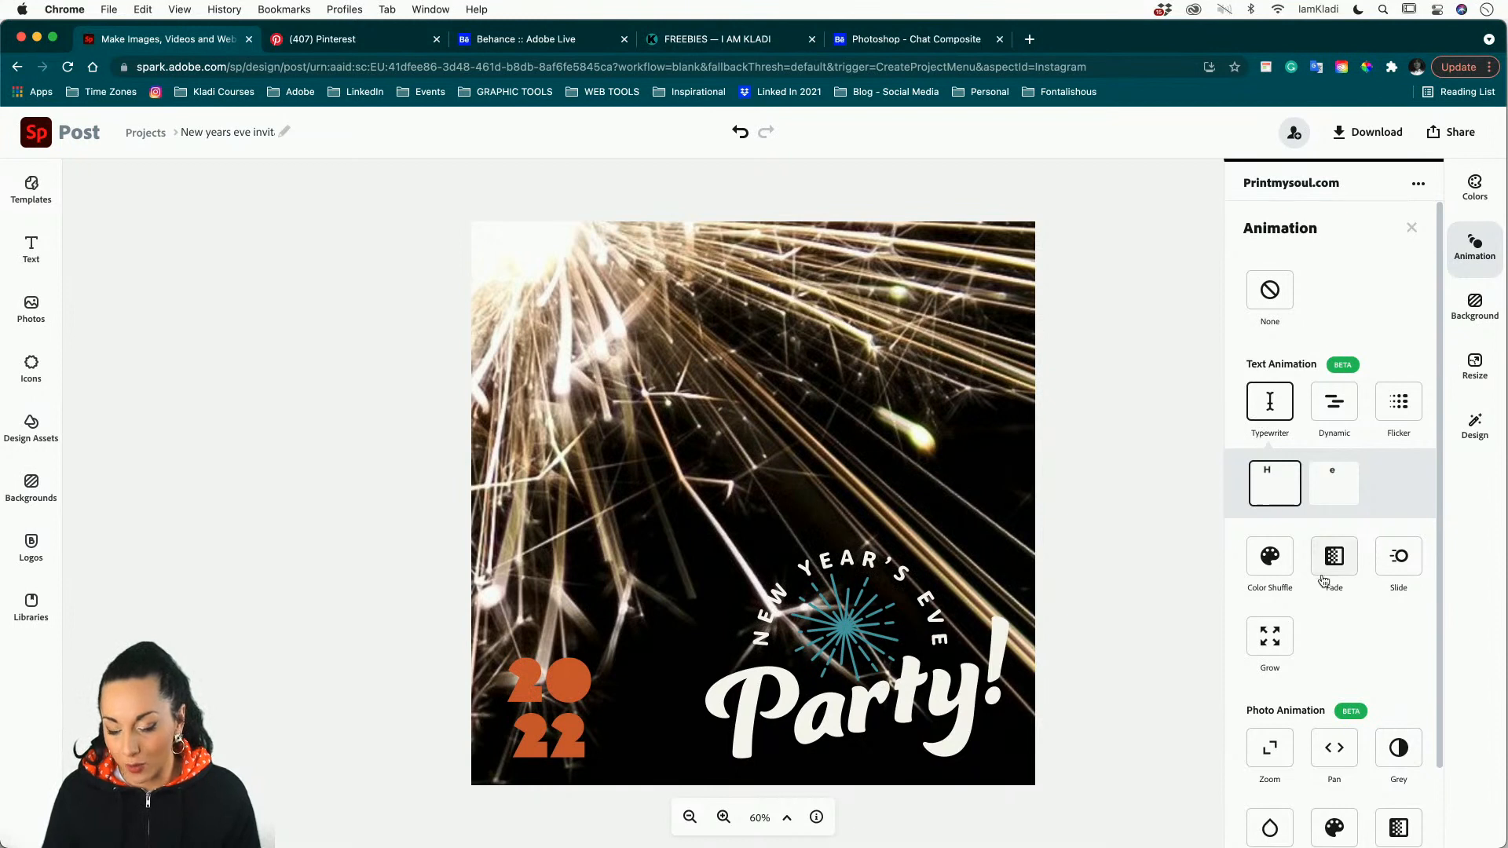
scroll(1346, 620, "down", 1)
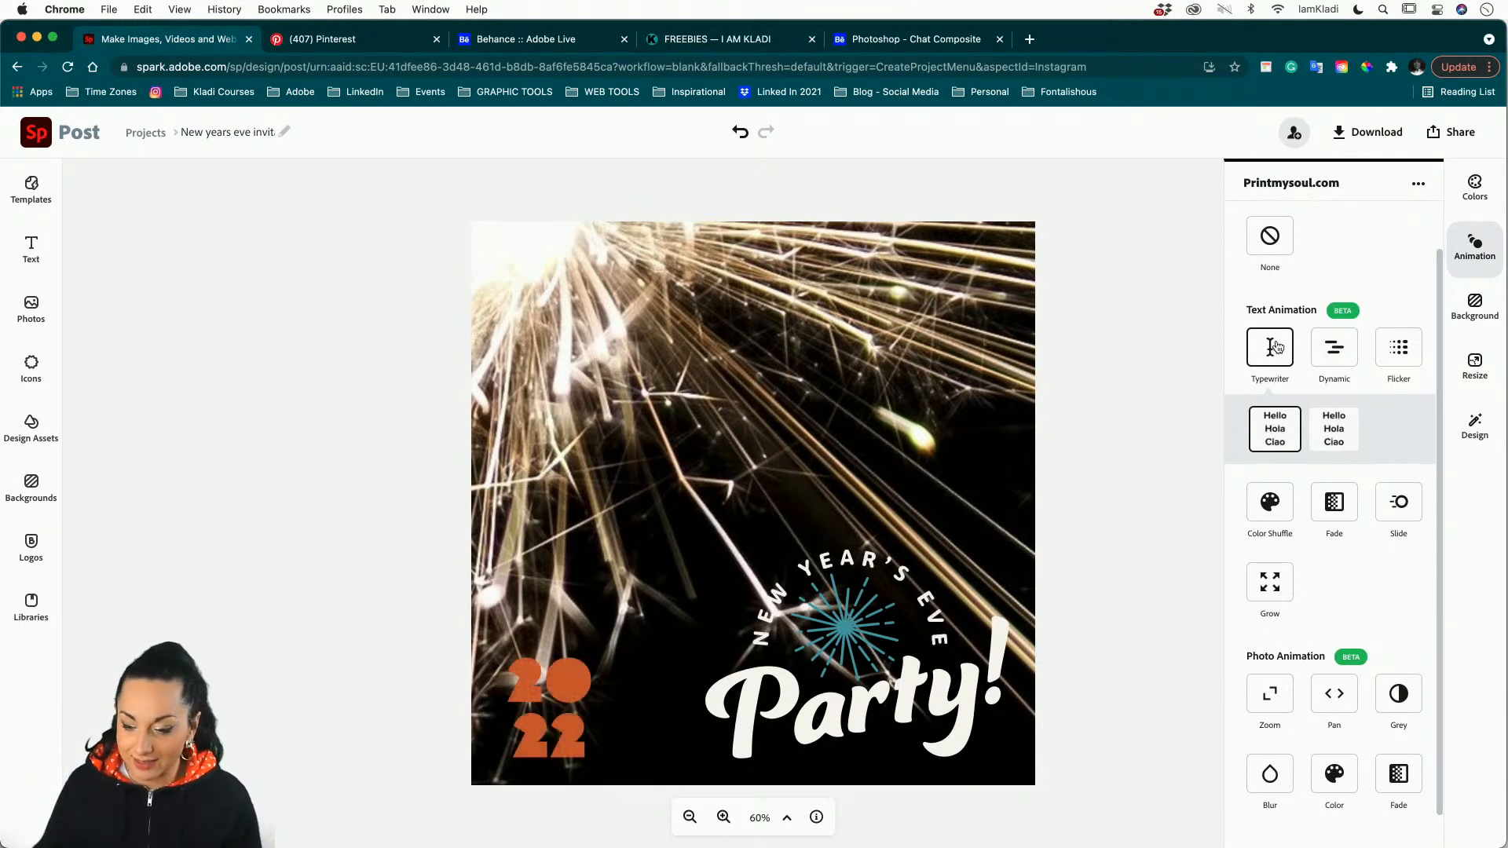
left_click(1334, 349)
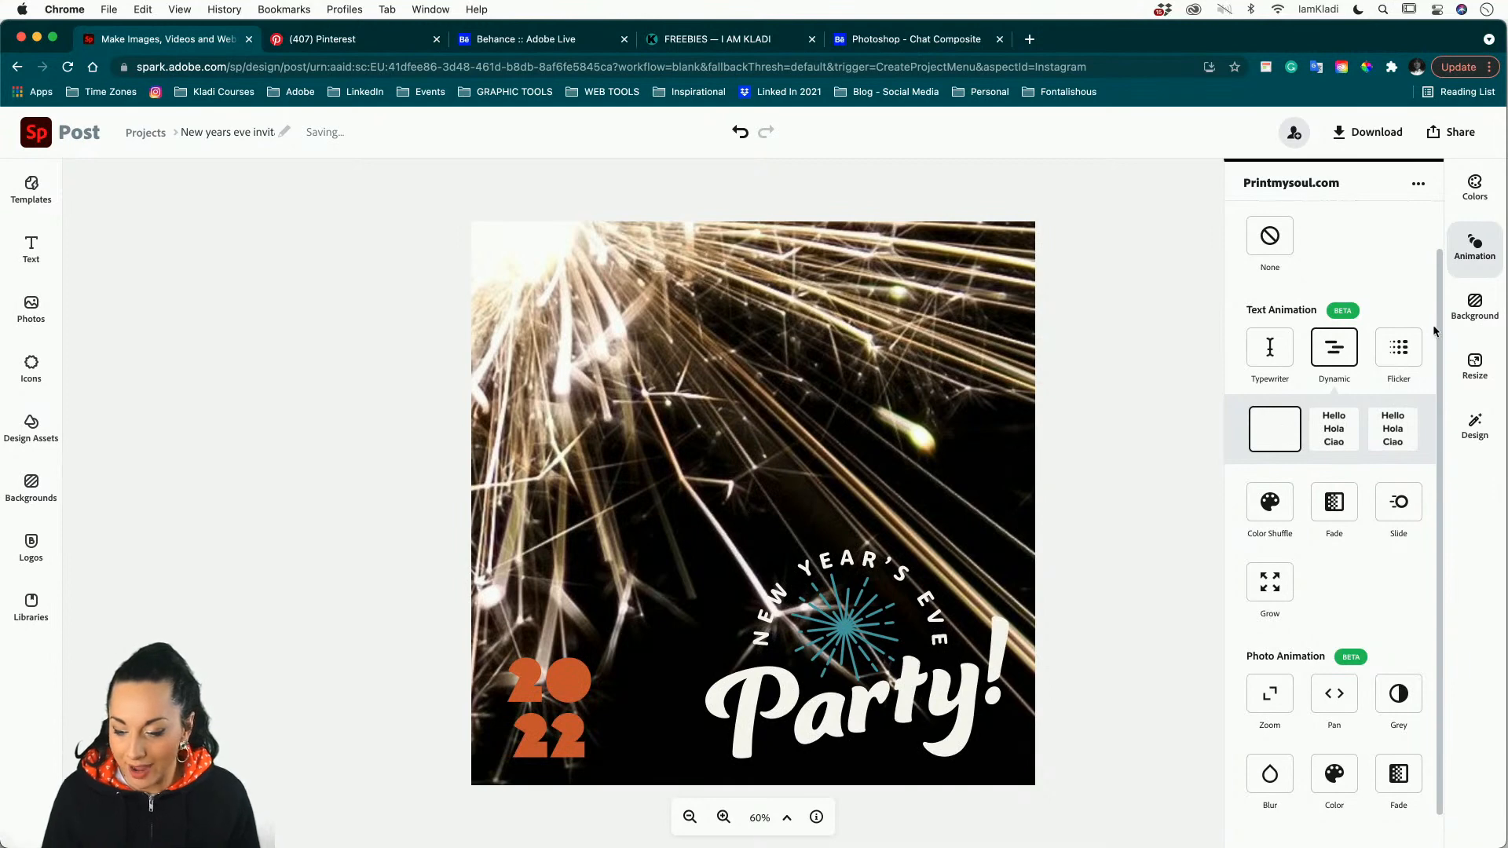
left_click(1412, 348)
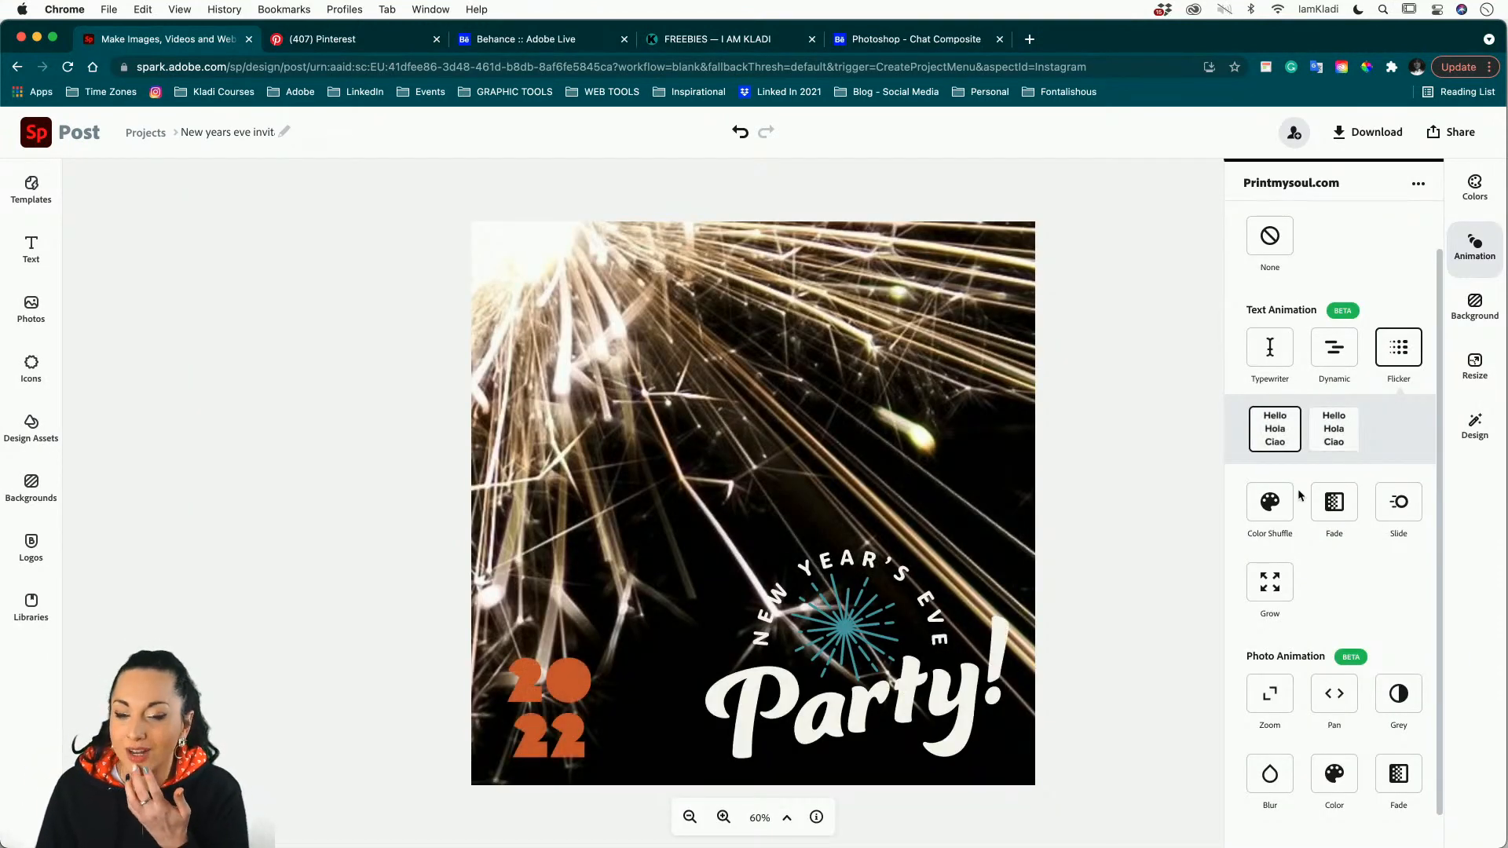
left_click(1333, 517)
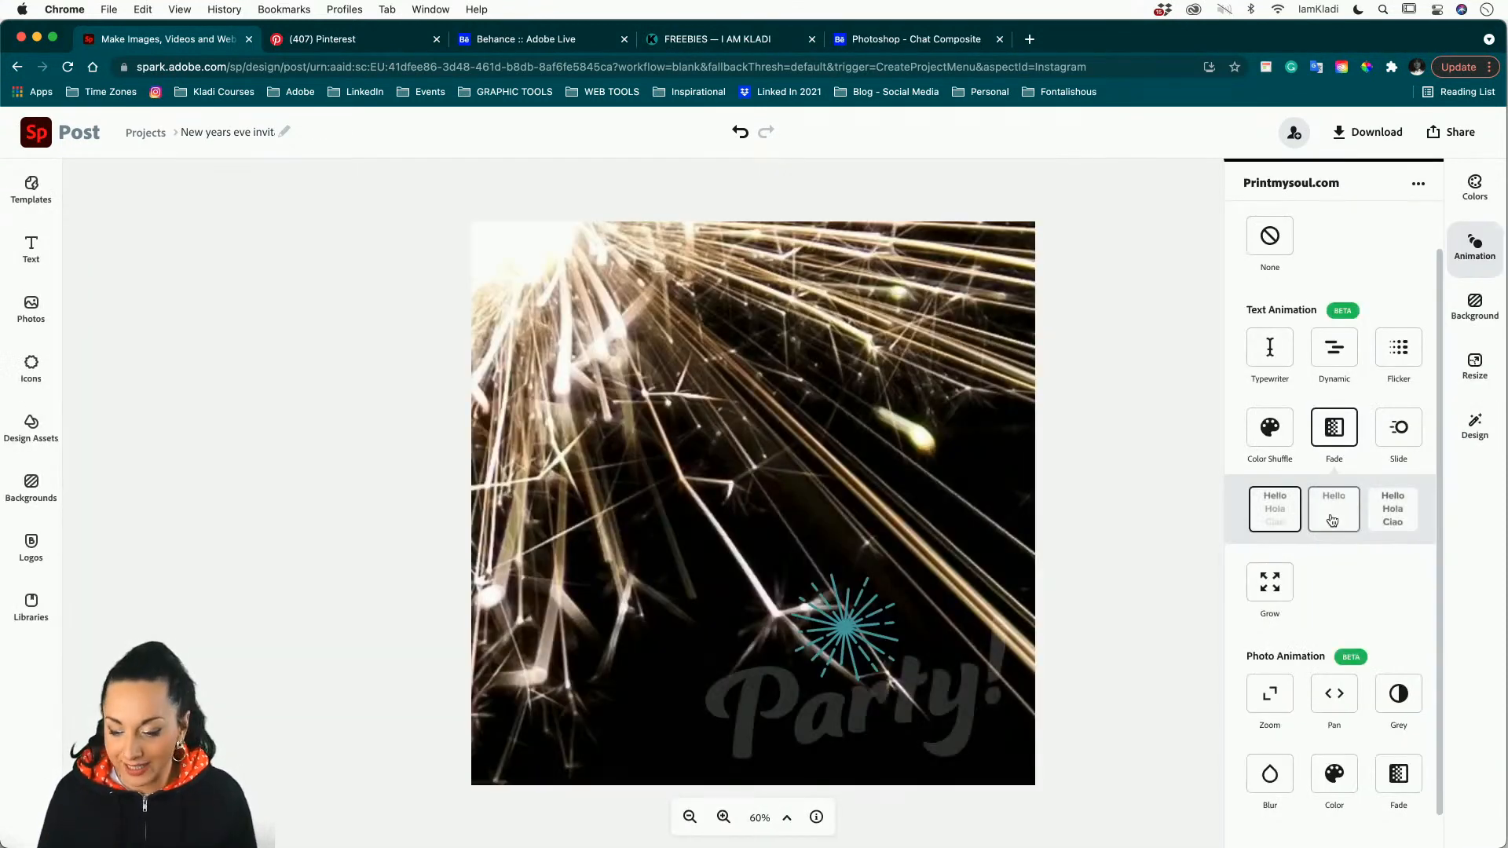
left_click(1385, 436)
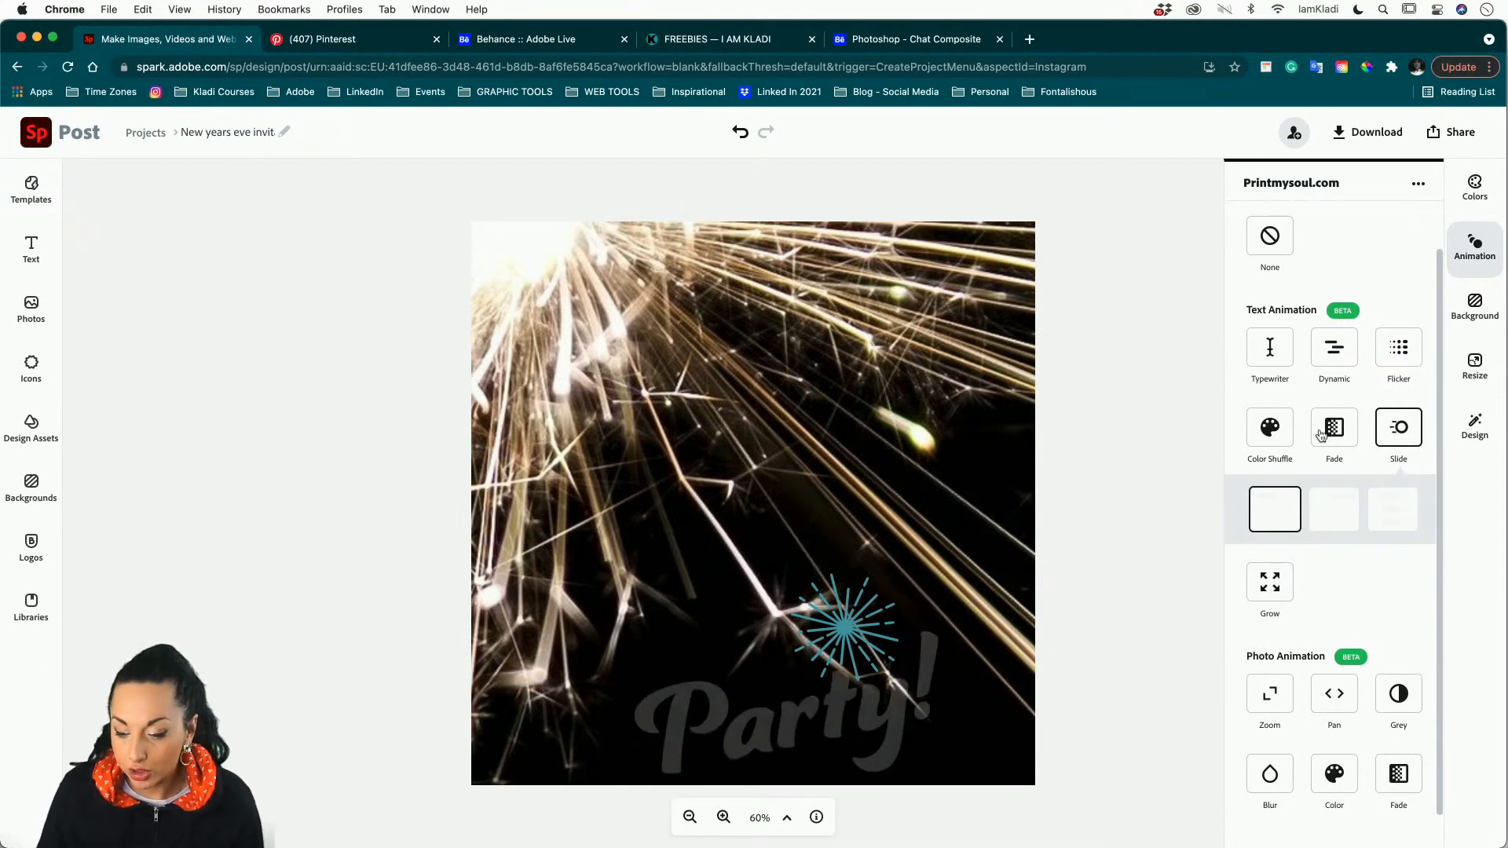
Try both variants of the Color Shuffle text animation on the post.
left_click(1276, 442)
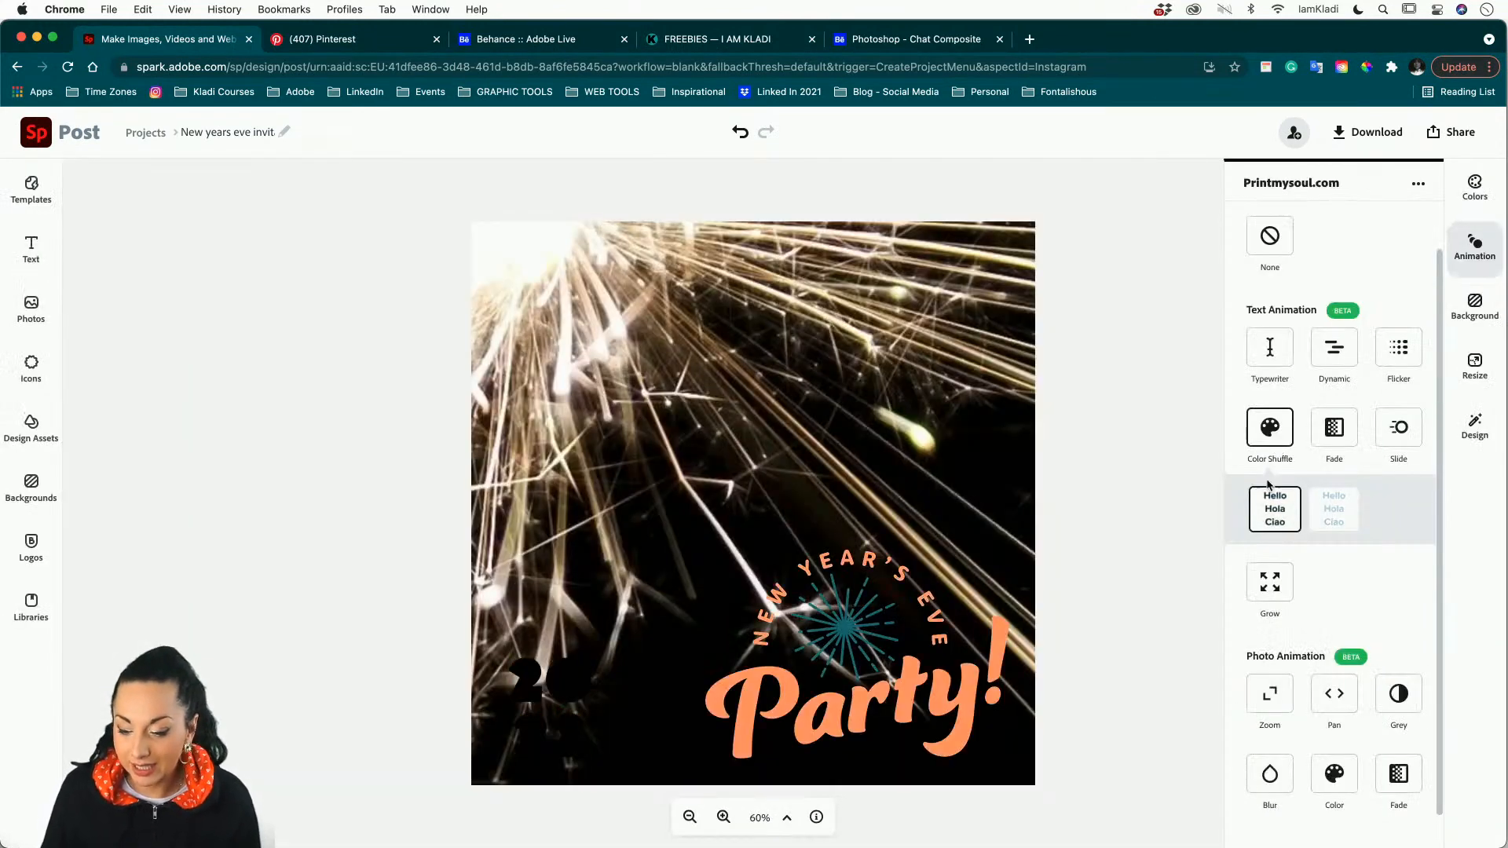
left_click(1327, 514)
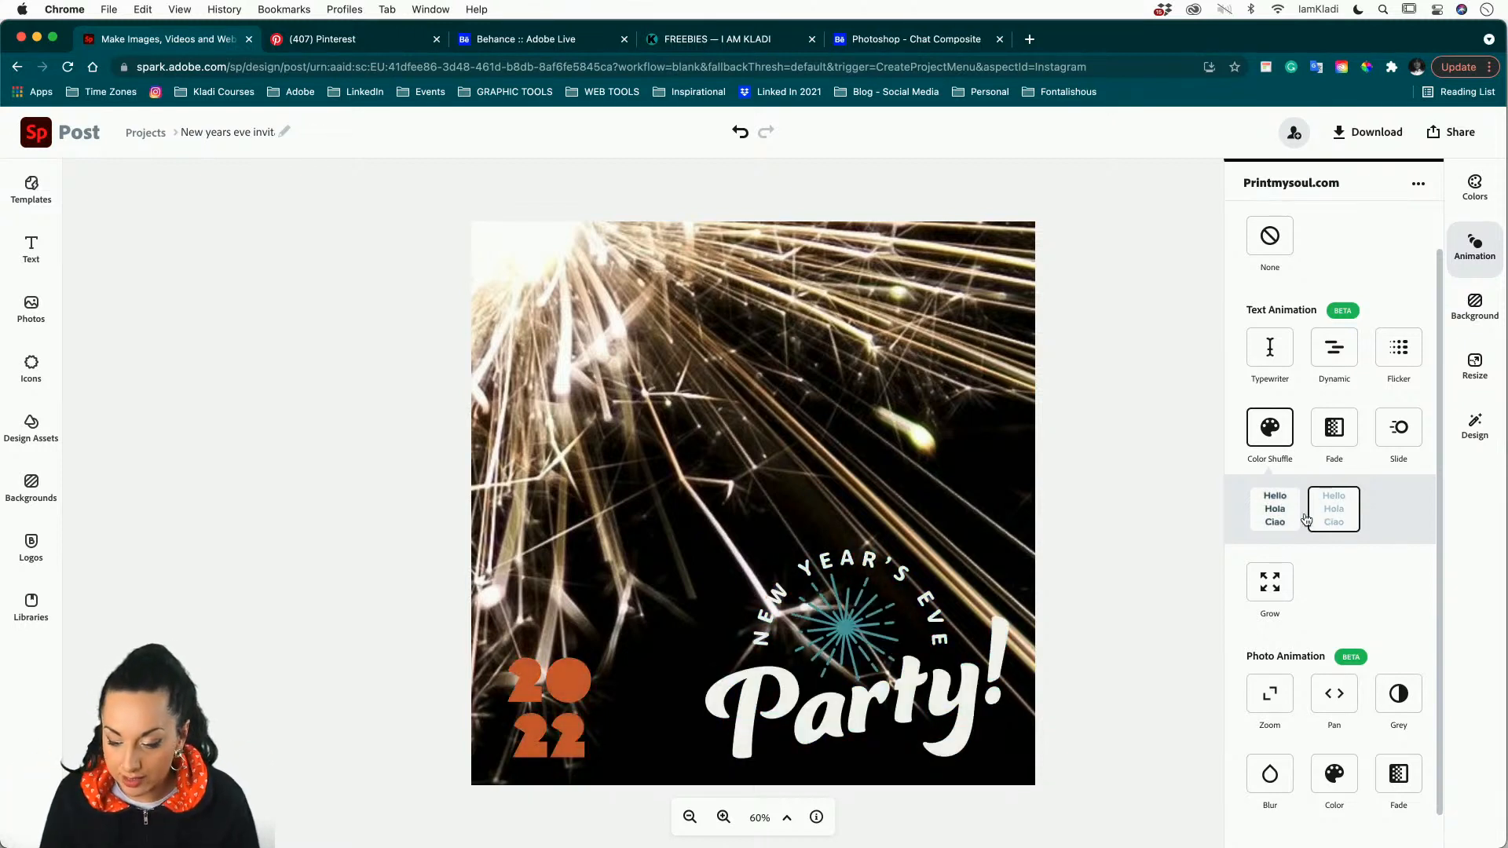
left_click(1277, 512)
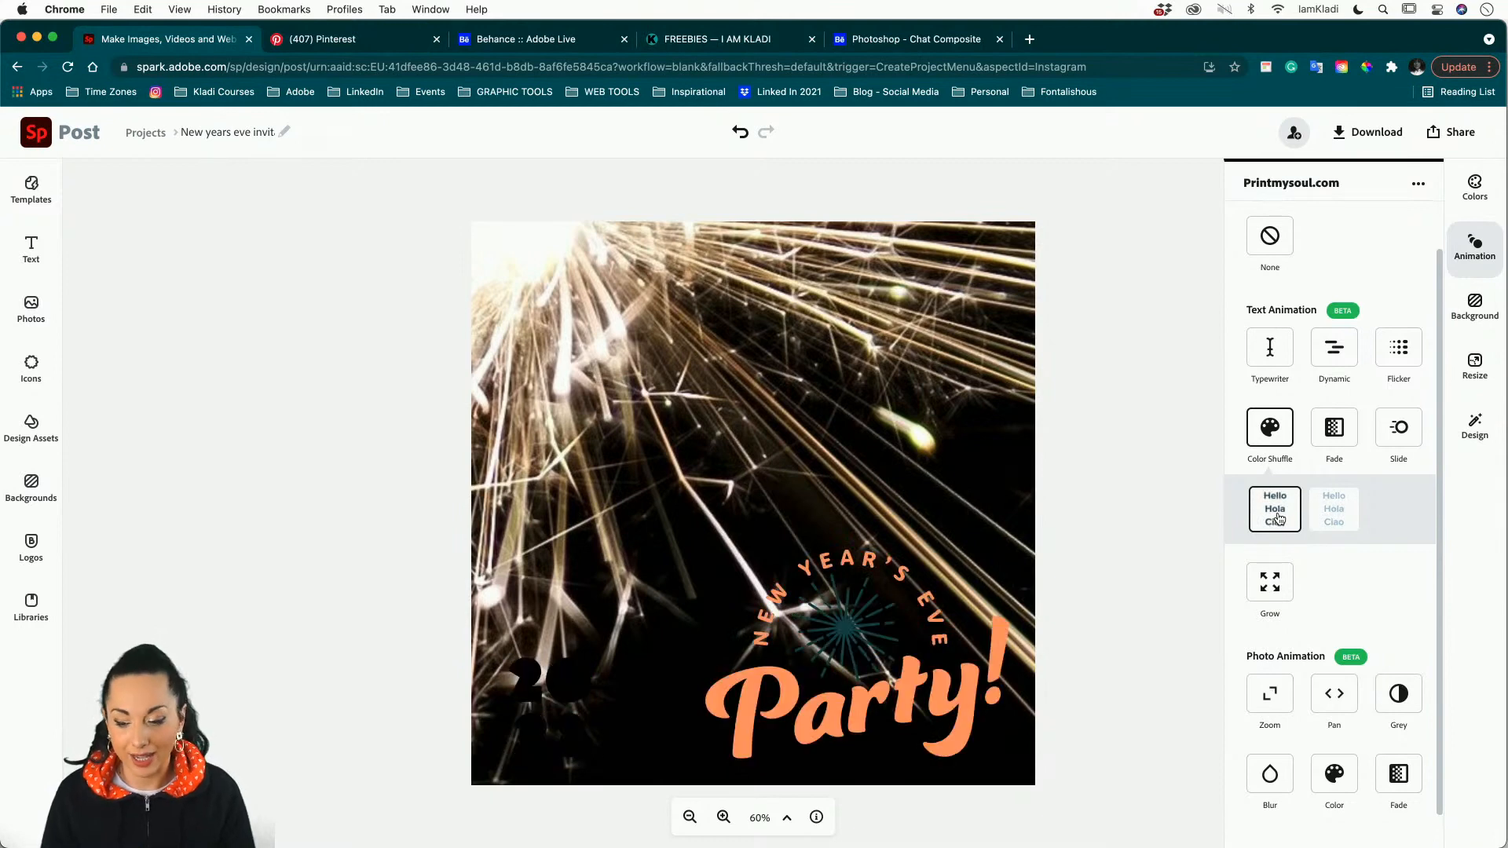
Try the photo animations on the sparkler background: both Zoom variants, Grey, Blur, Color and Fade.
scroll(1343, 565, "down", 1)
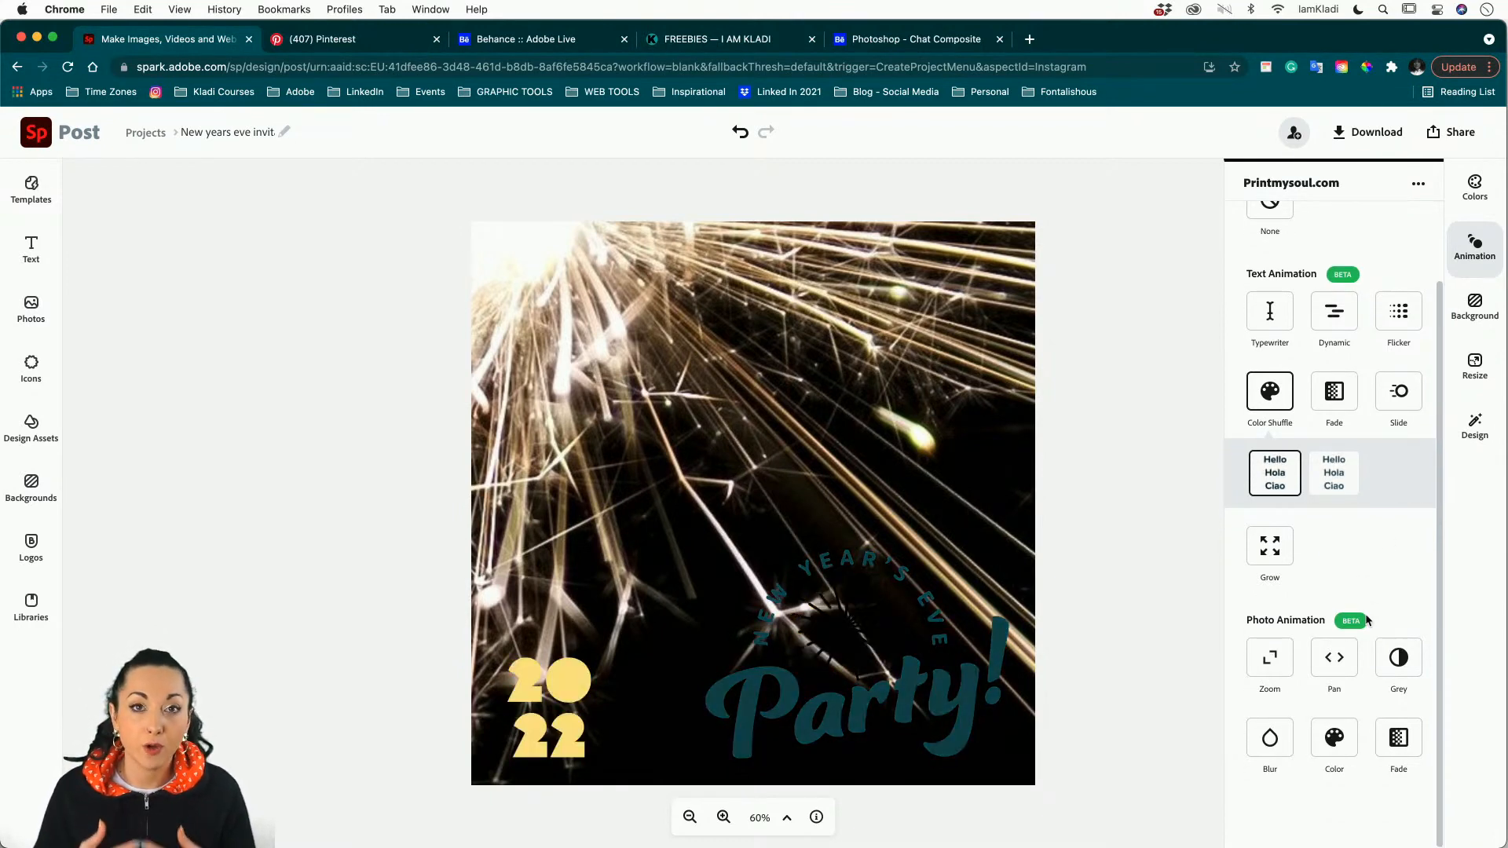
left_click(1264, 657)
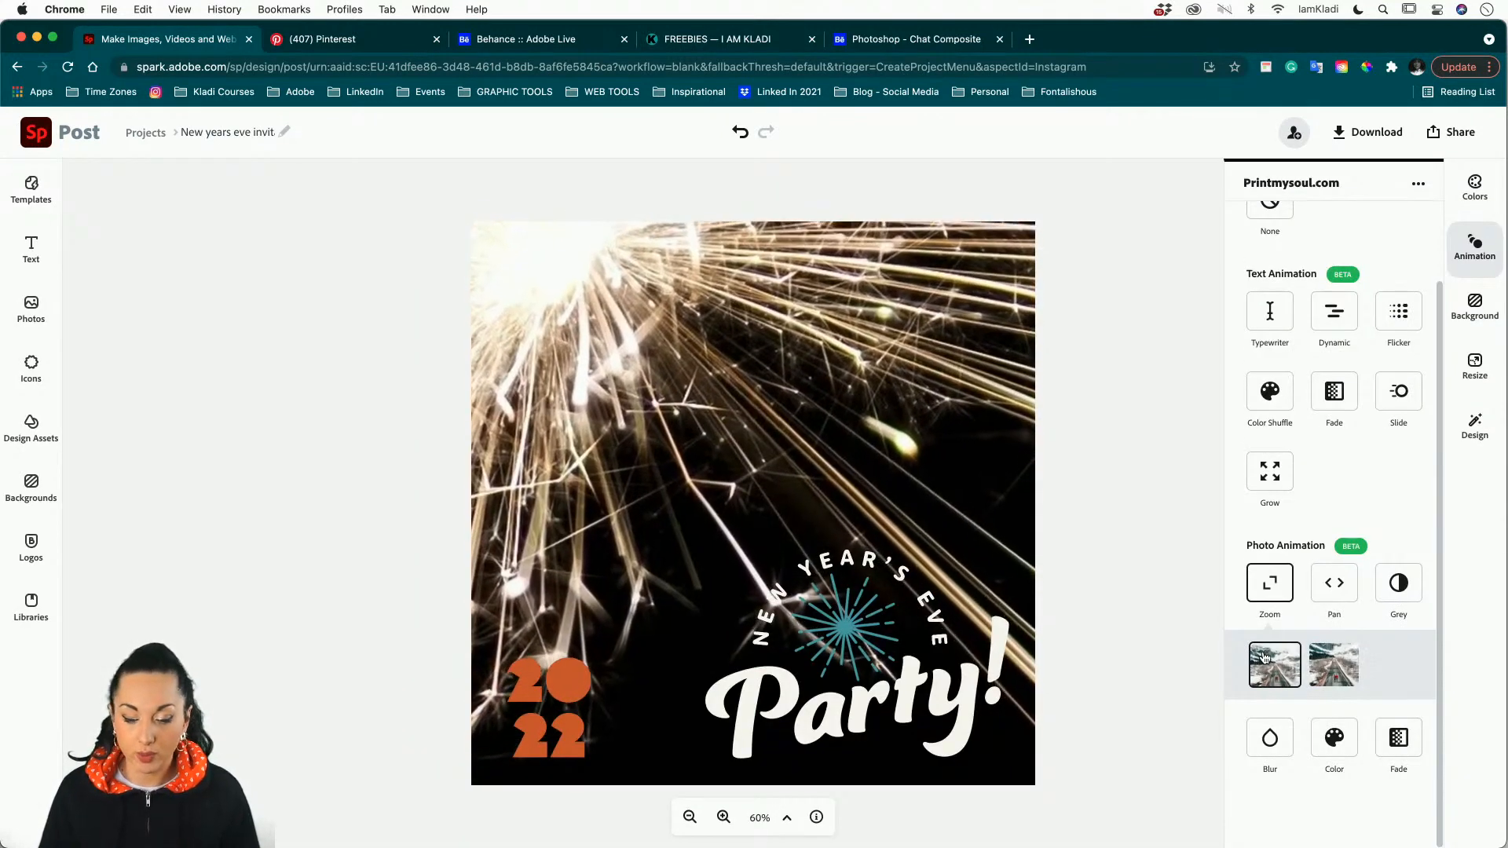
left_click(1322, 677)
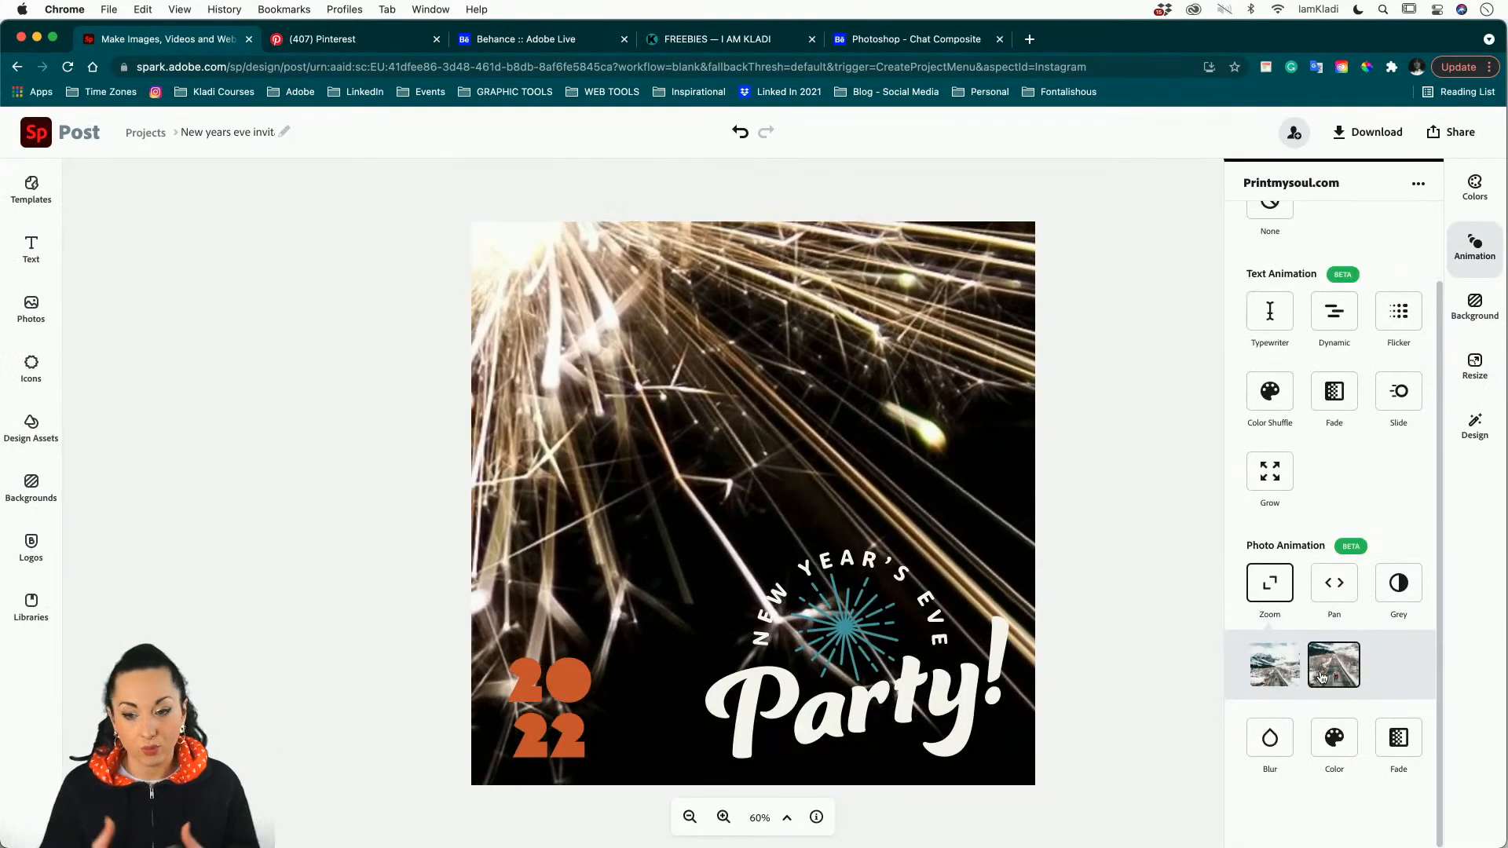
left_click(1403, 596)
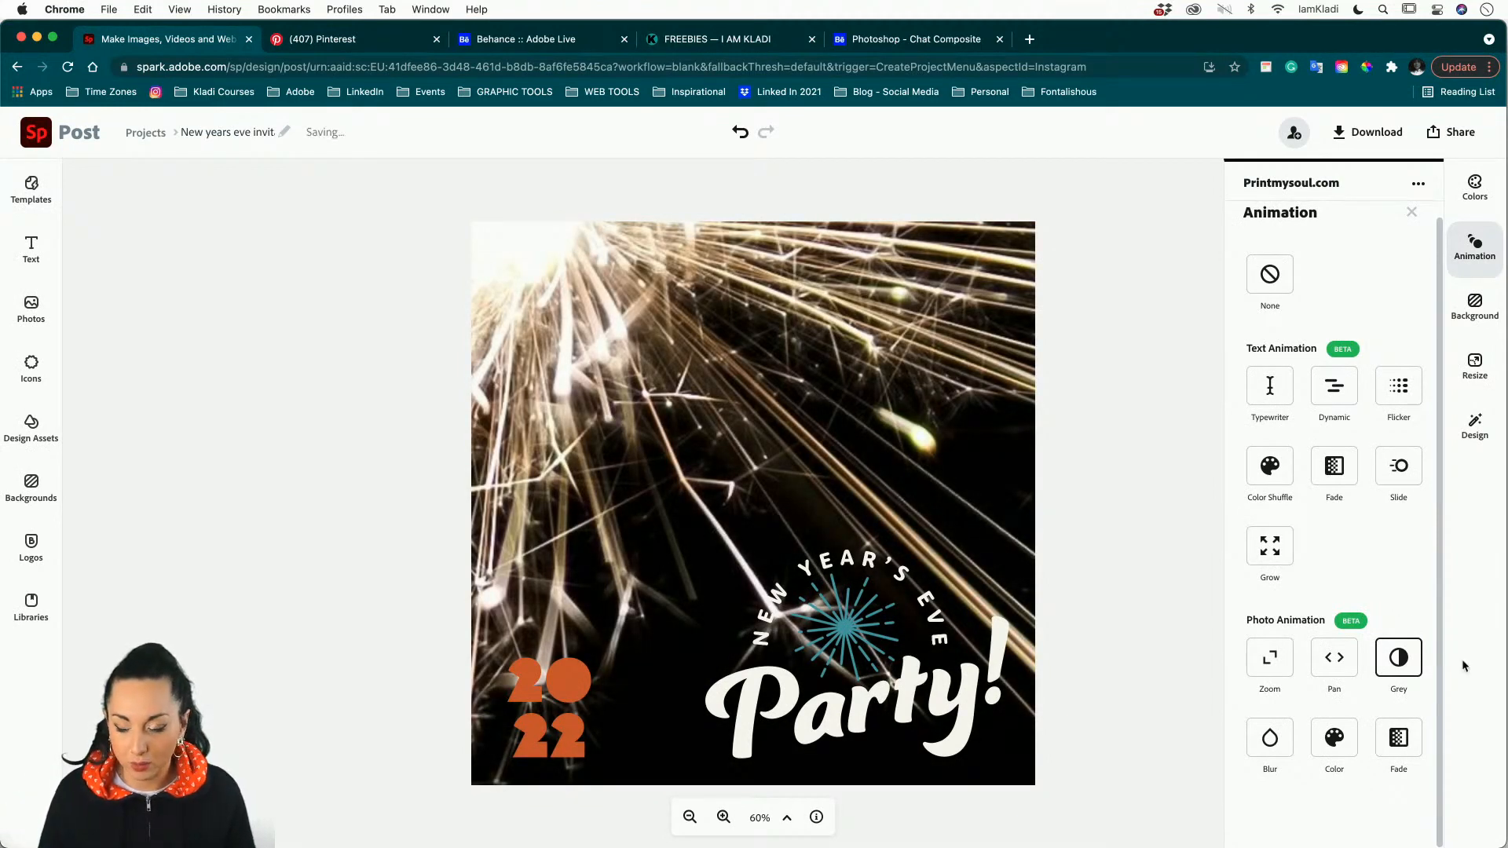
left_click(1272, 742)
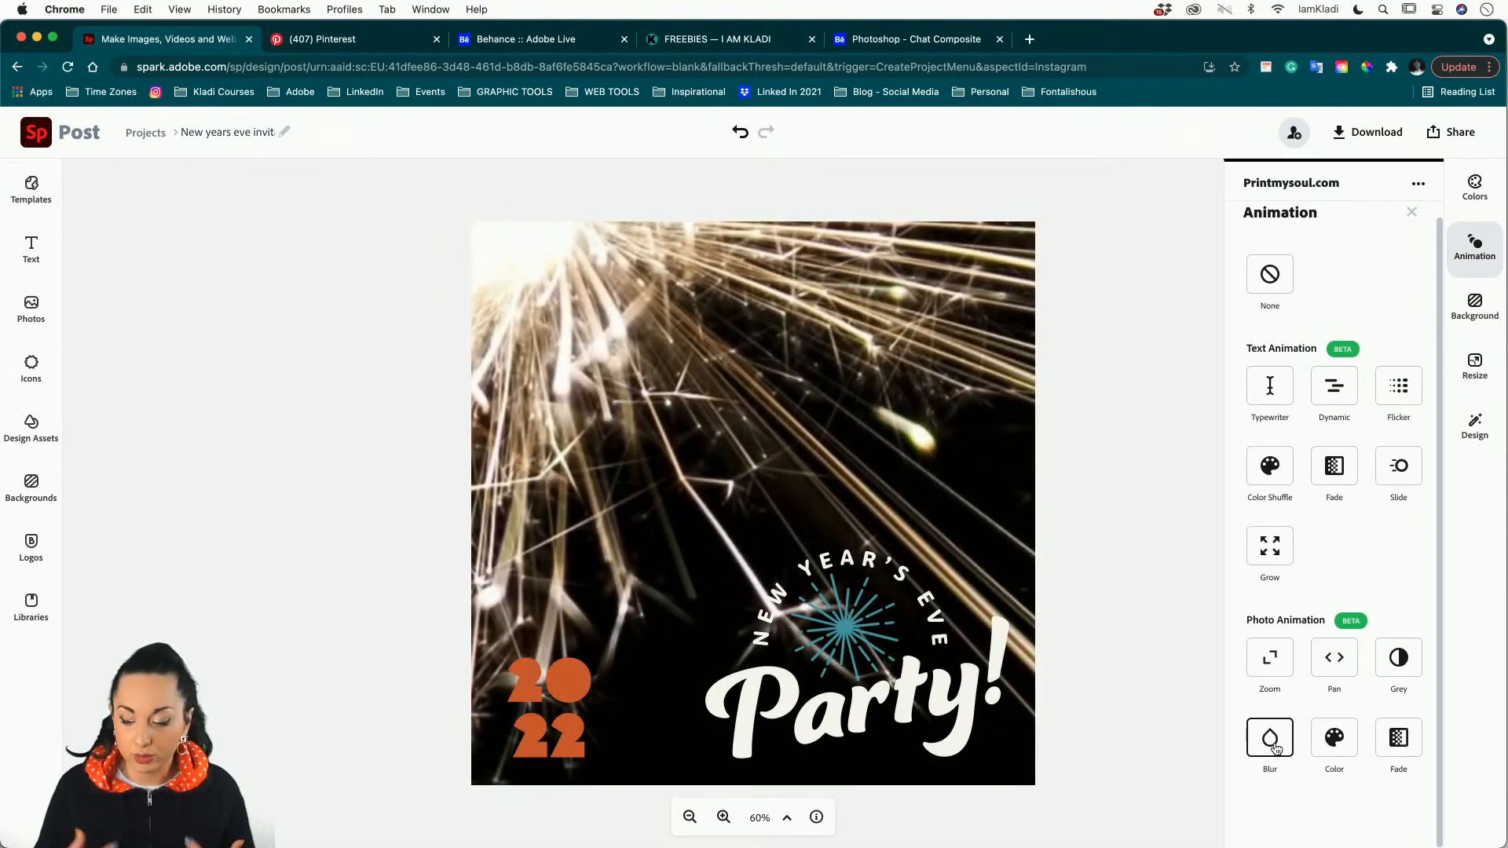
left_click(1333, 746)
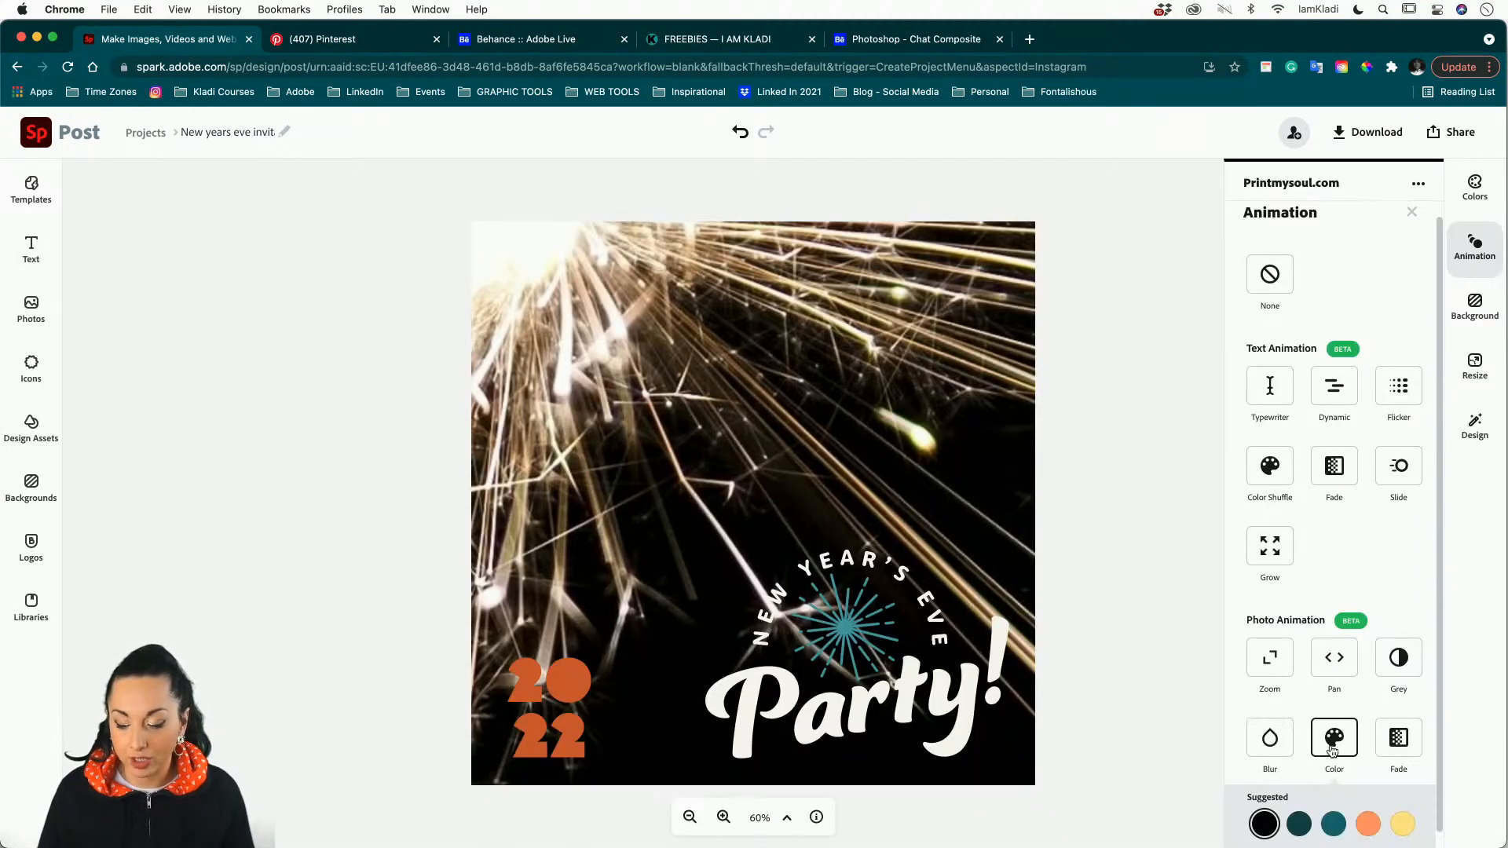
scroll(1255, 843, "down", 1)
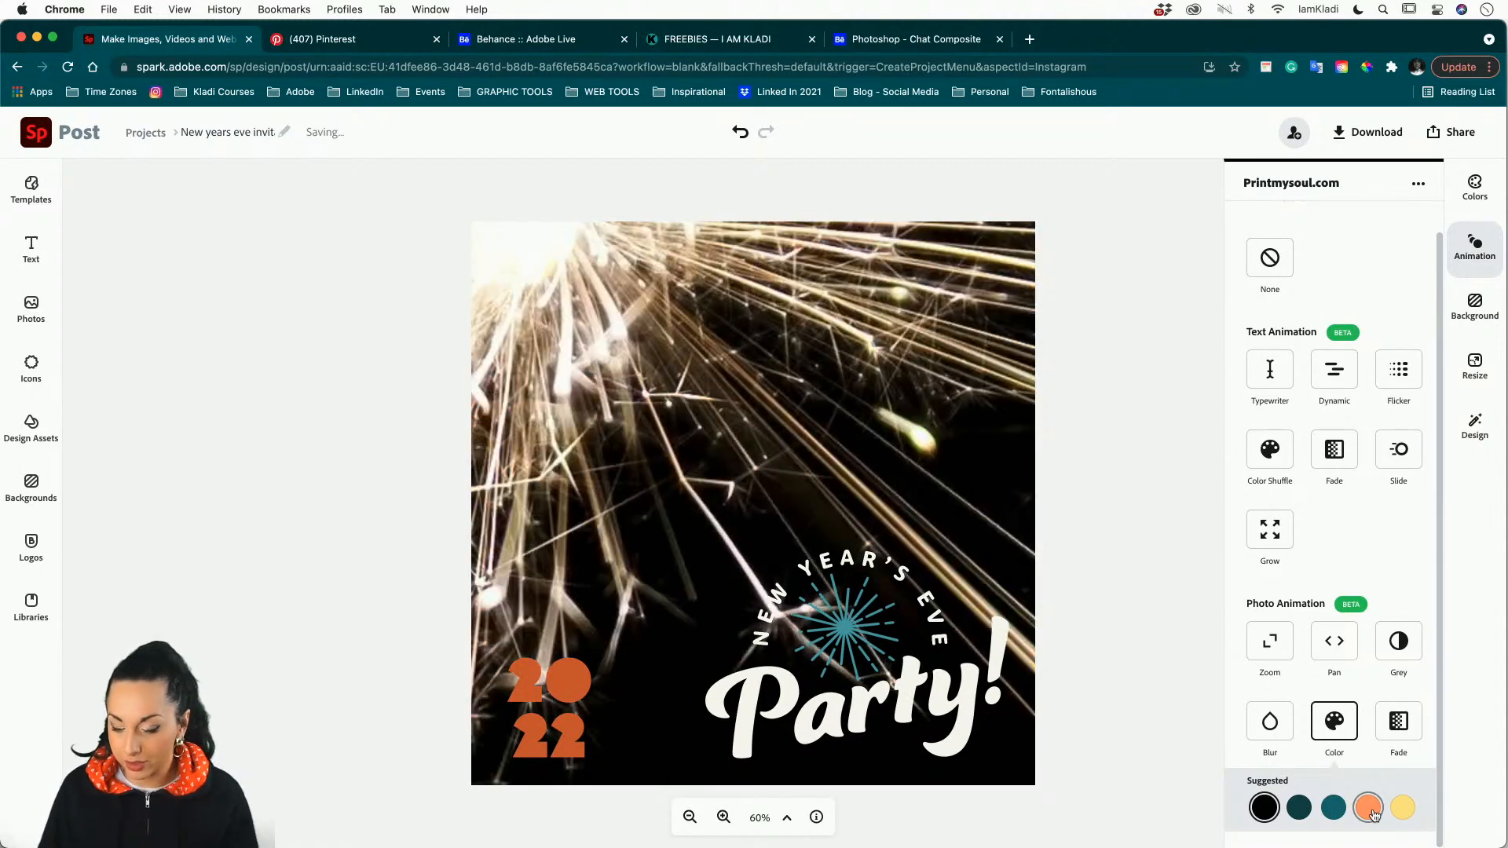
left_click(1391, 734)
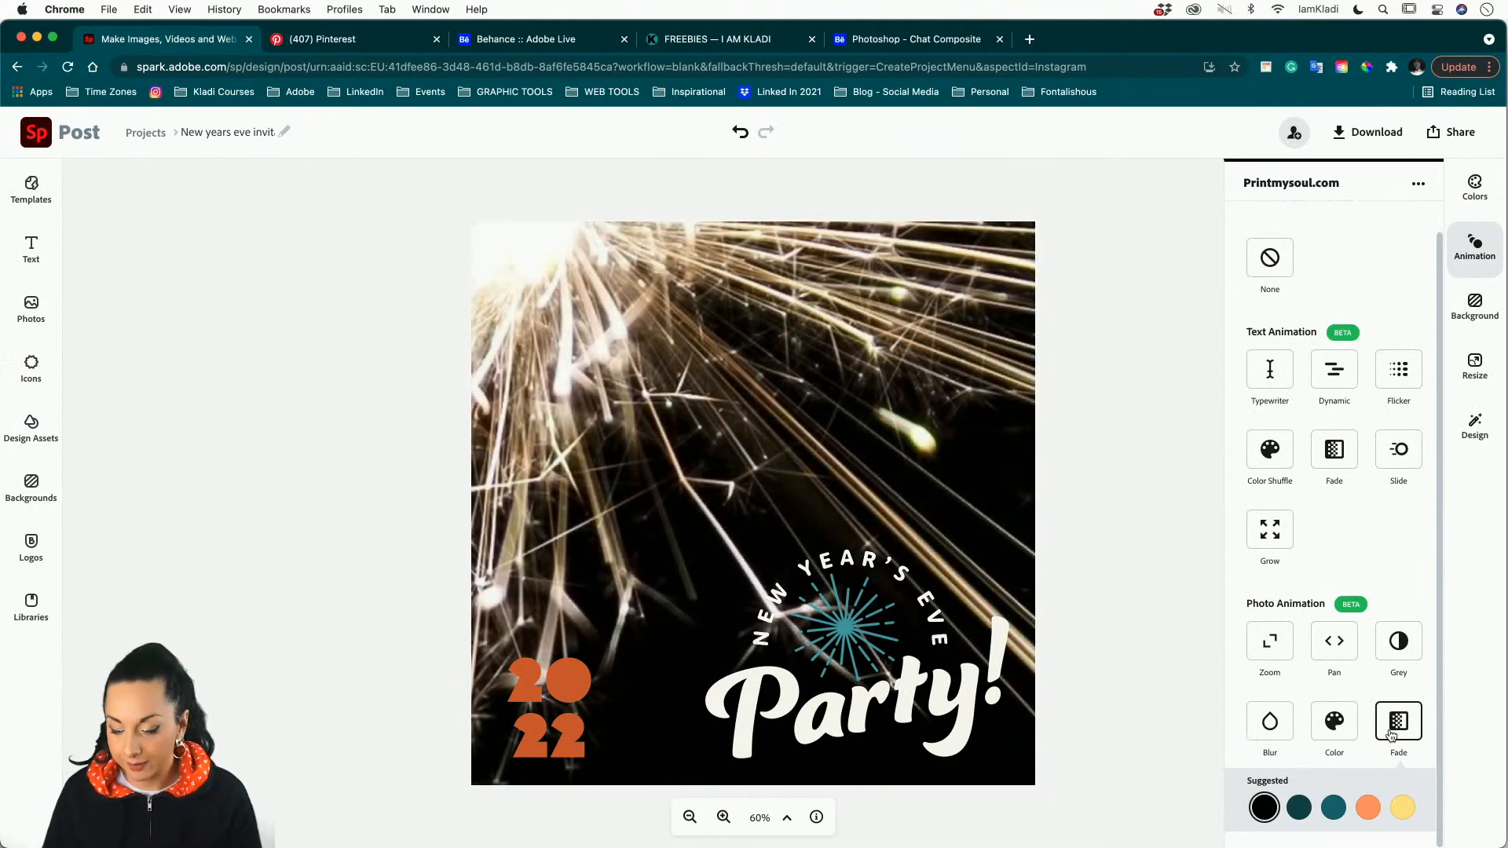
Apply the Color Shuffle text animation, compare its two variants and keep the first one.
left_click(1279, 444)
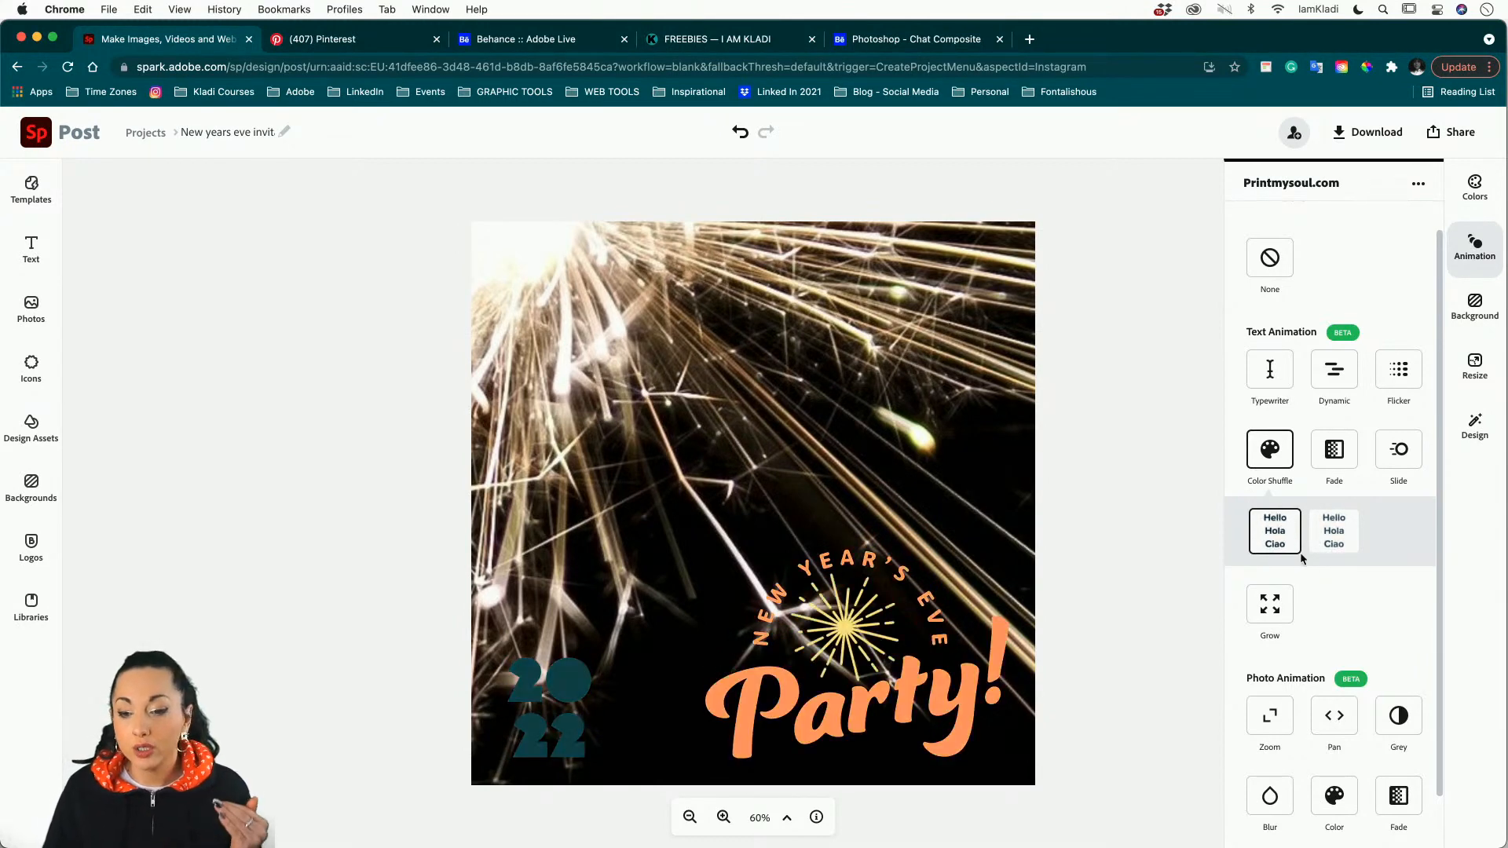
left_click(1328, 531)
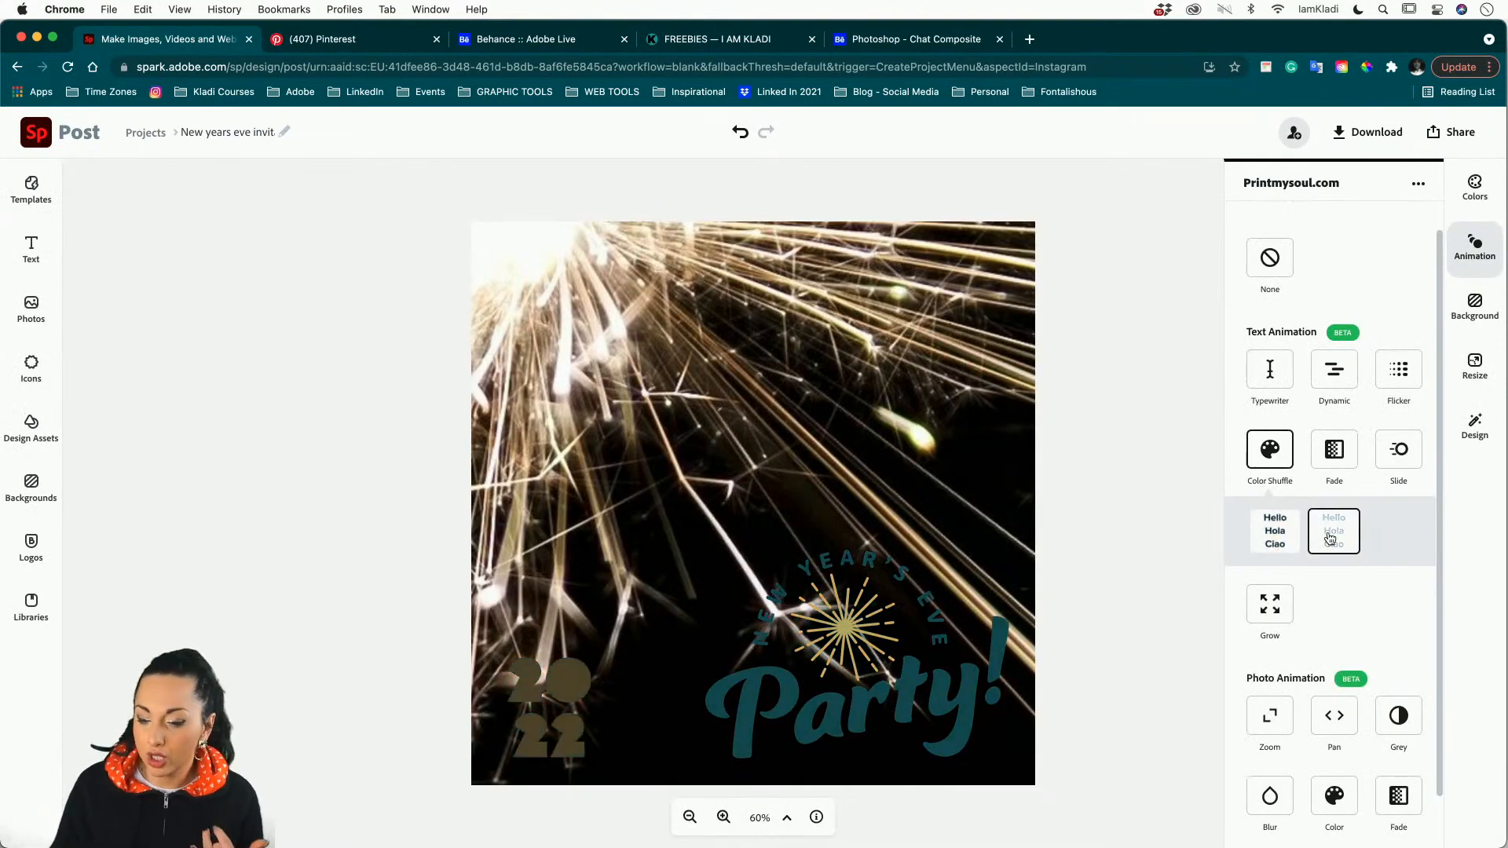
left_click(1270, 534)
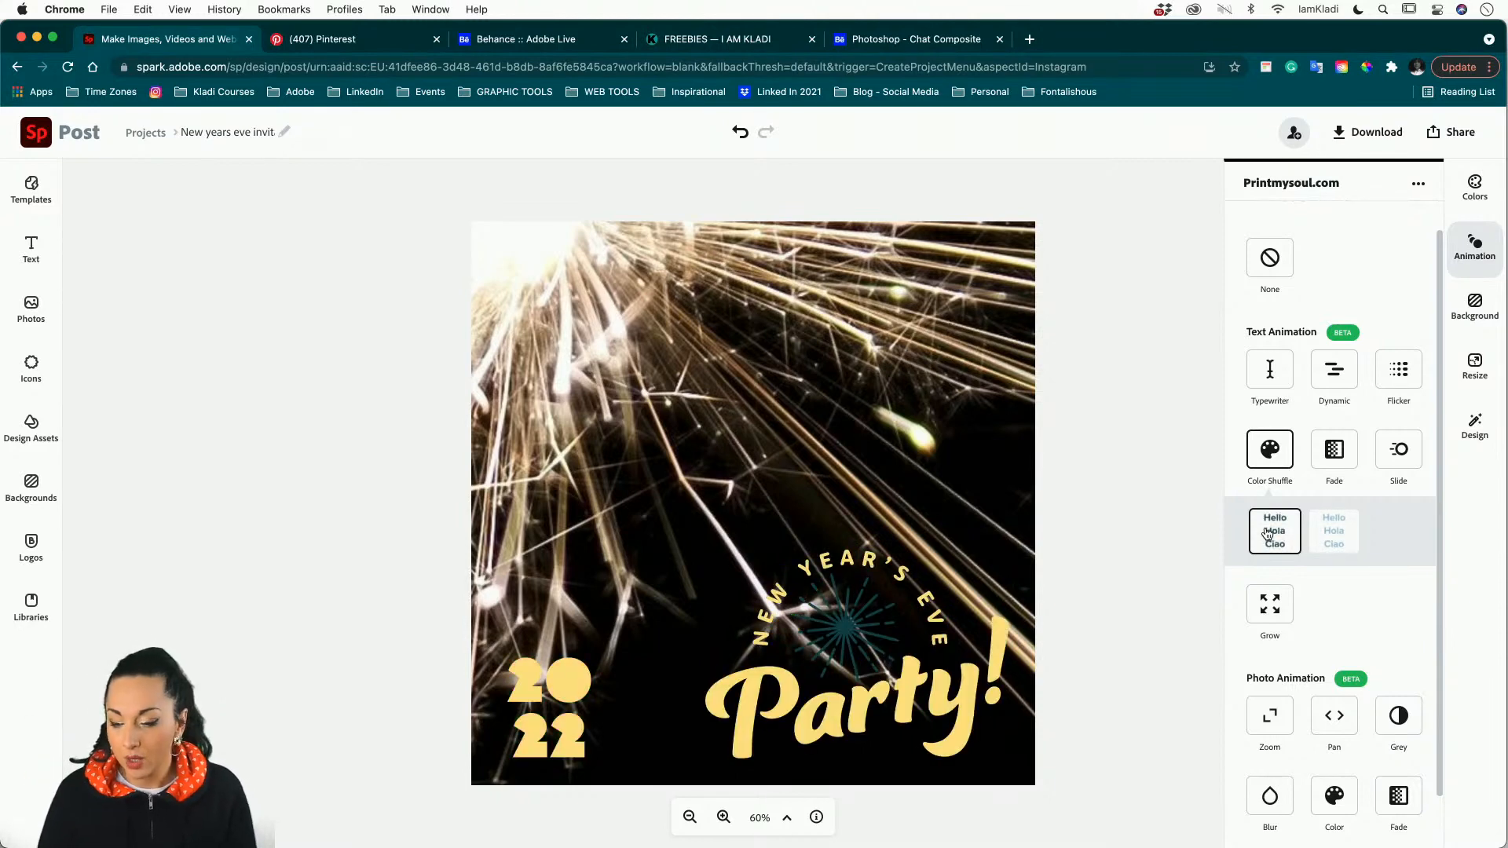
Apply the Decorative palette of peach, teals, navy and dark purple, and preview it with the first Color Shuffle variant.
left_click(1490, 184)
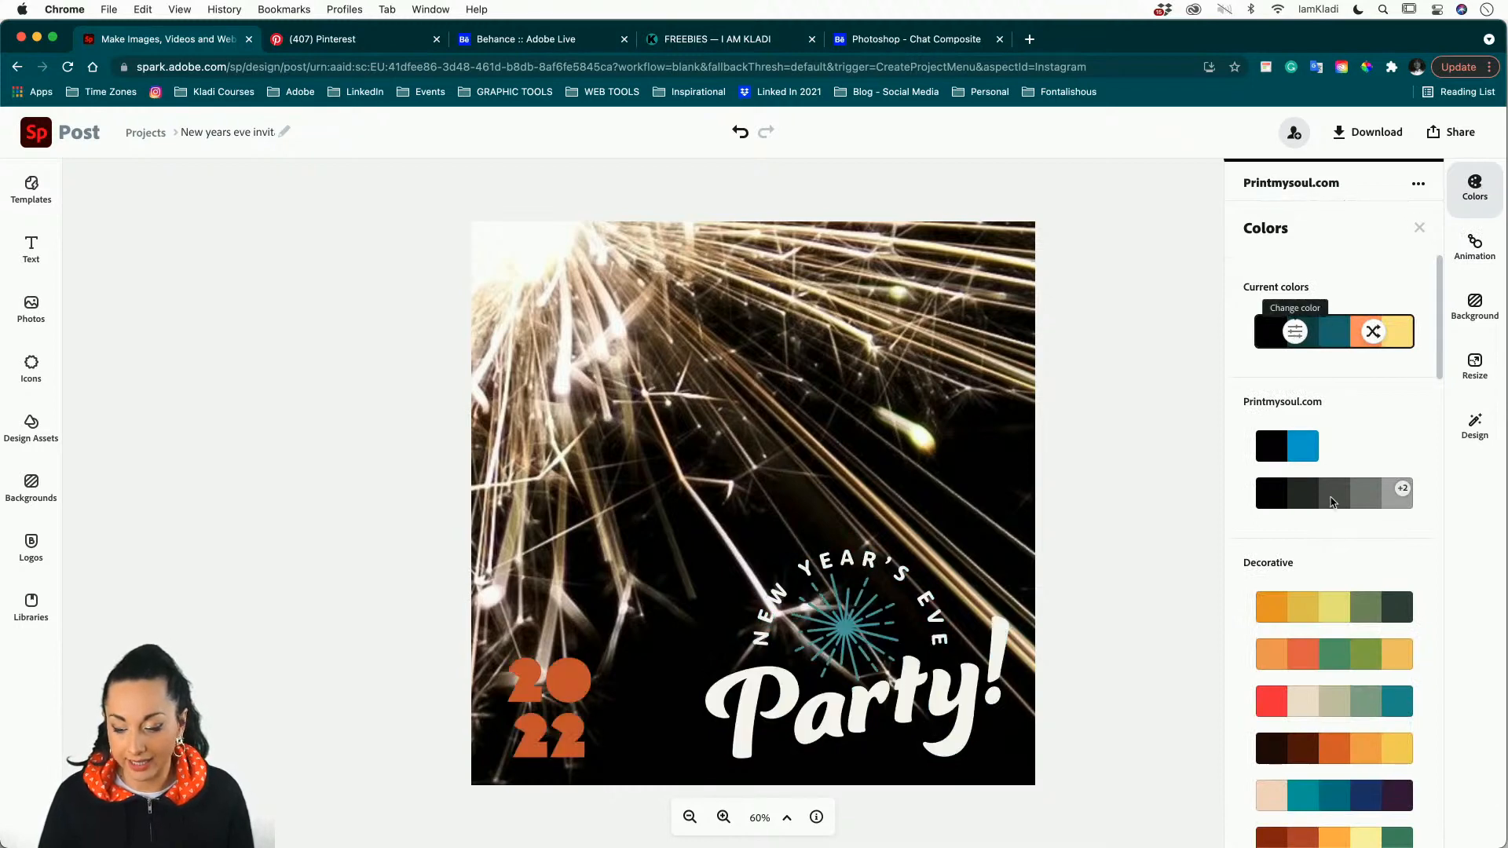
scroll(1335, 548, "down", 3)
scroll(1335, 548, "down", 2)
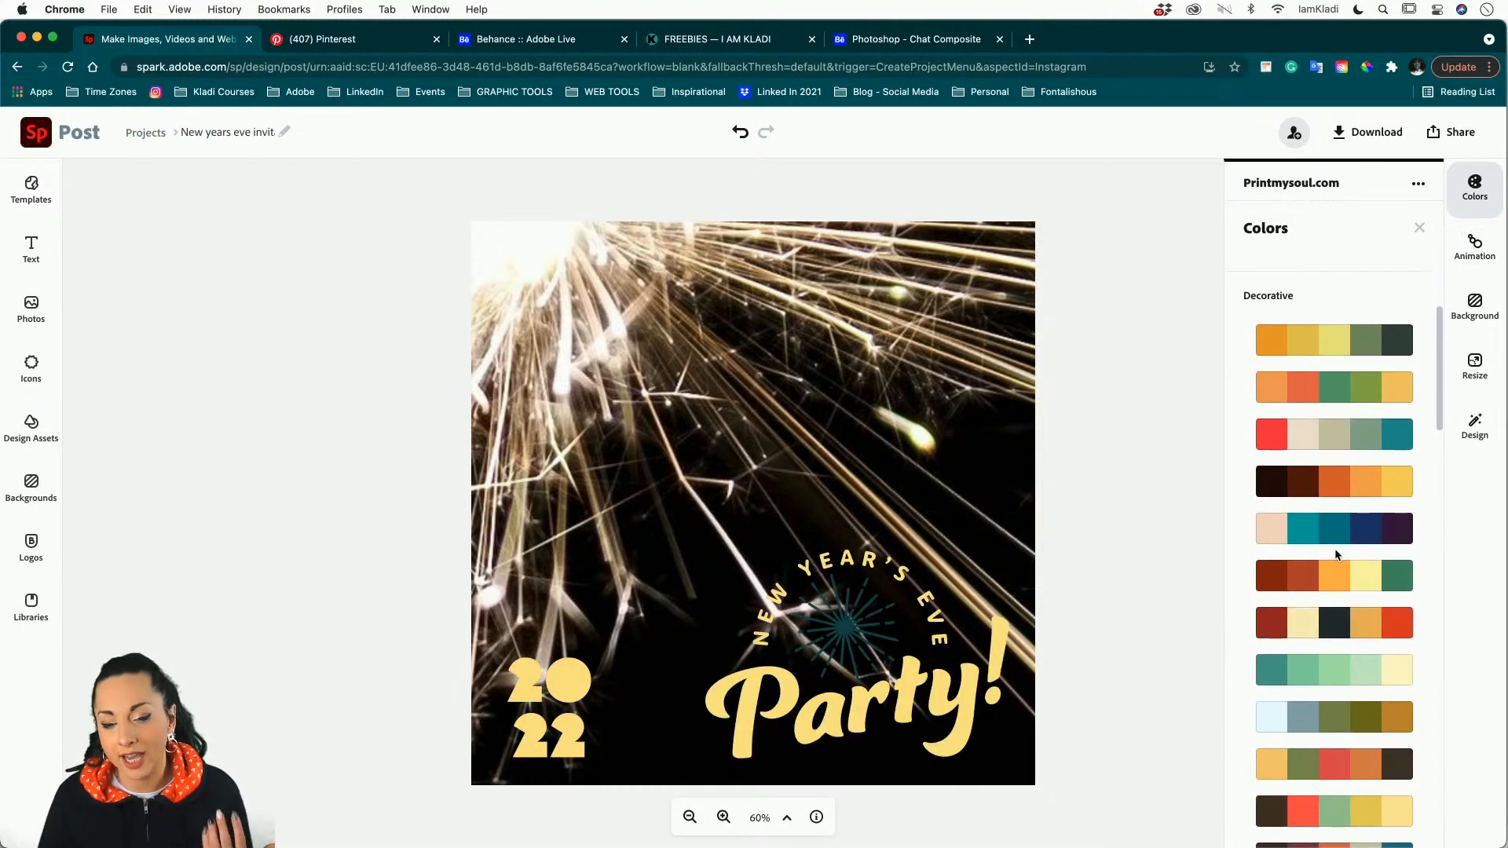
left_click(1328, 539)
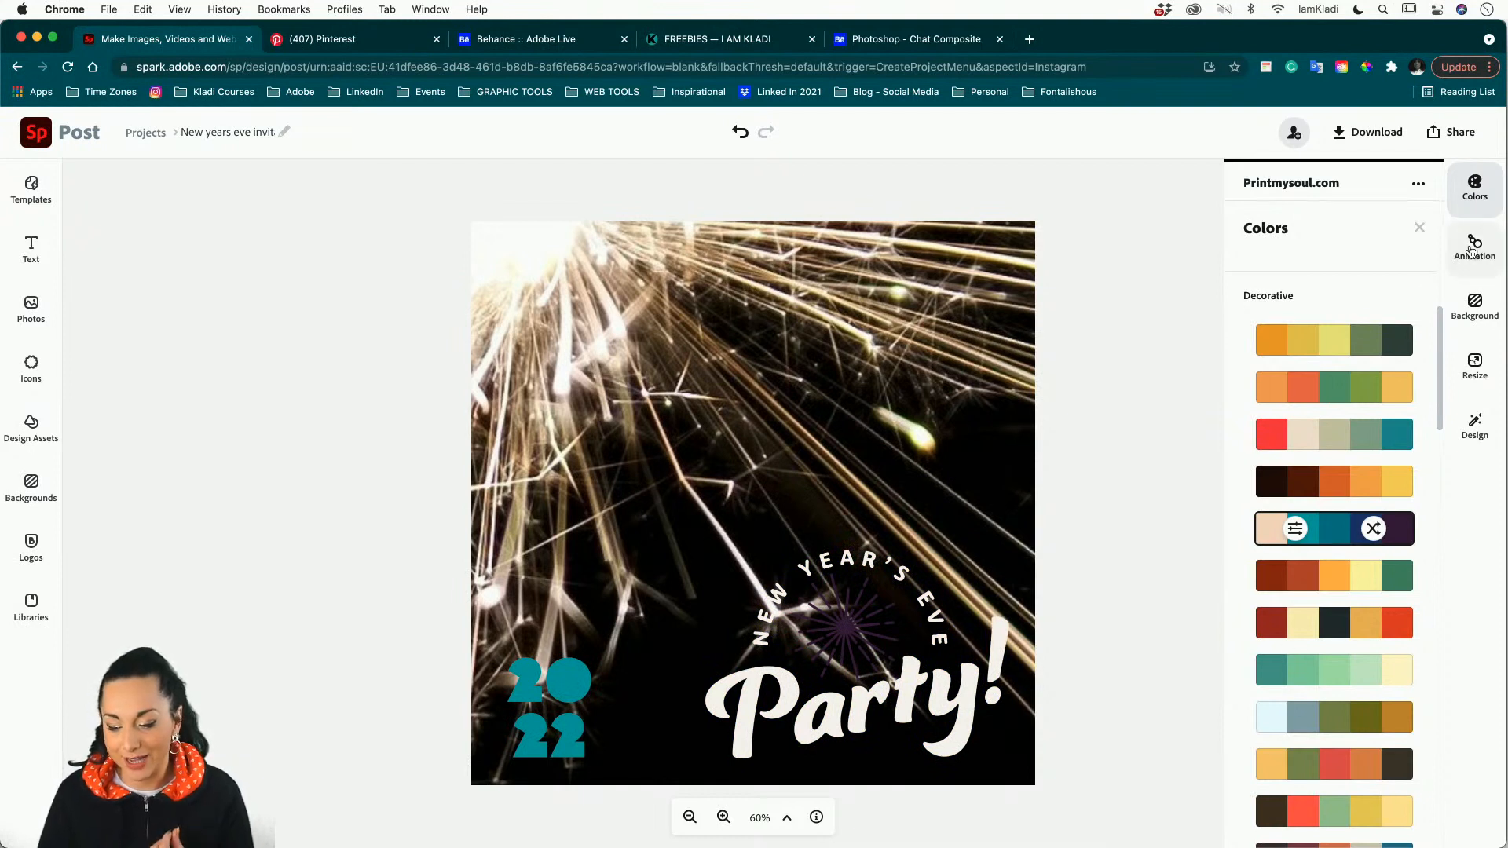
left_click(1466, 258)
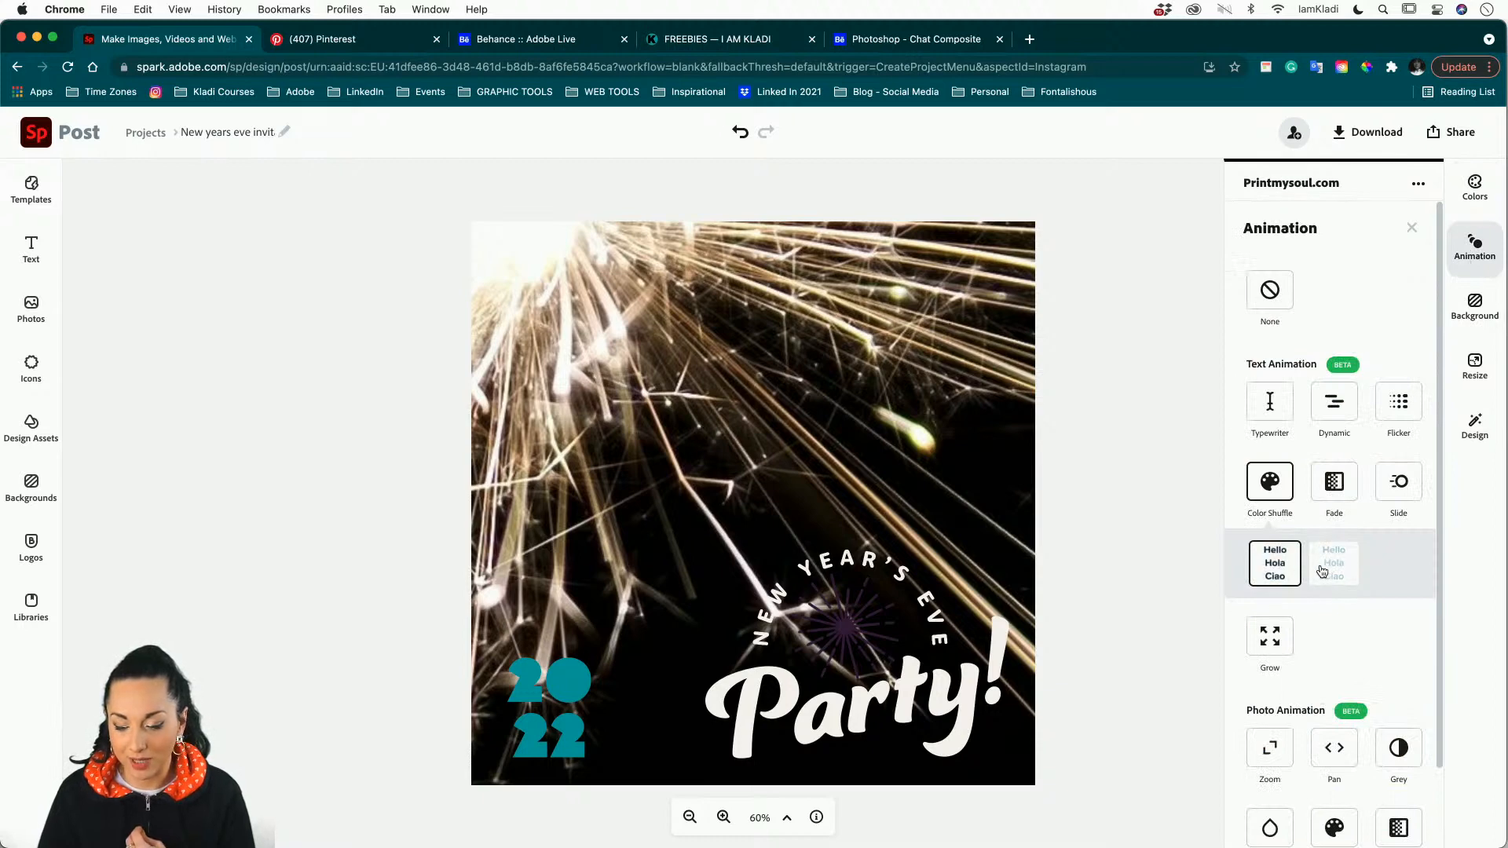
left_click(1283, 570)
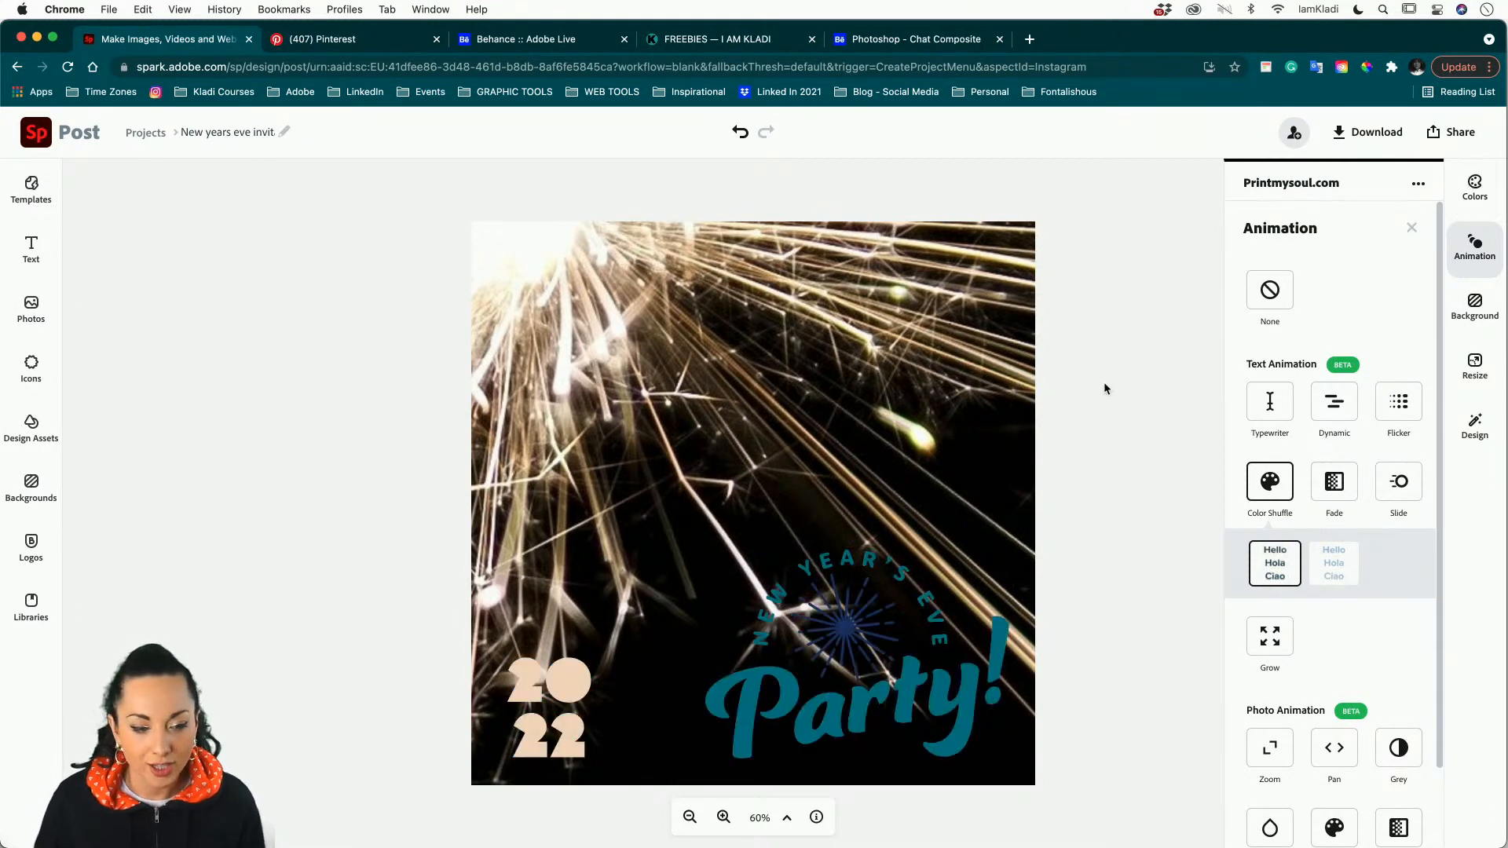
Change the stacked year text from 2022 to 2021 and leave nothing selected on the post.
left_click(550, 707)
left_click(1320, 245)
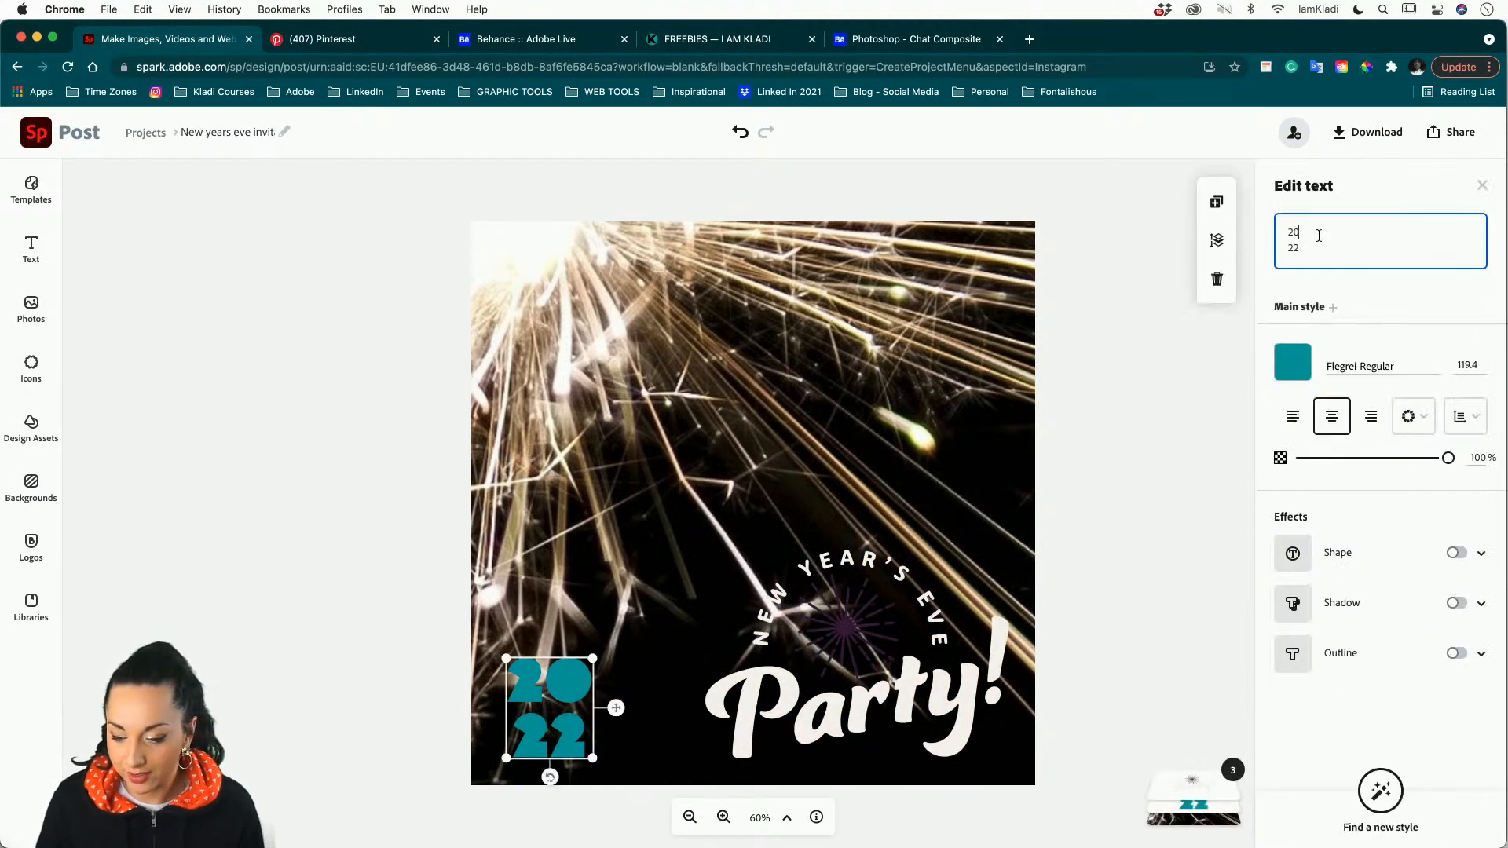
key("BackSpace")
type("1")
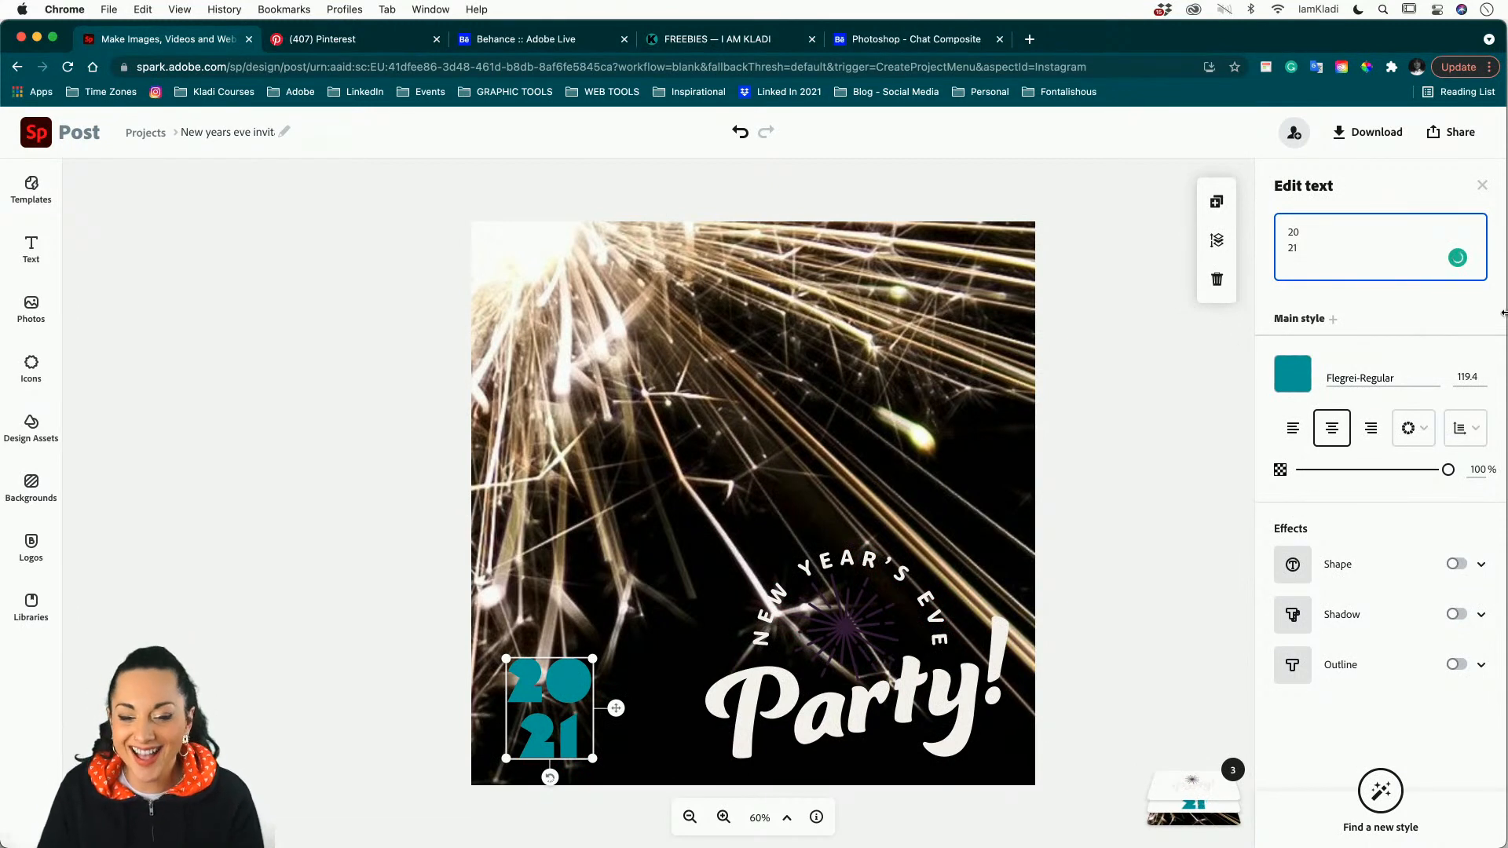
left_click(1377, 319)
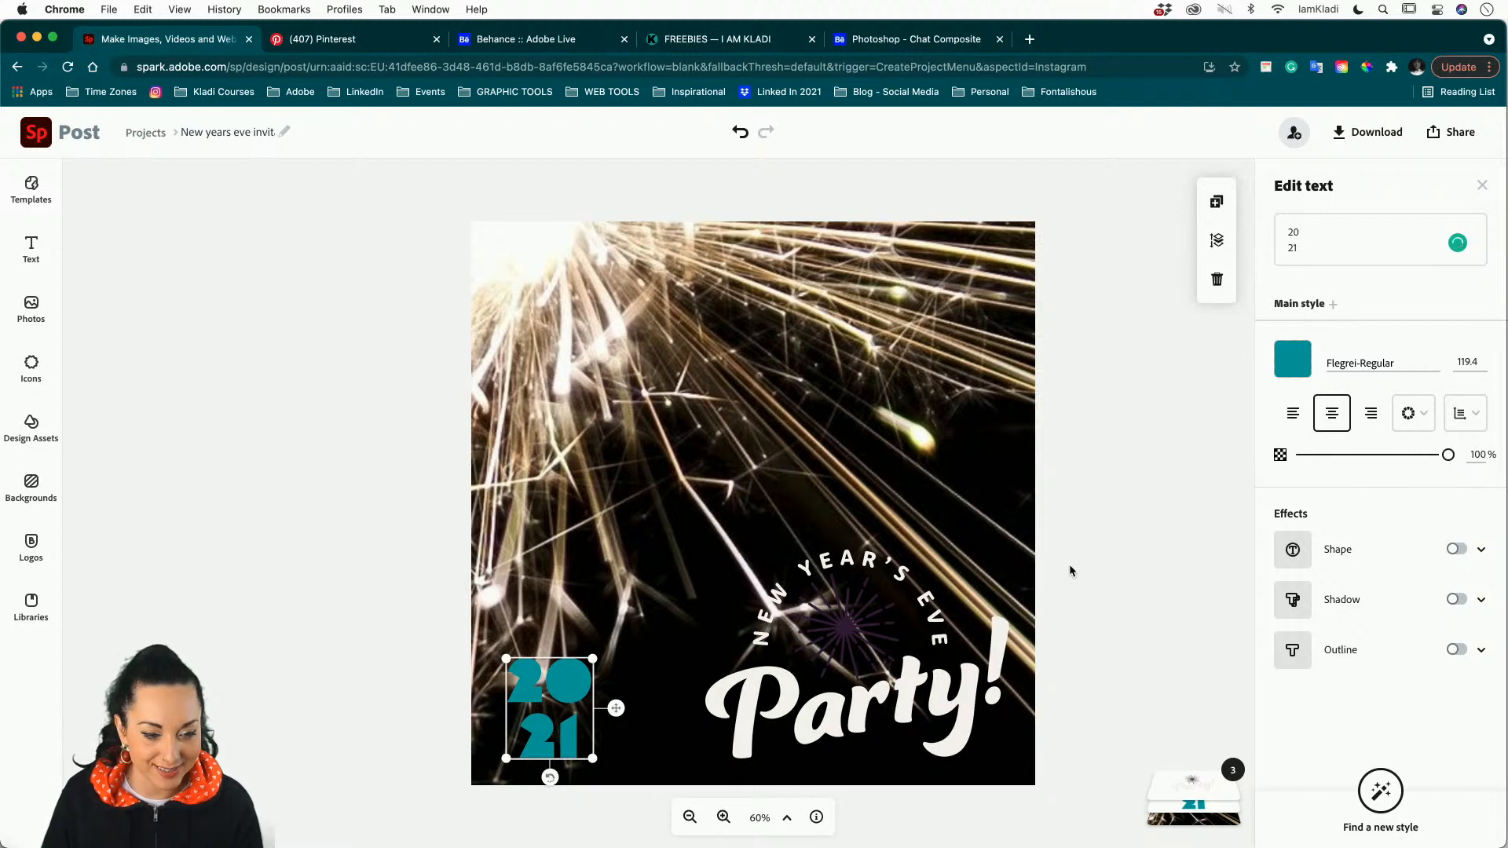
left_click(886, 689)
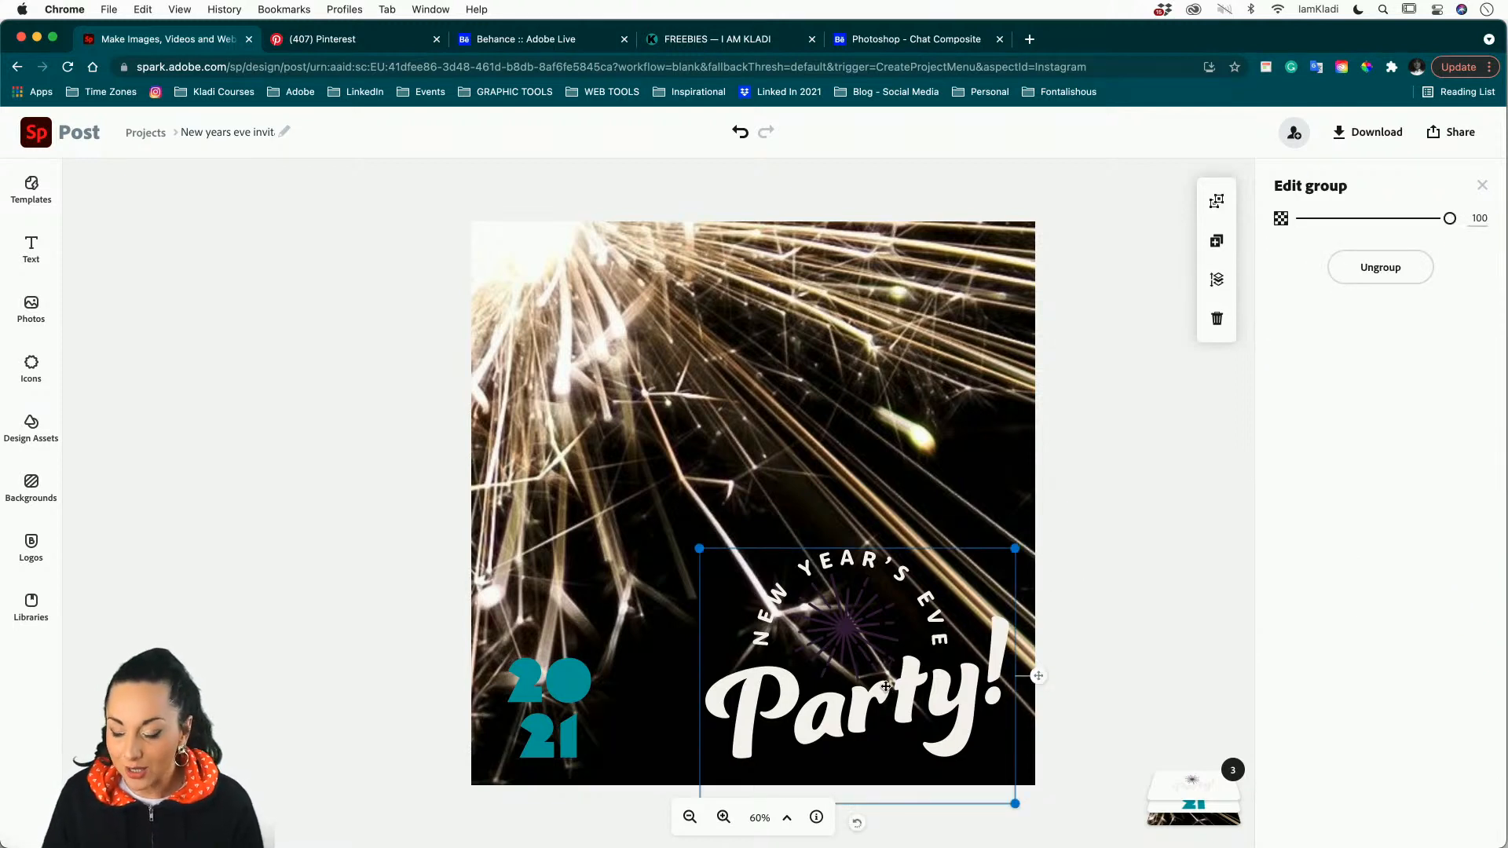
left_click(1106, 594)
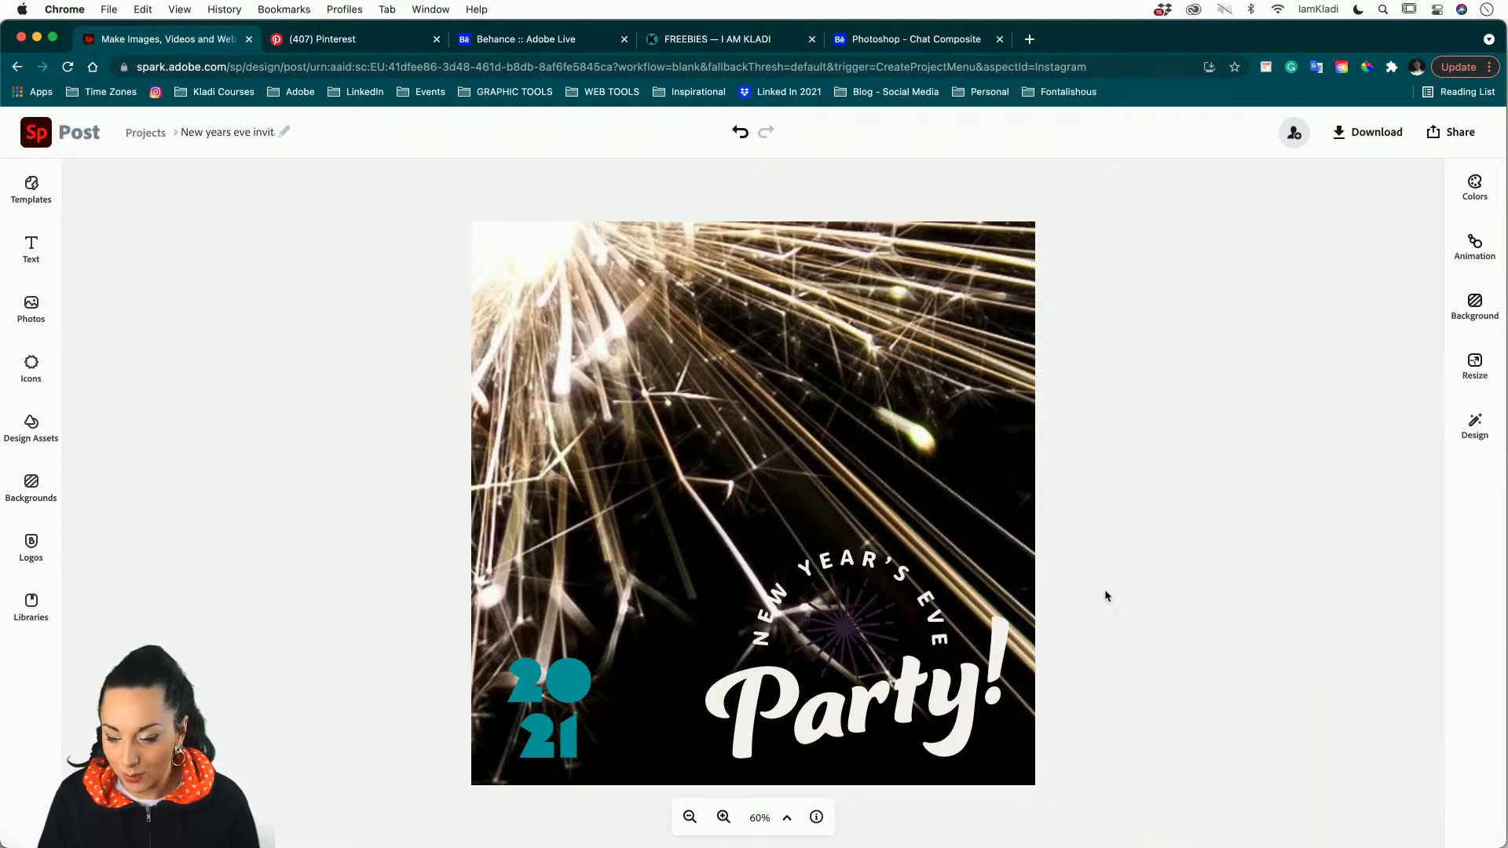
Change the dark purple in the current color palette to a light orchid purple.
left_click(1475, 188)
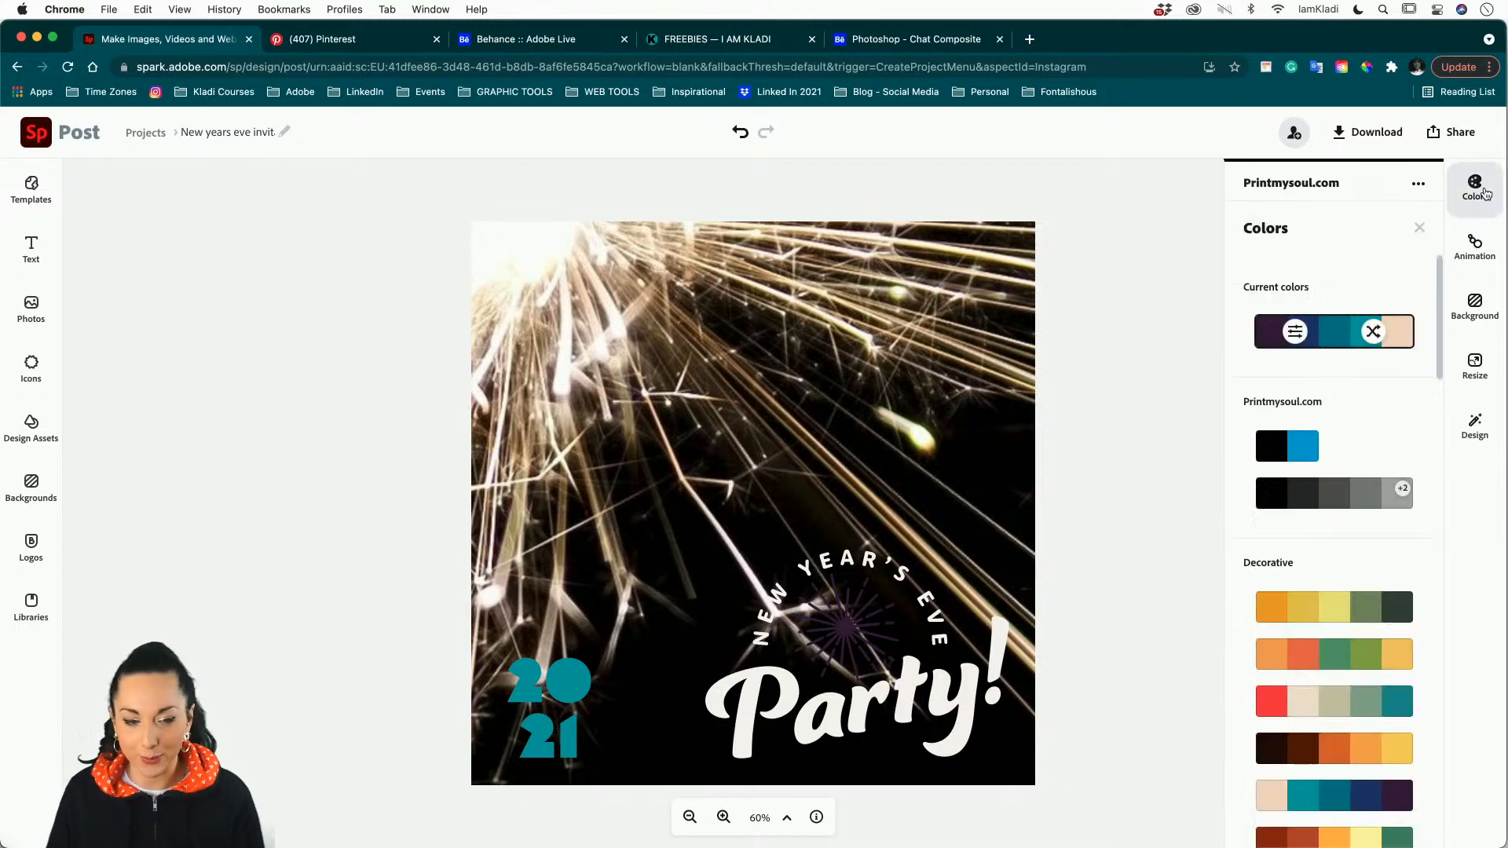
left_click(1294, 334)
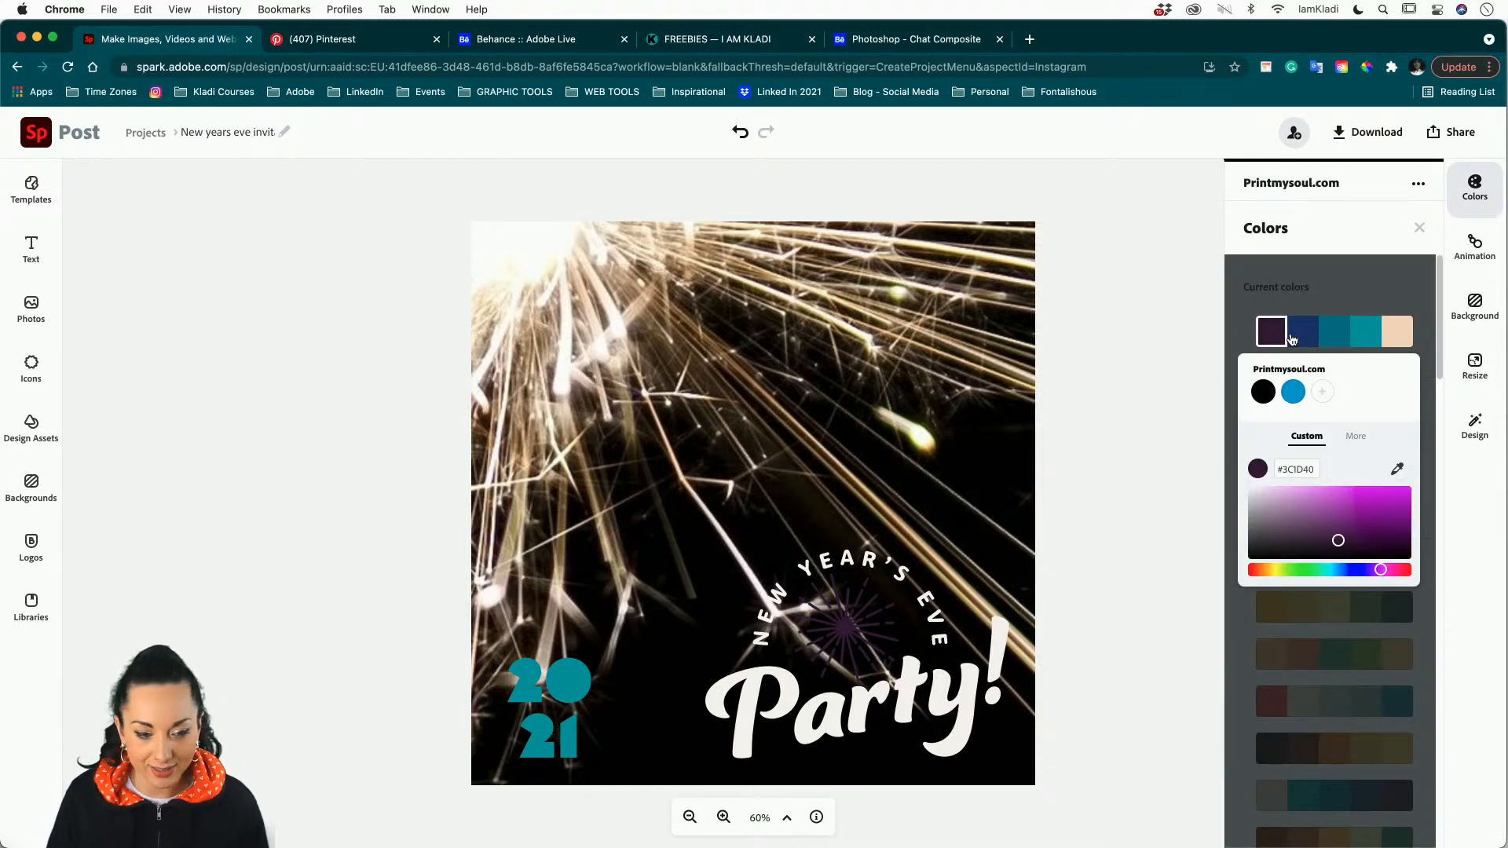
left_click(1310, 494)
Change the second color of the current palette to bright pink #E956E0.
left_click(1307, 333)
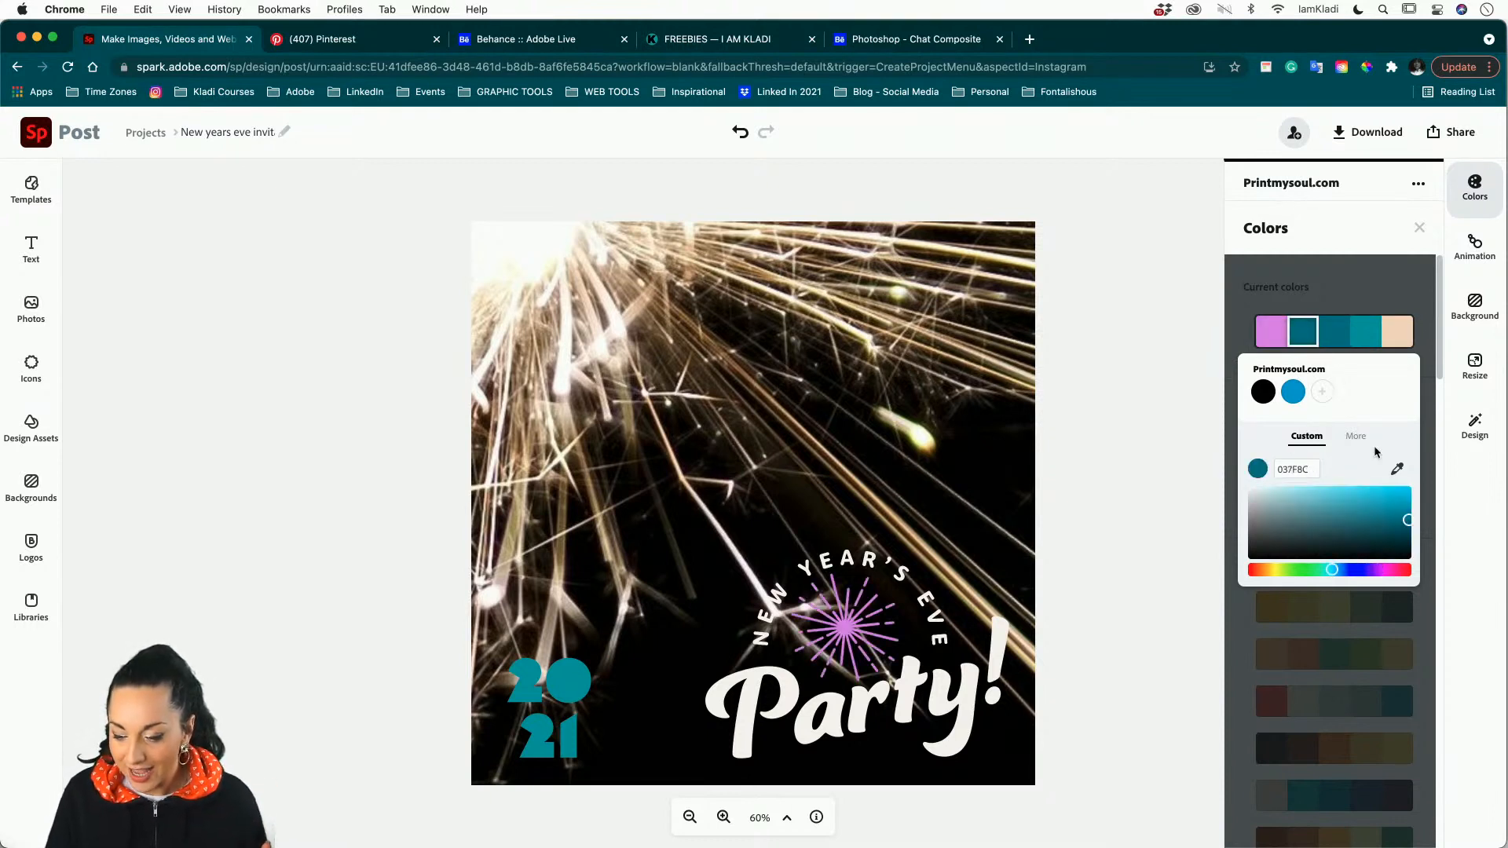
left_click(1385, 570)
left_click(1347, 494)
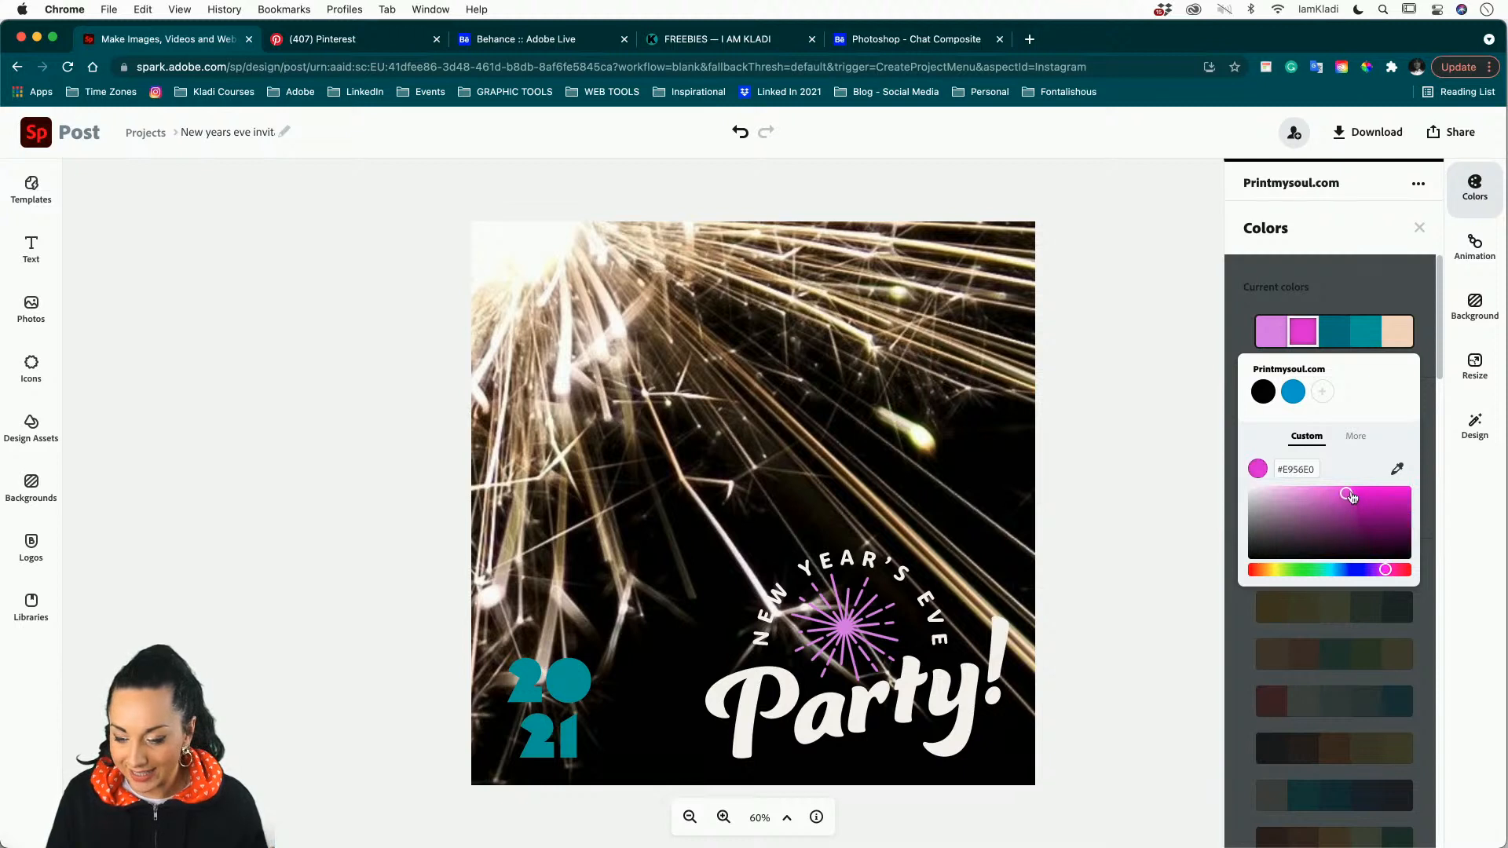
Change the third color of the current palette to pale pink #E9C5E5.
left_click(1327, 339)
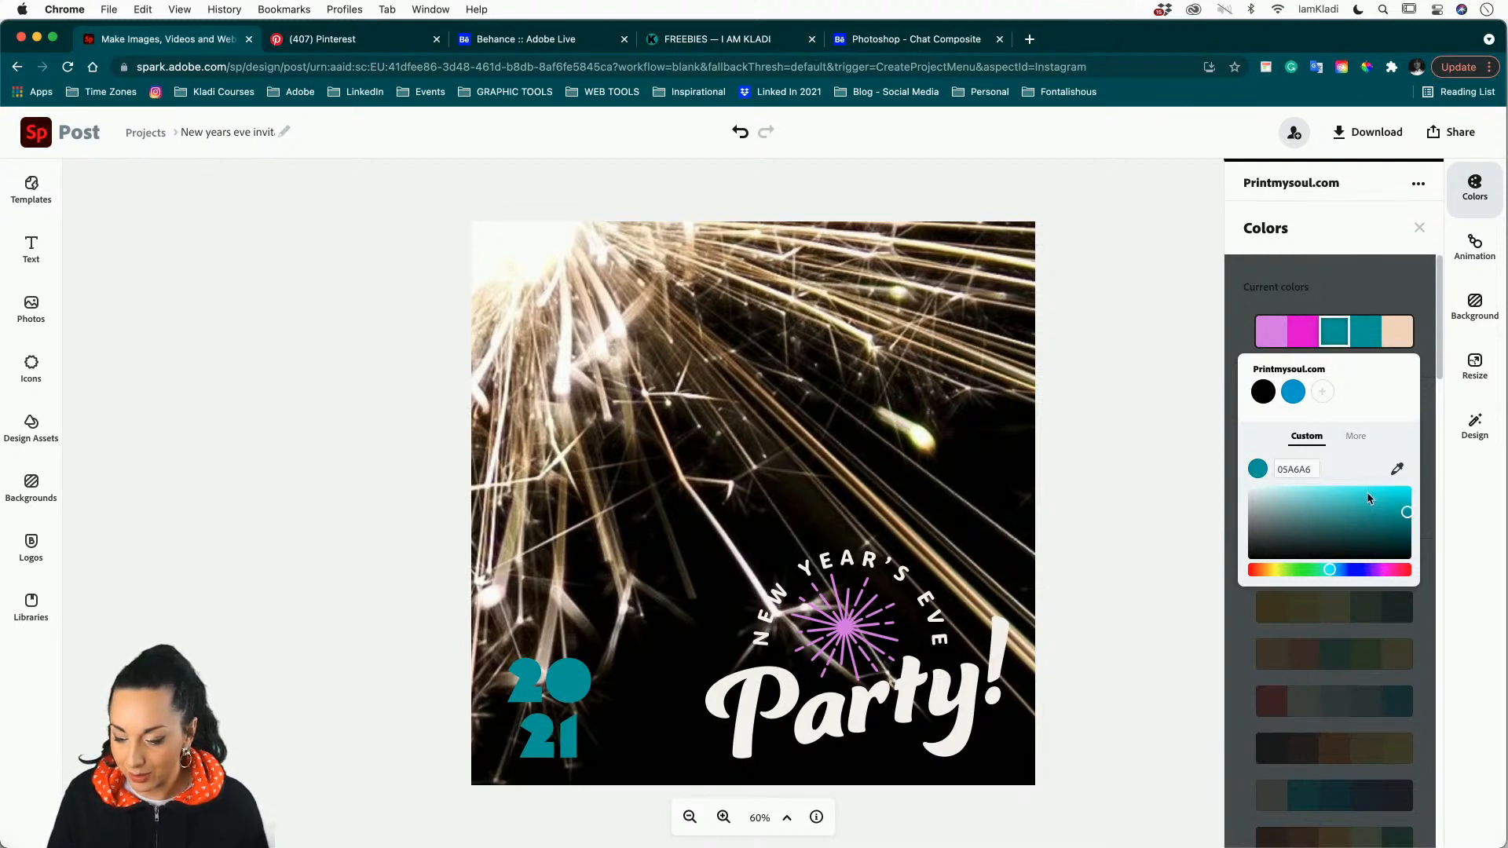
left_click(1384, 571)
left_click(1273, 495)
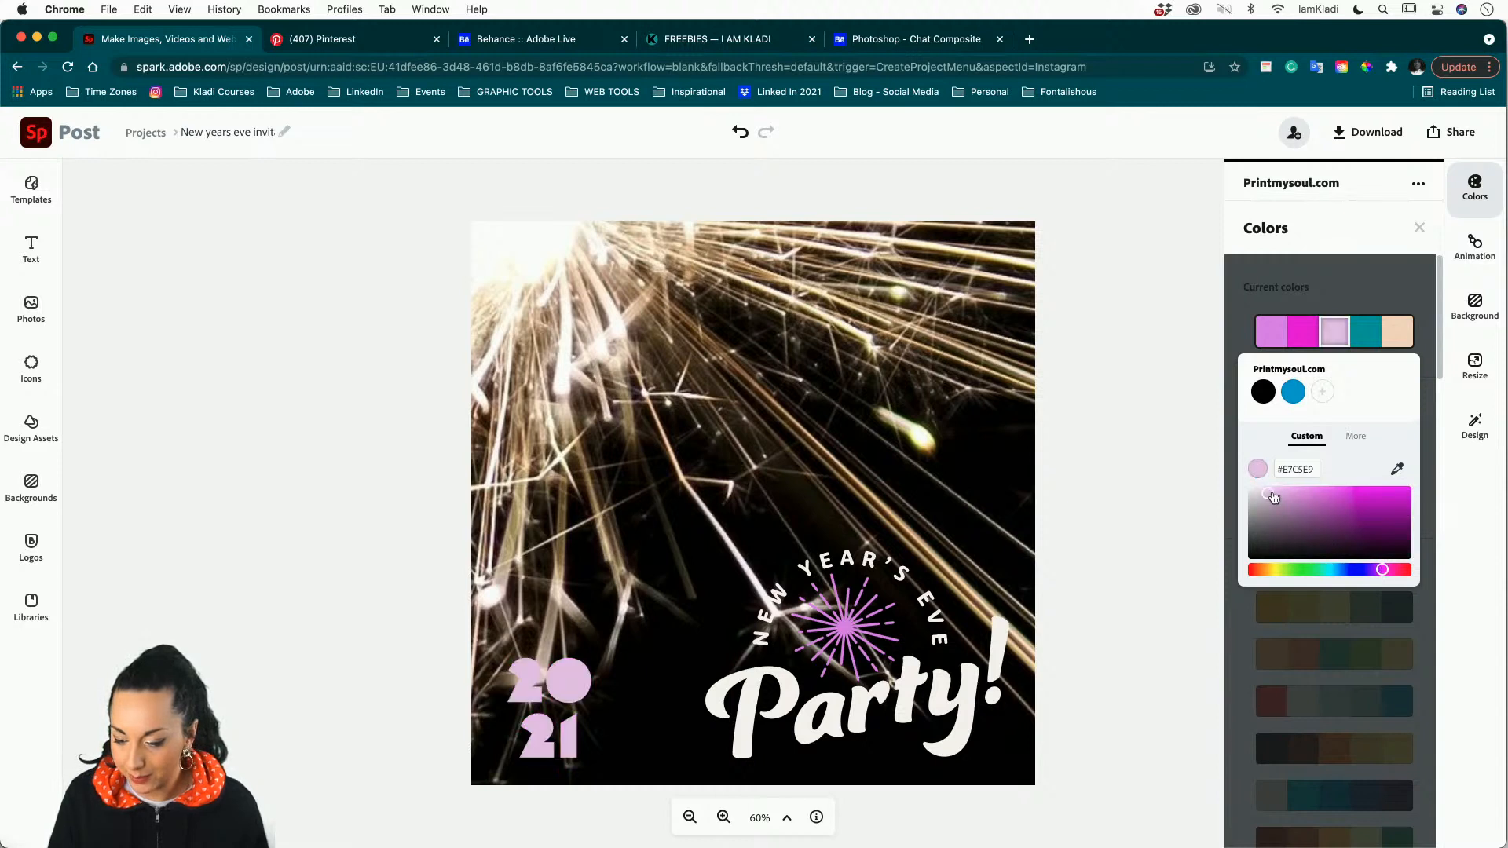
left_click_drag(1385, 572, 1389, 573)
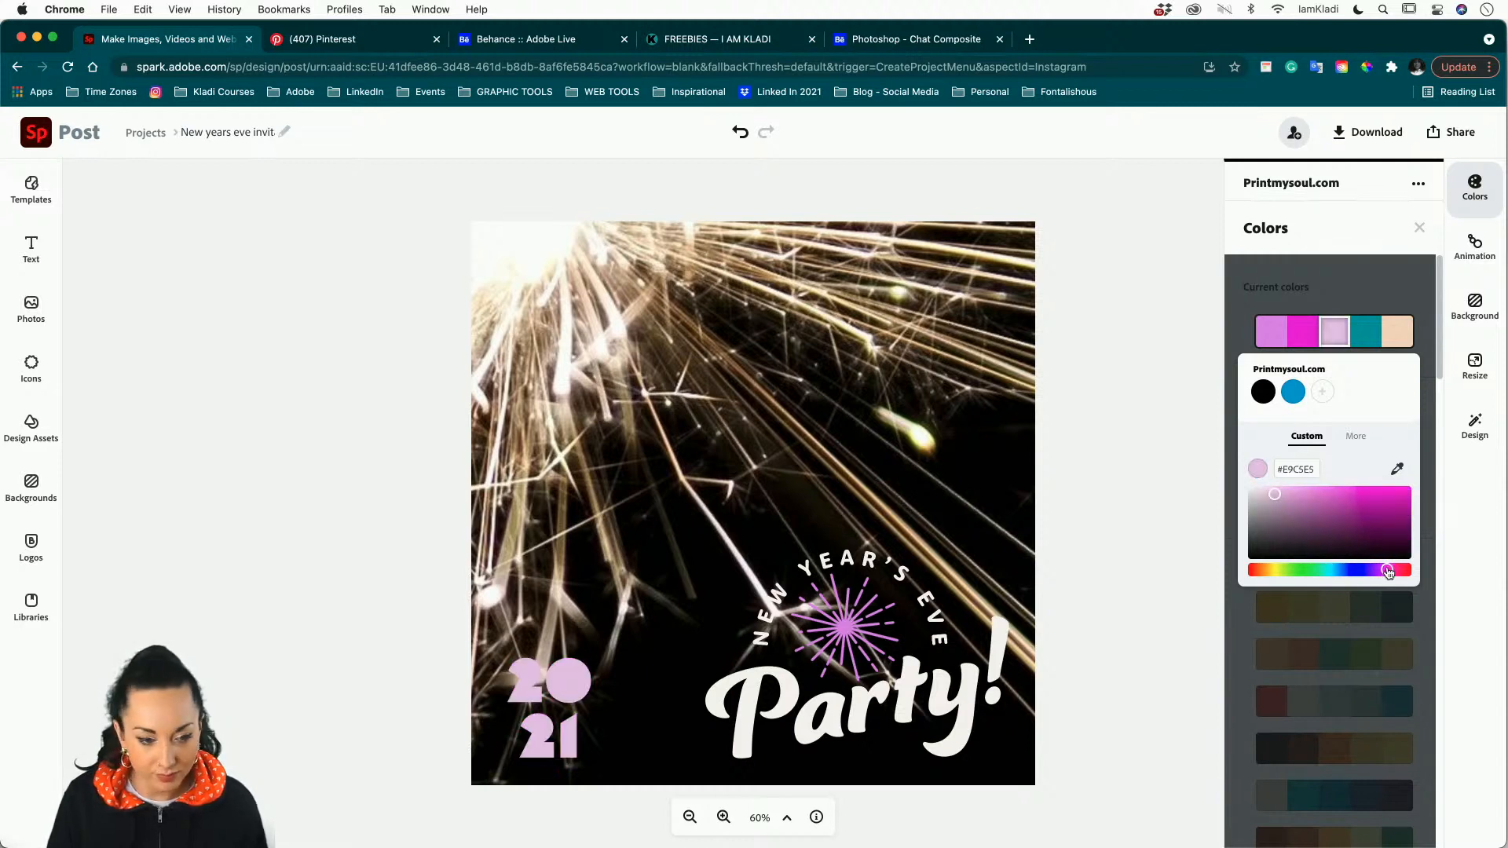
Change the fourth color of the current palette to muted teal #4A9EA2 and close the color picker.
left_click(1361, 337)
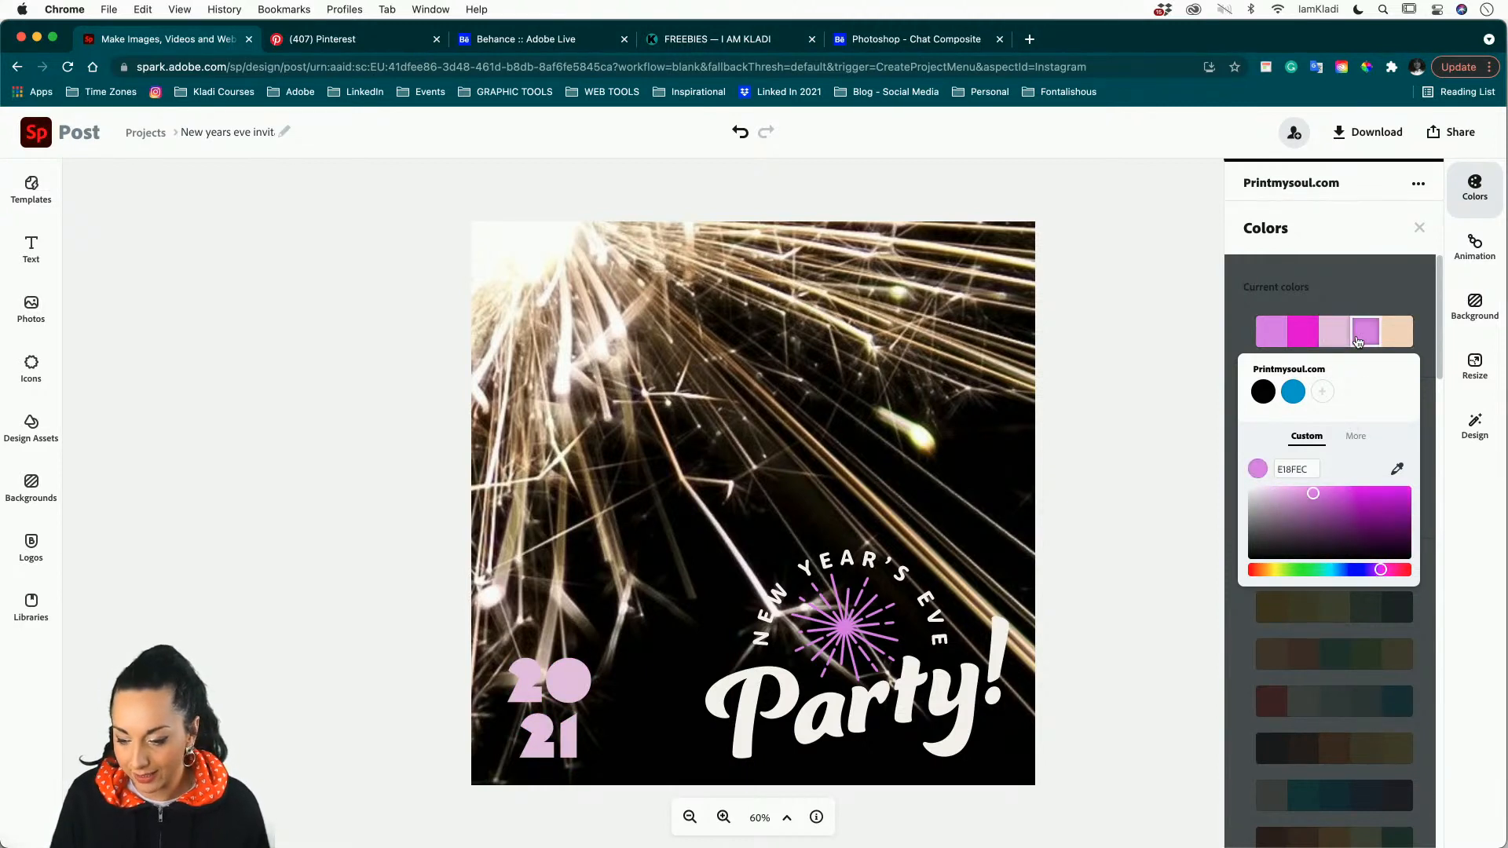
mouse_move(1337, 572)
left_mouse_down()
mouse_move(1311, 573)
mouse_move(1331, 573)
left_mouse_up()
left_click(1333, 511)
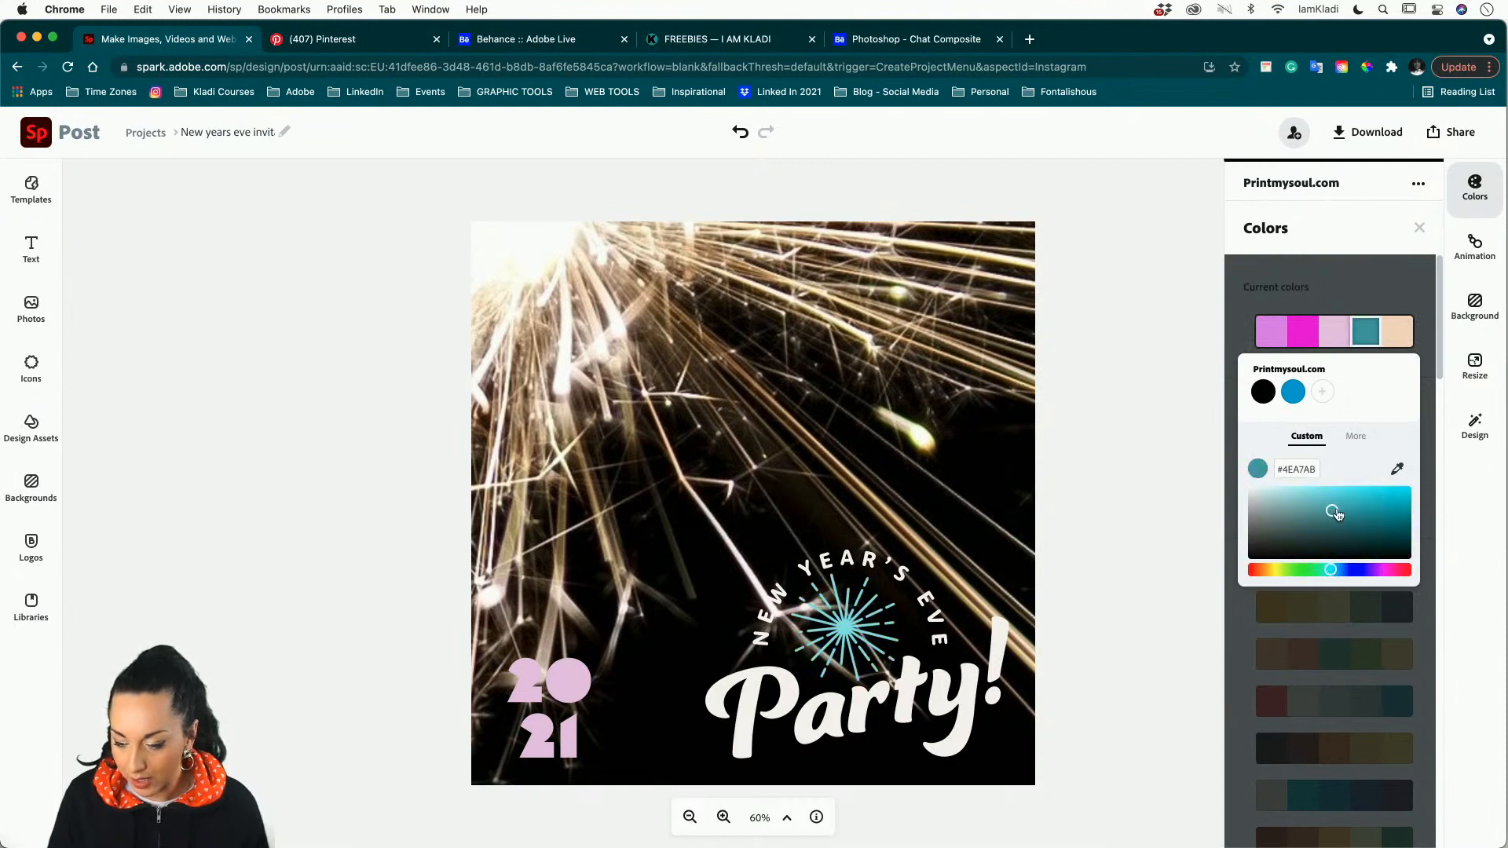
left_click_drag(1337, 514, 1338, 516)
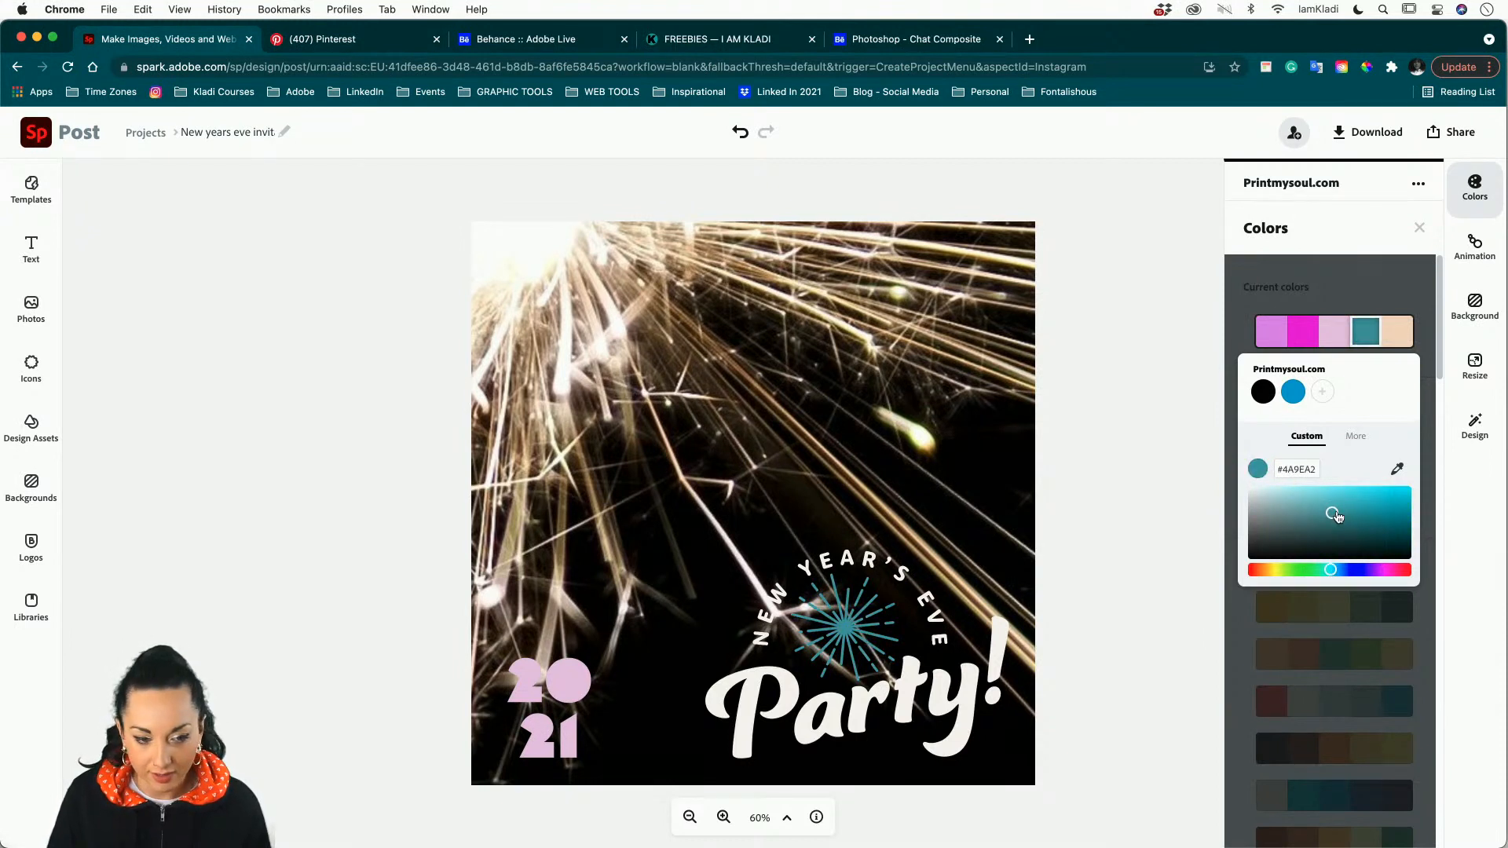
left_click(1354, 224)
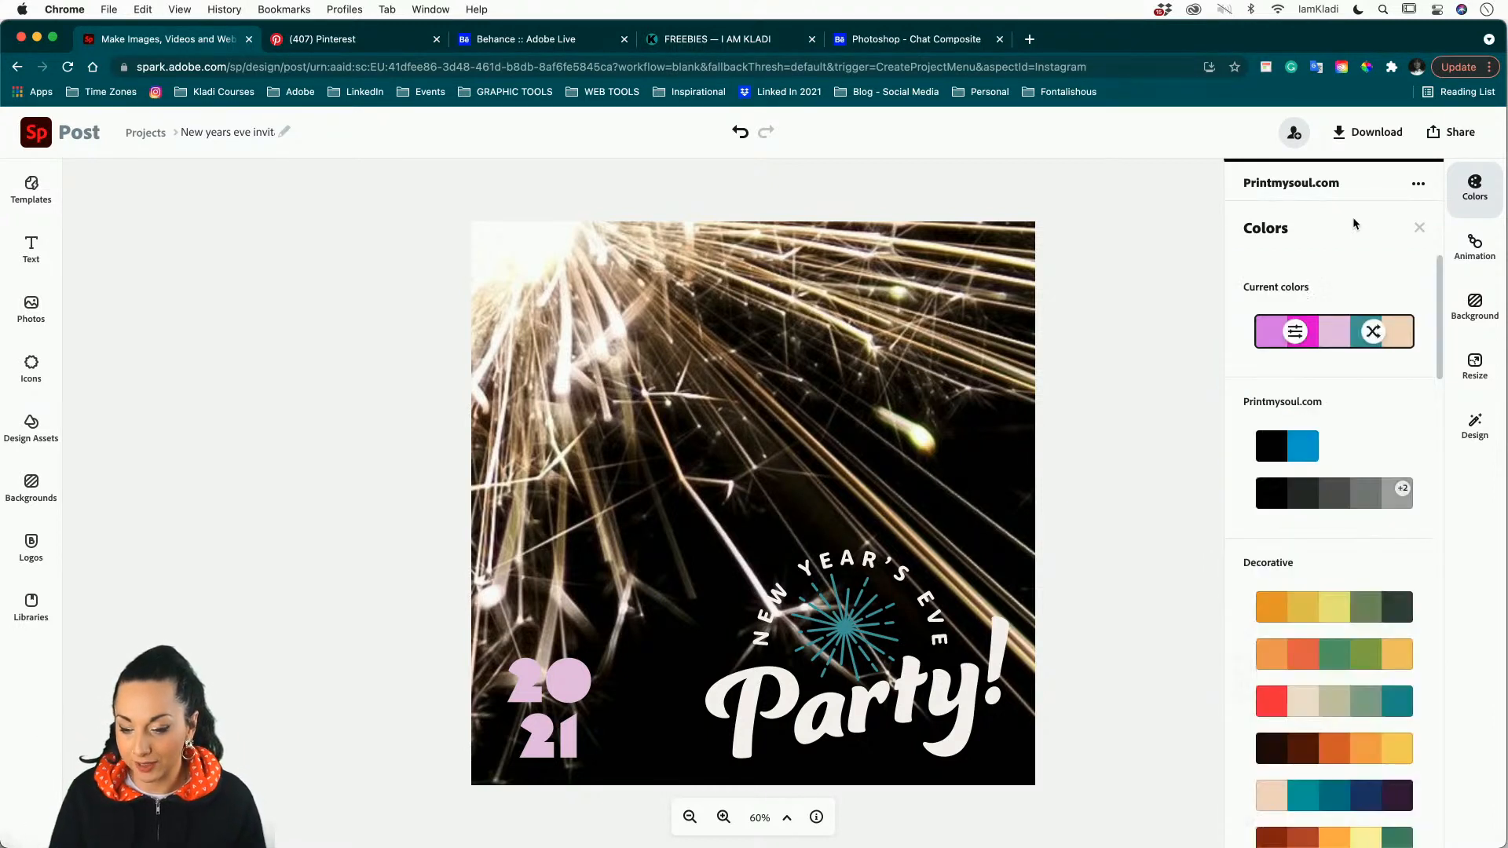
Preview the second Color Shuffle text animation variant and switch back to the first one.
left_click(1476, 244)
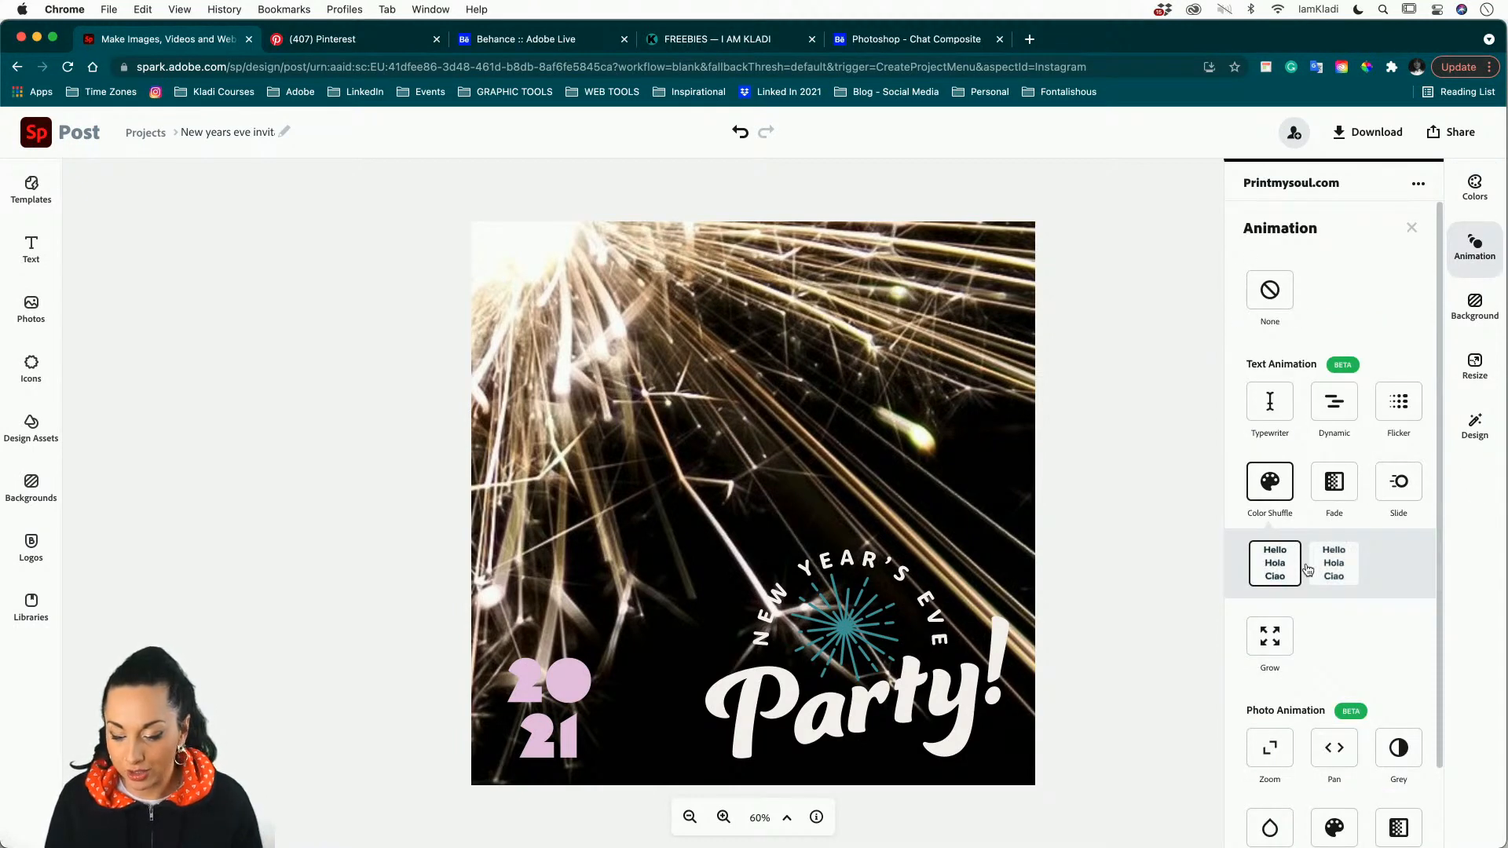
left_click(1336, 568)
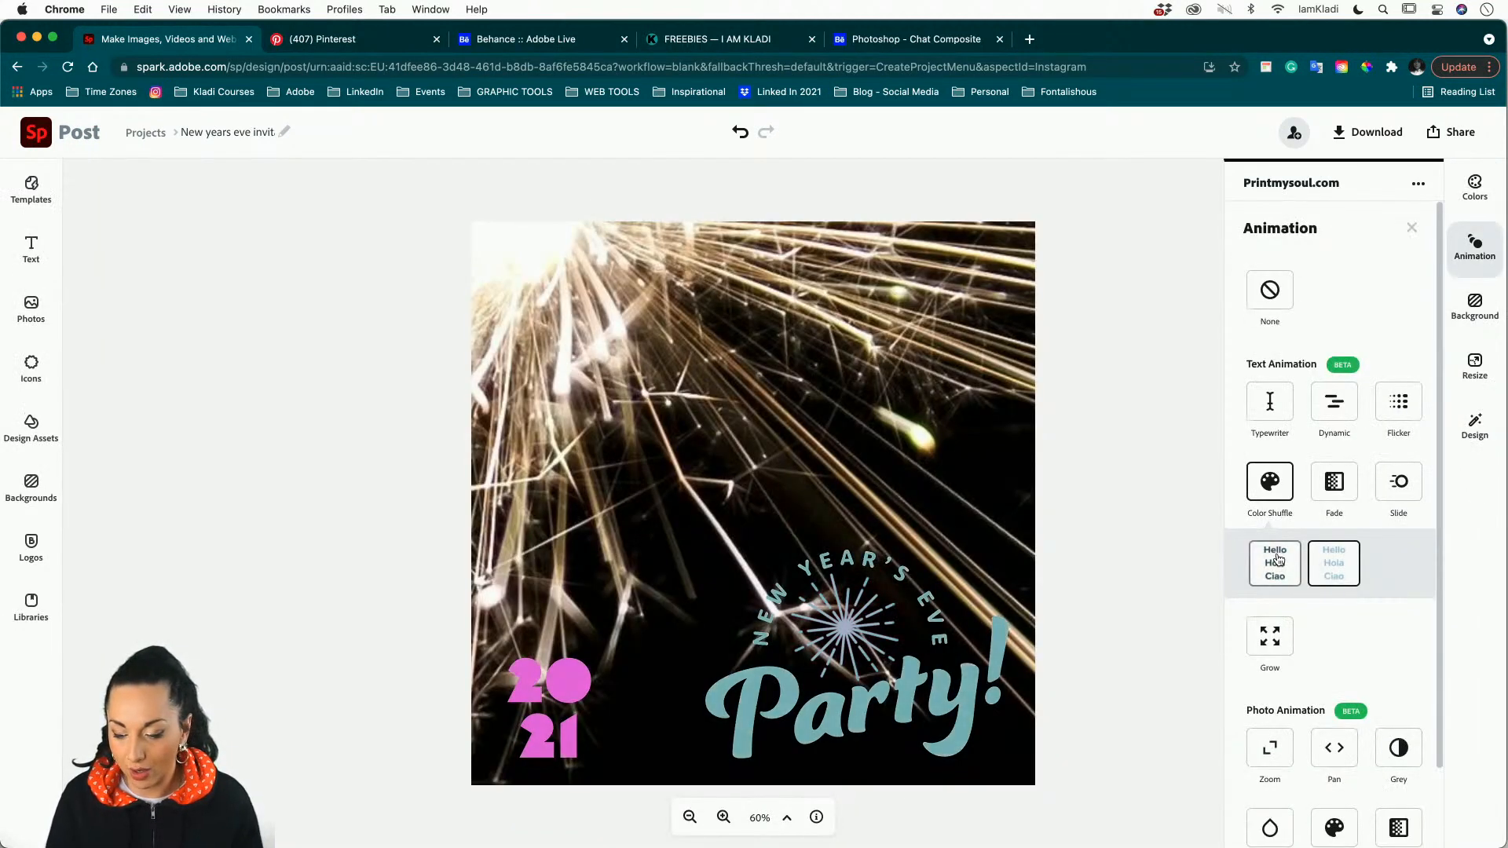
left_click(1278, 557)
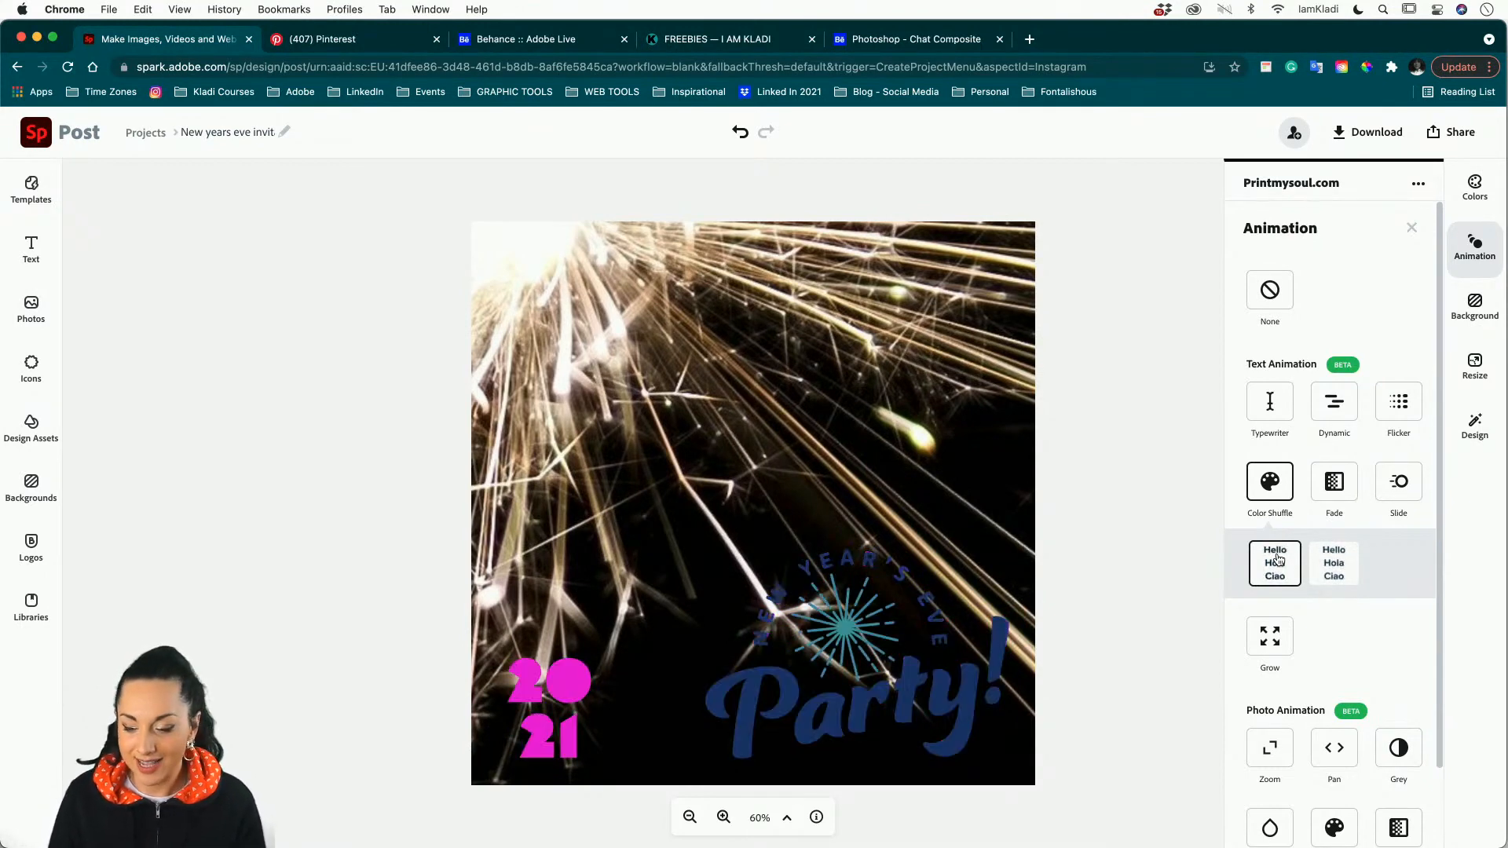
Change the navy in the current color palette to bright red #F60B0B.
left_click(1475, 188)
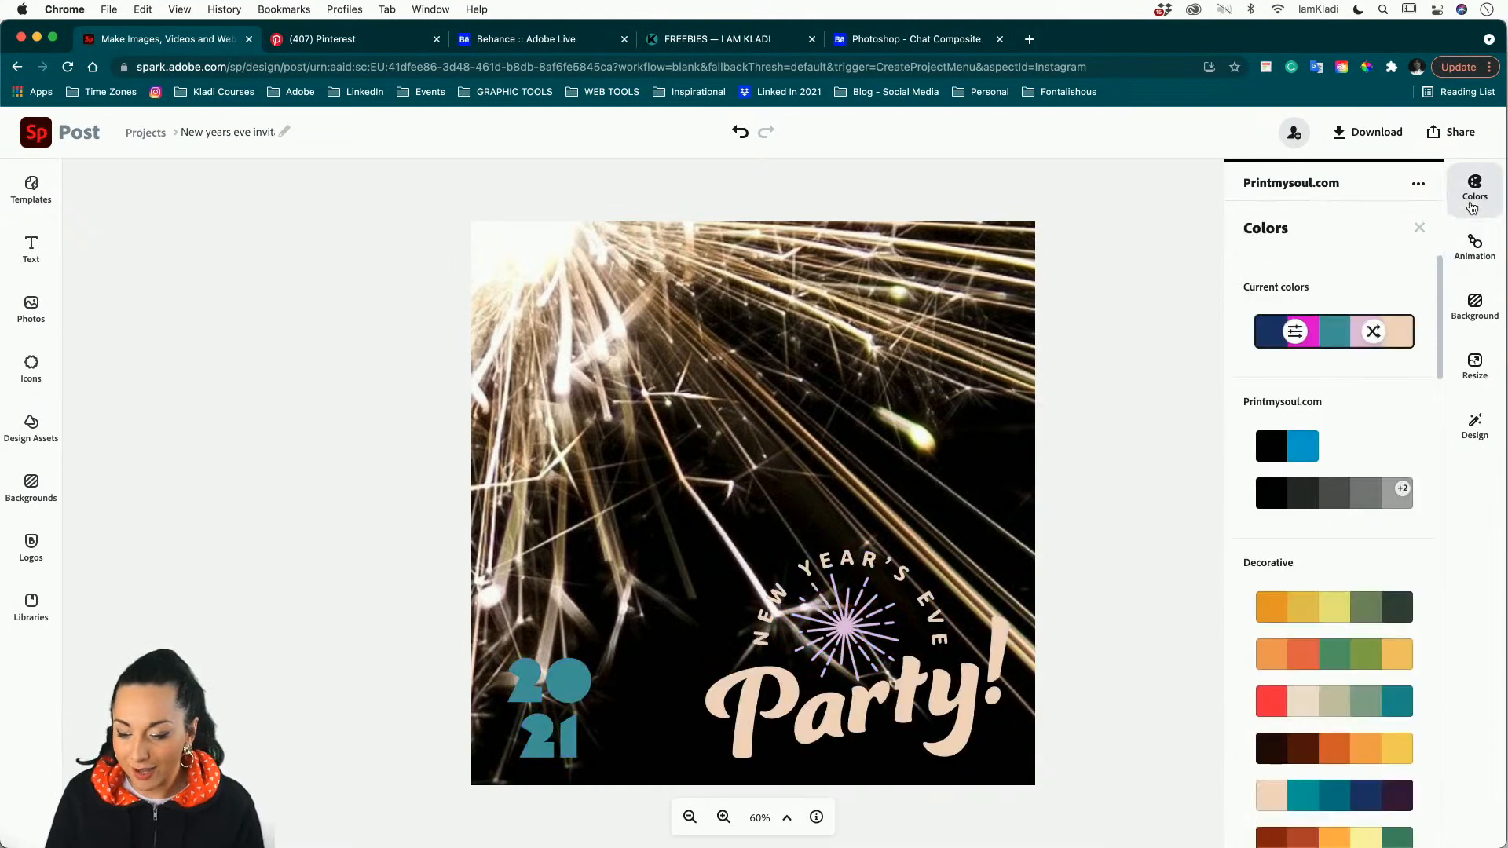
left_click(1295, 334)
left_click(1405, 570)
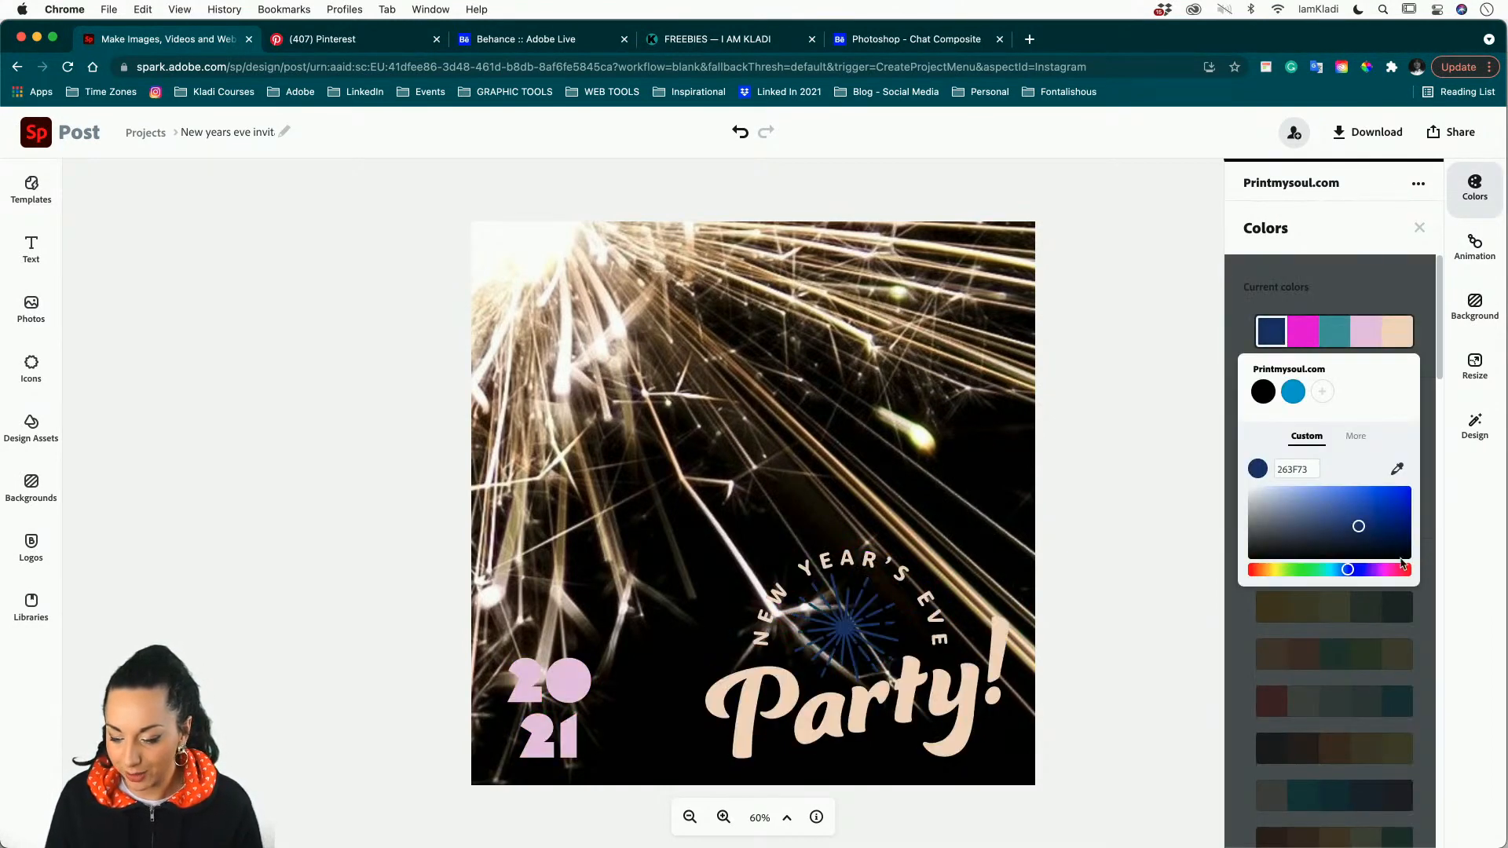
left_click(1428, 573)
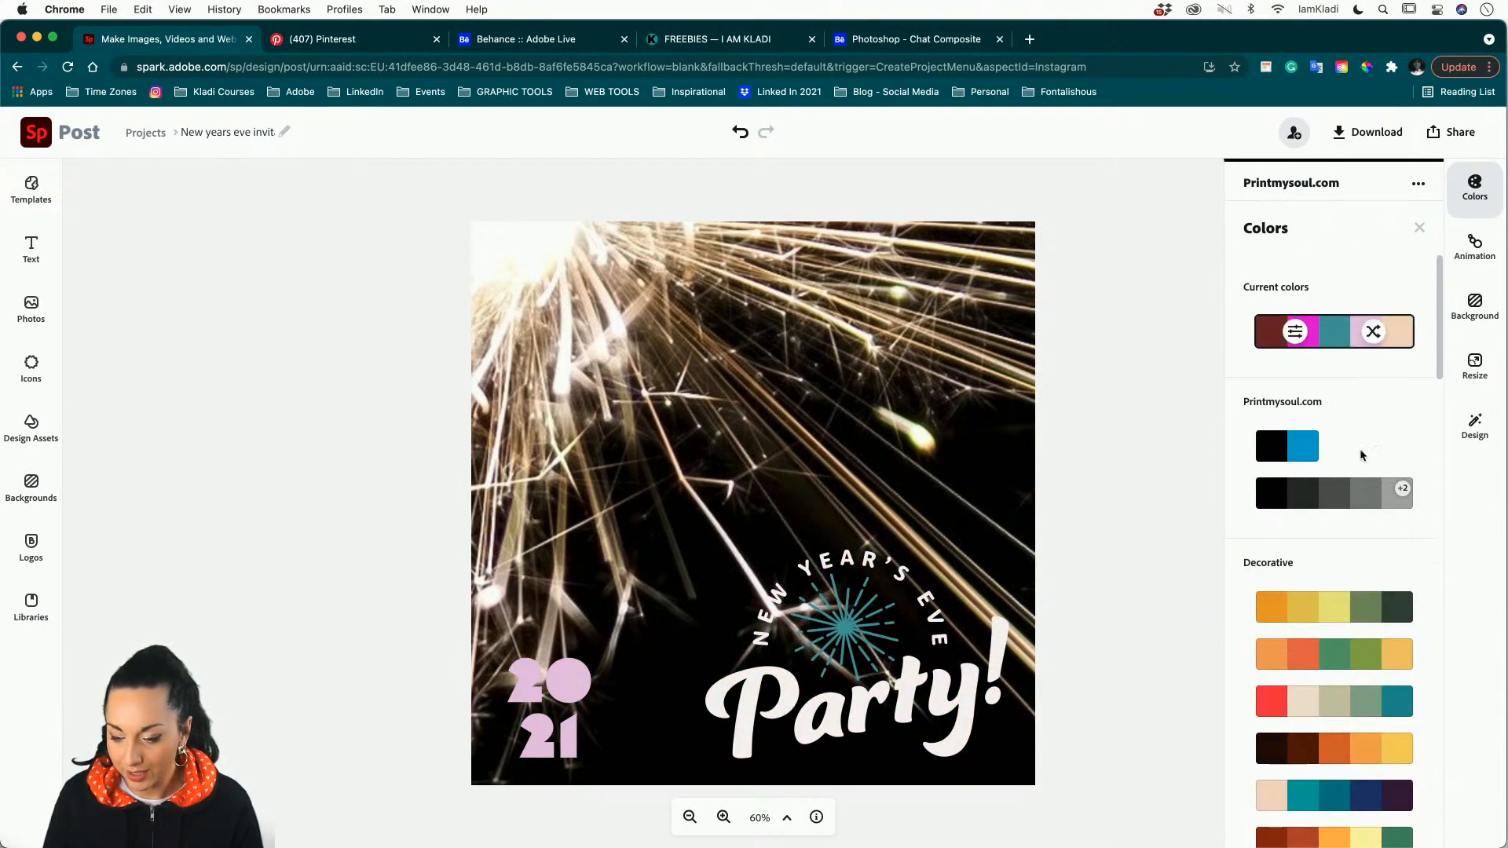
left_click(1279, 344)
left_click(1405, 494)
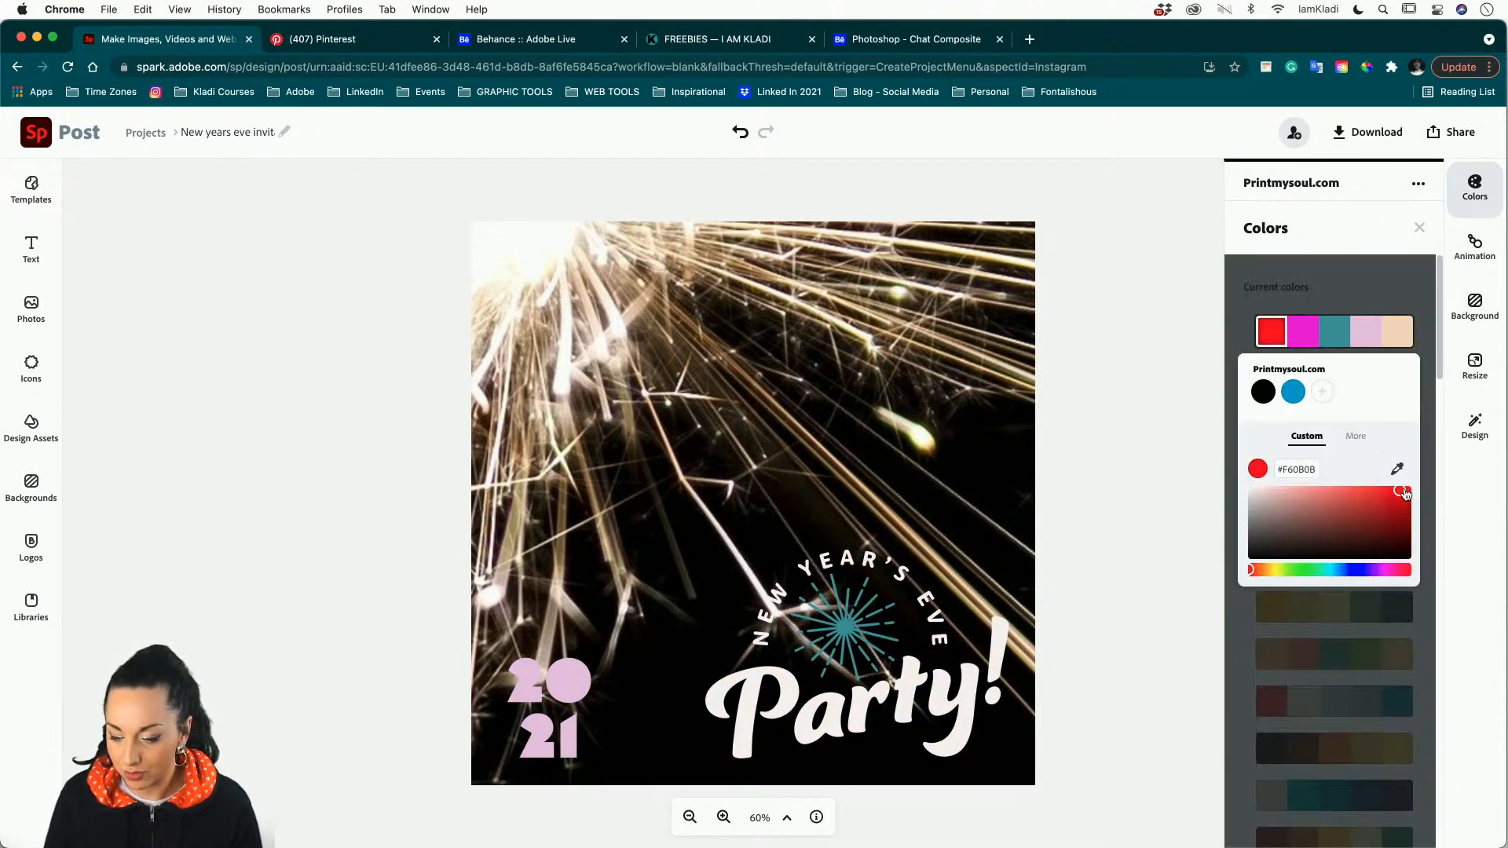
left_click(1362, 279)
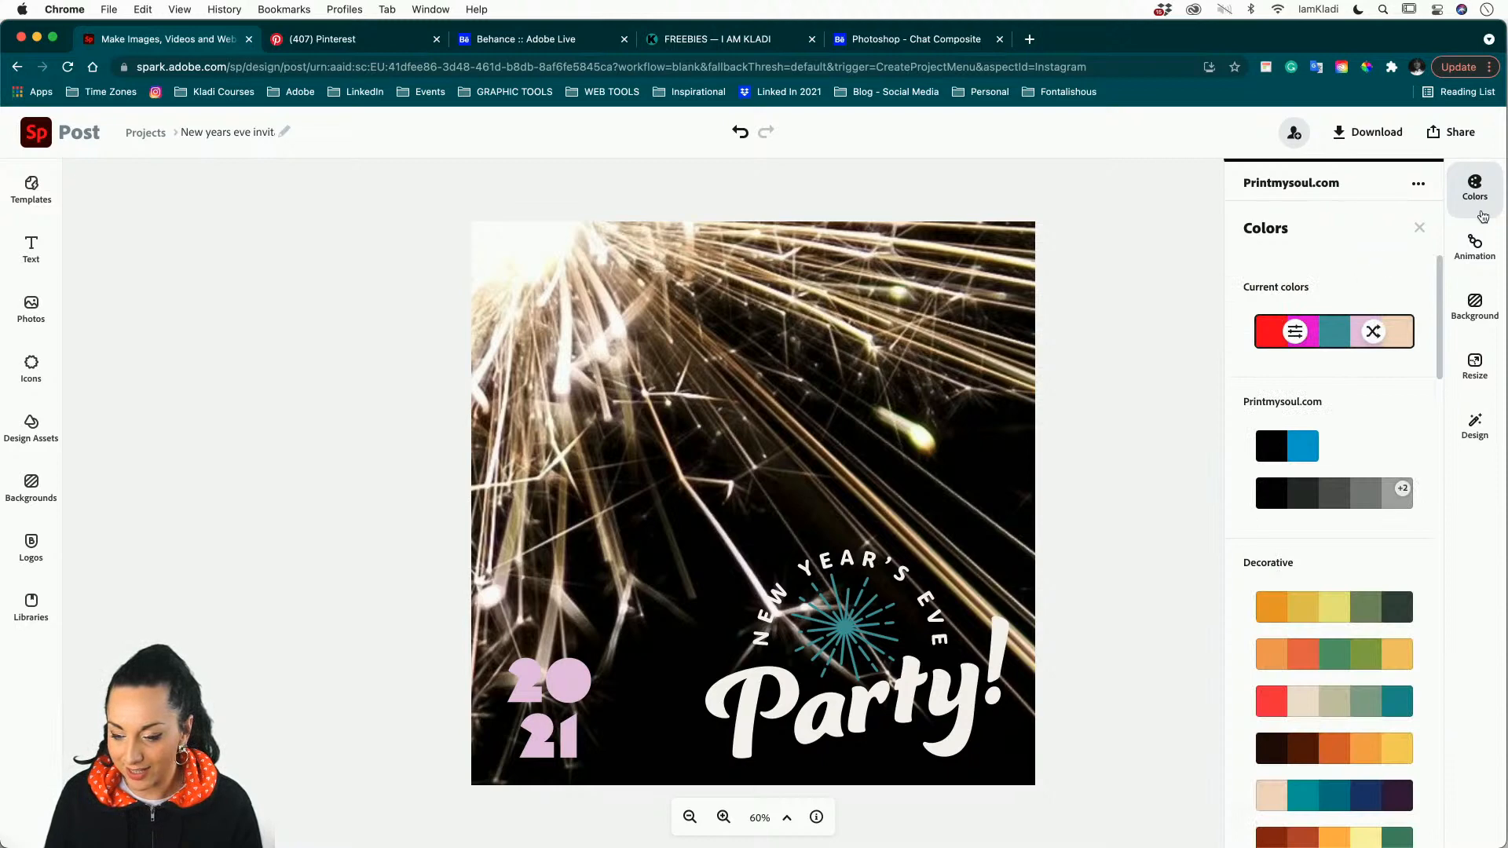
Replay the first Color Shuffle variant to preview the text animation with the updated palette.
left_click(1475, 188)
left_click(1476, 242)
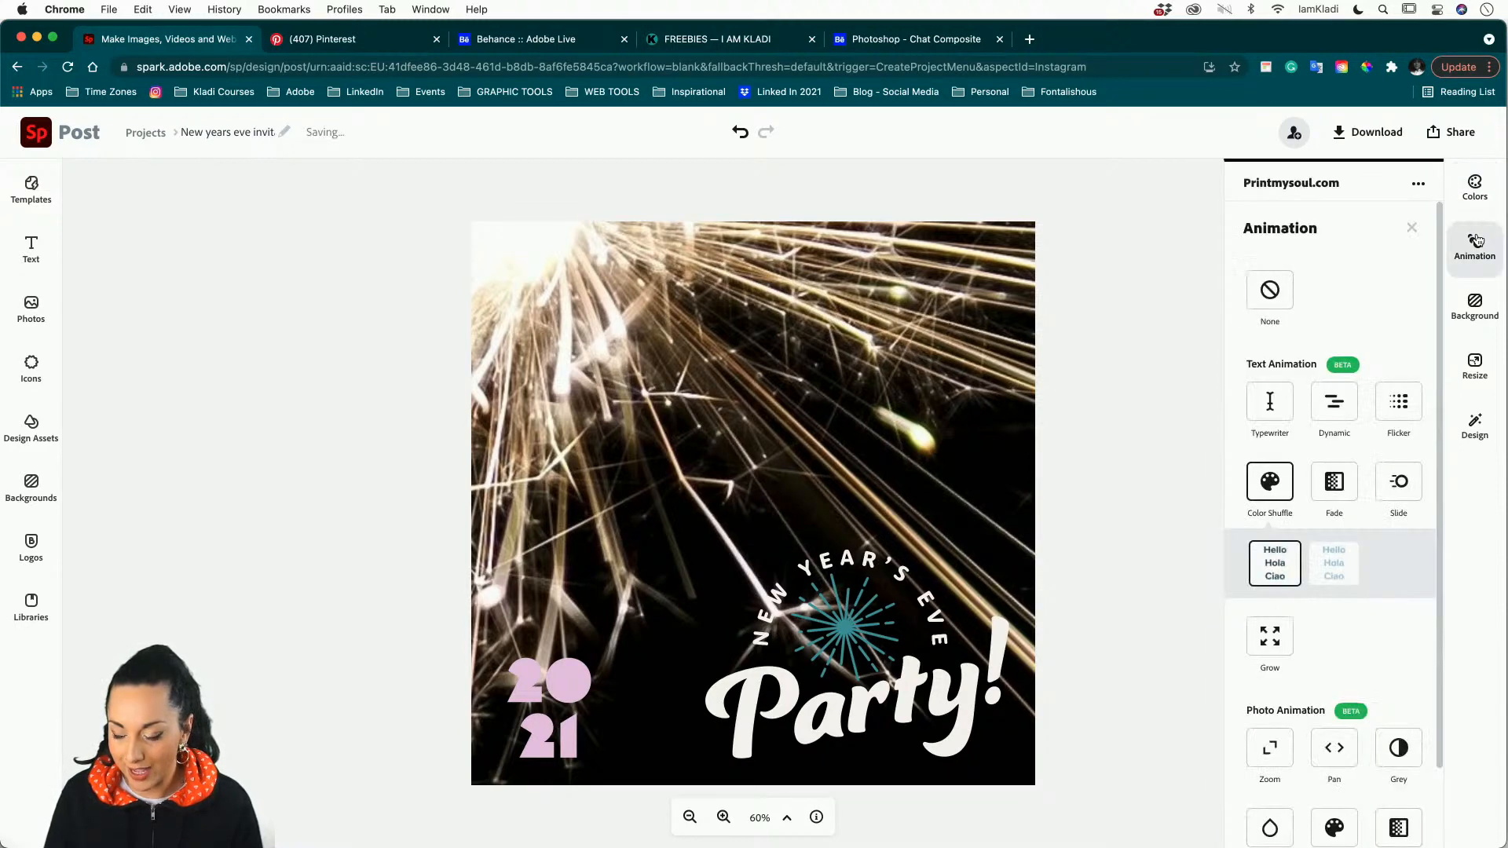
left_click(1282, 559)
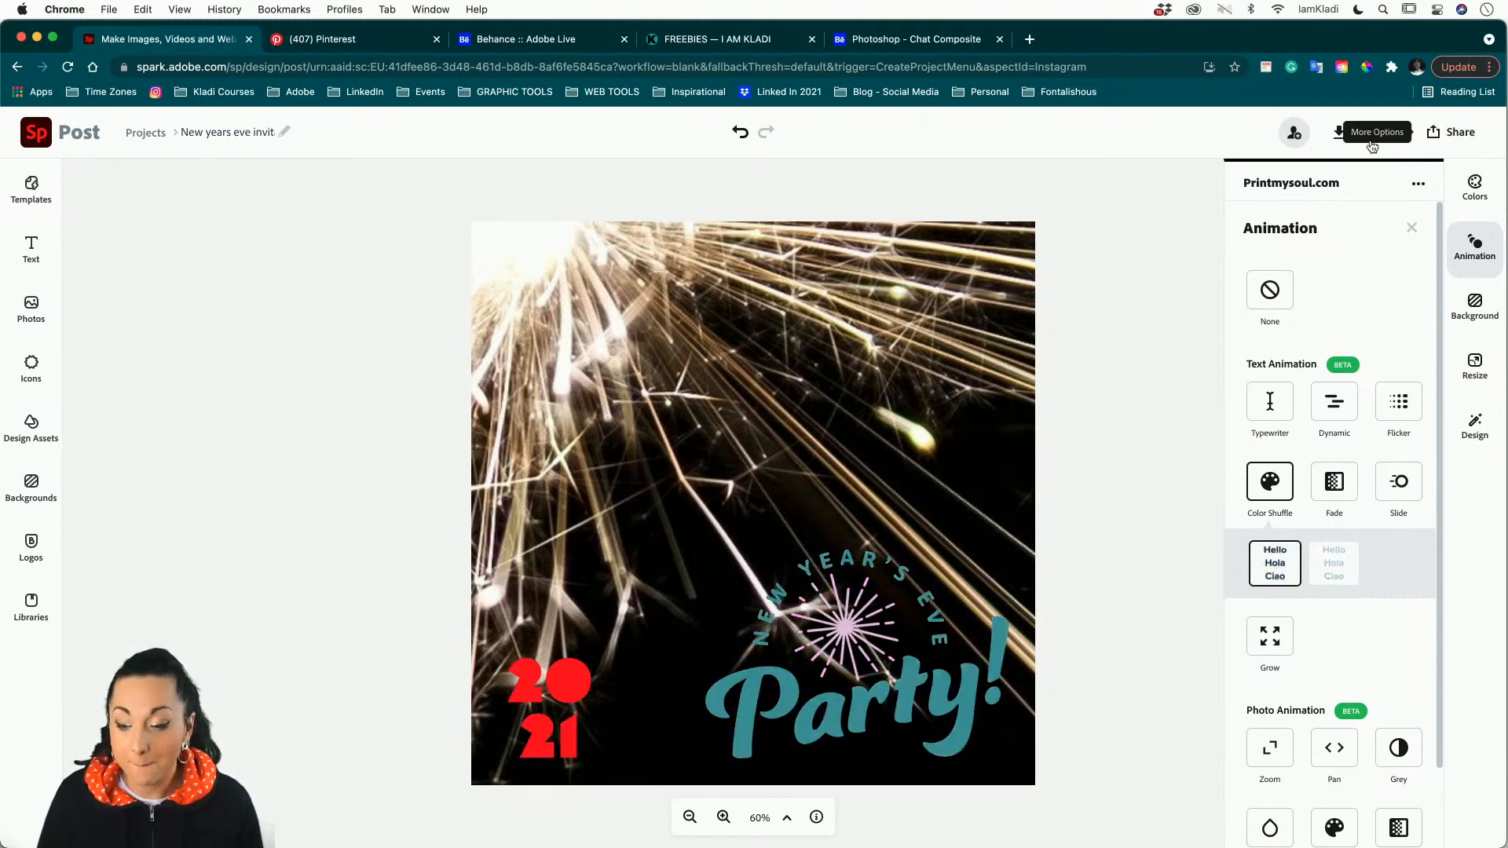
Download the post as an MP4 Video (720p) and save it to the Desktop.
left_click(1331, 139)
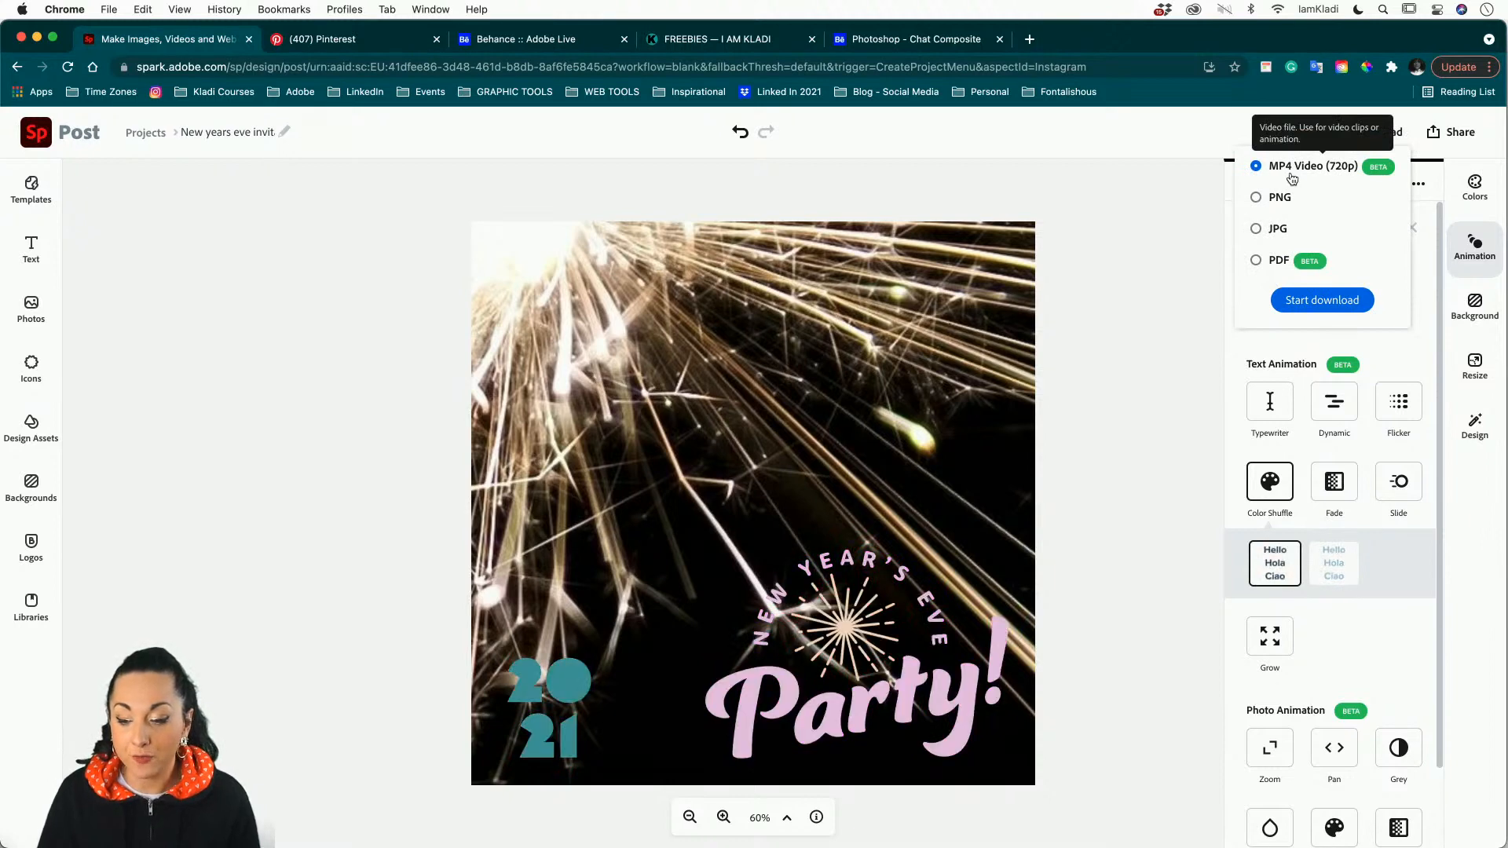
left_click(1304, 313)
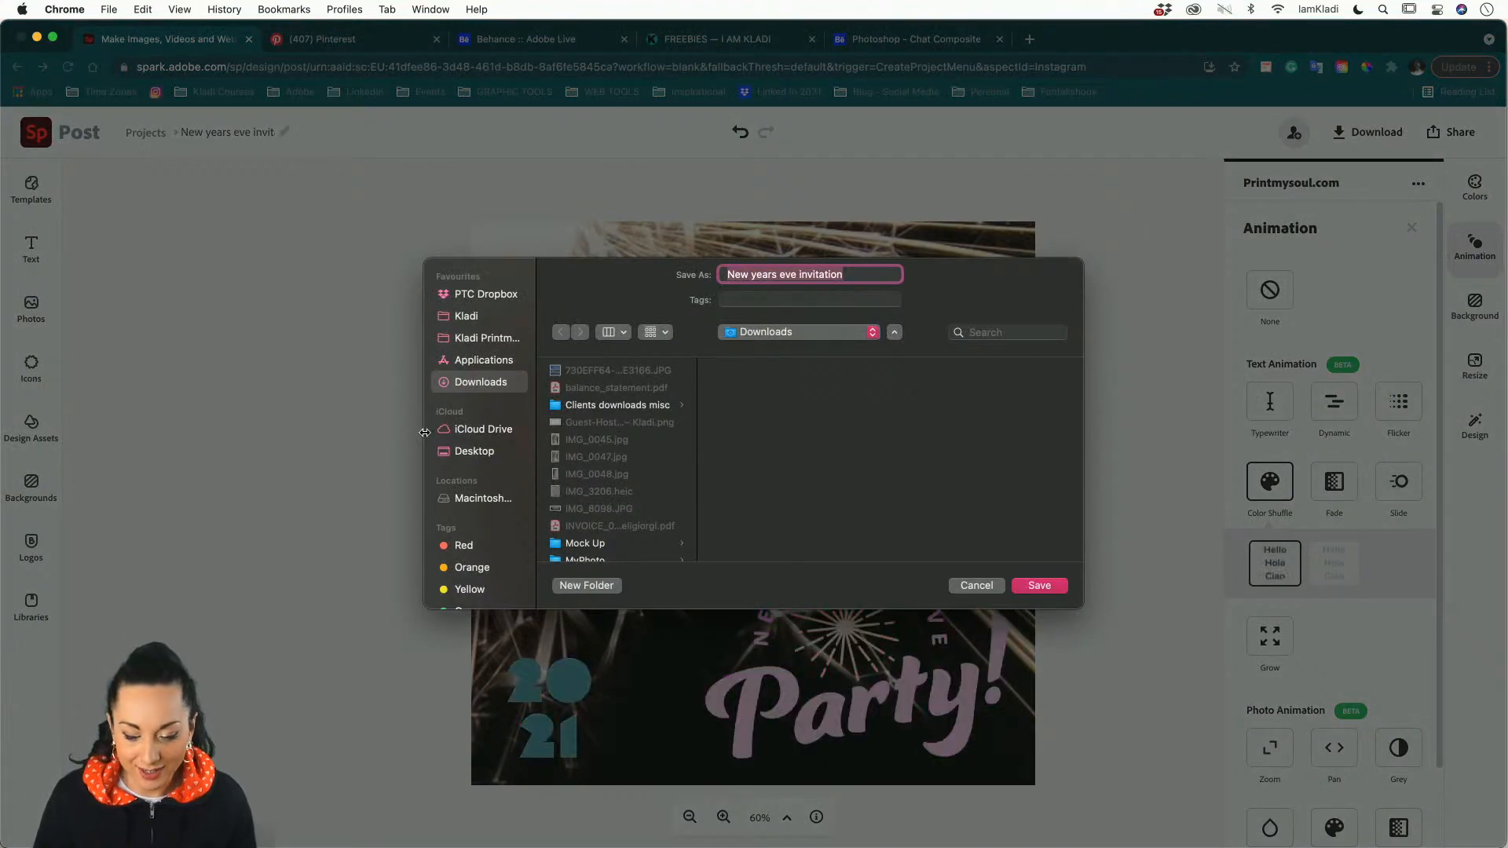
left_click(464, 452)
left_click(1039, 585)
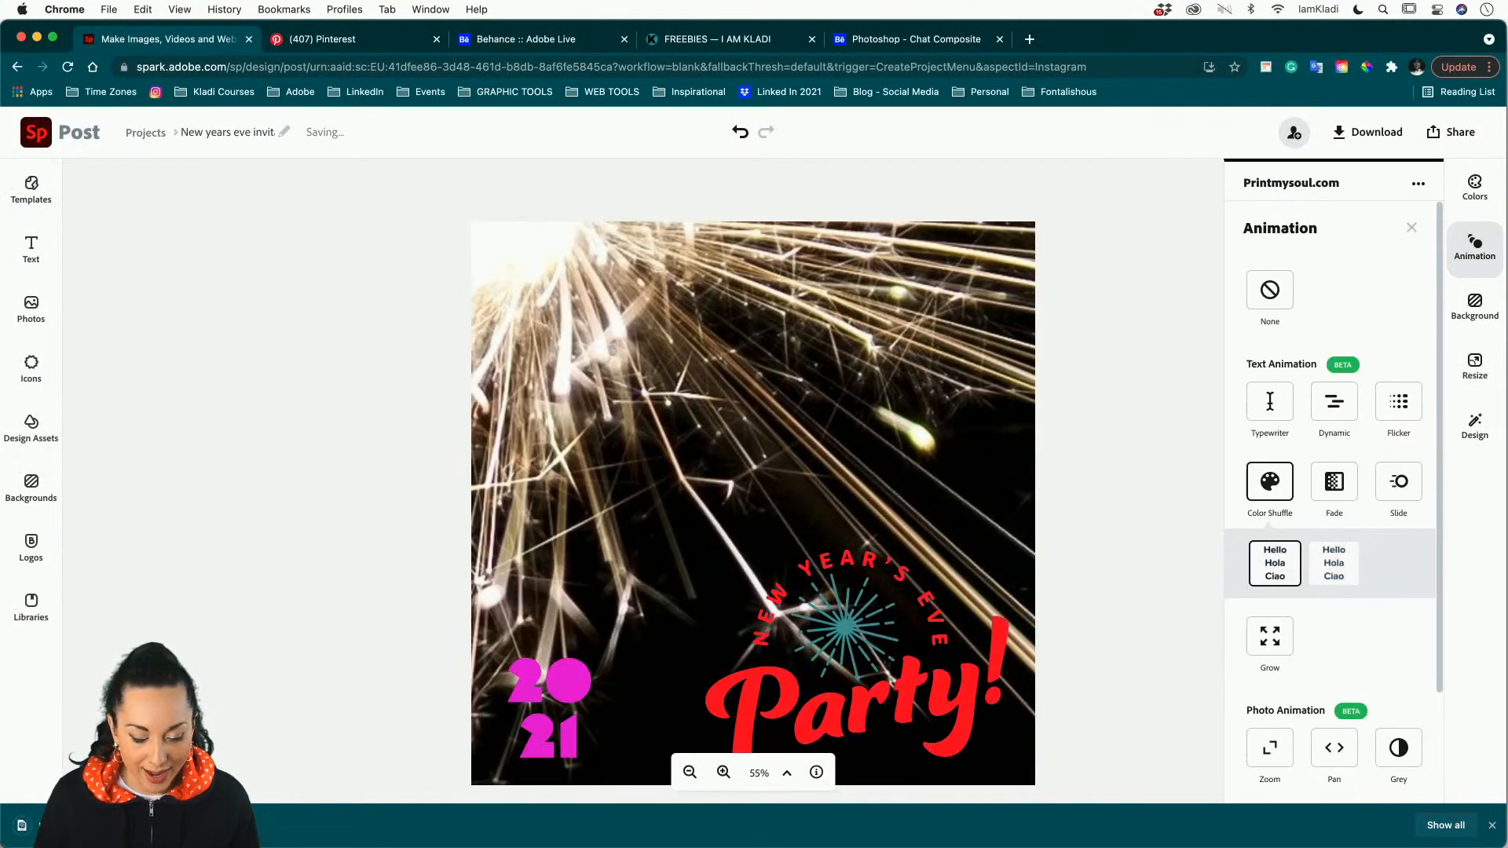
Open the downloaded New years eve invitation.mp4 in QuickTime Player and play it.
left_click(169, 824)
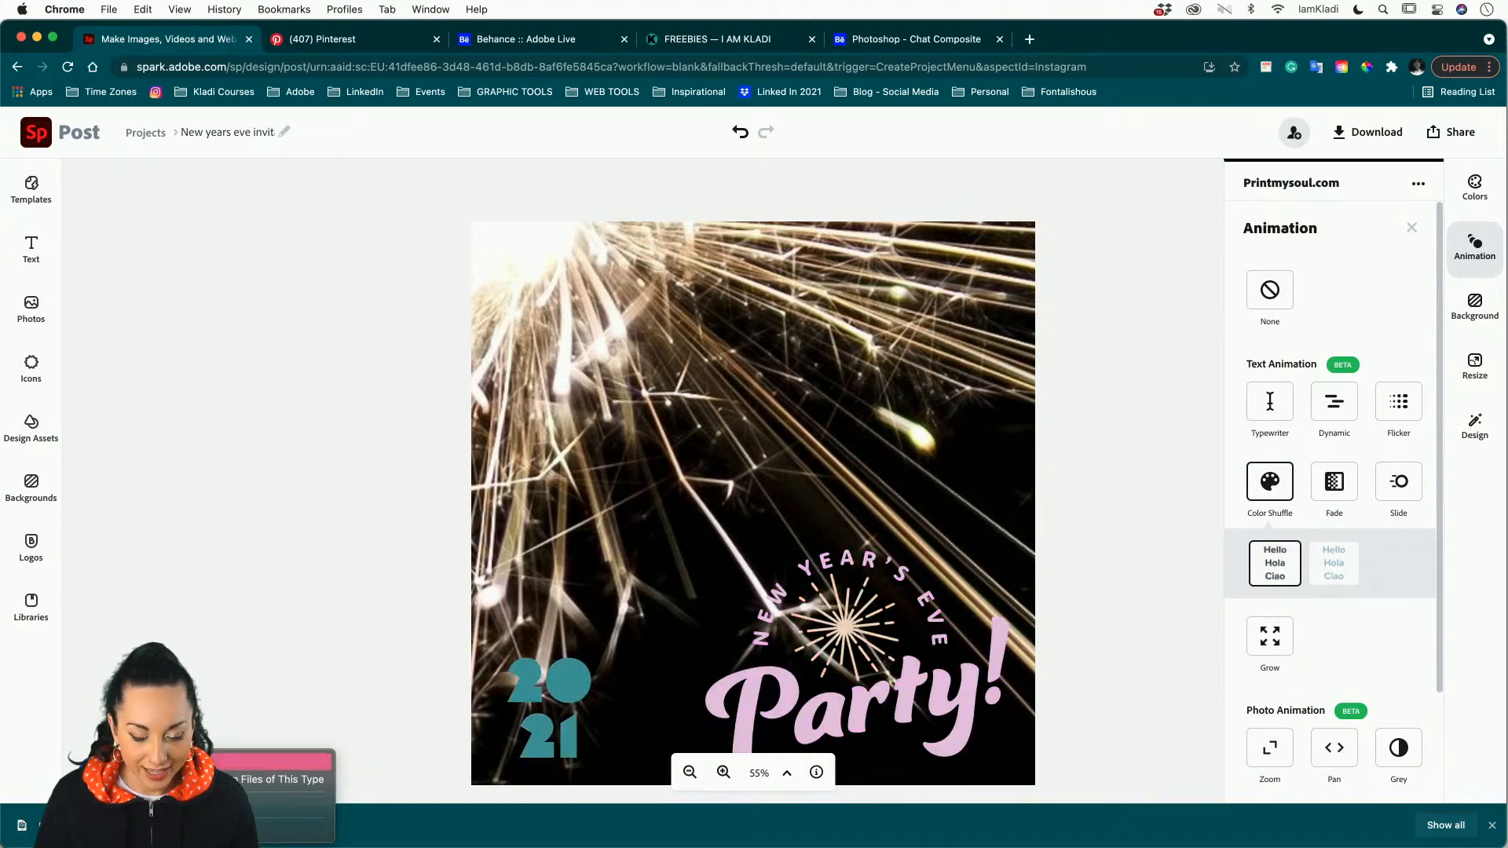
left_click(204, 762)
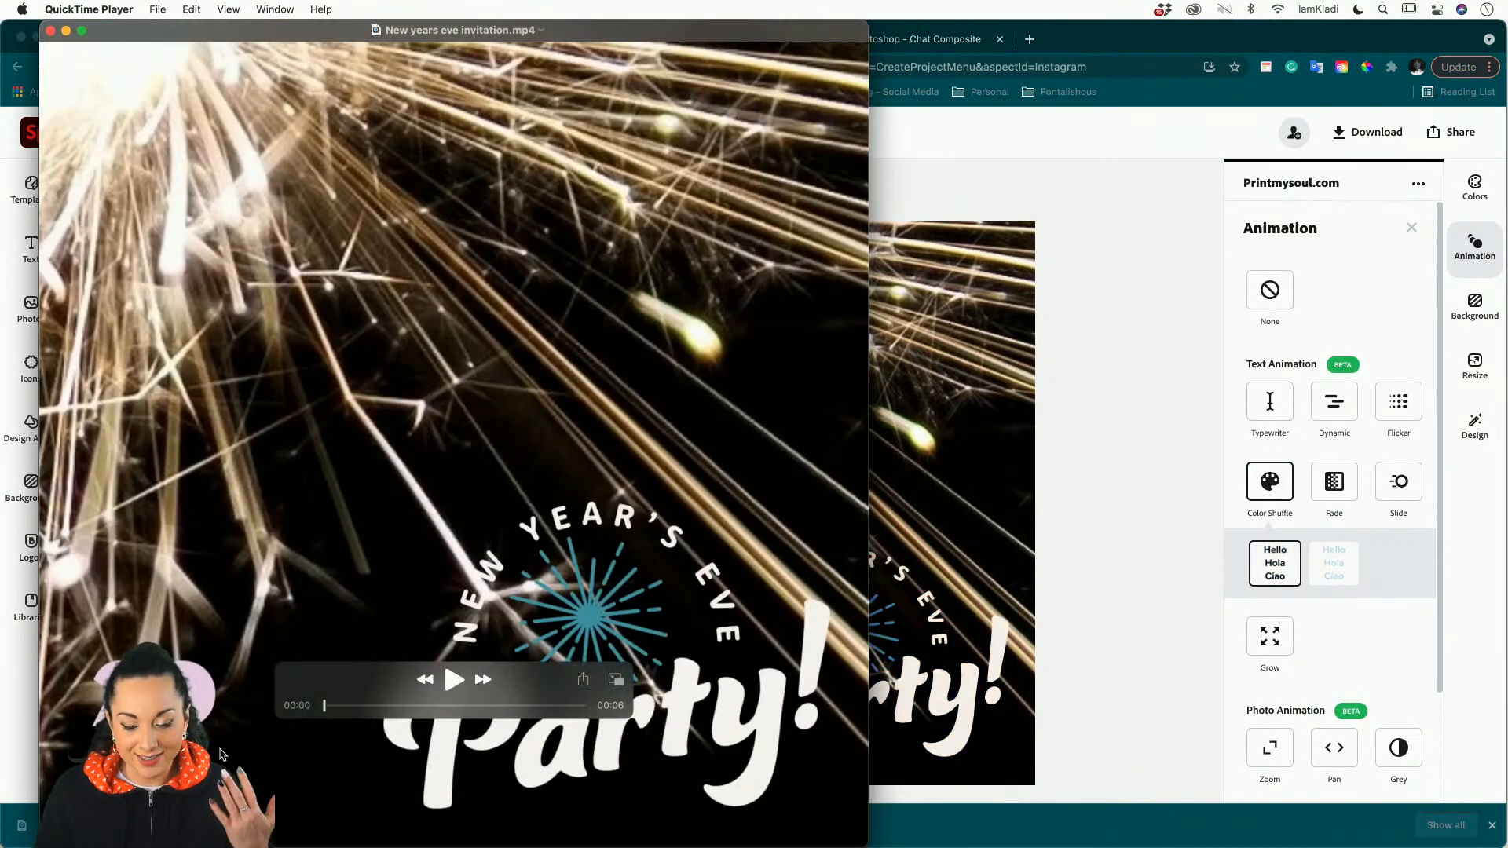
left_click(454, 680)
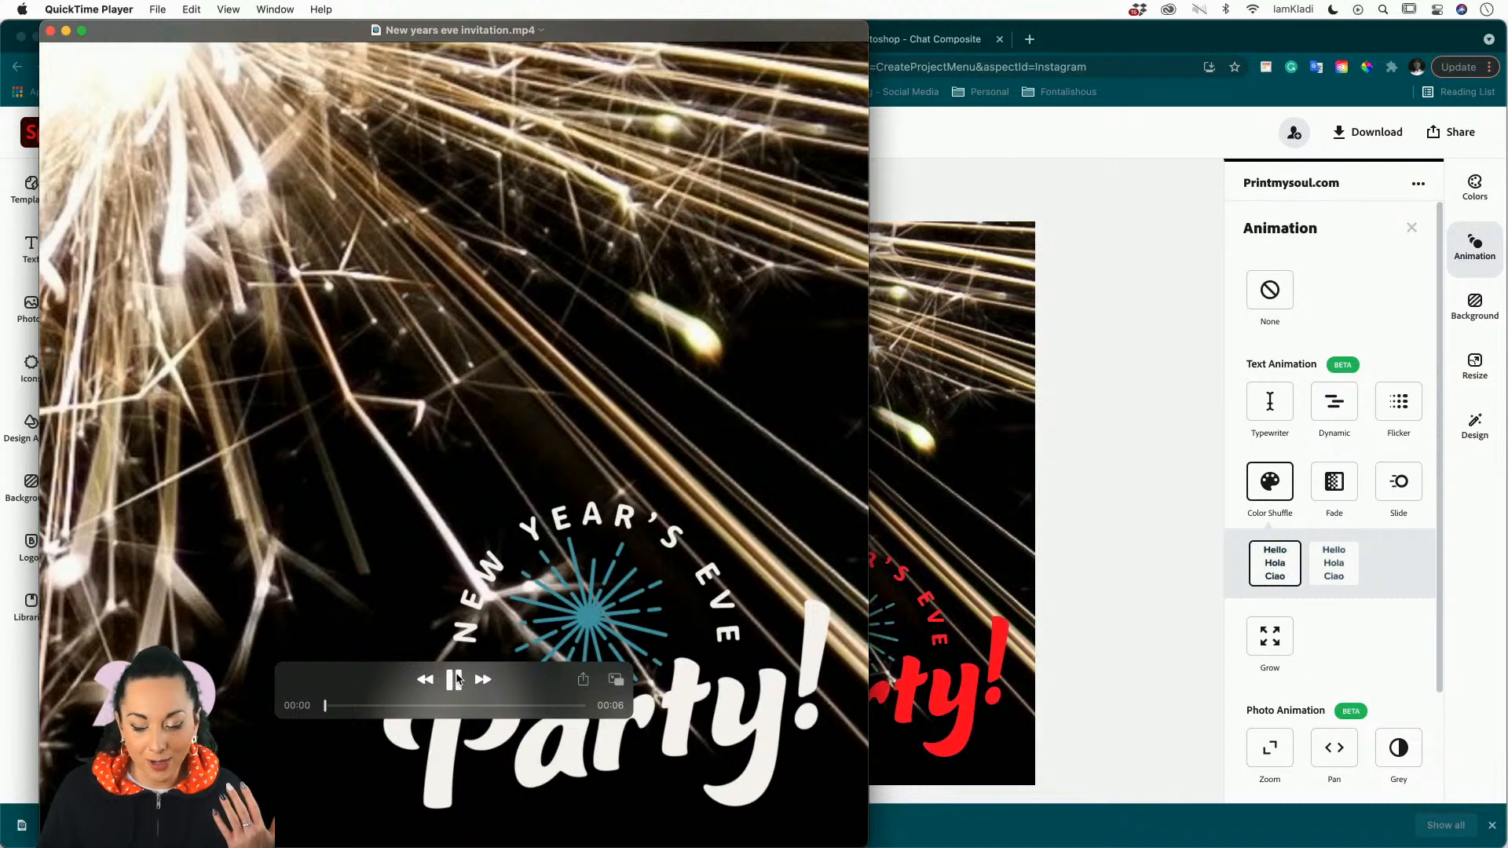